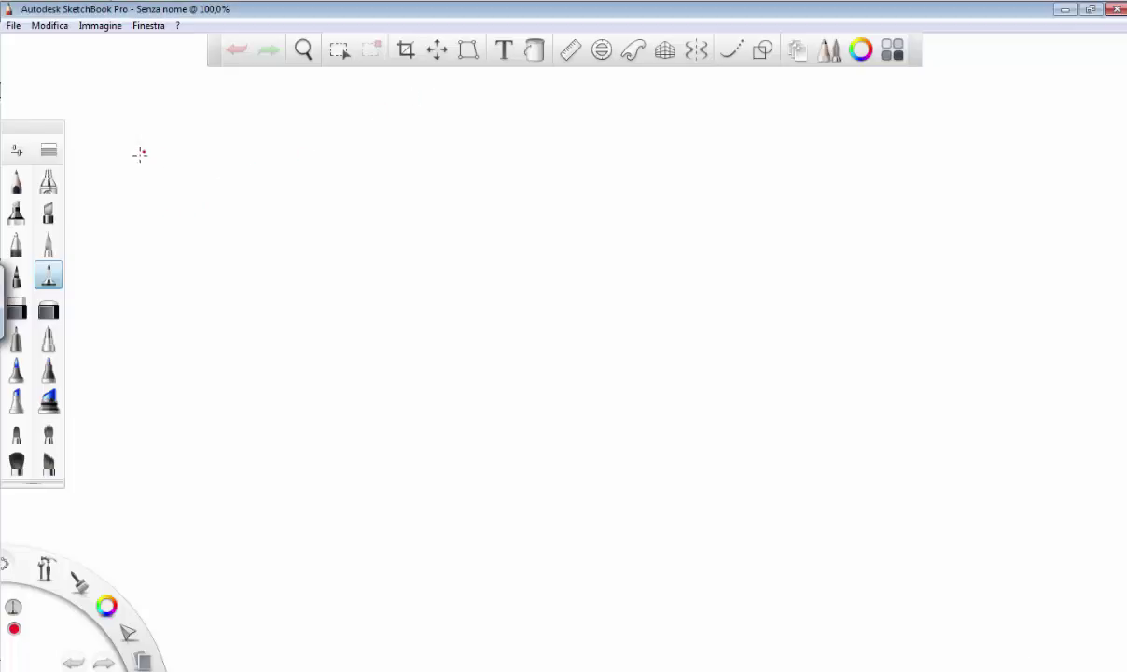
Handwrite the bulleted note "AR = 10" in red at the start of the blank canvas.
{"action": "left_click", "coordinate": [139, 150]}
{"action": "left_click", "coordinate": [171, 145]}
{"action": "left_click", "coordinate": [191, 142]}
{"action": "left_click", "coordinate": [172, 149]}
{"action": "mouse_move", "coordinate": [166, 149]}
{"action": "left_mouse_down"}
{"action": "mouse_move", "coordinate": [183, 147]}
{"action": "mouse_move", "coordinate": [187, 126]}
{"action": "left_mouse_up"}
{"action": "mouse_move", "coordinate": [193, 112]}
{"action": "left_mouse_down"}
{"action": "mouse_move", "coordinate": [219, 144]}
{"action": "mouse_move", "coordinate": [257, 145]}
{"action": "left_mouse_up"}
{"action": "mouse_move", "coordinate": [286, 120]}
{"action": "left_mouse_down"}
{"action": "mouse_move", "coordinate": [272, 140]}
{"action": "mouse_move", "coordinate": [285, 119]}
{"action": "left_mouse_up"}
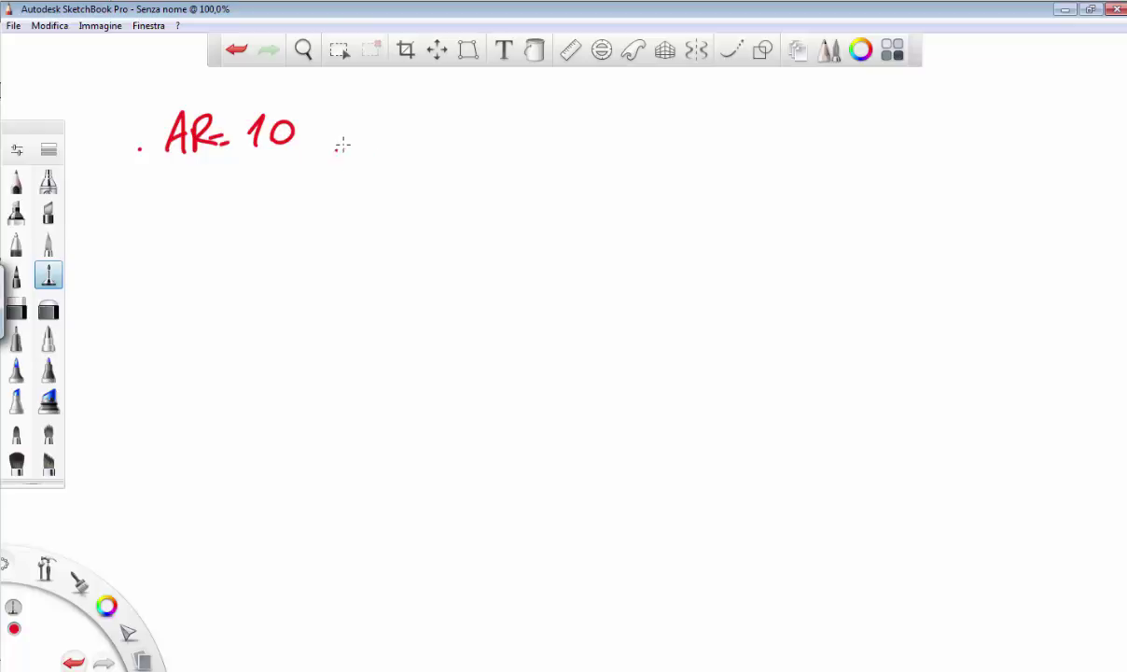
Continue the AR line by writing an implication arrow followed by the fraction b²/S and an equals sign.
{"action": "mouse_move", "coordinate": [340, 129]}
{"action": "left_mouse_down"}
{"action": "mouse_move", "coordinate": [366, 128]}
{"action": "mouse_move", "coordinate": [371, 145]}
{"action": "left_mouse_up"}
{"action": "mouse_move", "coordinate": [435, 95]}
{"action": "left_mouse_down"}
{"action": "mouse_move", "coordinate": [439, 122]}
{"action": "mouse_move", "coordinate": [481, 113]}
{"action": "left_mouse_up"}
{"action": "mouse_move", "coordinate": [415, 147]}
{"action": "left_mouse_down"}
{"action": "mouse_move", "coordinate": [486, 145]}
{"action": "mouse_move", "coordinate": [434, 196]}
{"action": "left_mouse_up"}
{"action": "left_click_drag", "start_coordinate": [509, 147], "coordinate": [527, 135]}
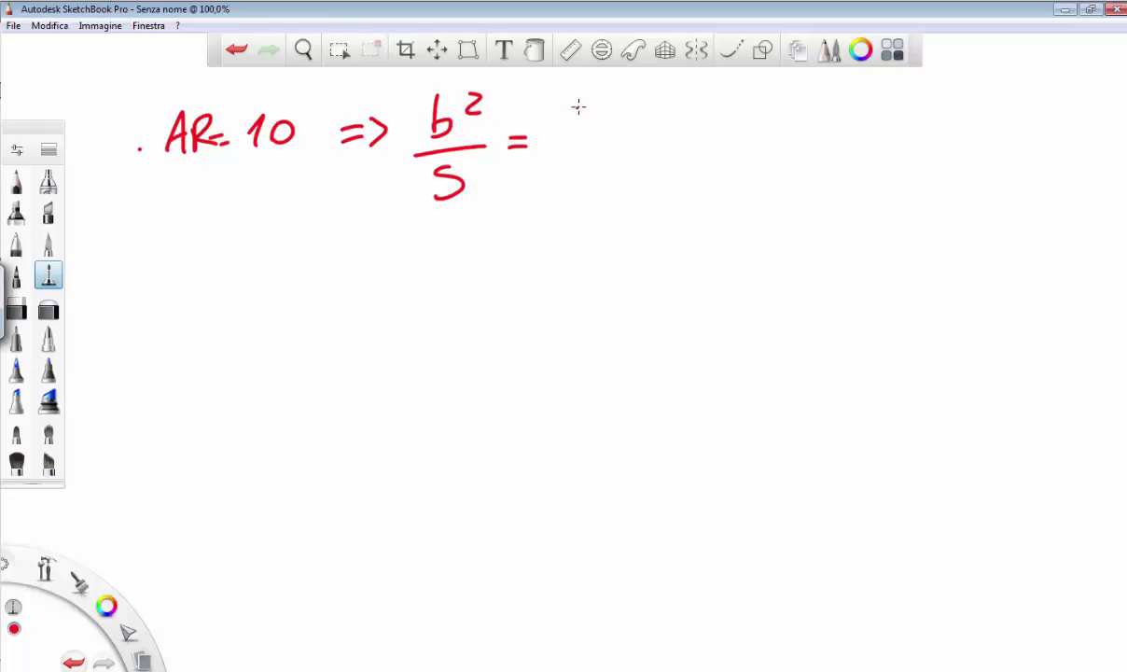
Write the fraction with numerator 300² and denominator 30 × 300 after the b²/S equals sign.
{"action": "mouse_move", "coordinate": [577, 107]}
{"action": "left_mouse_down"}
{"action": "mouse_move", "coordinate": [614, 118]}
{"action": "mouse_move", "coordinate": [680, 102]}
{"action": "left_mouse_up"}
{"action": "left_click_drag", "start_coordinate": [572, 144], "coordinate": [694, 147]}
{"action": "mouse_move", "coordinate": [607, 166]}
{"action": "left_mouse_down"}
{"action": "mouse_move", "coordinate": [608, 185]}
{"action": "mouse_move", "coordinate": [639, 170]}
{"action": "mouse_move", "coordinate": [691, 183]}
{"action": "mouse_move", "coordinate": [674, 184]}
{"action": "mouse_move", "coordinate": [724, 172]}
{"action": "mouse_move", "coordinate": [716, 183]}
{"action": "left_mouse_up"}
{"action": "left_click_drag", "start_coordinate": [747, 168], "coordinate": [778, 166]}
Annotate the 30 in the denominator with an upward arrow and the label "CHORD" beneath it.
{"action": "mouse_move", "coordinate": [631, 235]}
{"action": "left_mouse_down"}
{"action": "mouse_move", "coordinate": [633, 197]}
{"action": "mouse_move", "coordinate": [642, 211]}
{"action": "mouse_move", "coordinate": [608, 271]}
{"action": "mouse_move", "coordinate": [626, 268]}
{"action": "left_mouse_up"}
{"action": "mouse_move", "coordinate": [635, 244]}
{"action": "left_mouse_down"}
{"action": "mouse_move", "coordinate": [635, 266]}
{"action": "mouse_move", "coordinate": [637, 253]}
{"action": "left_mouse_up"}
{"action": "left_click_drag", "start_coordinate": [652, 245], "coordinate": [663, 265]}
{"action": "left_click_drag", "start_coordinate": [663, 244], "coordinate": [682, 265]}
{"action": "left_click_drag", "start_coordinate": [682, 245], "coordinate": [698, 250]}
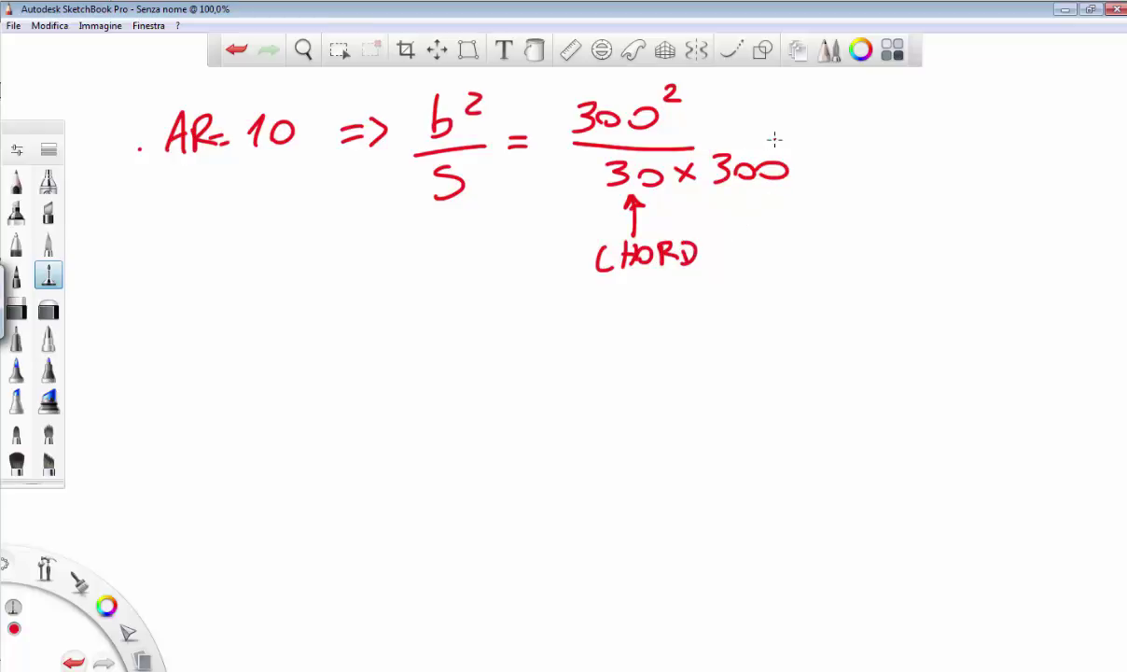
Extend the fraction bar over the whole 30 × 300 denominator and add an equals sign with the next numerator, 300 × 300.
{"action": "left_click_drag", "start_coordinate": [691, 147], "coordinate": [784, 141]}
{"action": "left_click", "coordinate": [807, 133]}
{"action": "left_click", "coordinate": [817, 147]}
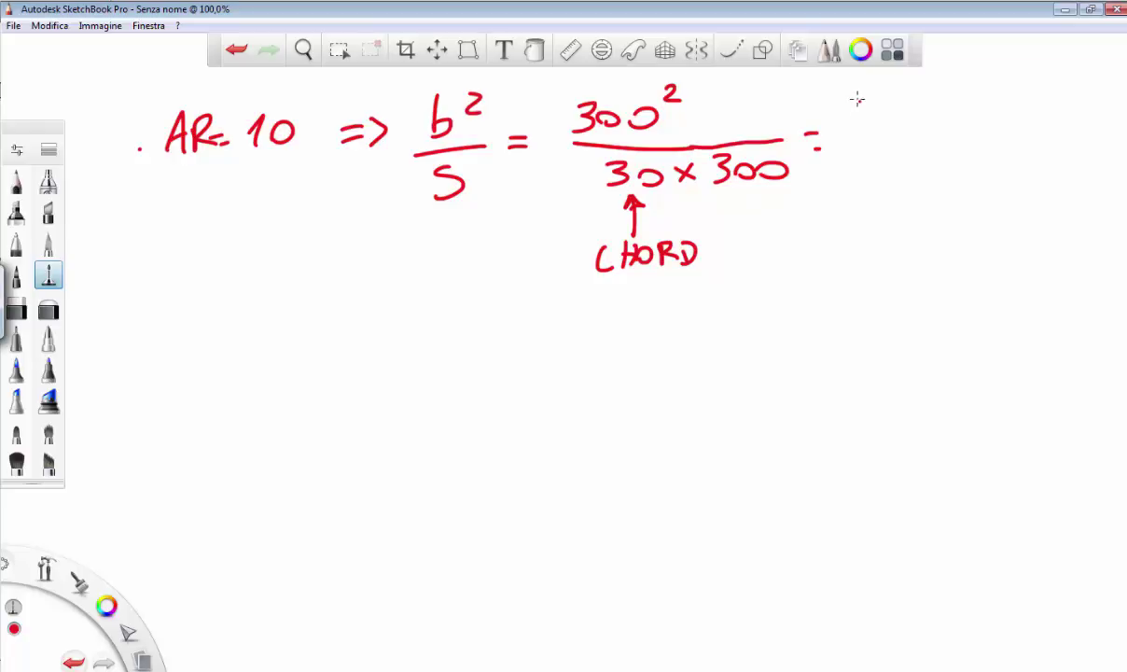
{"action": "mouse_move", "coordinate": [853, 101]}
{"action": "left_mouse_down"}
{"action": "mouse_move", "coordinate": [852, 121]}
{"action": "mouse_move", "coordinate": [883, 106]}
{"action": "left_mouse_up"}
{"action": "left_click_drag", "start_coordinate": [913, 105], "coordinate": [946, 118]}
{"action": "left_click", "coordinate": [933, 113]}
{"action": "mouse_move", "coordinate": [945, 105]}
{"action": "left_mouse_down"}
{"action": "mouse_move", "coordinate": [932, 118]}
{"action": "mouse_move", "coordinate": [1011, 106]}
{"action": "left_mouse_up"}
{"action": "left_click_drag", "start_coordinate": [1038, 106], "coordinate": [1036, 105]}
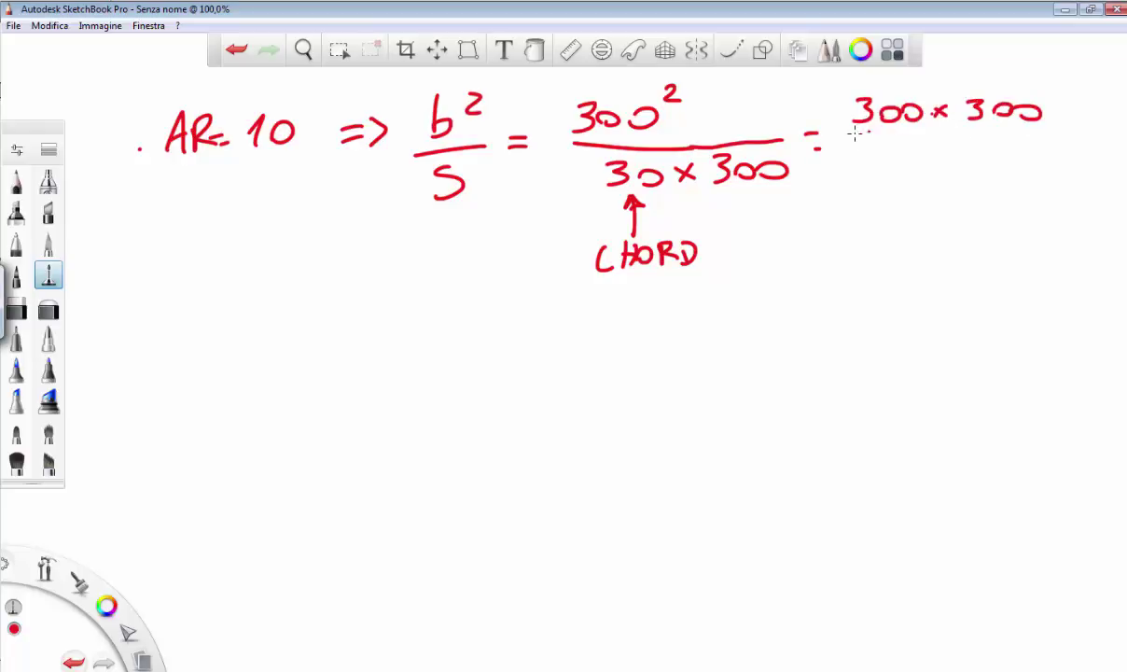
Draw the fraction bar under 300 × 300 and write the denominator 30 × 300.
{"action": "left_click_drag", "start_coordinate": [852, 138], "coordinate": [1035, 141]}
{"action": "mouse_move", "coordinate": [876, 156]}
{"action": "left_mouse_down"}
{"action": "mouse_move", "coordinate": [880, 173]}
{"action": "mouse_move", "coordinate": [901, 159]}
{"action": "mouse_move", "coordinate": [950, 173]}
{"action": "left_mouse_up"}
{"action": "mouse_move", "coordinate": [950, 158]}
{"action": "left_mouse_down"}
{"action": "mouse_move", "coordinate": [936, 173]}
{"action": "mouse_move", "coordinate": [969, 178]}
{"action": "mouse_move", "coordinate": [1024, 160]}
{"action": "left_mouse_up"}
Strike out the common 300 in the denominator and numerator and write the result "= 10" below the fraction.
{"action": "left_click_drag", "start_coordinate": [963, 186], "coordinate": [1017, 166]}
{"action": "left_click_drag", "start_coordinate": [984, 119], "coordinate": [1059, 96]}
{"action": "left_click_drag", "start_coordinate": [826, 236], "coordinate": [847, 233]}
{"action": "mouse_move", "coordinate": [826, 254]}
{"action": "left_mouse_down"}
{"action": "mouse_move", "coordinate": [880, 248]}
{"action": "mouse_move", "coordinate": [916, 224]}
{"action": "left_mouse_up"}
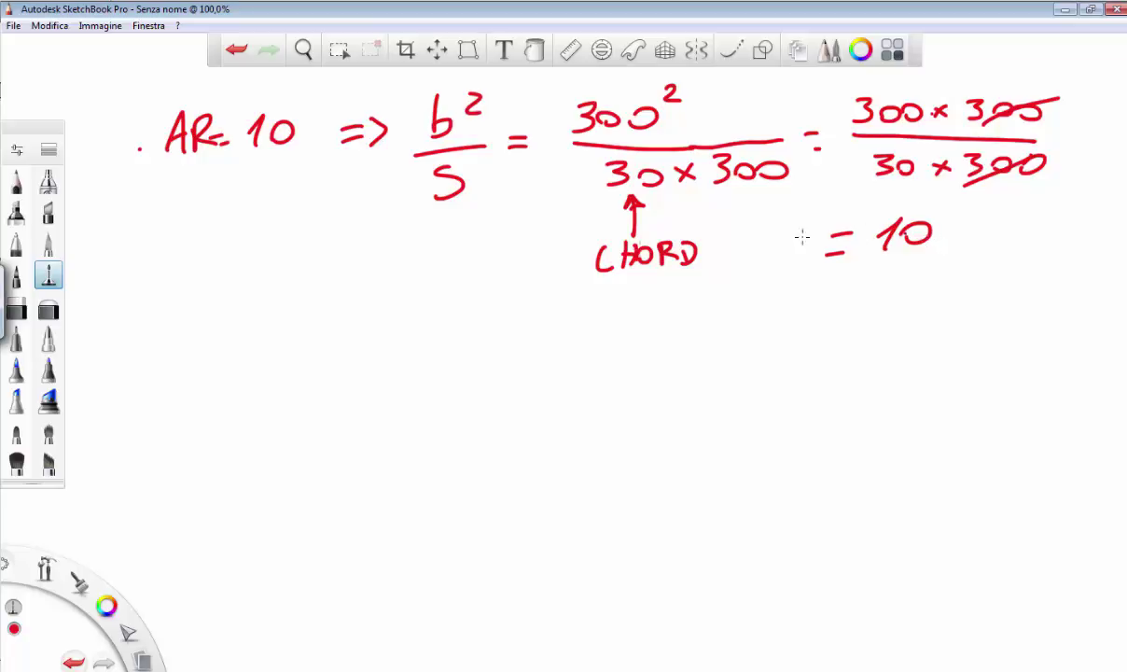
Write a new bulleted heading "AILERON" below the aspect ratio calculation.
{"action": "left_click", "coordinate": [131, 361]}
{"action": "mouse_move", "coordinate": [165, 359]}
{"action": "left_mouse_down"}
{"action": "mouse_move", "coordinate": [176, 324]}
{"action": "mouse_move", "coordinate": [186, 360]}
{"action": "left_mouse_up"}
{"action": "mouse_move", "coordinate": [194, 338]}
{"action": "left_mouse_down"}
{"action": "mouse_move", "coordinate": [196, 355]}
{"action": "mouse_move", "coordinate": [229, 357]}
{"action": "left_mouse_up"}
{"action": "mouse_move", "coordinate": [236, 336]}
{"action": "left_mouse_down"}
{"action": "mouse_move", "coordinate": [258, 355]}
{"action": "mouse_move", "coordinate": [270, 336]}
{"action": "mouse_move", "coordinate": [288, 349]}
{"action": "mouse_move", "coordinate": [316, 335]}
{"action": "mouse_move", "coordinate": [326, 344]}
{"action": "mouse_move", "coordinate": [351, 324]}
{"action": "left_mouse_up"}
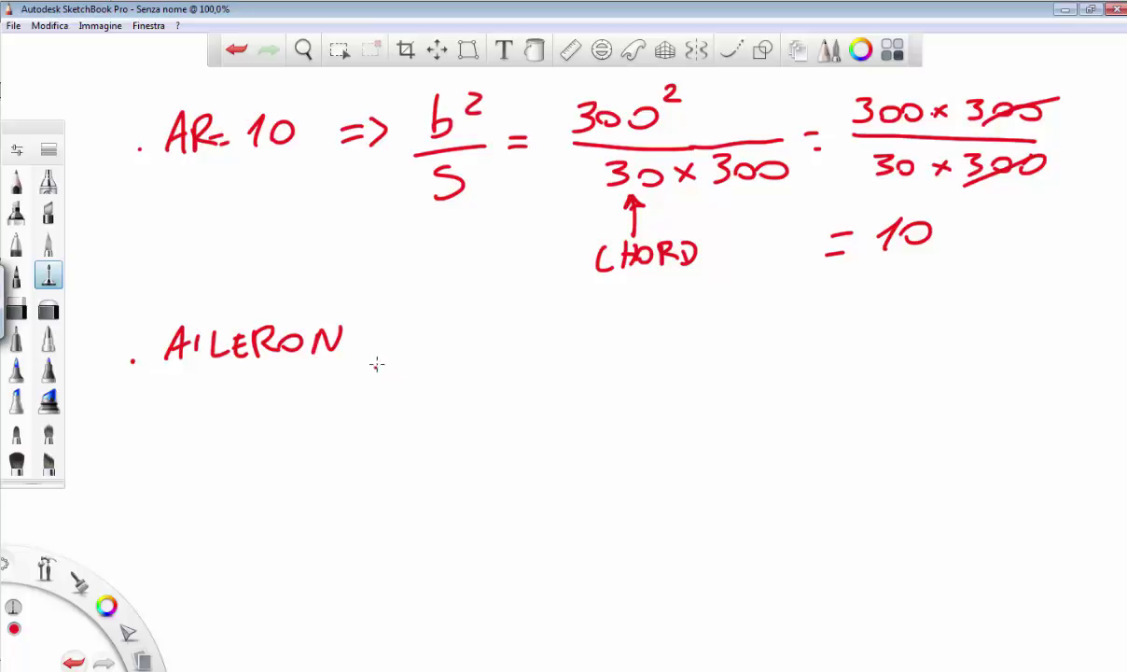
Write the bulleted entry "NACA 605" below the AILERON heading.
{"action": "left_click", "coordinate": [130, 433]}
{"action": "mouse_move", "coordinate": [156, 437]}
{"action": "left_mouse_down"}
{"action": "mouse_move", "coordinate": [156, 413]}
{"action": "mouse_move", "coordinate": [178, 410]}
{"action": "mouse_move", "coordinate": [209, 435]}
{"action": "left_mouse_up"}
{"action": "mouse_move", "coordinate": [239, 399]}
{"action": "left_mouse_down"}
{"action": "mouse_move", "coordinate": [224, 430]}
{"action": "mouse_move", "coordinate": [263, 432]}
{"action": "mouse_move", "coordinate": [260, 416]}
{"action": "mouse_move", "coordinate": [314, 427]}
{"action": "mouse_move", "coordinate": [332, 405]}
{"action": "mouse_move", "coordinate": [346, 431]}
{"action": "left_mouse_up"}
{"action": "left_click_drag", "start_coordinate": [350, 402], "coordinate": [364, 399]}
Switch to naca-report-605.pdf in Adobe Acrobat Pro and show Table I (A) on page 26 at page width.
{"action": "key", "text": "alt+Tab"}
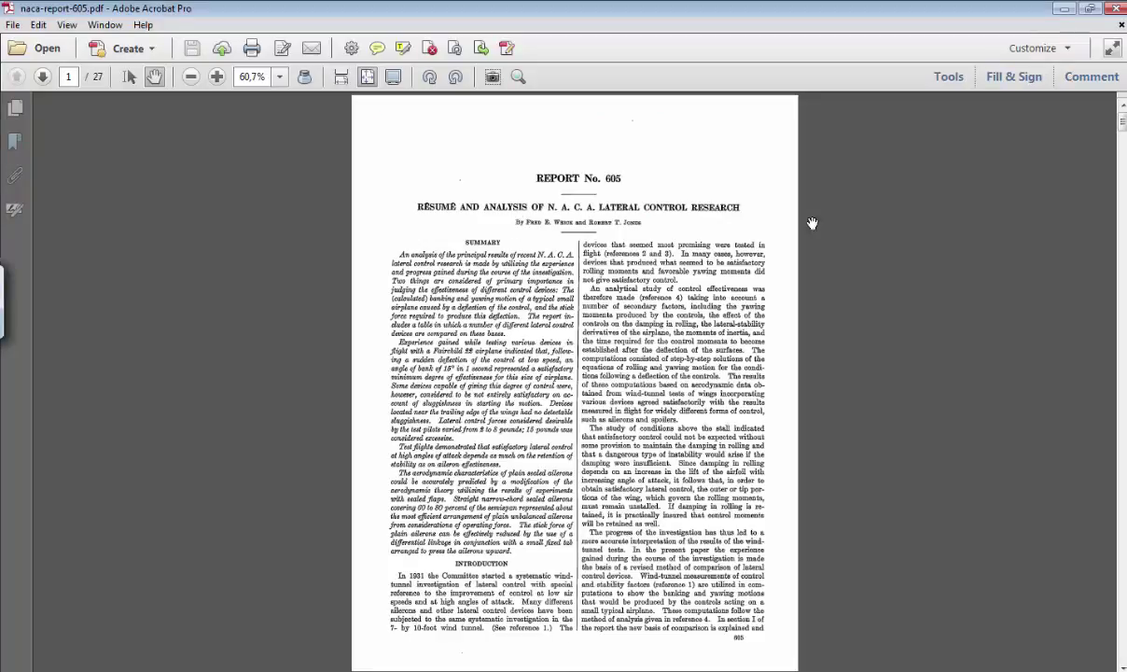
{"action": "left_click", "coordinate": [1124, 125]}
{"action": "left_click_drag", "start_coordinate": [1124, 127], "coordinate": [1118, 593]}
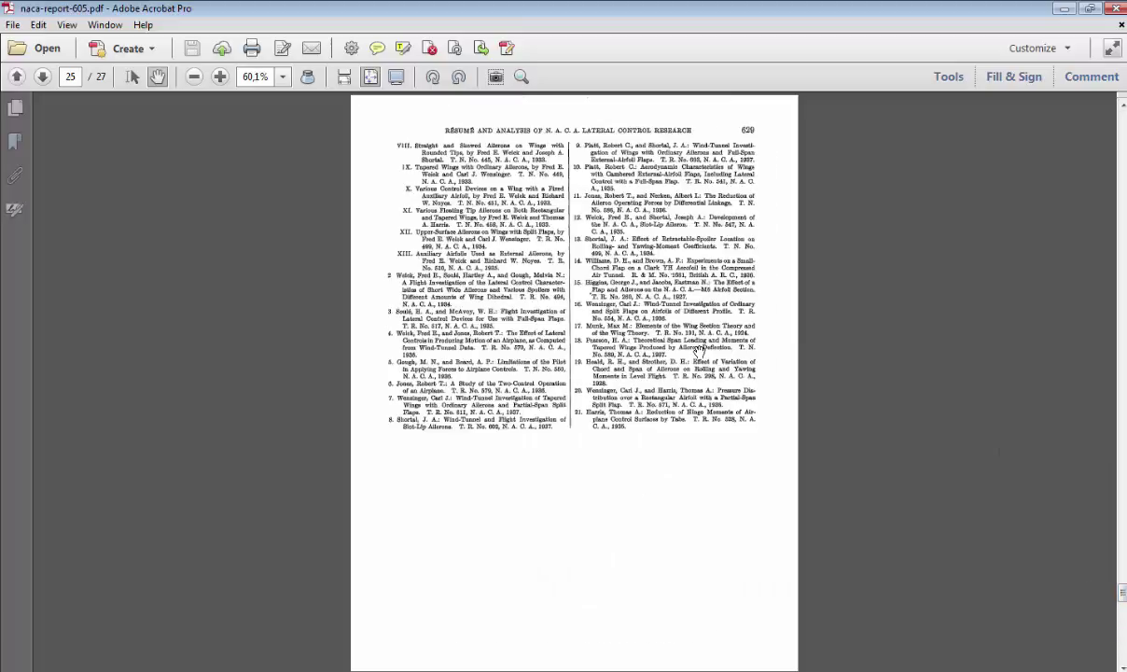
{"action": "scroll", "coordinate": [662, 326], "scroll_direction": "down", "scroll_amount": 2}
{"action": "scroll", "coordinate": [648, 252], "scroll_direction": "up", "scroll_amount": 1}
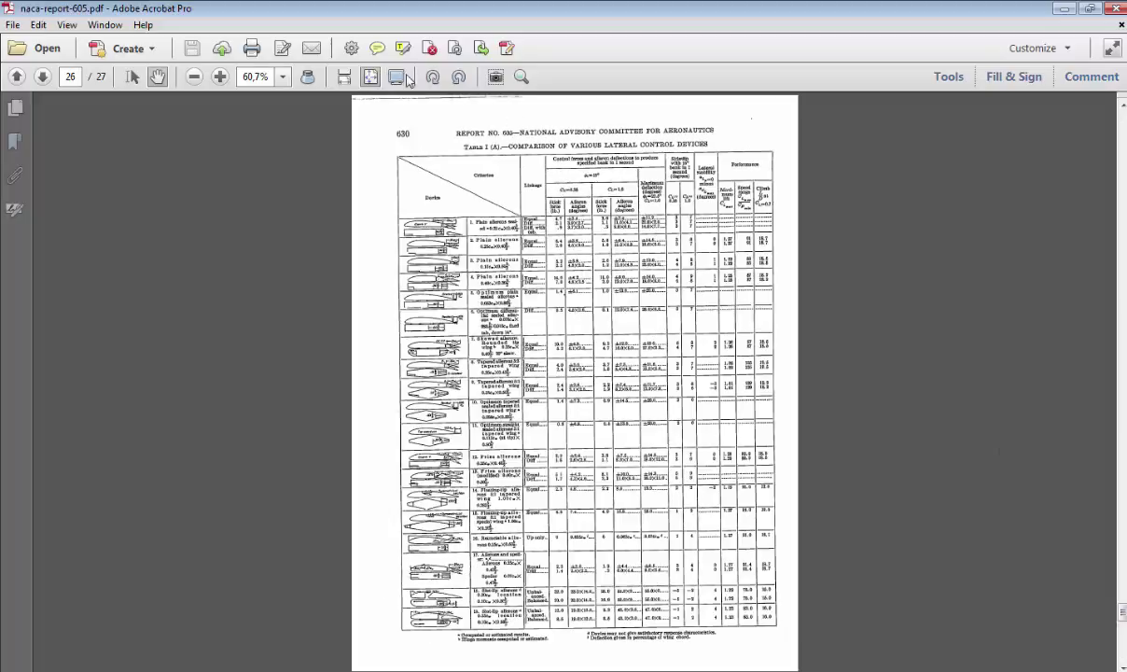
{"action": "left_click", "coordinate": [344, 77]}
{"action": "scroll", "coordinate": [498, 378], "scroll_direction": "down", "scroll_amount": 1}
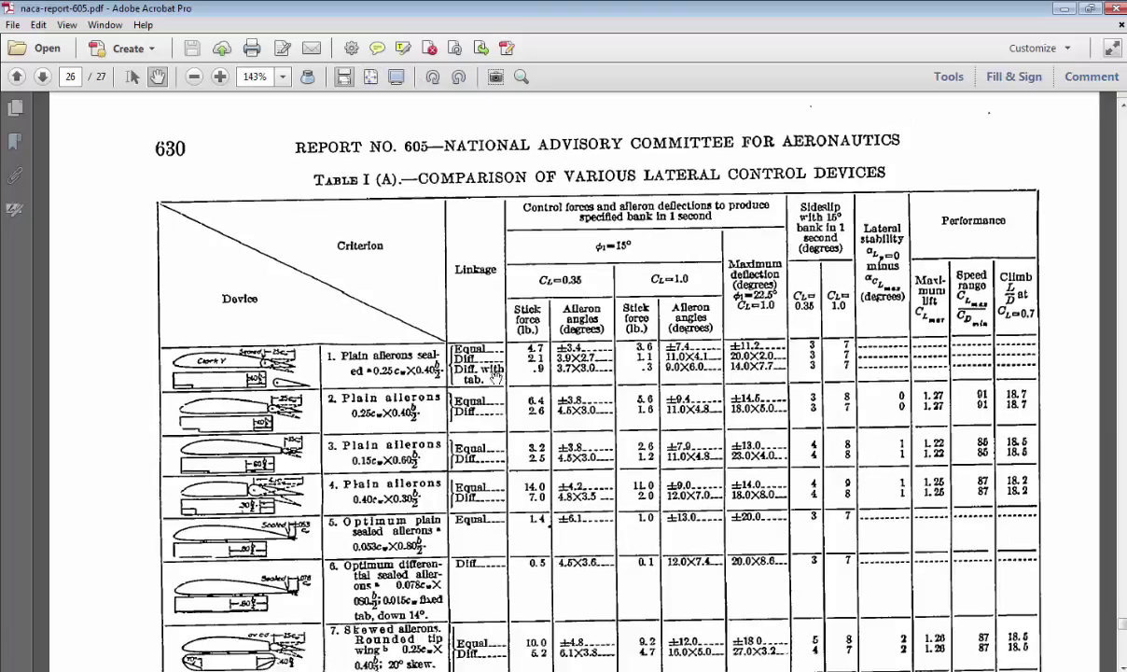
Examine the aileron types in Table I (A), comparing the plain, tapered and Frise ailerons and their chord and span proportions.
{"action": "scroll", "coordinate": [498, 373], "scroll_direction": "down", "scroll_amount": 1}
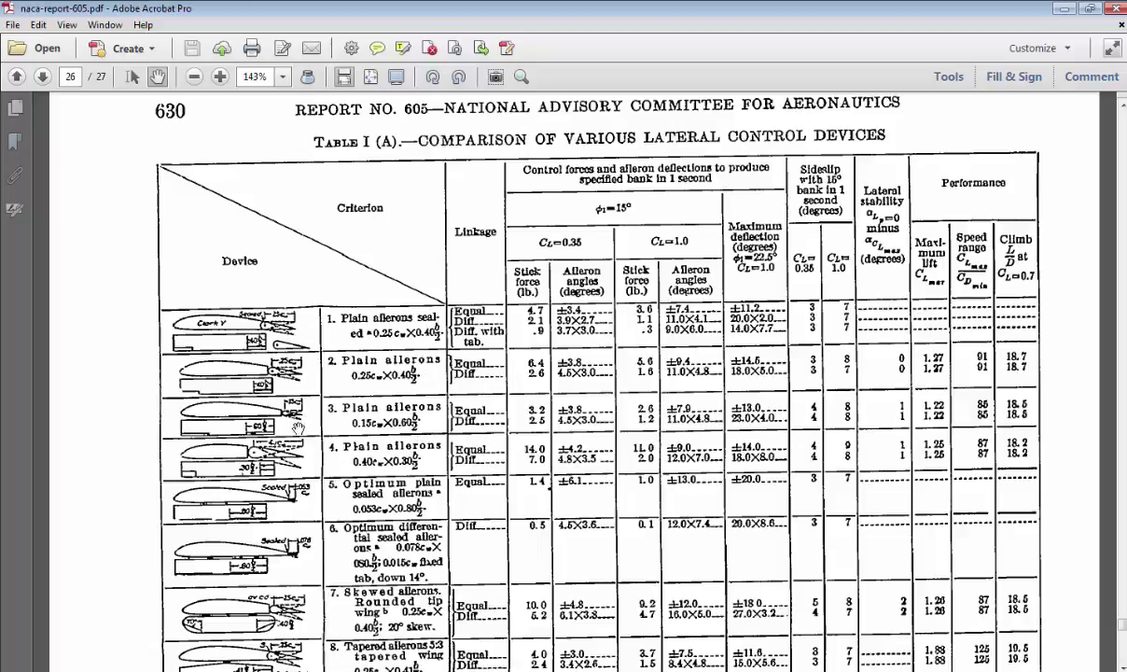
{"action": "scroll", "coordinate": [298, 474], "scroll_direction": "down", "scroll_amount": 2}
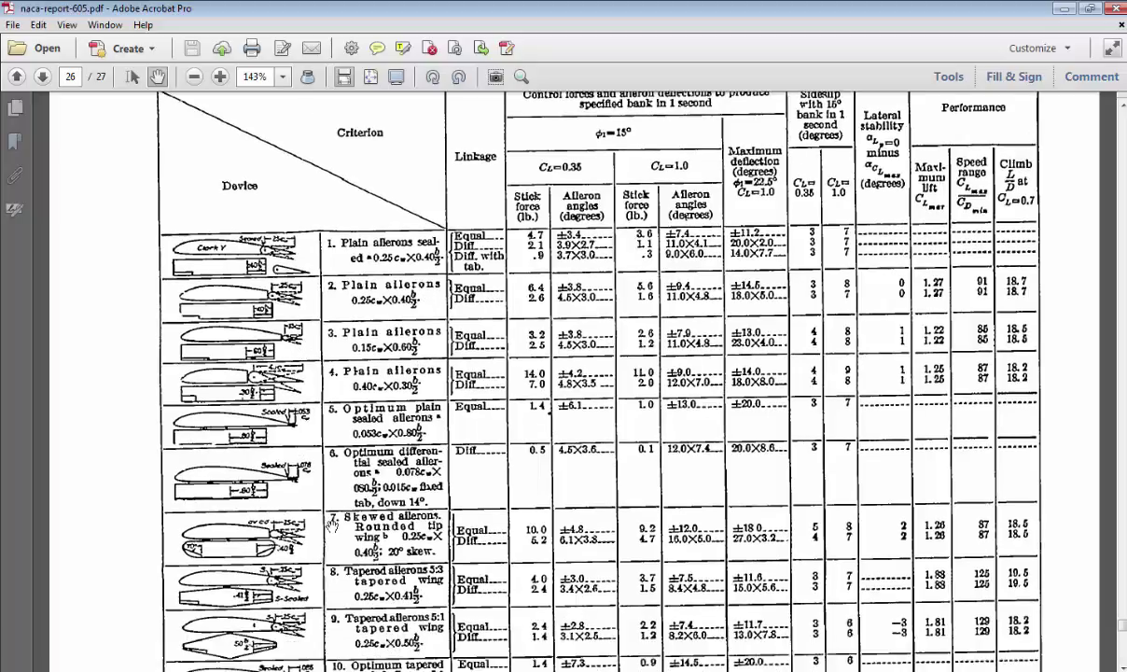
{"action": "scroll", "coordinate": [332, 527], "scroll_direction": "up", "scroll_amount": 1}
{"action": "scroll", "coordinate": [317, 504], "scroll_direction": "up", "scroll_amount": 1}
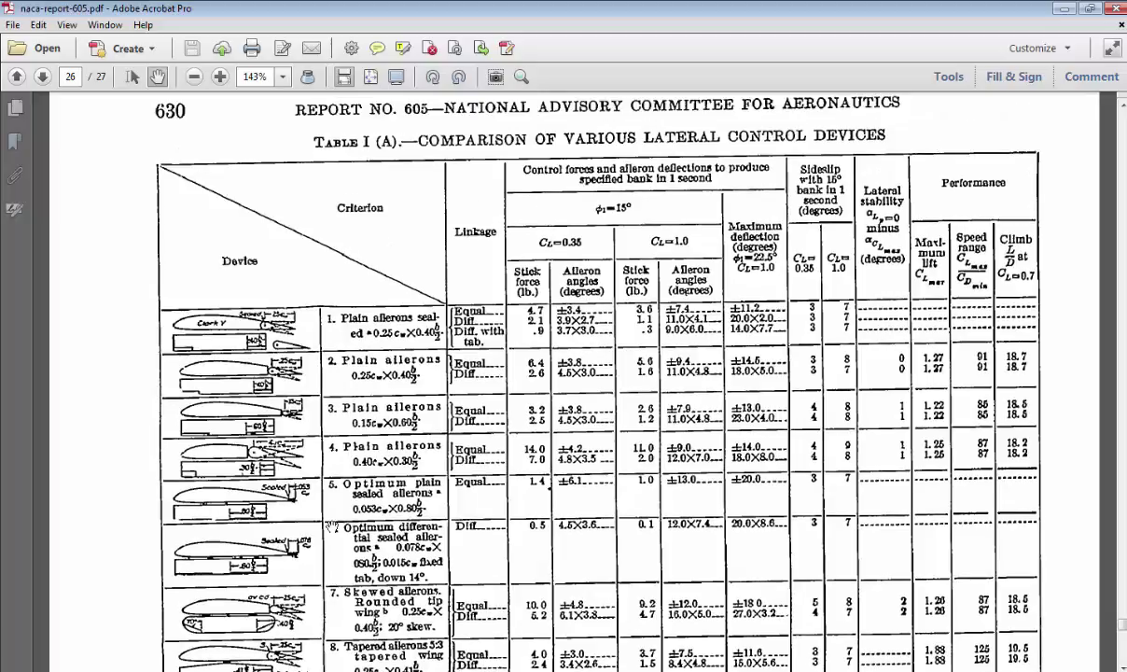
{"action": "scroll", "coordinate": [317, 504], "scroll_direction": "down", "scroll_amount": 1}
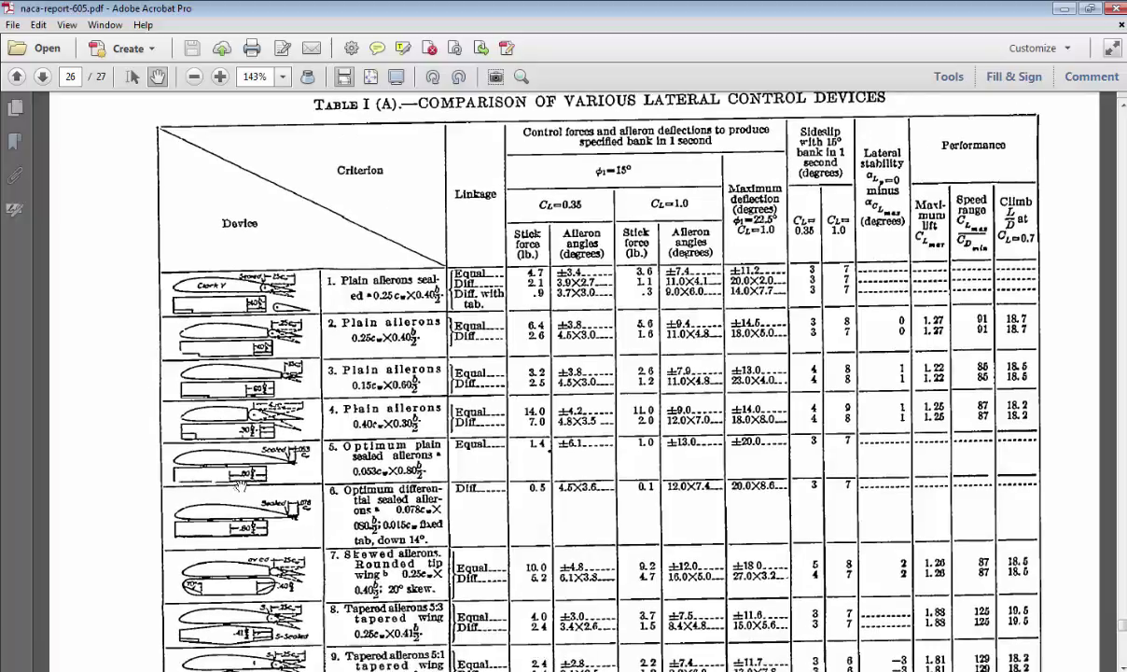
{"action": "scroll", "coordinate": [229, 485], "scroll_direction": "down", "scroll_amount": 2}
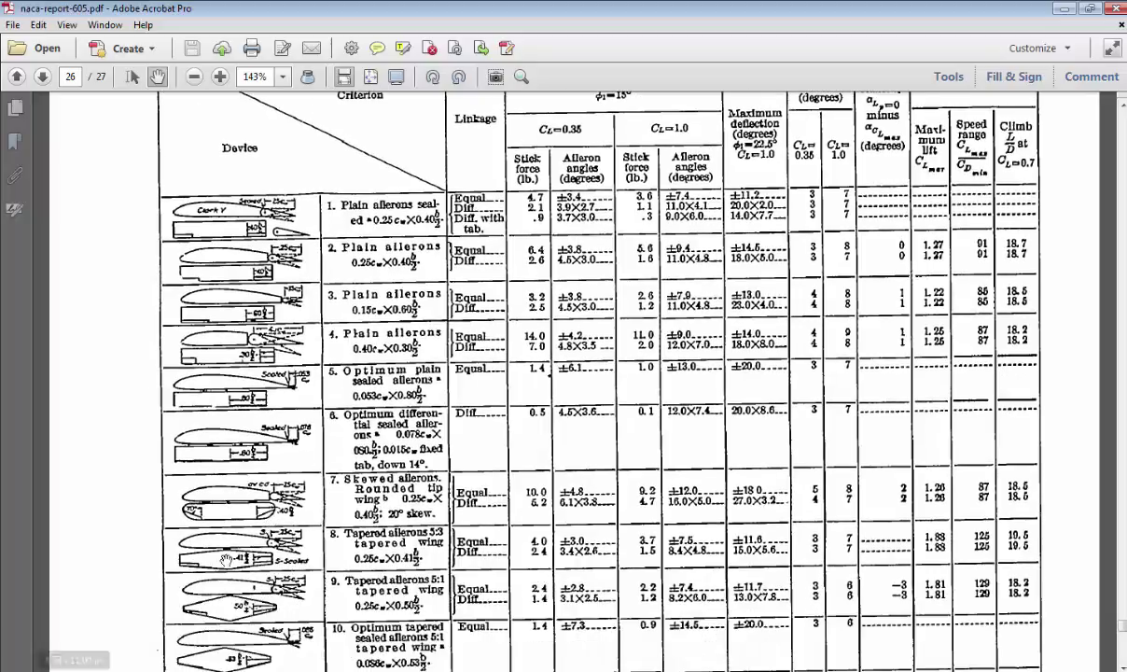
{"action": "scroll", "coordinate": [245, 540], "scroll_direction": "down", "scroll_amount": 2}
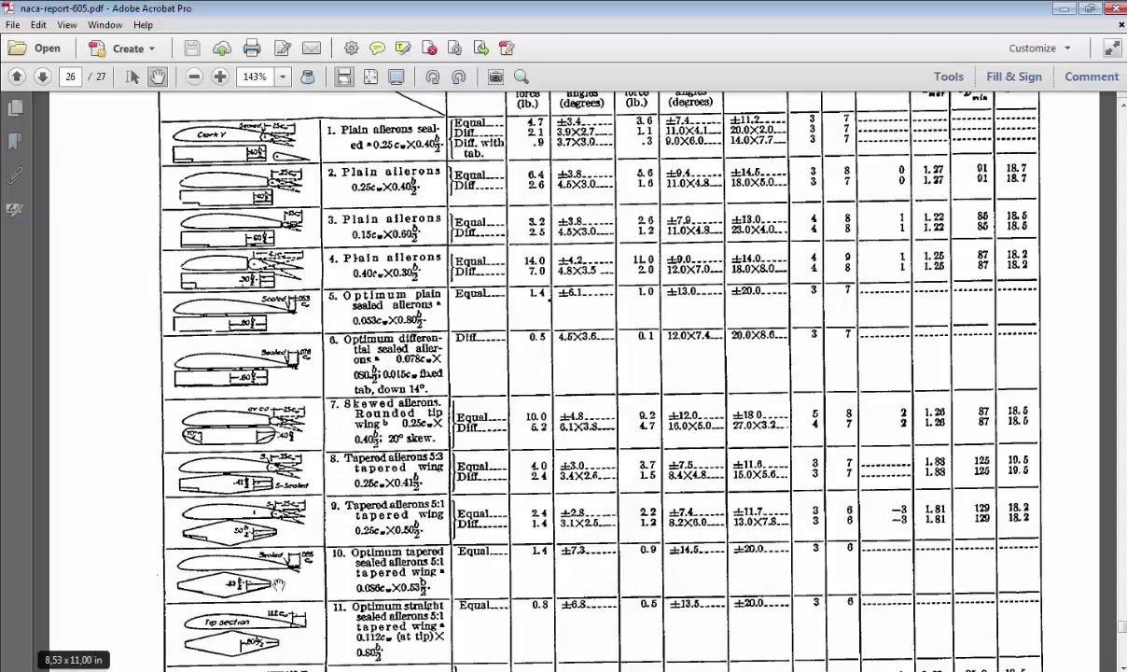
{"action": "scroll", "coordinate": [259, 551], "scroll_direction": "down", "scroll_amount": 2}
{"action": "scroll", "coordinate": [257, 359], "scroll_direction": "down", "scroll_amount": 4}
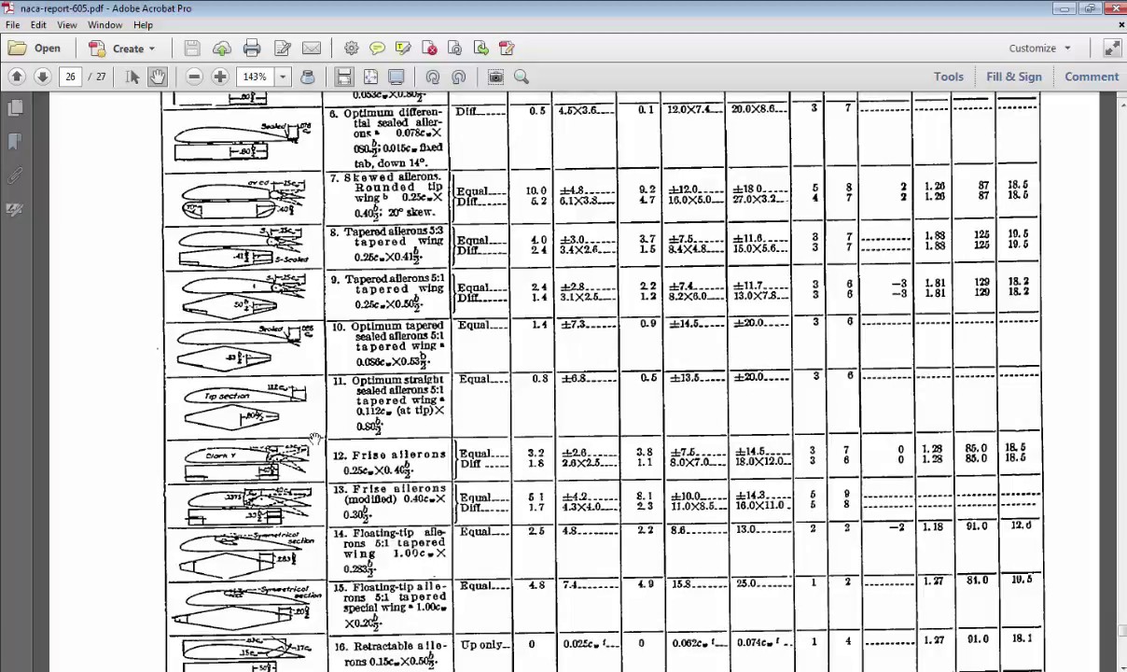
{"action": "scroll", "coordinate": [314, 438], "scroll_direction": "up", "scroll_amount": 8}
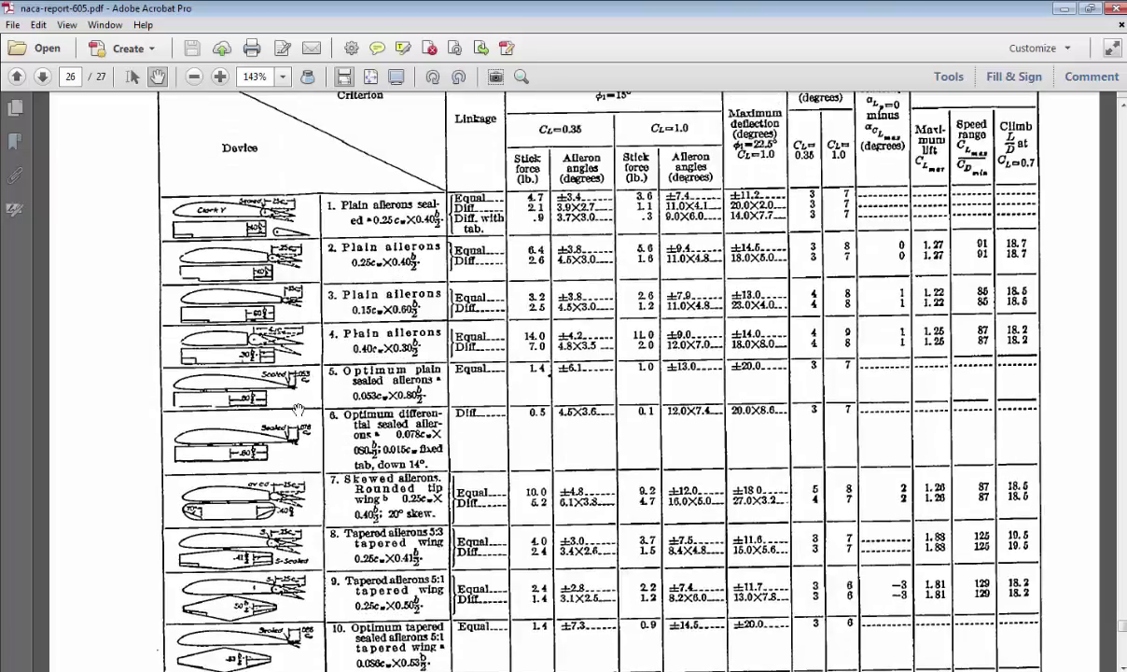
{"action": "scroll", "coordinate": [300, 391], "scroll_direction": "up", "scroll_amount": 1}
{"action": "scroll", "coordinate": [297, 359], "scroll_direction": "up", "scroll_amount": 1}
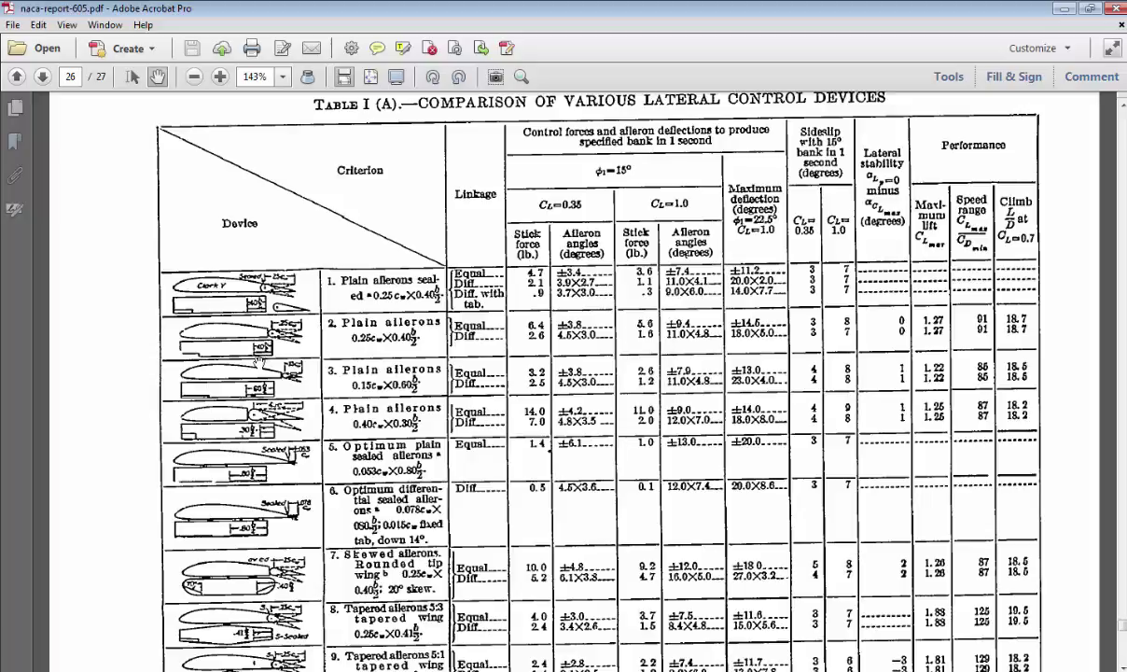
Minimize the NACA report window and return to the SketchBook Pro canvas.
{"action": "left_click", "coordinate": [1092, 9]}
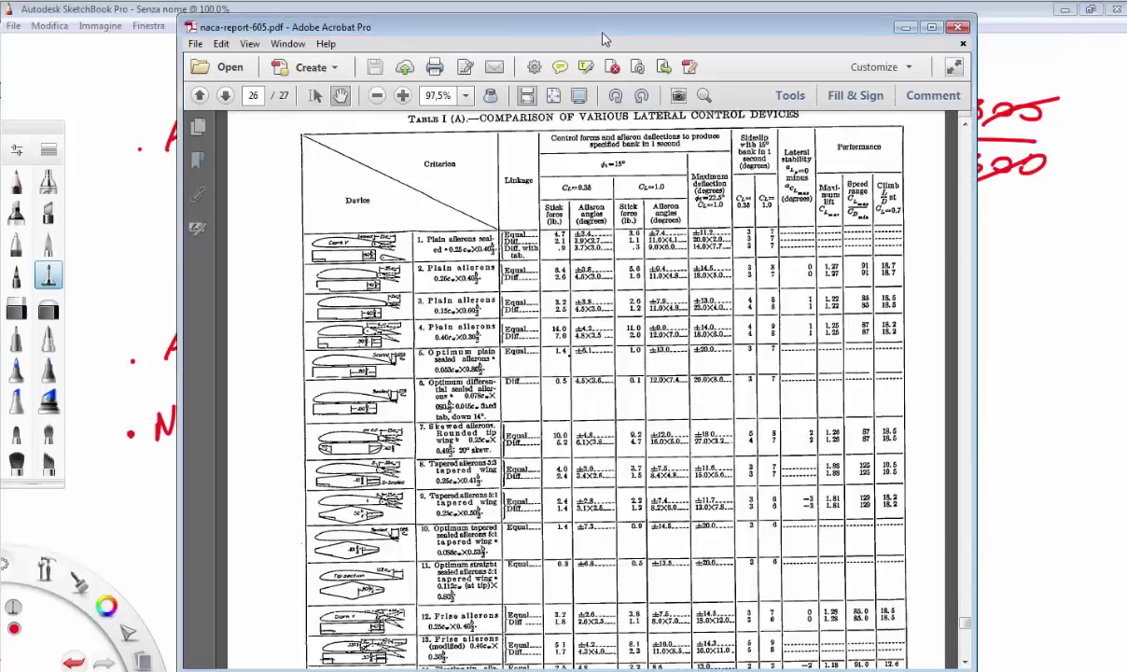
{"action": "left_click", "coordinate": [931, 30]}
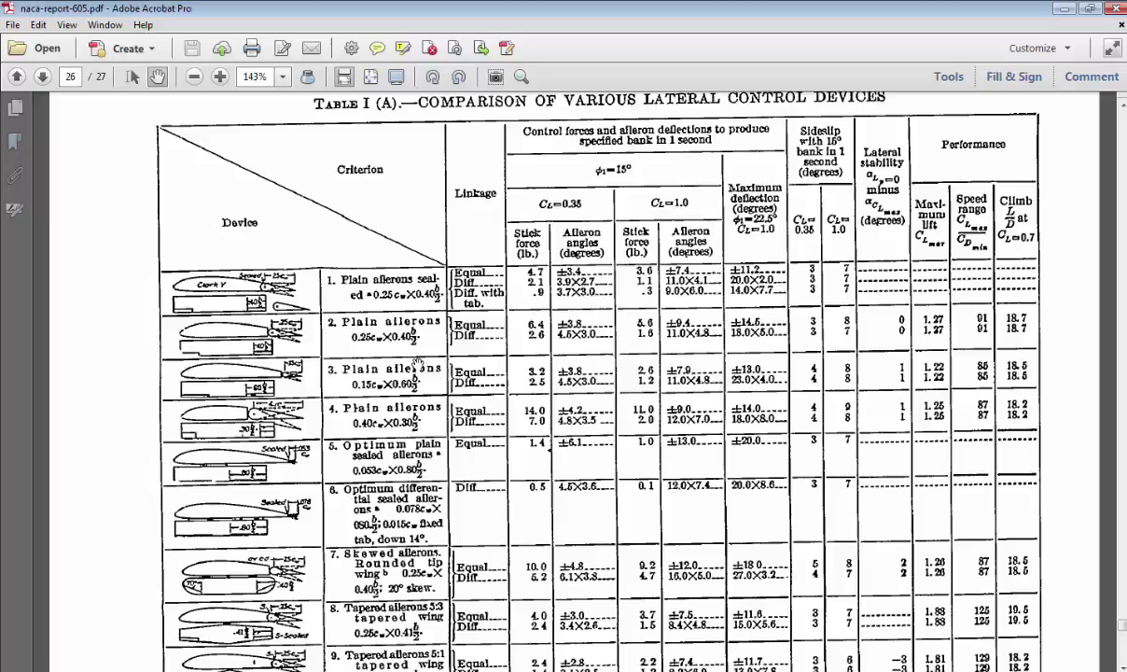
{"action": "left_click", "coordinate": [1065, 8]}
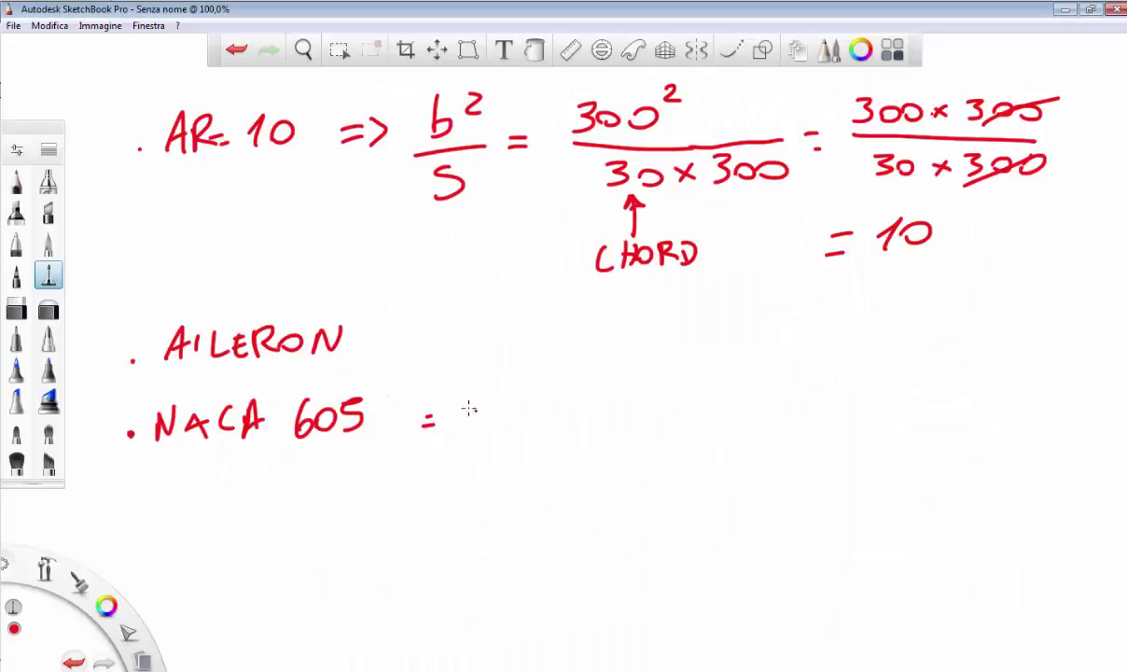
Write the aileron sizing formula "= 0,25 CORD × 0,40 b/2" beside NACA 605.
{"action": "mouse_move", "coordinate": [473, 399]}
{"action": "left_mouse_down"}
{"action": "mouse_move", "coordinate": [491, 422]}
{"action": "mouse_move", "coordinate": [520, 417]}
{"action": "left_mouse_up"}
{"action": "mouse_move", "coordinate": [575, 392]}
{"action": "left_mouse_down"}
{"action": "mouse_move", "coordinate": [566, 413]}
{"action": "mouse_move", "coordinate": [611, 398]}
{"action": "left_mouse_up"}
{"action": "mouse_move", "coordinate": [616, 385]}
{"action": "left_mouse_down"}
{"action": "mouse_move", "coordinate": [616, 397]}
{"action": "mouse_move", "coordinate": [670, 407]}
{"action": "mouse_move", "coordinate": [653, 408]}
{"action": "left_mouse_up"}
{"action": "left_click_drag", "start_coordinate": [719, 386], "coordinate": [717, 389]}
{"action": "mouse_move", "coordinate": [734, 399]}
{"action": "left_mouse_down"}
{"action": "mouse_move", "coordinate": [730, 409]}
{"action": "mouse_move", "coordinate": [758, 398]}
{"action": "left_mouse_up"}
{"action": "mouse_move", "coordinate": [755, 383]}
{"action": "left_mouse_down"}
{"action": "mouse_move", "coordinate": [757, 404]}
{"action": "mouse_move", "coordinate": [773, 384]}
{"action": "mouse_move", "coordinate": [845, 379]}
{"action": "mouse_move", "coordinate": [853, 403]}
{"action": "left_mouse_up"}
{"action": "left_click_drag", "start_coordinate": [825, 420], "coordinate": [849, 439]}
Write the formula with the wing's values, "= 0,25 · 30 × 0,40 300/2", on the line below.
{"action": "left_click_drag", "start_coordinate": [437, 479], "coordinate": [459, 478]}
{"action": "mouse_move", "coordinate": [438, 487]}
{"action": "left_mouse_down"}
{"action": "mouse_move", "coordinate": [493, 483]}
{"action": "mouse_move", "coordinate": [510, 470]}
{"action": "left_mouse_up"}
{"action": "mouse_move", "coordinate": [524, 478]}
{"action": "left_mouse_down"}
{"action": "mouse_move", "coordinate": [520, 491]}
{"action": "mouse_move", "coordinate": [554, 487]}
{"action": "left_mouse_up"}
{"action": "left_click_drag", "start_coordinate": [563, 459], "coordinate": [559, 483]}
{"action": "left_click", "coordinate": [585, 471]}
{"action": "mouse_move", "coordinate": [613, 456]}
{"action": "left_mouse_down"}
{"action": "mouse_move", "coordinate": [613, 473]}
{"action": "mouse_move", "coordinate": [646, 456]}
{"action": "mouse_move", "coordinate": [710, 459]}
{"action": "mouse_move", "coordinate": [697, 472]}
{"action": "mouse_move", "coordinate": [744, 458]}
{"action": "left_mouse_up"}
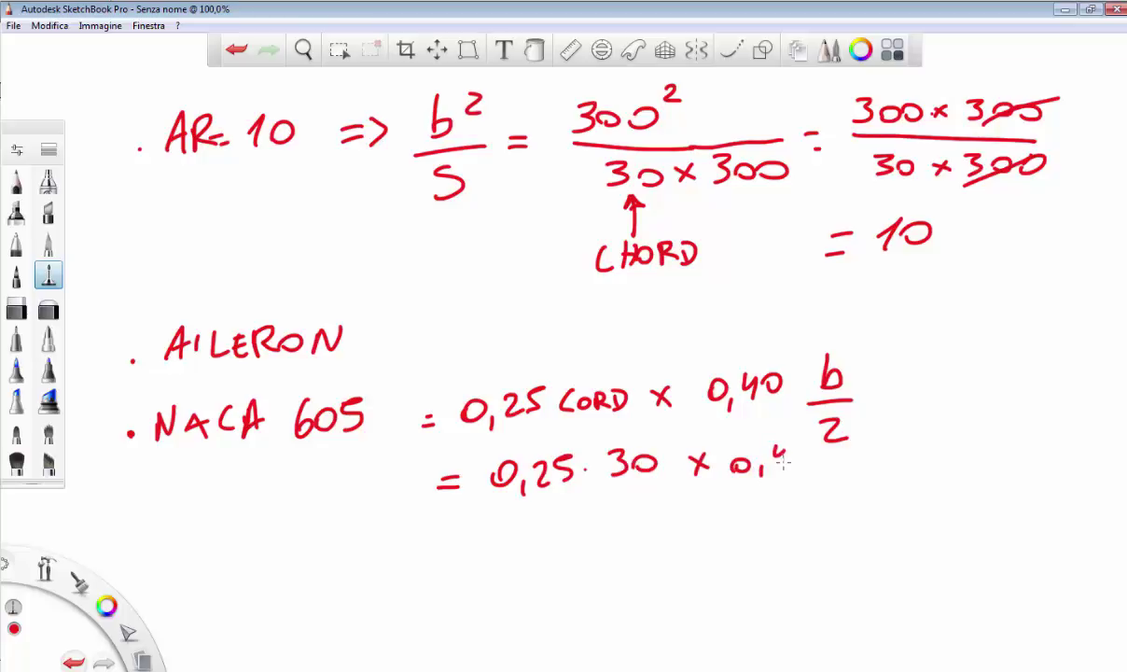
{"action": "left_click_drag", "start_coordinate": [784, 448], "coordinate": [784, 469]}
{"action": "left_click_drag", "start_coordinate": [801, 456], "coordinate": [800, 457]}
{"action": "mouse_move", "coordinate": [847, 452]}
{"action": "left_mouse_down"}
{"action": "mouse_move", "coordinate": [850, 472]}
{"action": "mouse_move", "coordinate": [881, 454]}
{"action": "left_mouse_up"}
{"action": "left_click_drag", "start_coordinate": [905, 452], "coordinate": [905, 454]}
{"action": "left_click_drag", "start_coordinate": [848, 486], "coordinate": [939, 476]}
{"action": "left_click_drag", "start_coordinate": [880, 498], "coordinate": [907, 515]}
Write the resulting aileron size "= 7,5 × 60" under the substituted formula.
{"action": "left_click_drag", "start_coordinate": [444, 547], "coordinate": [470, 552]}
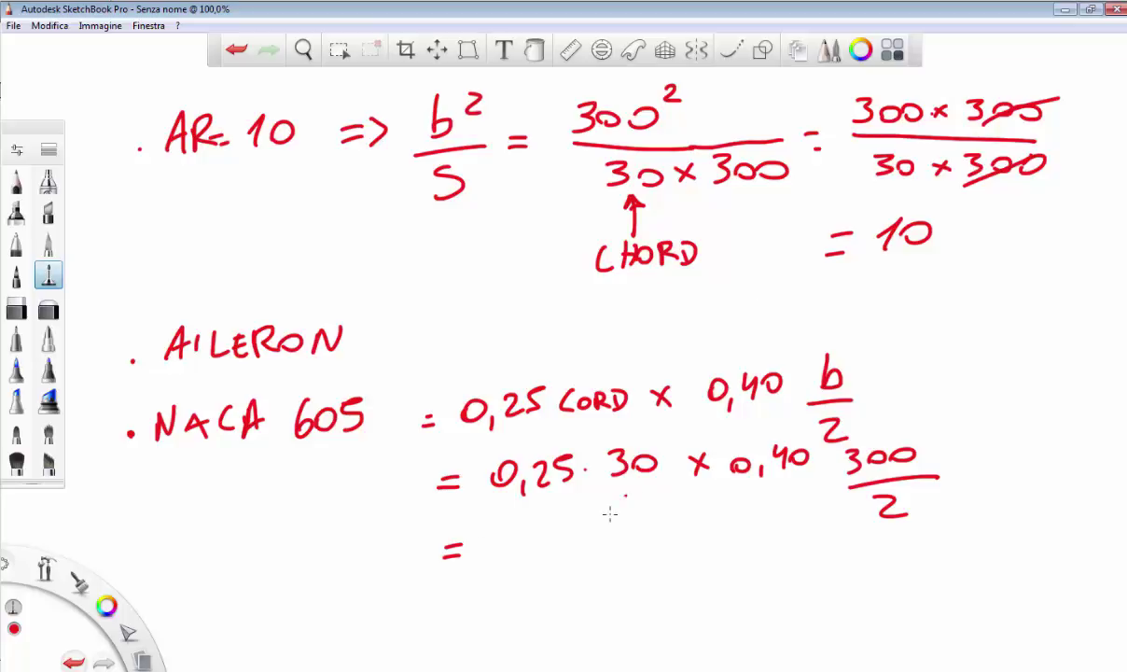
{"action": "mouse_move", "coordinate": [573, 530]}
{"action": "left_mouse_down"}
{"action": "mouse_move", "coordinate": [584, 558]}
{"action": "mouse_move", "coordinate": [605, 564]}
{"action": "left_mouse_up"}
{"action": "left_click_drag", "start_coordinate": [639, 527], "coordinate": [619, 529]}
{"action": "left_click_drag", "start_coordinate": [620, 529], "coordinate": [613, 558]}
{"action": "left_click_drag", "start_coordinate": [686, 531], "coordinate": [704, 549]}
{"action": "left_click_drag", "start_coordinate": [705, 531], "coordinate": [685, 551]}
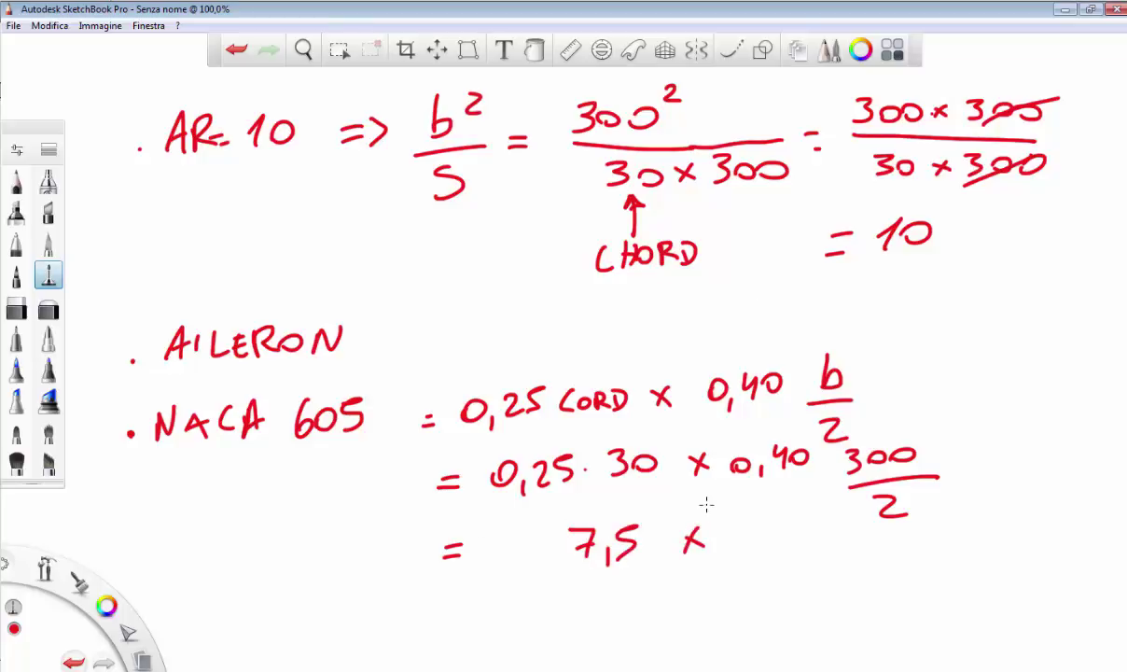
{"action": "mouse_move", "coordinate": [786, 523]}
{"action": "left_mouse_down"}
{"action": "mouse_move", "coordinate": [768, 551]}
{"action": "mouse_move", "coordinate": [807, 536]}
{"action": "left_mouse_up"}
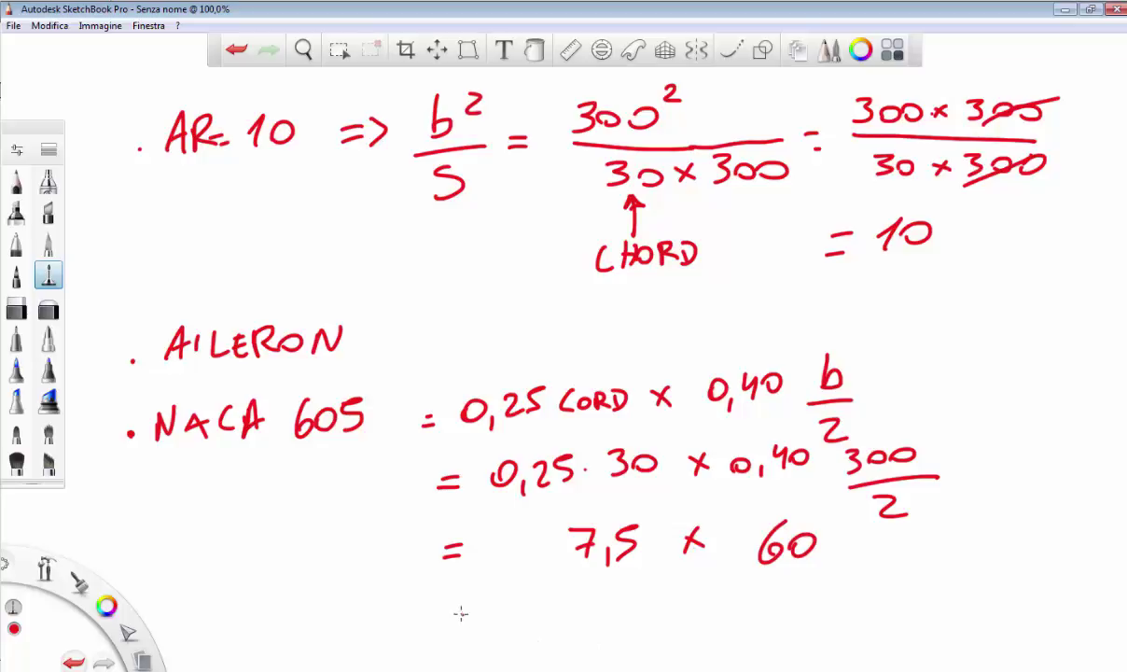
Sketch a long rectangular wing outline below the result, with a smaller aileron rectangle in its lower-left corner.
{"action": "mouse_move", "coordinate": [459, 599]}
{"action": "left_mouse_down"}
{"action": "mouse_move", "coordinate": [462, 641]}
{"action": "mouse_move", "coordinate": [510, 593]}
{"action": "mouse_move", "coordinate": [833, 576]}
{"action": "mouse_move", "coordinate": [891, 621]}
{"action": "left_mouse_up"}
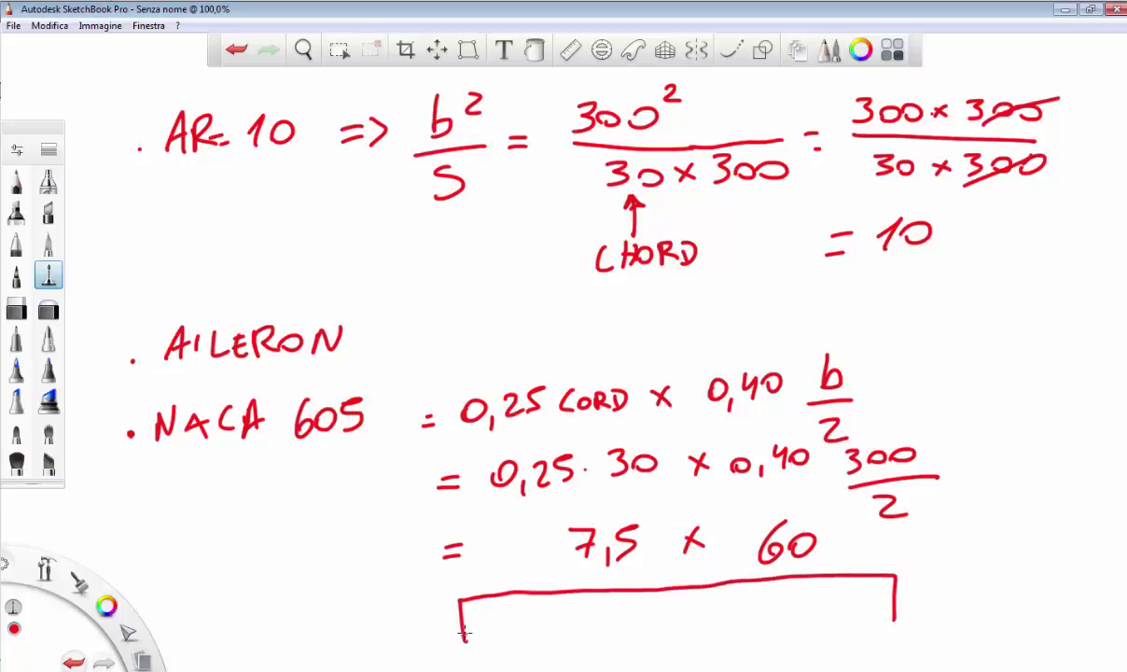
{"action": "mouse_move", "coordinate": [464, 638]}
{"action": "left_mouse_down"}
{"action": "mouse_move", "coordinate": [513, 660]}
{"action": "mouse_move", "coordinate": [906, 644]}
{"action": "mouse_move", "coordinate": [896, 615]}
{"action": "left_mouse_up"}
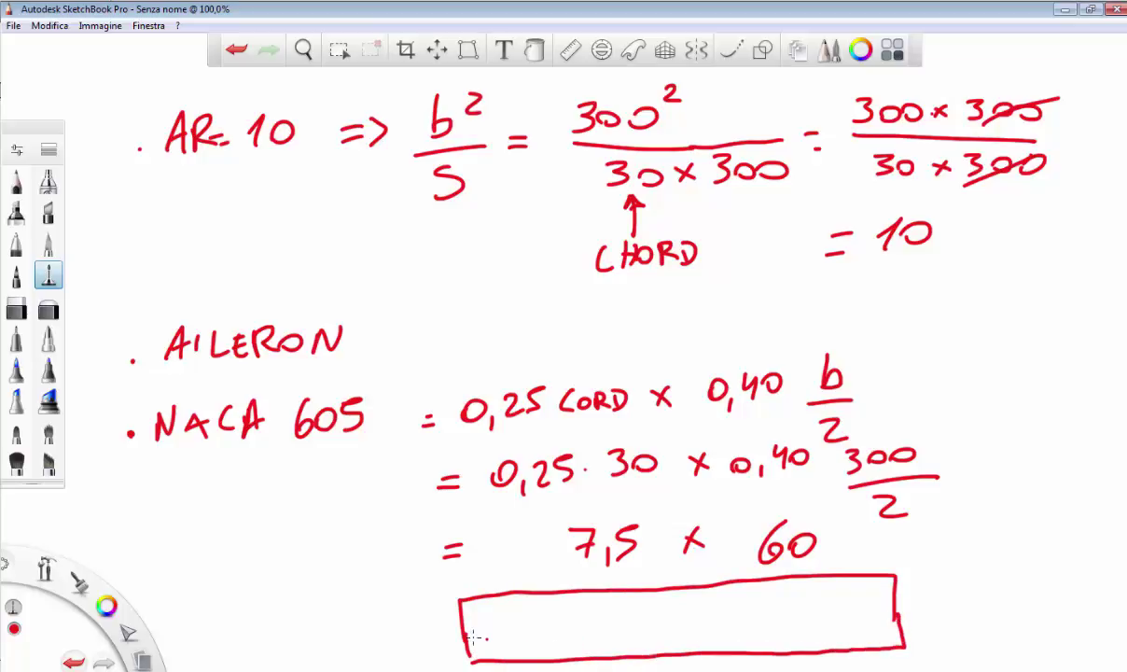
{"action": "mouse_move", "coordinate": [466, 625]}
{"action": "left_mouse_down"}
{"action": "mouse_move", "coordinate": [607, 619]}
{"action": "mouse_move", "coordinate": [607, 658]}
{"action": "left_mouse_up"}
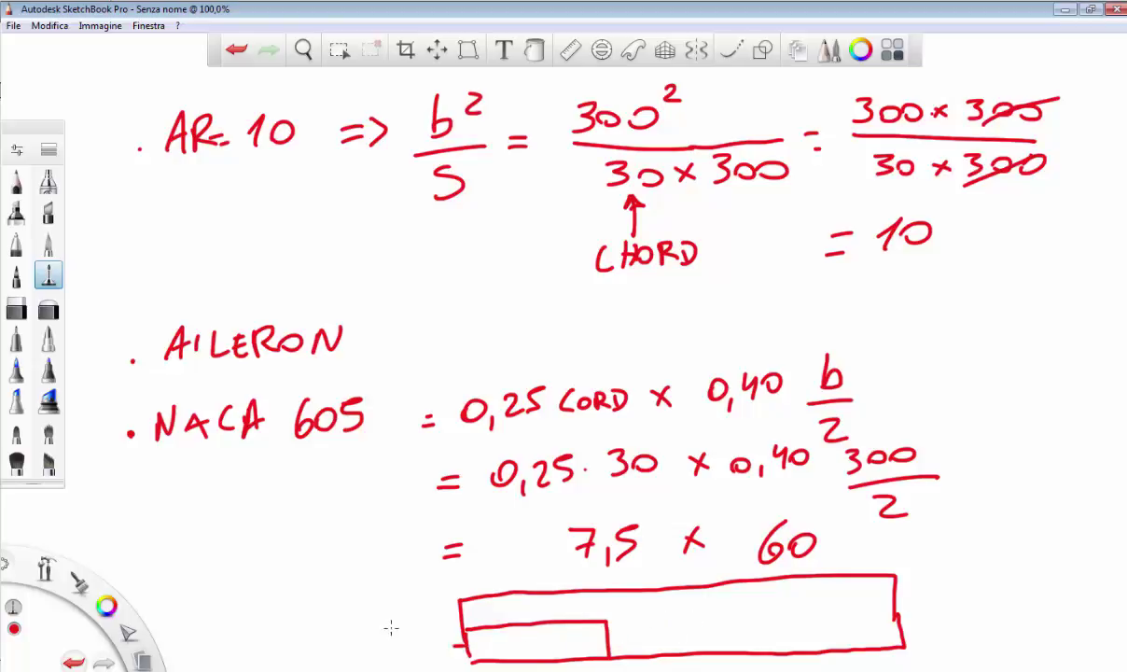
Label the aileron rectangle with an arrowed "7,5" and "60 cm", and write "CLARK Y" inside the wing outline.
{"action": "left_click_drag", "start_coordinate": [383, 623], "coordinate": [463, 648]}
{"action": "left_click_drag", "start_coordinate": [344, 594], "coordinate": [364, 616]}
{"action": "left_click_drag", "start_coordinate": [376, 593], "coordinate": [369, 615]}
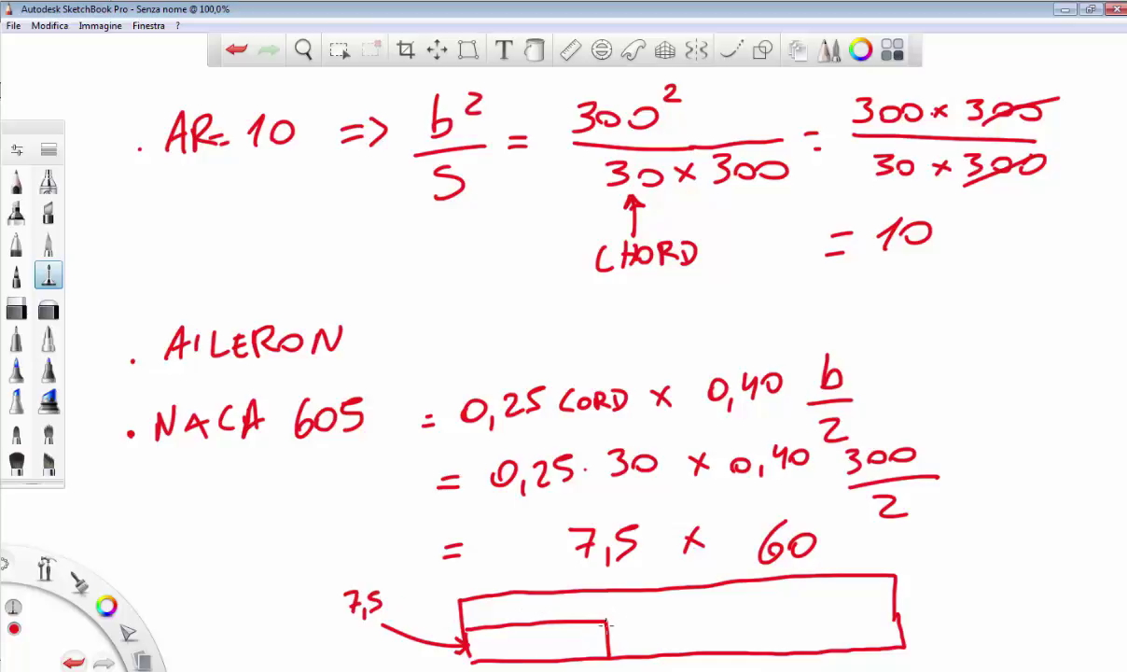
{"action": "mouse_move", "coordinate": [545, 602]}
{"action": "left_mouse_down"}
{"action": "mouse_move", "coordinate": [539, 616]}
{"action": "mouse_move", "coordinate": [610, 611]}
{"action": "left_mouse_up"}
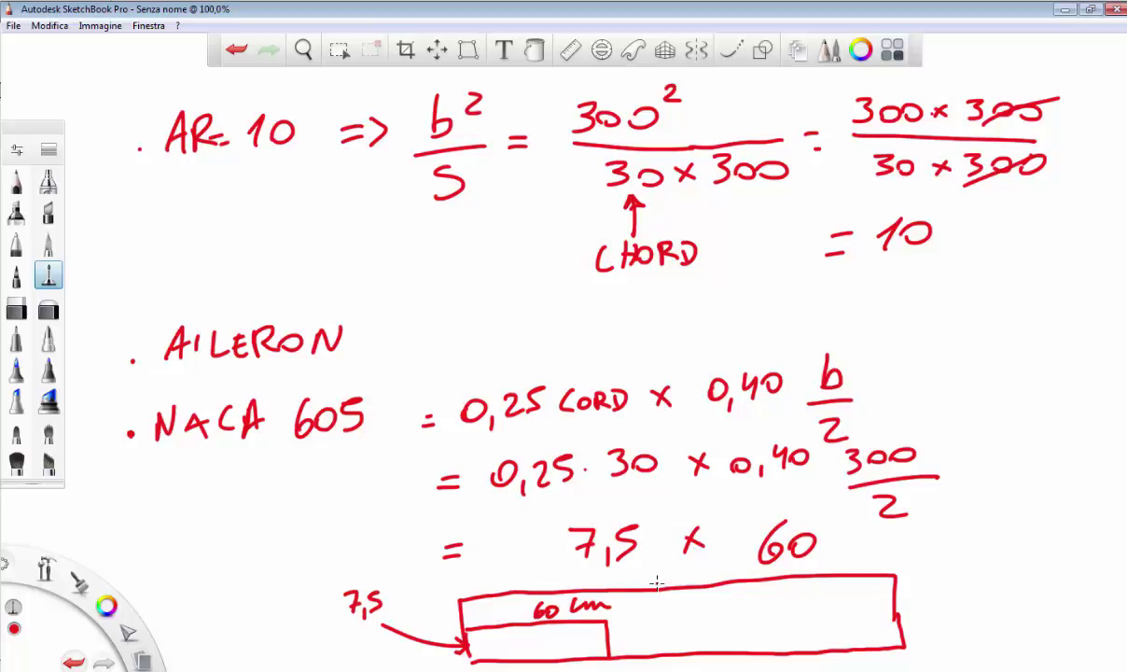
{"action": "left_click", "coordinate": [617, 380]}
{"action": "mouse_move", "coordinate": [701, 608]}
{"action": "left_mouse_down"}
{"action": "mouse_move", "coordinate": [704, 631]}
{"action": "mouse_move", "coordinate": [822, 613]}
{"action": "mouse_move", "coordinate": [824, 627]}
{"action": "left_mouse_up"}
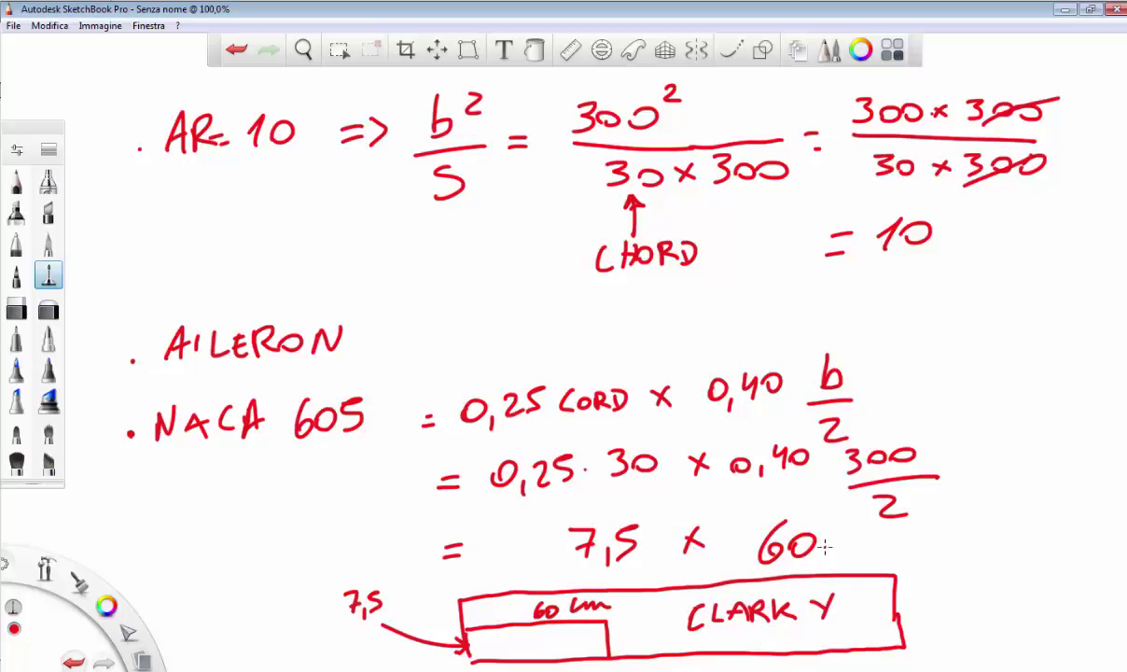
Switch to the NACA Report 605 PDF, view it as whole pages, examine its aileron charts and lateral control comparison tables, and close it.
{"action": "key", "text": "alt+Tab"}
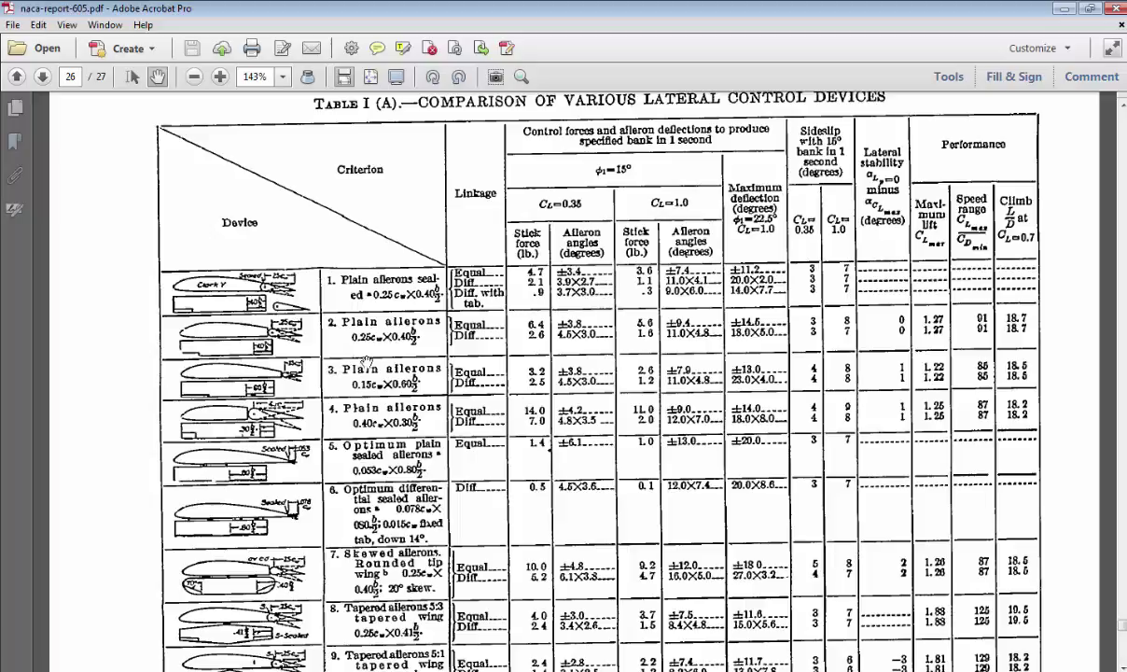
{"action": "left_click", "coordinate": [370, 77]}
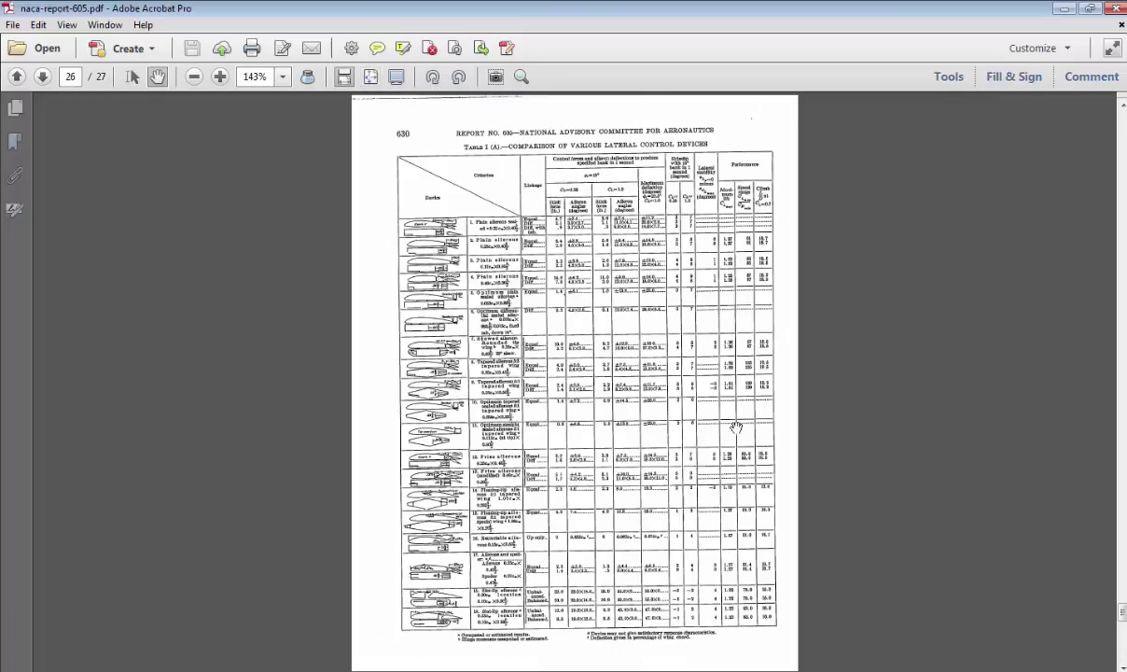
{"action": "scroll", "coordinate": [735, 446], "scroll_direction": "up", "scroll_amount": 7}
{"action": "scroll", "coordinate": [734, 445], "scroll_direction": "up", "scroll_amount": 8}
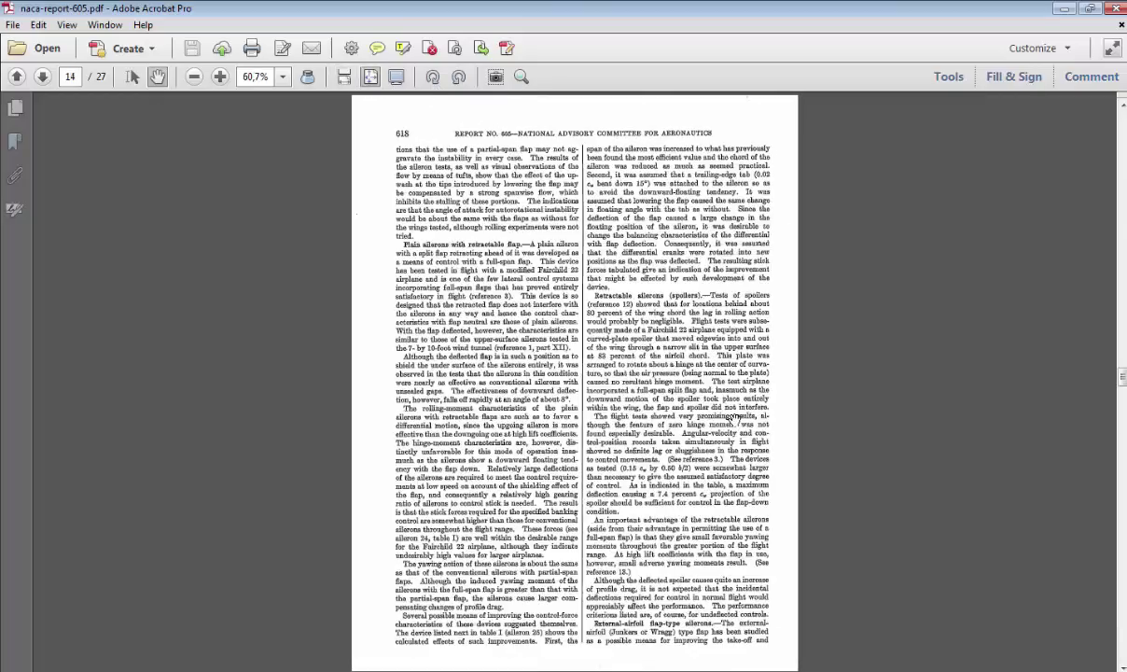
{"action": "scroll", "coordinate": [735, 414], "scroll_direction": "up", "scroll_amount": 3}
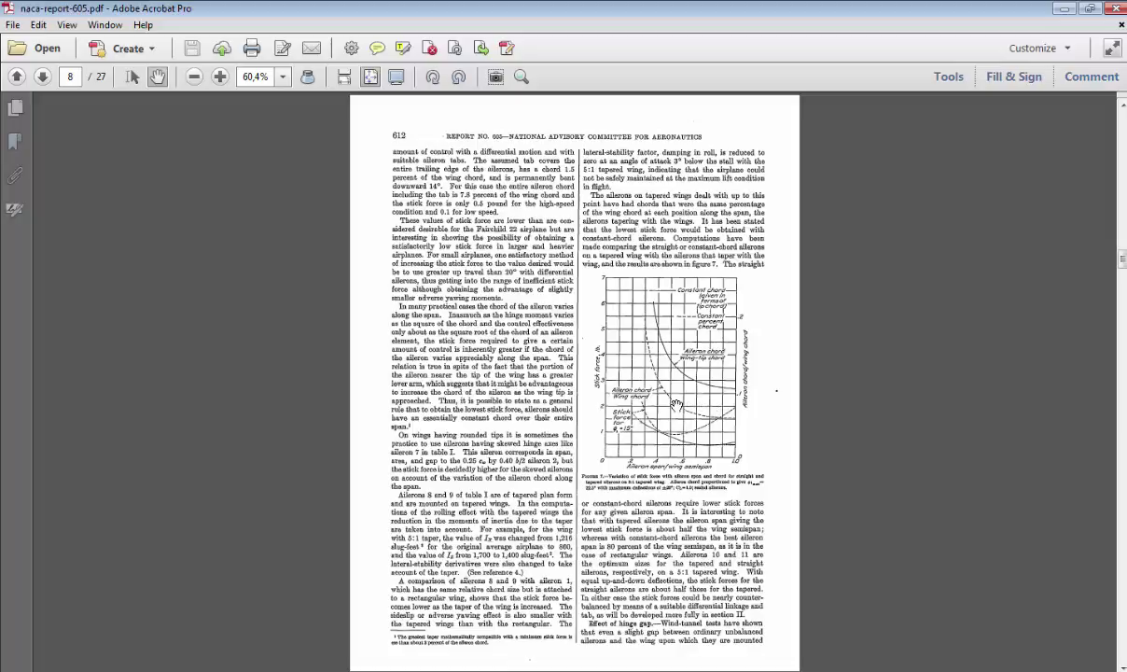
{"action": "scroll", "coordinate": [676, 403], "scroll_direction": "down", "scroll_amount": 15}
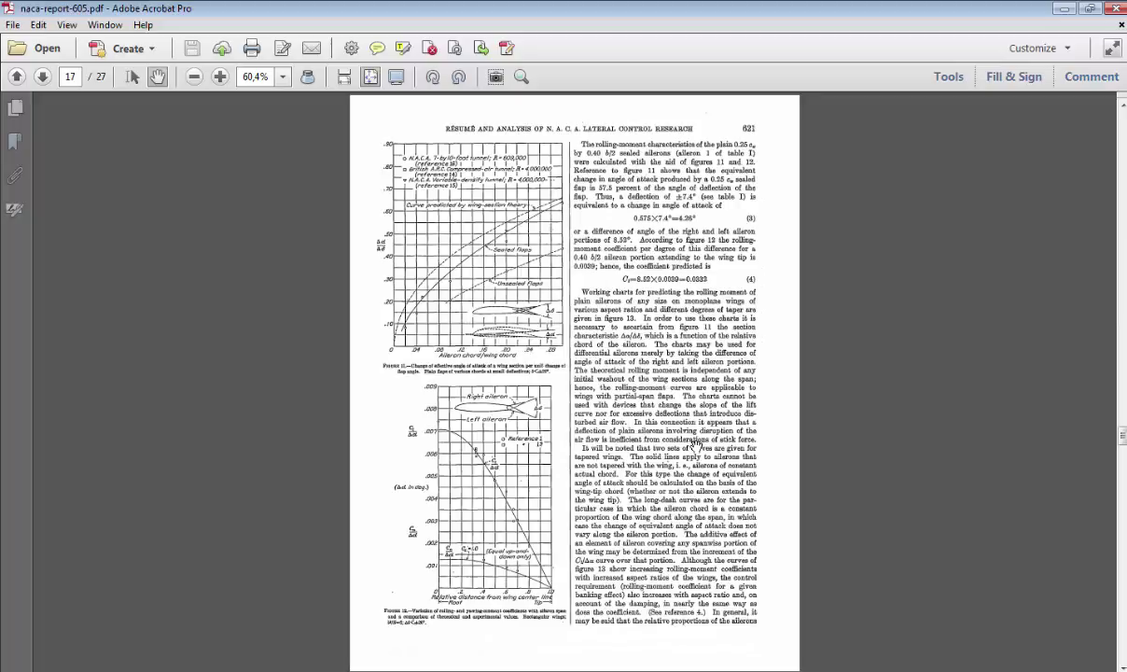
{"action": "scroll", "coordinate": [695, 446], "scroll_direction": "down", "scroll_amount": 10}
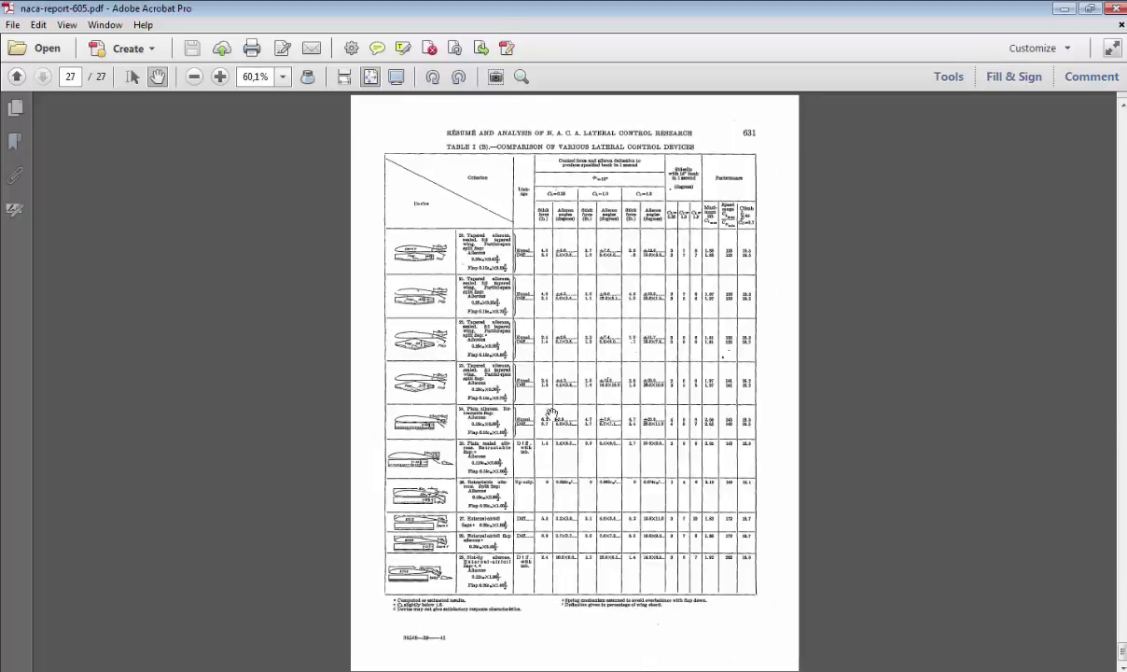
{"action": "scroll", "coordinate": [523, 401], "scroll_direction": "up", "scroll_amount": 5}
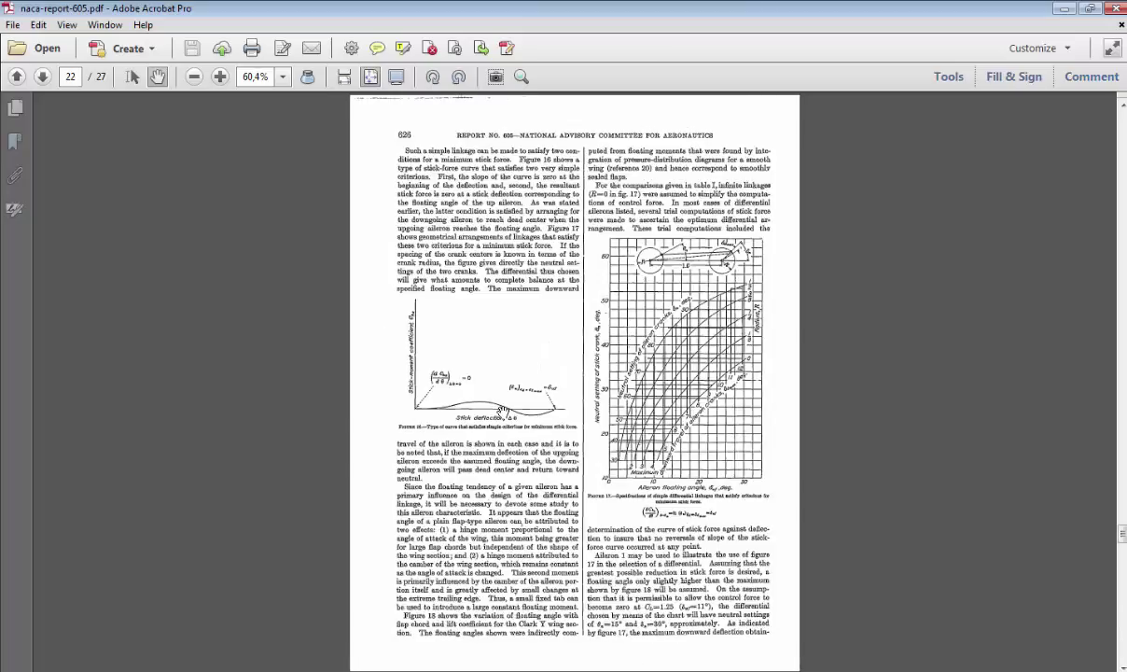
{"action": "scroll", "coordinate": [502, 412], "scroll_direction": "down", "scroll_amount": 5}
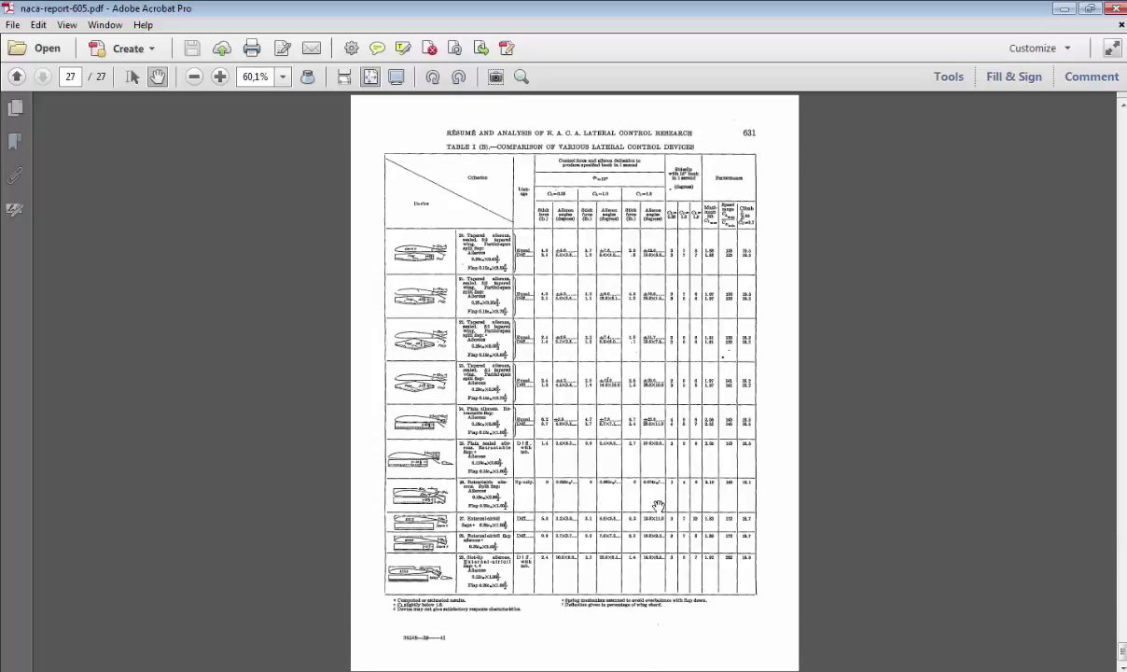
{"action": "scroll", "coordinate": [552, 439], "scroll_direction": "up", "scroll_amount": 4}
{"action": "scroll", "coordinate": [552, 439], "scroll_direction": "down", "scroll_amount": 3}
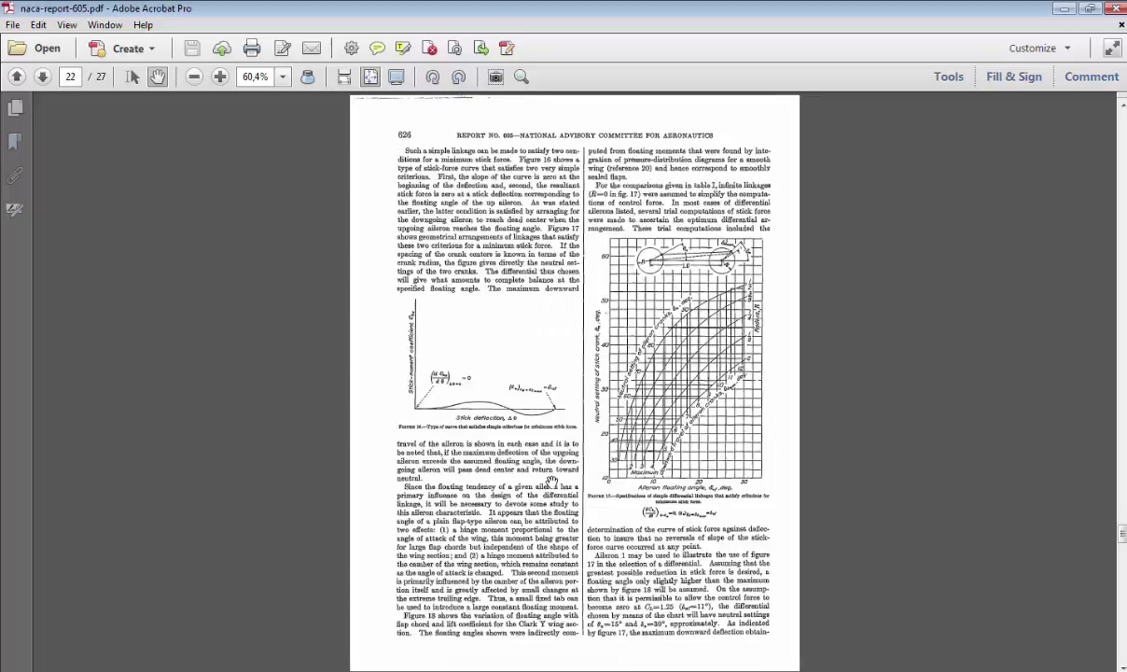
{"action": "scroll", "coordinate": [541, 382], "scroll_direction": "down", "scroll_amount": 1}
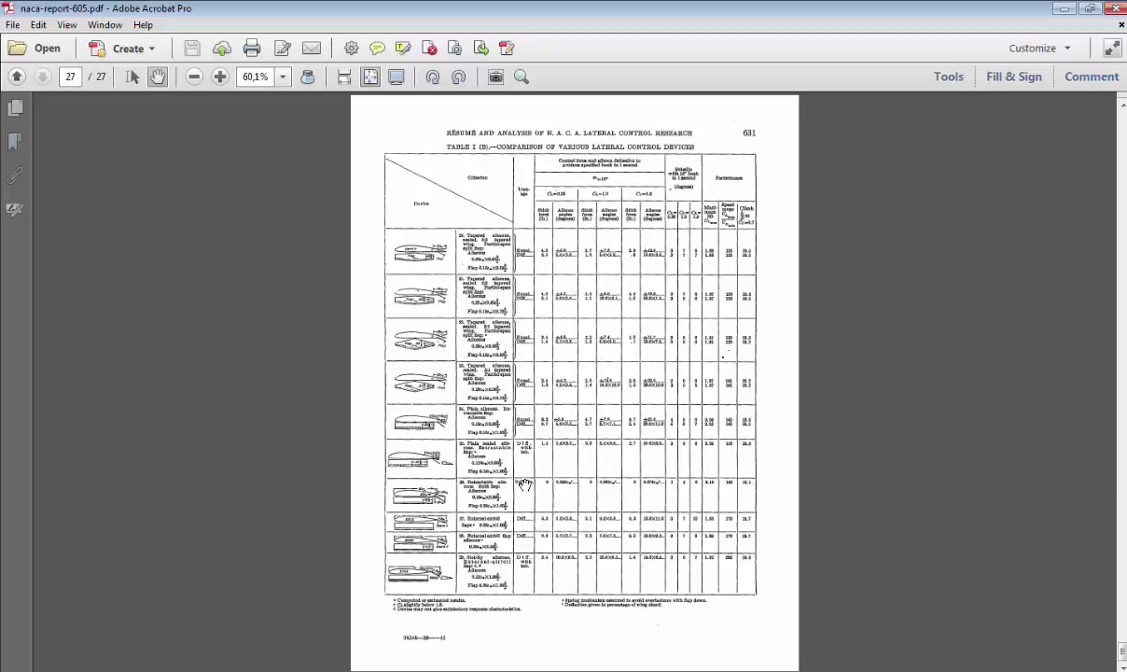
{"action": "scroll", "coordinate": [526, 484], "scroll_direction": "up", "scroll_amount": 5}
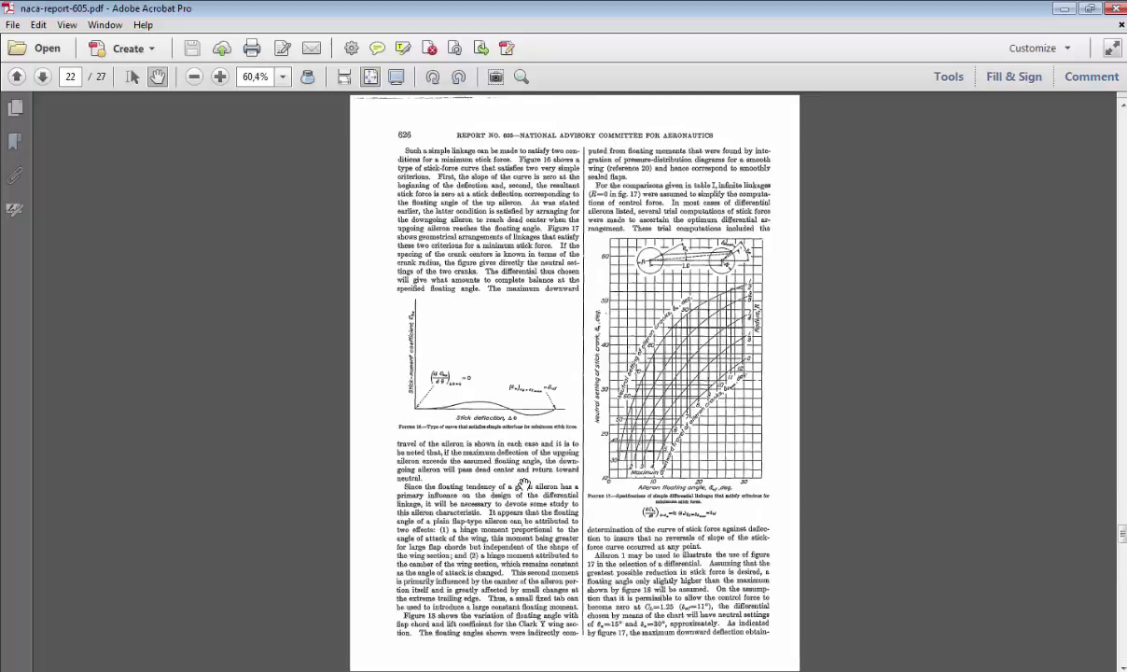
{"action": "scroll", "coordinate": [524, 484], "scroll_direction": "up", "scroll_amount": 8}
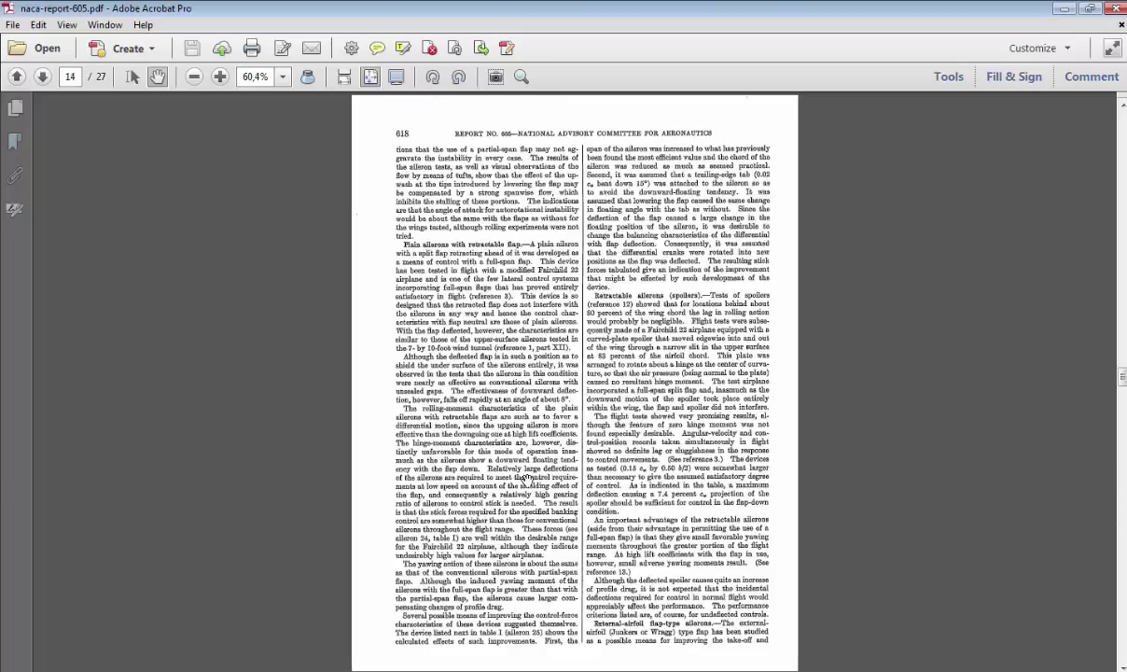
{"action": "scroll", "coordinate": [526, 481], "scroll_direction": "up", "scroll_amount": 5}
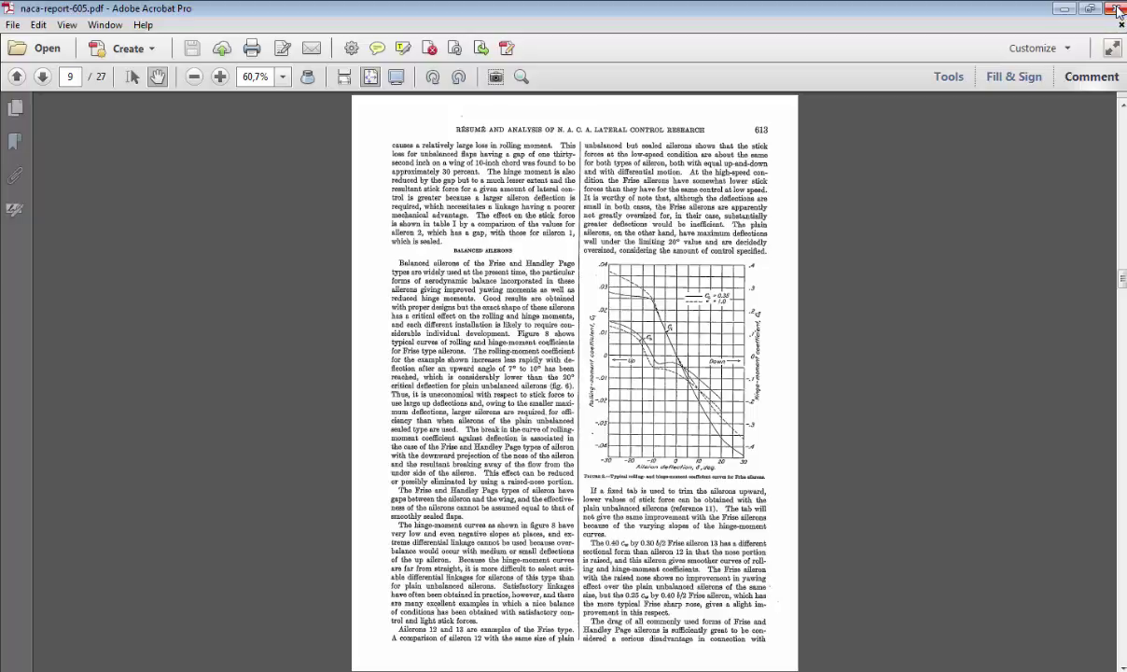
{"action": "left_click", "coordinate": [1117, 9]}
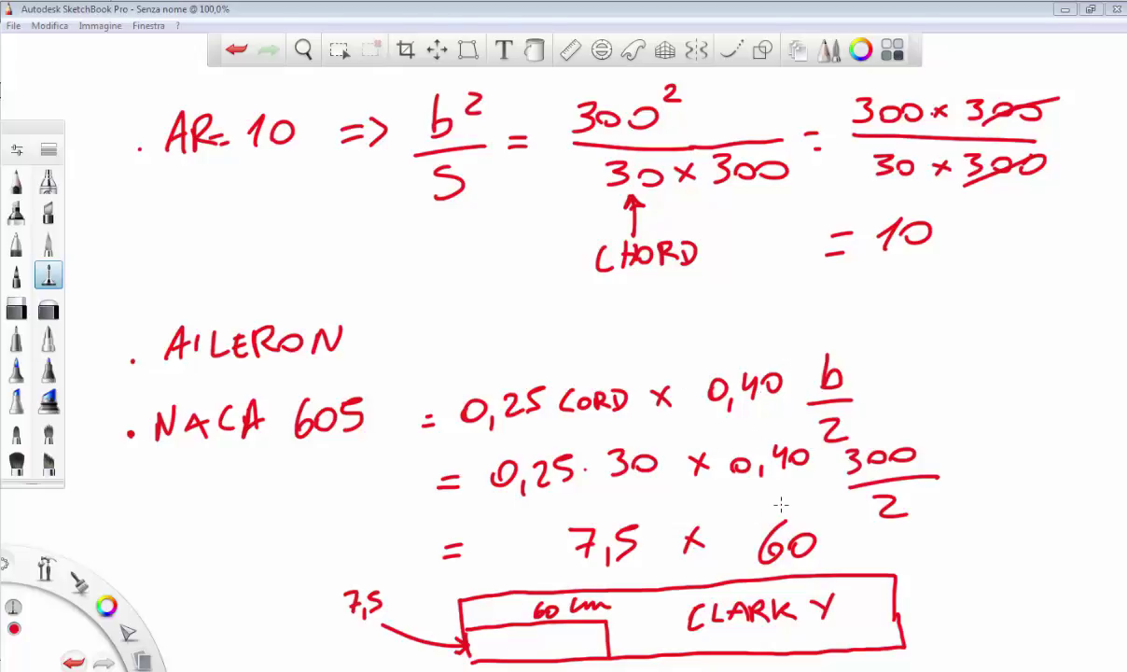
Switch to the "ep4 - profile" part in SOLIDWORKS and open the airfoil's Sketch1 for editing.
{"action": "left_click", "coordinate": [1063, 11]}
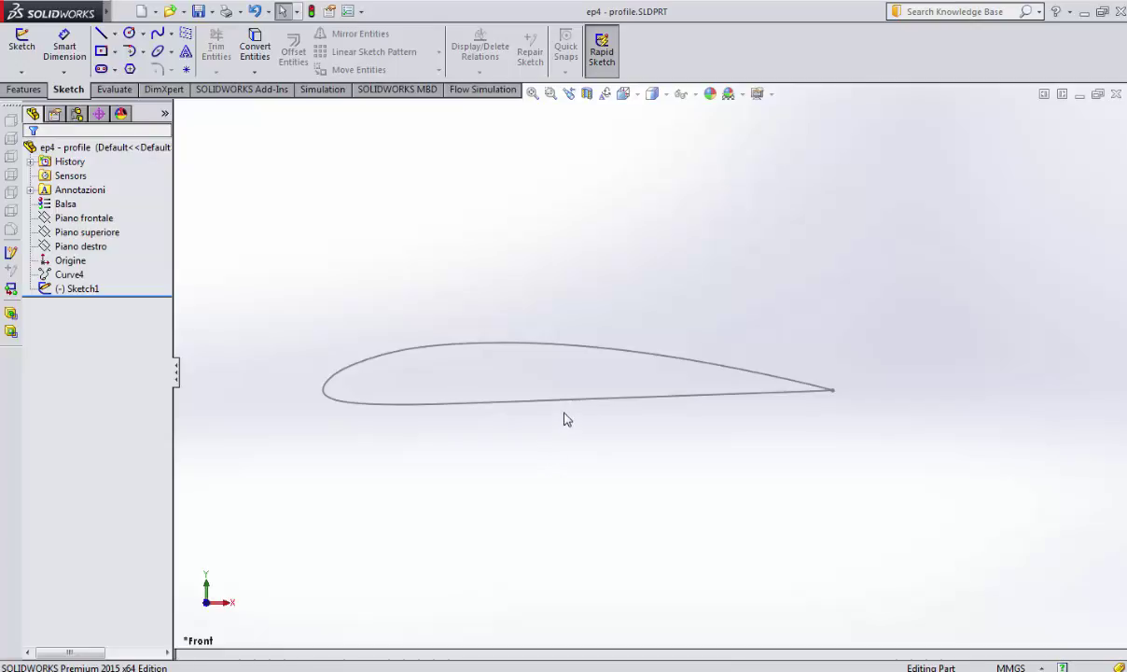
{"action": "scroll", "coordinate": [523, 394], "scroll_direction": "down", "scroll_amount": 2}
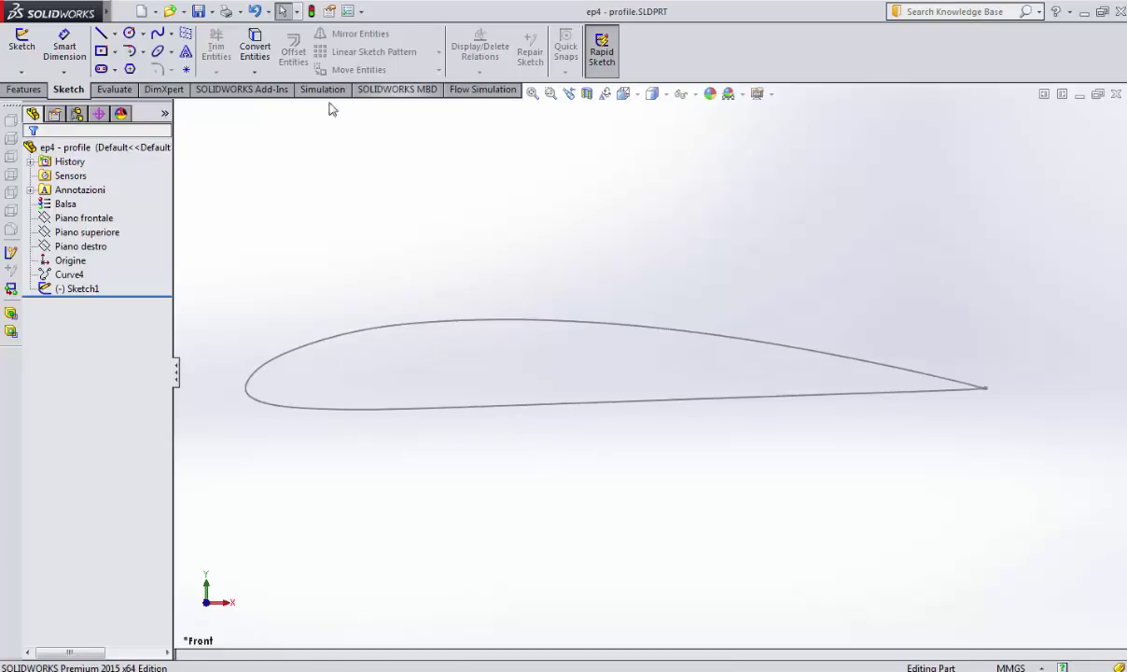
{"action": "left_click", "coordinate": [79, 289]}
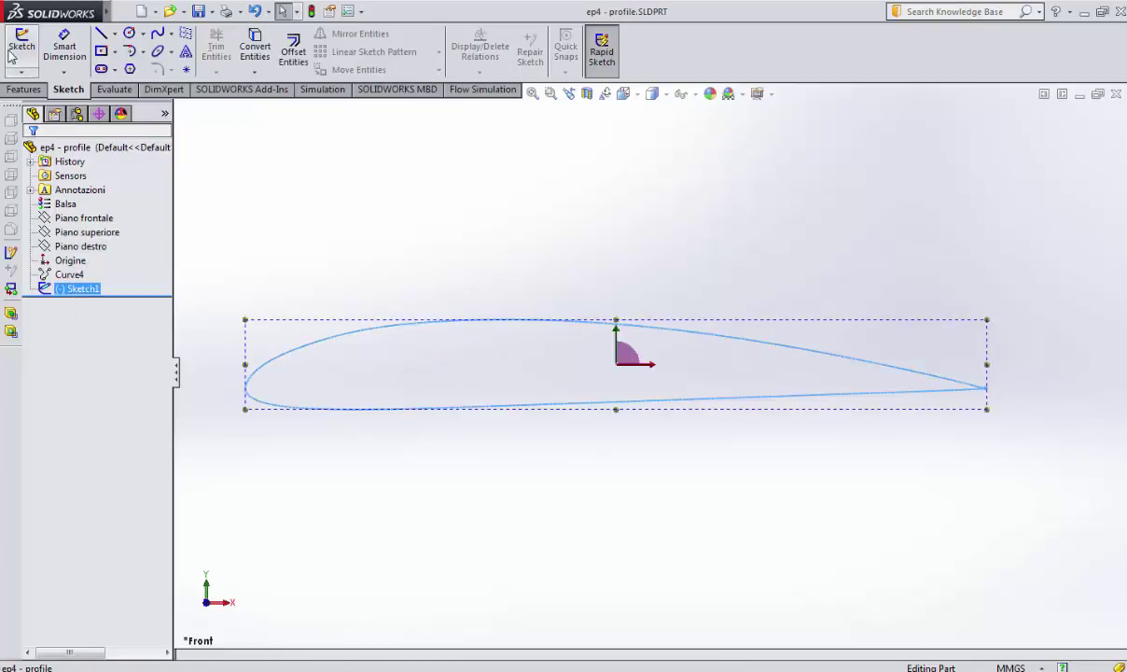
{"action": "left_click", "coordinate": [18, 47]}
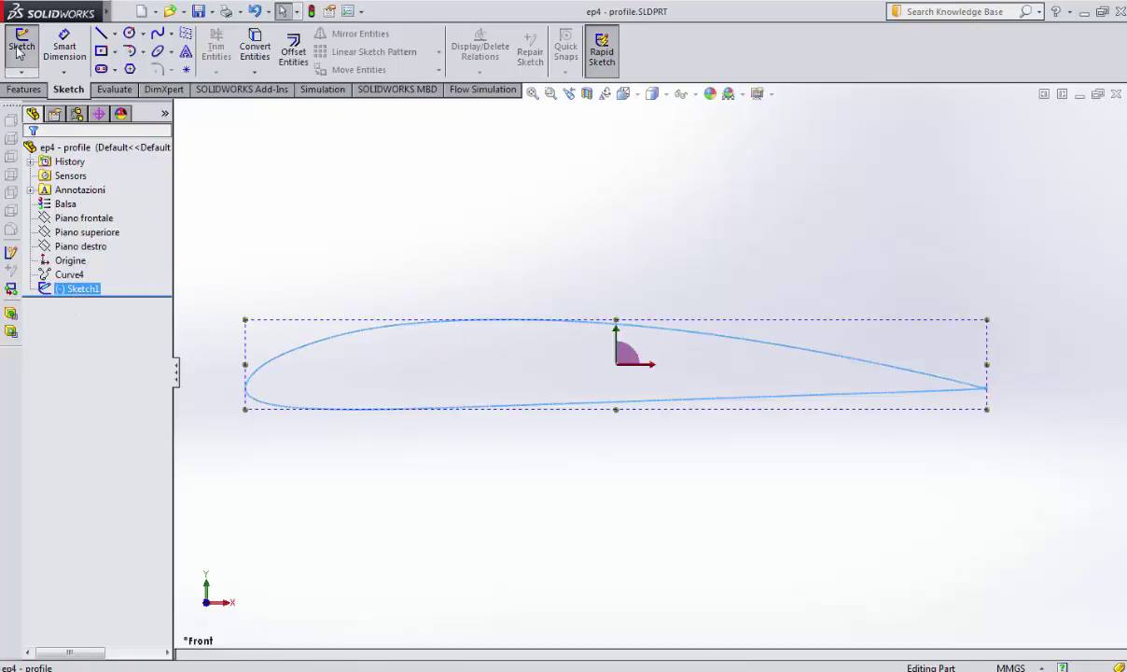
Draw a horizontal construction line of infinite length through the sketch origin, along the airfoil's chord.
{"action": "left_click", "coordinate": [114, 35]}
{"action": "left_click", "coordinate": [142, 63]}
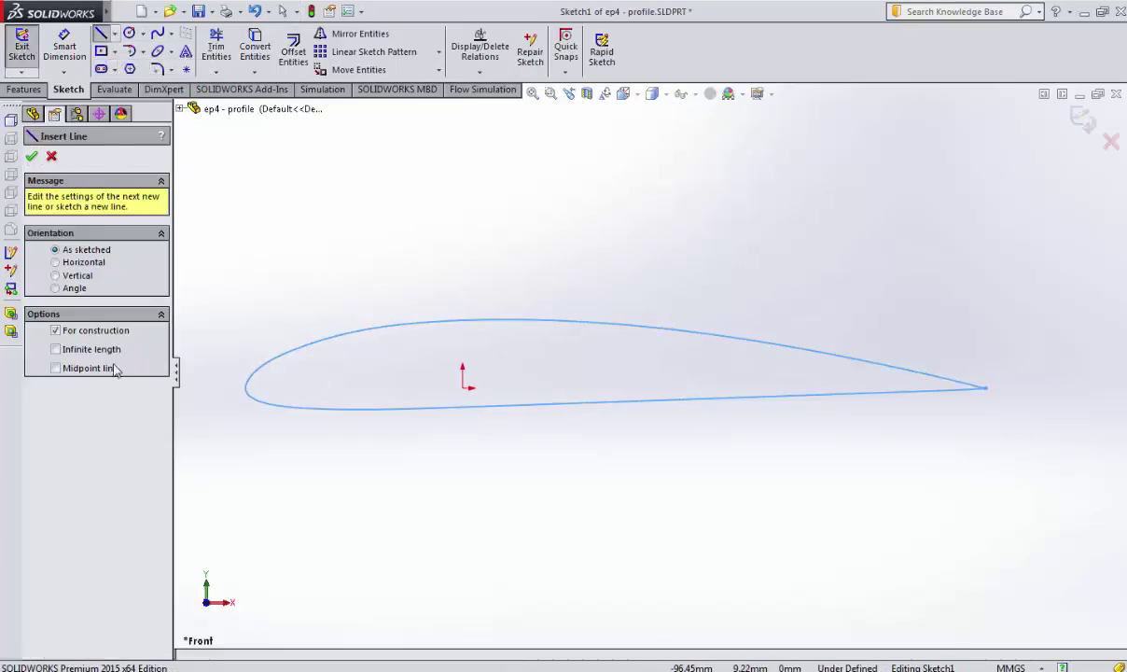
{"action": "left_click", "coordinate": [55, 349]}
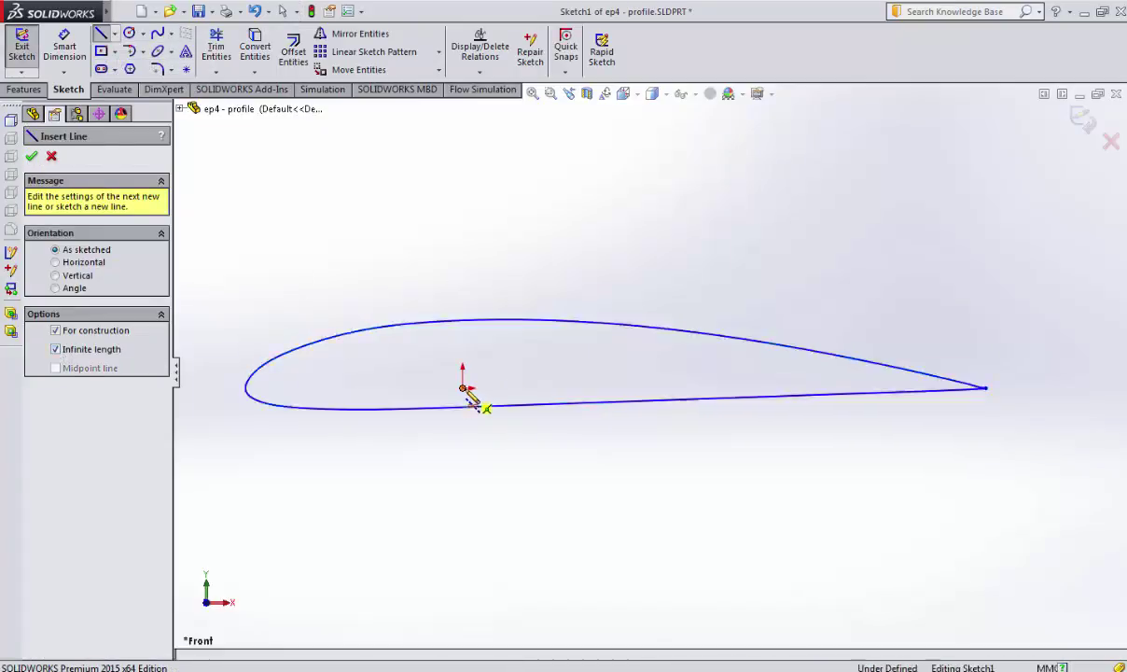
{"action": "left_click", "coordinate": [464, 388]}
{"action": "left_click", "coordinate": [599, 392]}
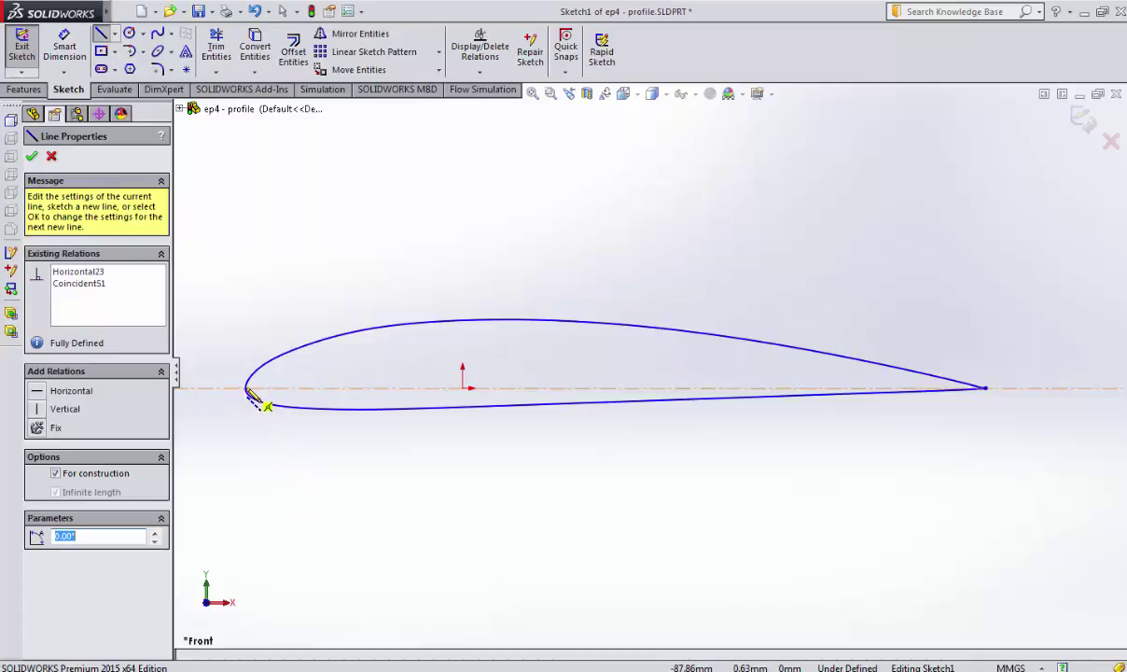
{"action": "left_click", "coordinate": [31, 155]}
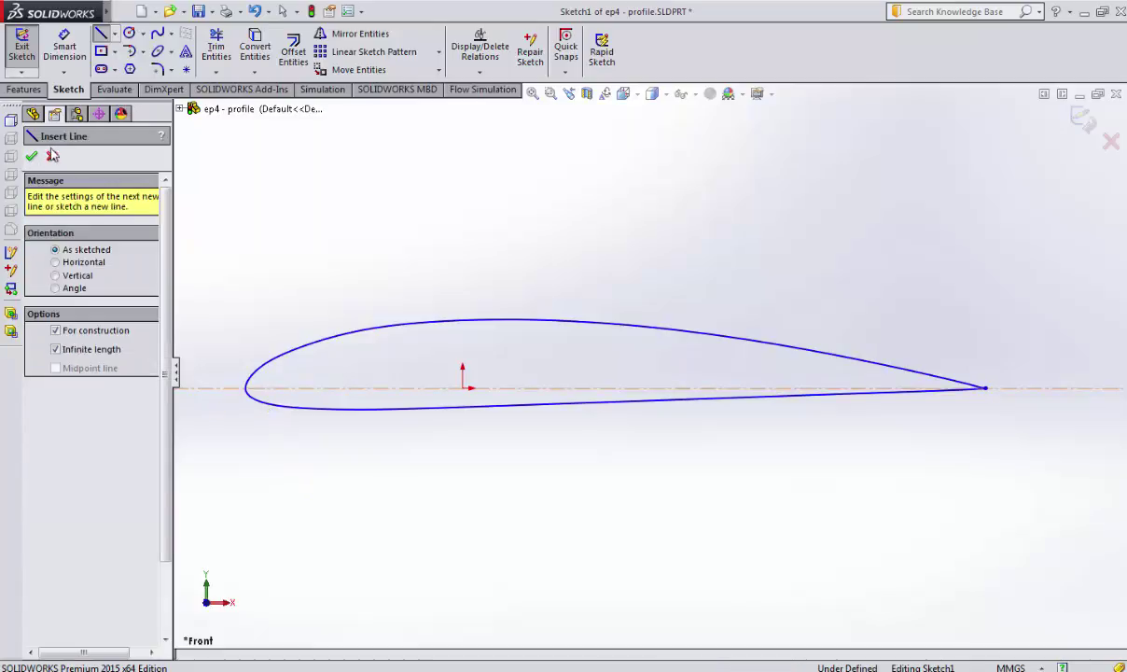
Add two vertical construction lines of infinite length, one at the airfoil's leading edge and one at its trailing edge.
{"action": "left_click", "coordinate": [55, 275]}
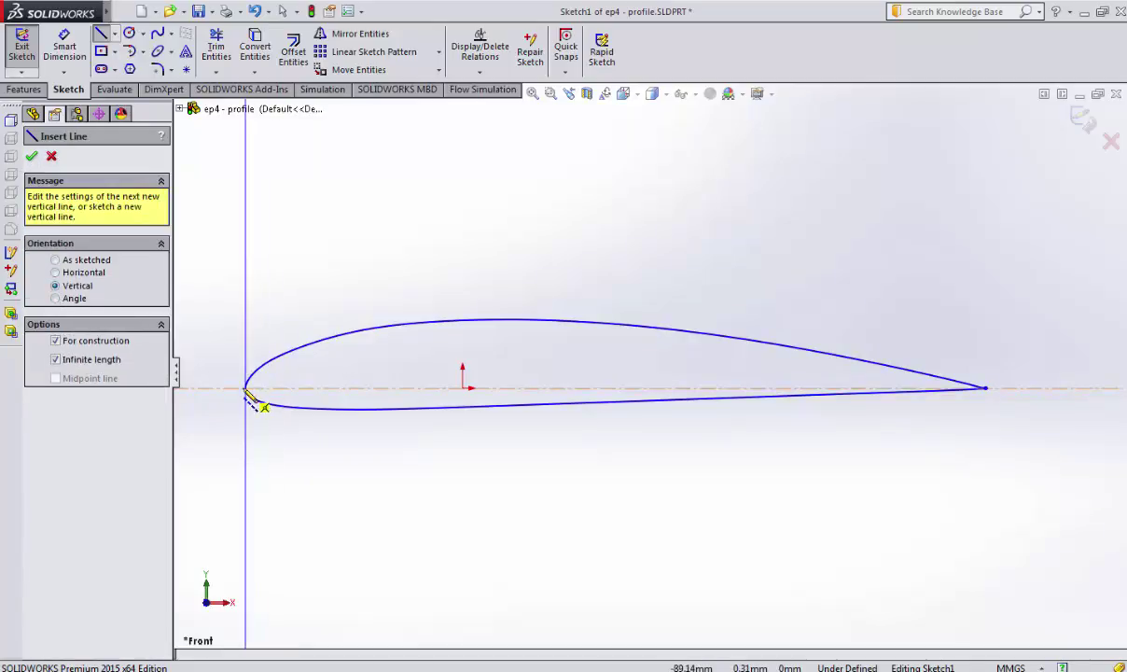
{"action": "left_click", "coordinate": [246, 390]}
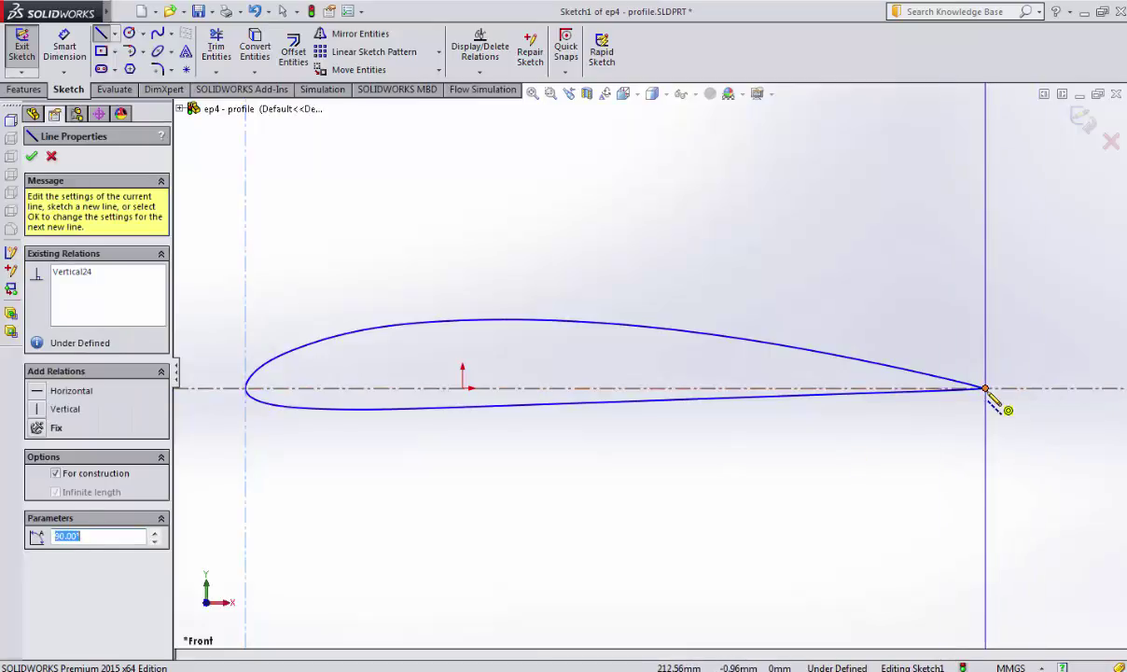
{"action": "left_click", "coordinate": [987, 388]}
Measure the chord length between the two vertical construction lines with Smart Dimension, without placing the dimension.
{"action": "left_click", "coordinate": [64, 46]}
{"action": "left_click", "coordinate": [246, 249]}
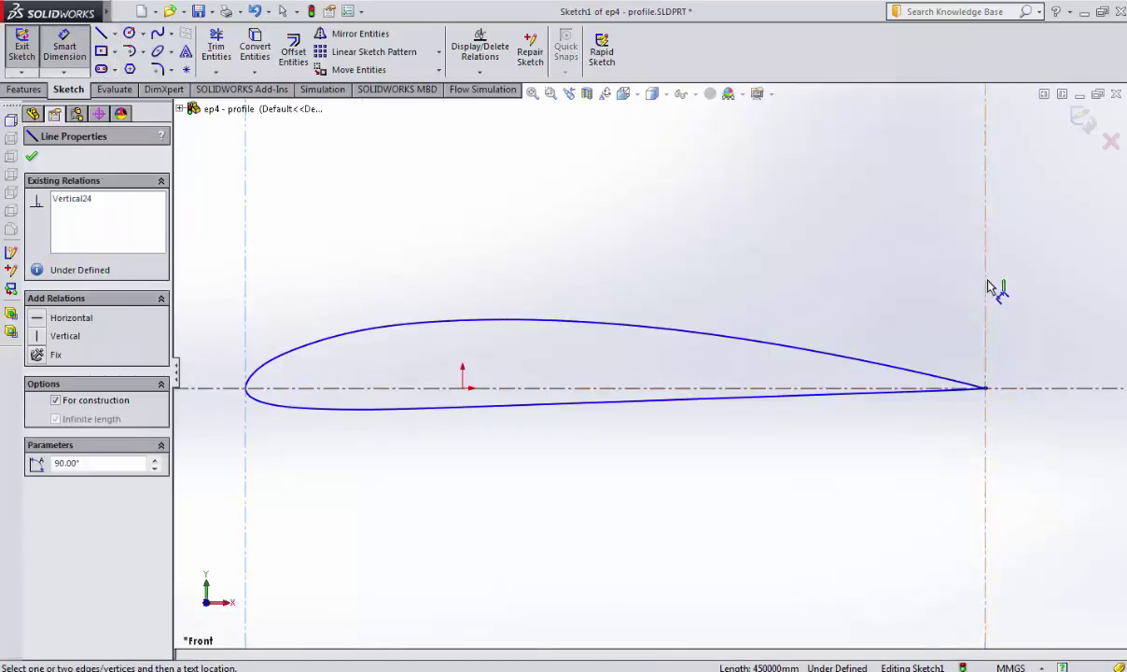
{"action": "left_click", "coordinate": [987, 288]}
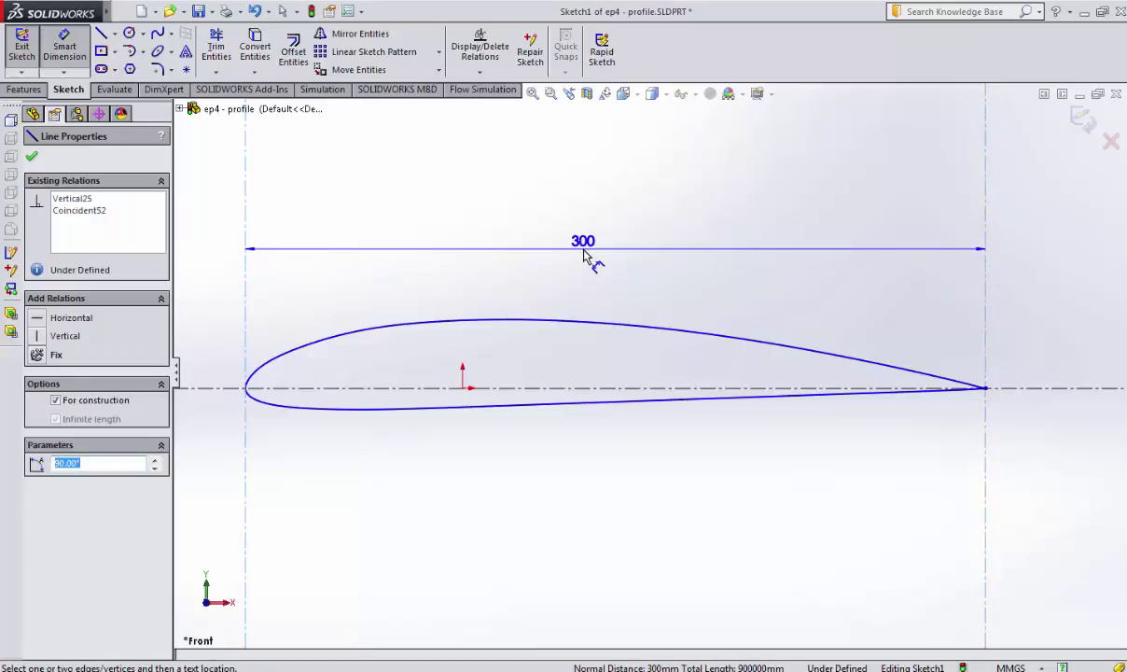
{"action": "key", "text": "Escape"}
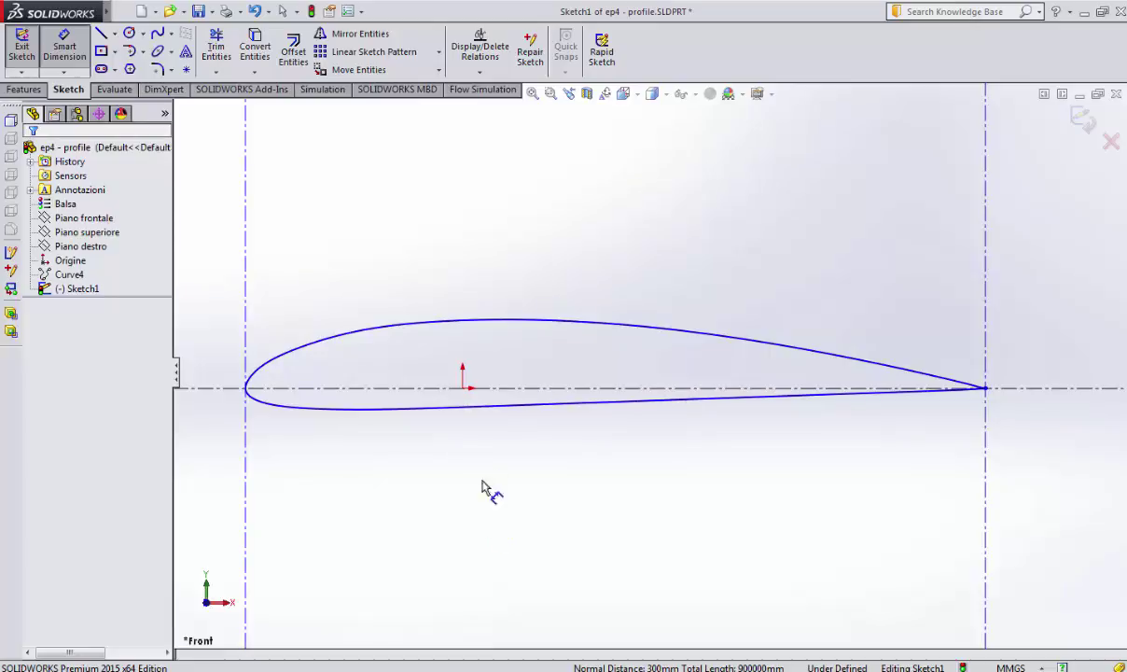
{"action": "key", "text": "Escape"}
{"action": "left_click", "coordinate": [114, 34]}
{"action": "left_click", "coordinate": [126, 48]}
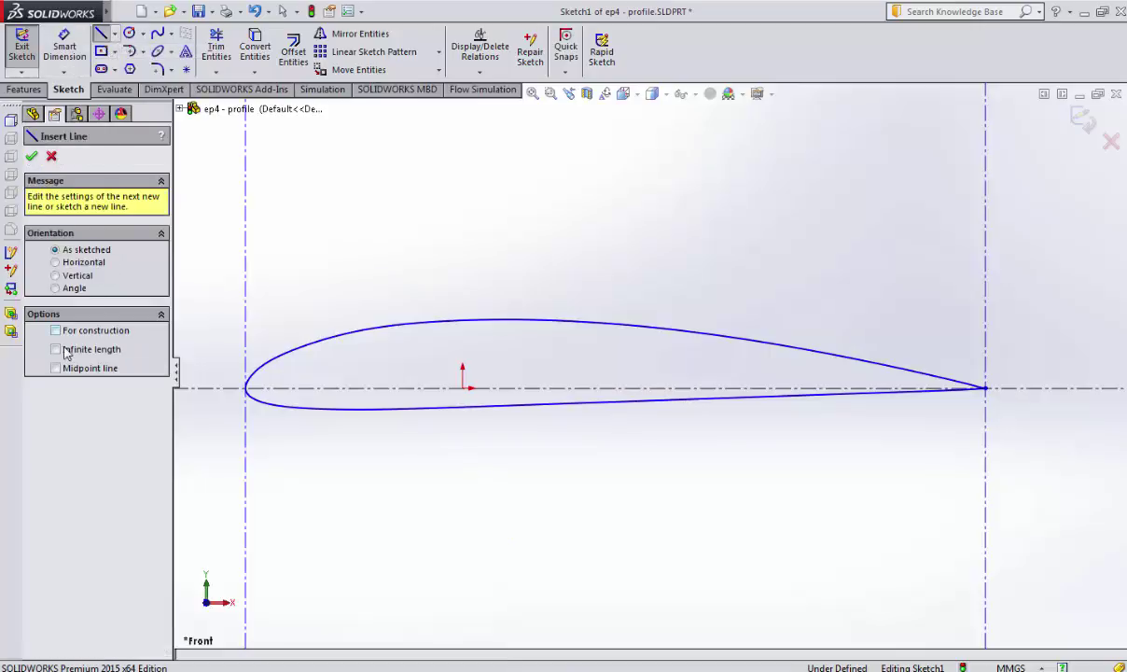
{"action": "left_click", "coordinate": [56, 262]}
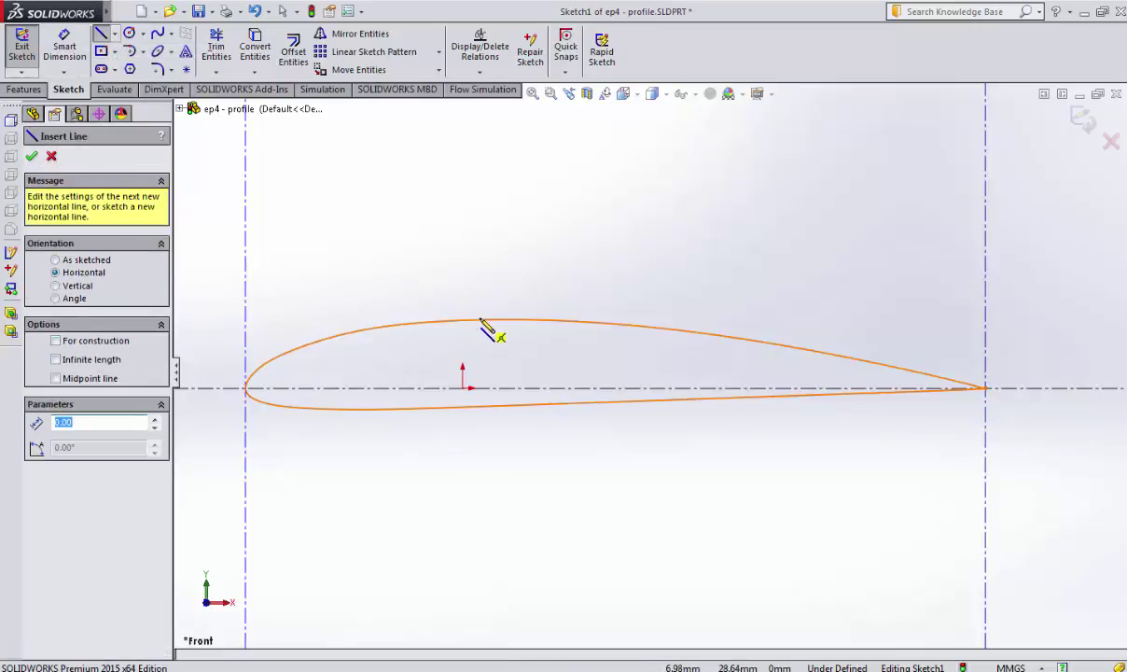
{"action": "key", "text": "Escape"}
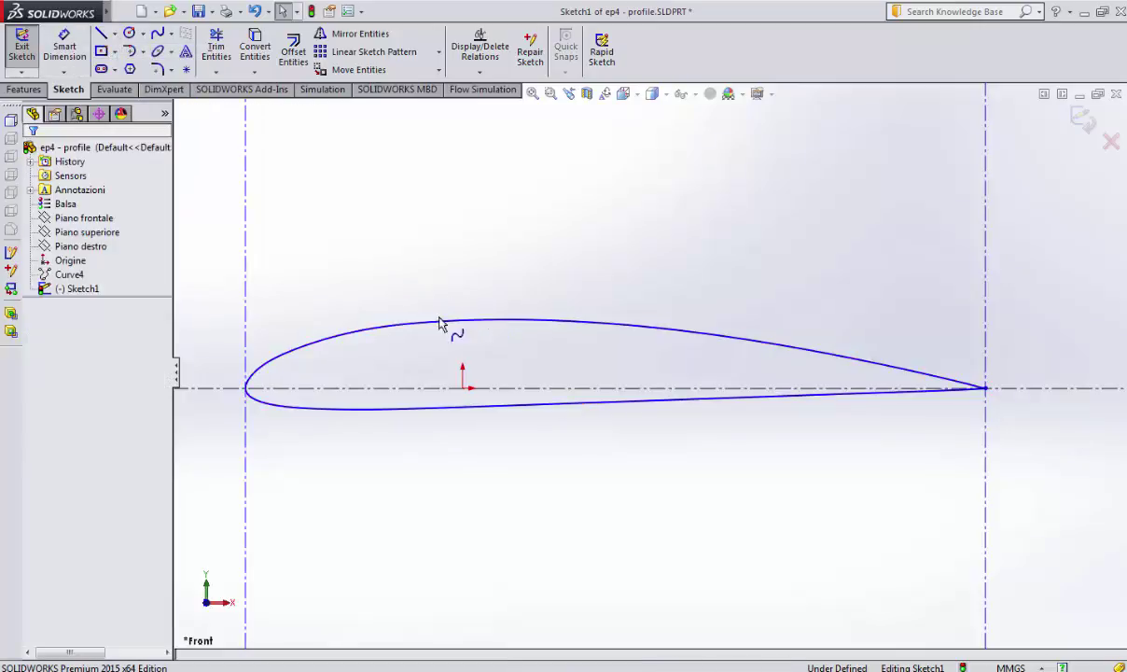
Draw two horizontal lines of infinite length, one at the airfoil's highest point and one at its lowest point.
{"action": "left_click", "coordinate": [114, 38]}
{"action": "left_click", "coordinate": [120, 50]}
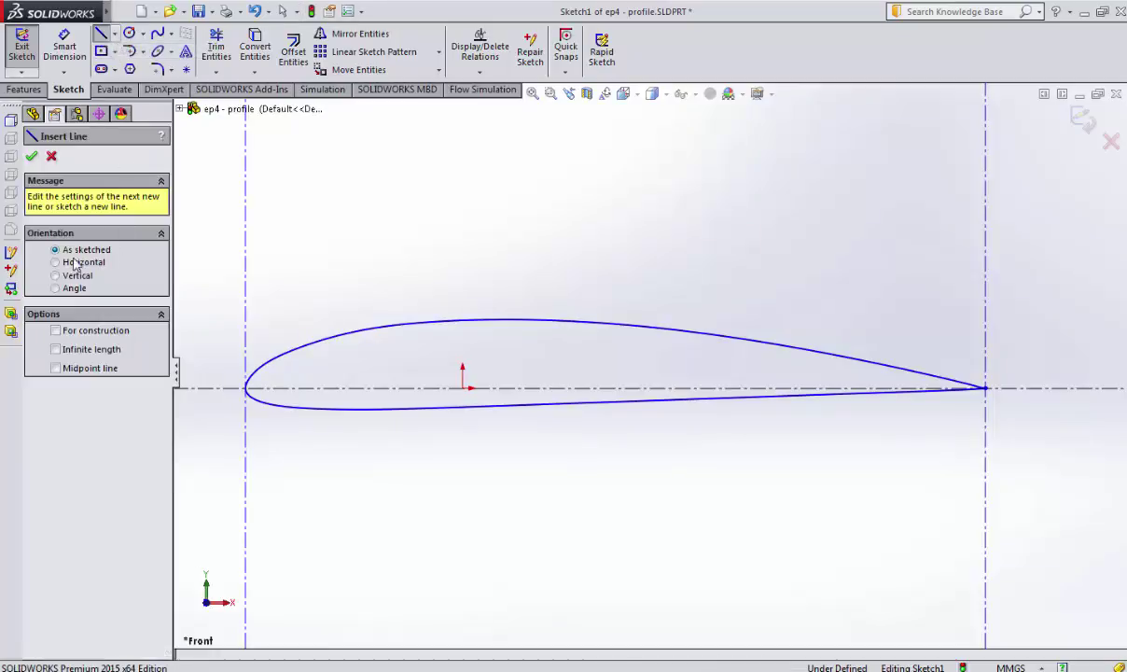
{"action": "left_click", "coordinate": [56, 263]}
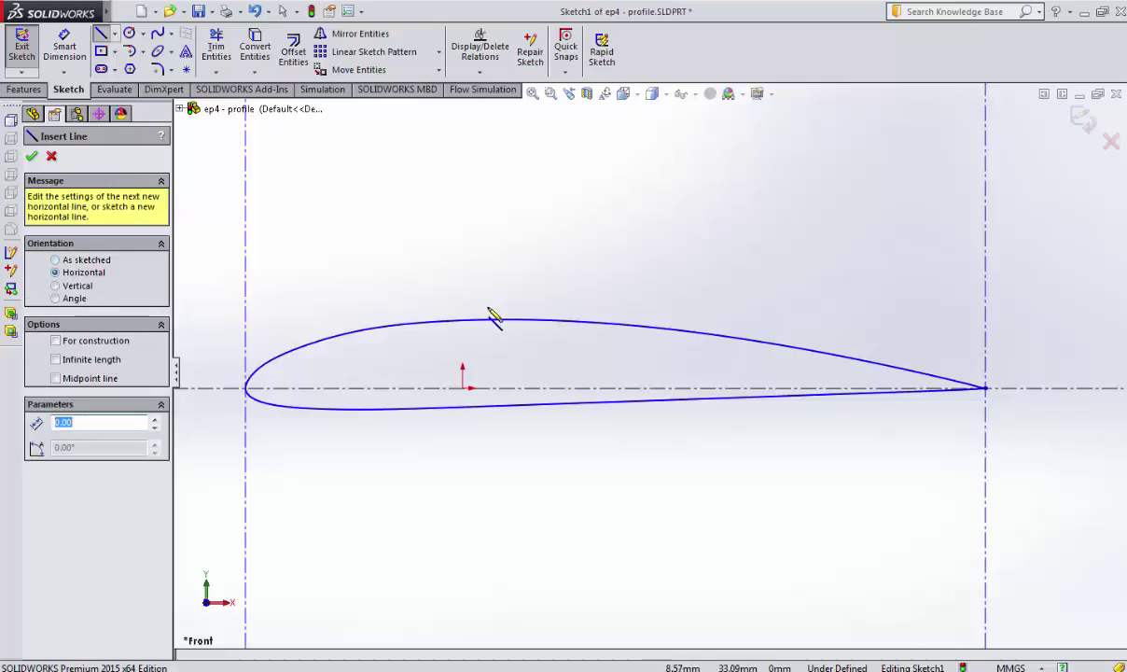
{"action": "left_click", "coordinate": [56, 359]}
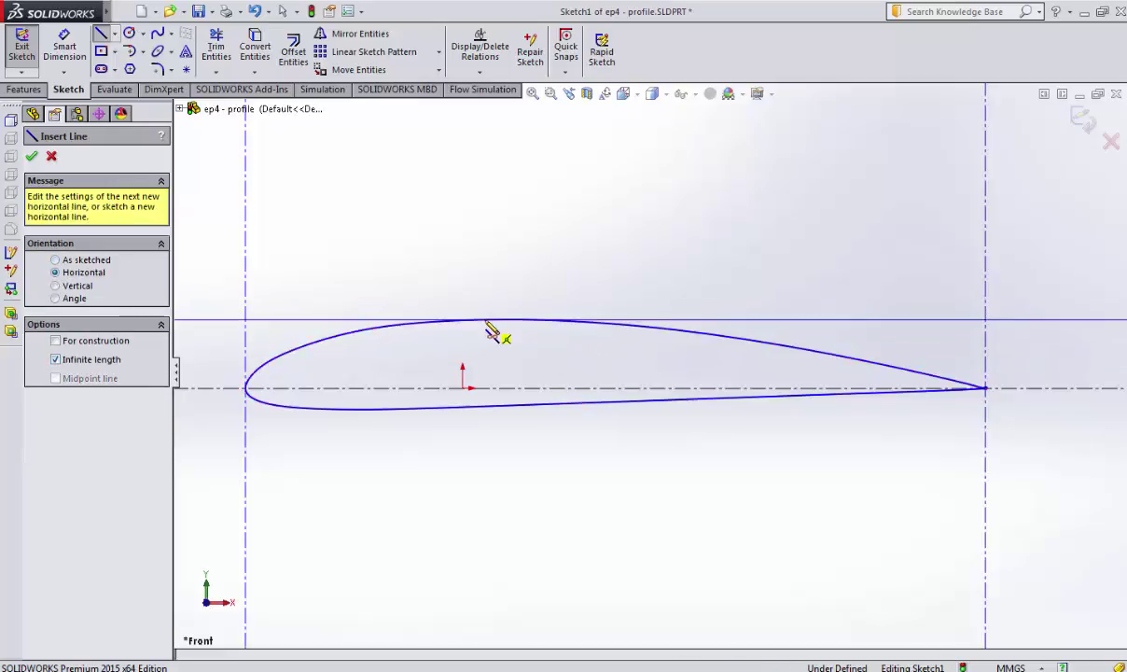
{"action": "left_click", "coordinate": [499, 328]}
{"action": "left_click", "coordinate": [338, 408]}
{"action": "key", "text": "Escape"}
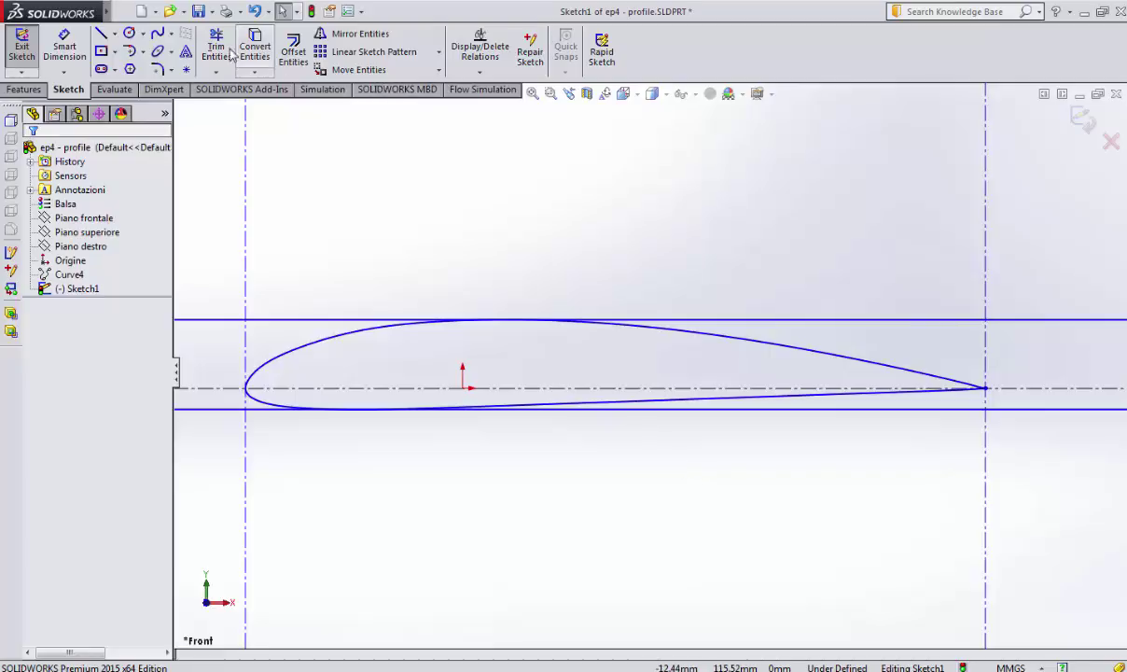
Measure the airfoil's maximum thickness between the two horizontal lines with Smart Dimension, without placing the dimension.
{"action": "left_click", "coordinate": [65, 47]}
{"action": "left_click", "coordinate": [310, 320]}
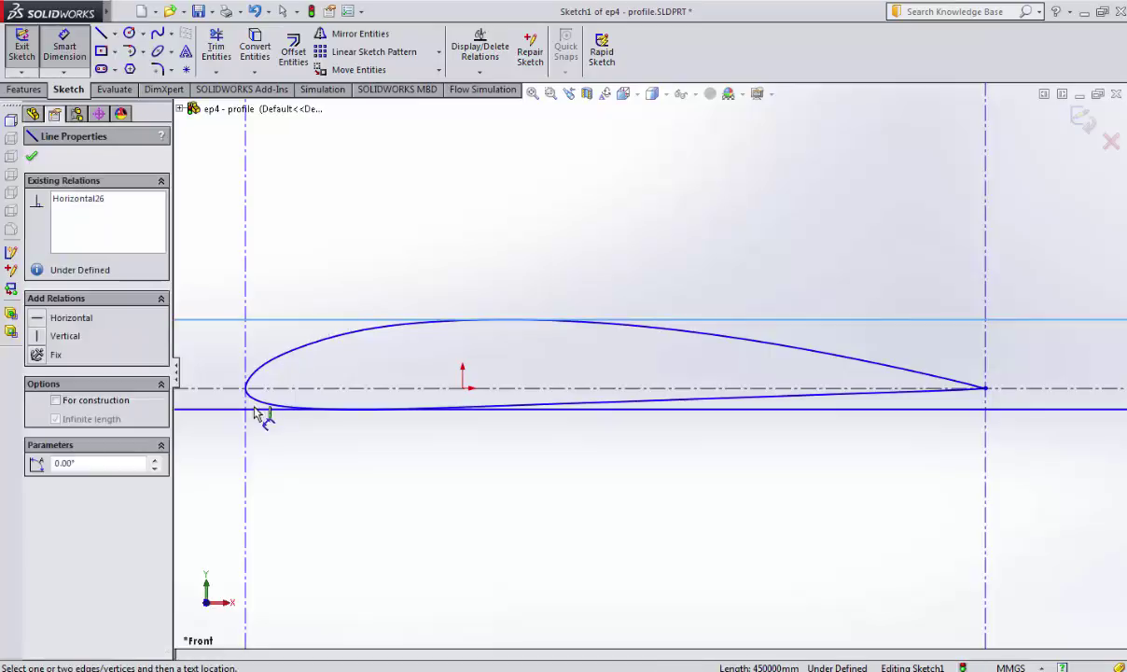
{"action": "left_click", "coordinate": [265, 408]}
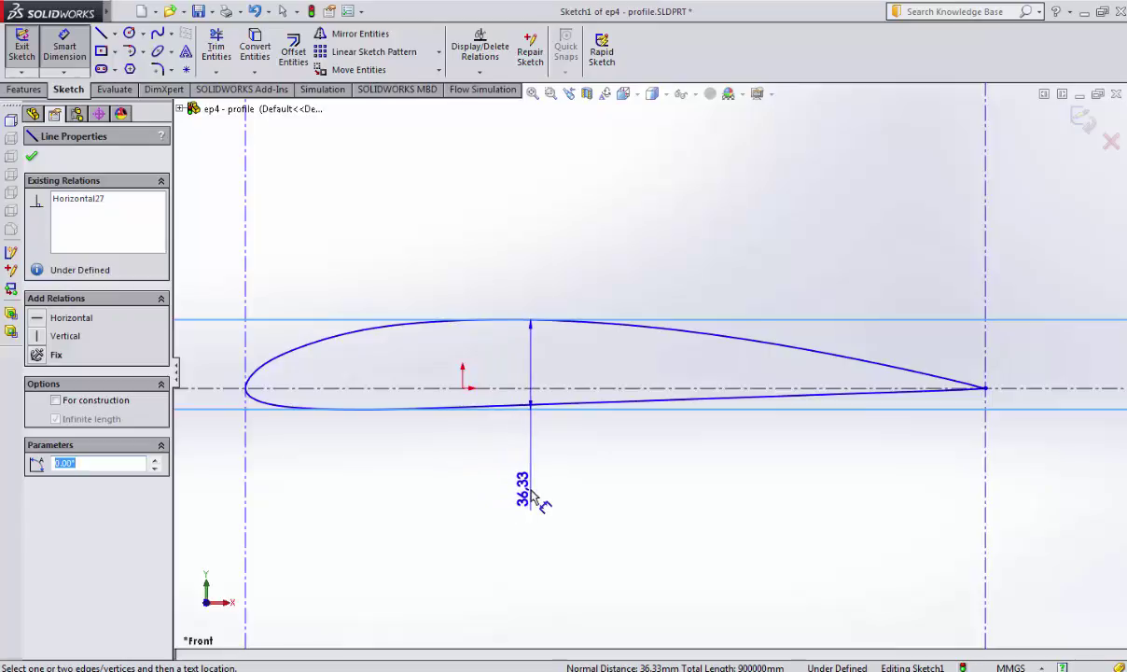
{"action": "key", "text": "Escape"}
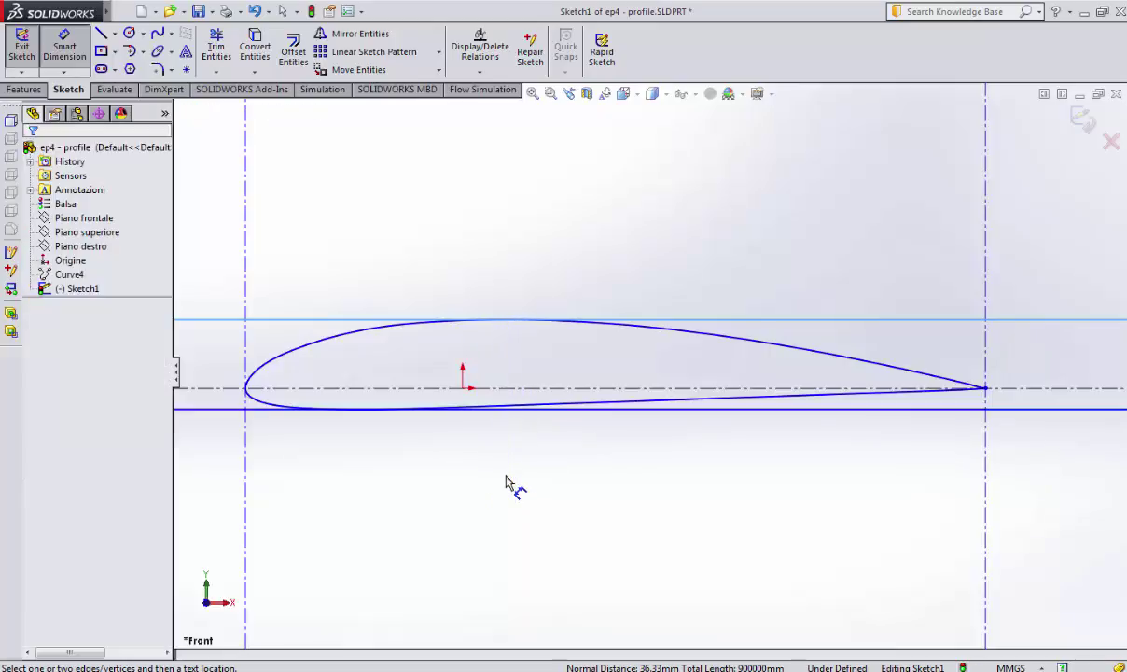
Switch to the file explorer and open the "lista servo" workbook from the UAV folder in Documents.
{"action": "key", "text": "alt+Tab"}
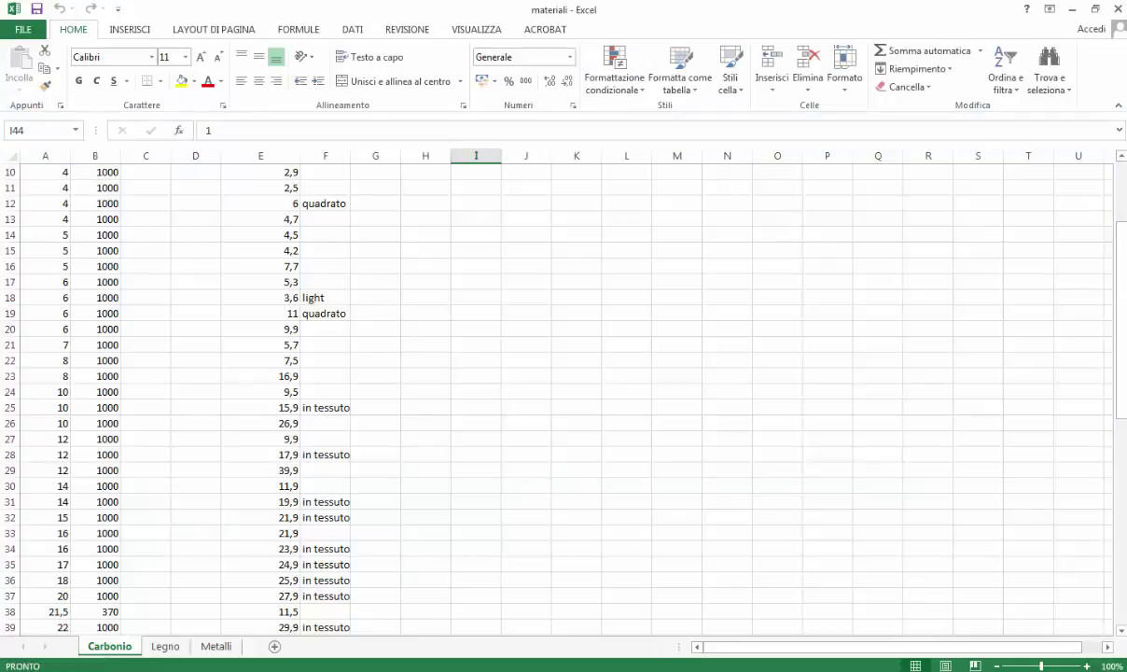
{"action": "key", "text": "alt+Tab"}
{"action": "key", "text": "alt+Tab"}
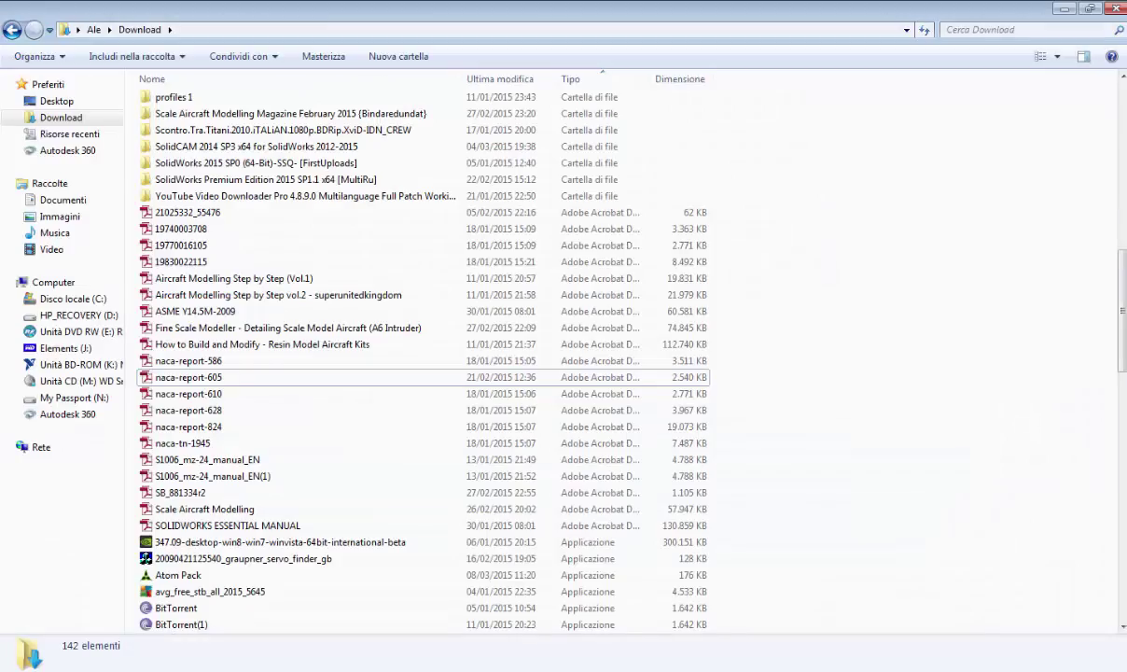
{"action": "left_click", "coordinate": [62, 201]}
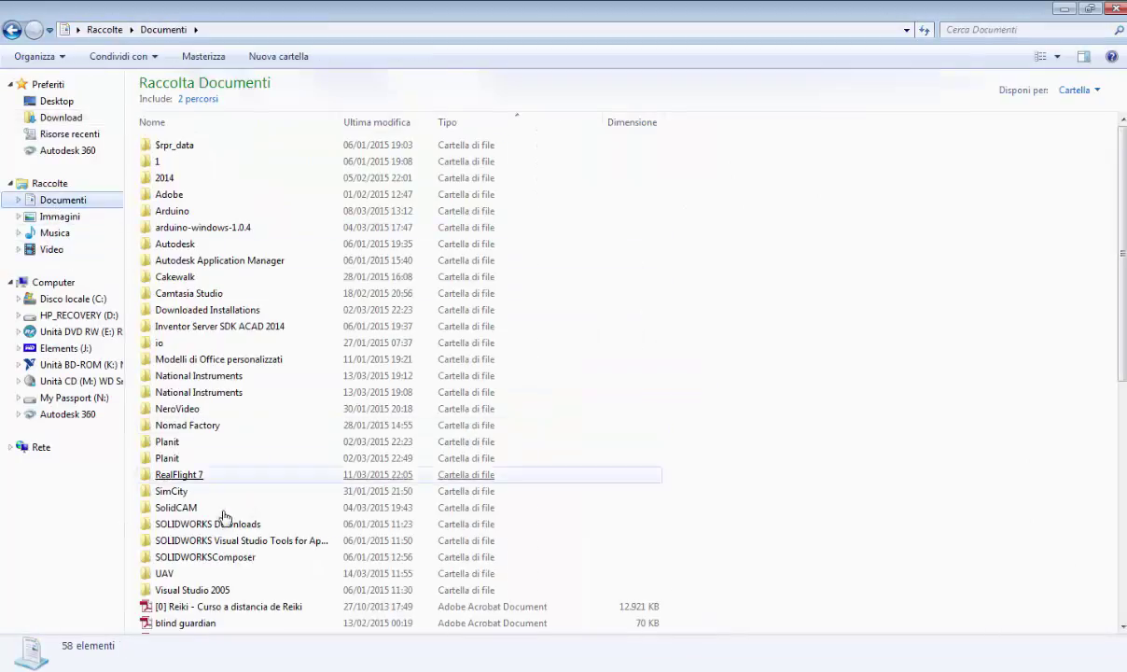
{"action": "double_click", "coordinate": [227, 574]}
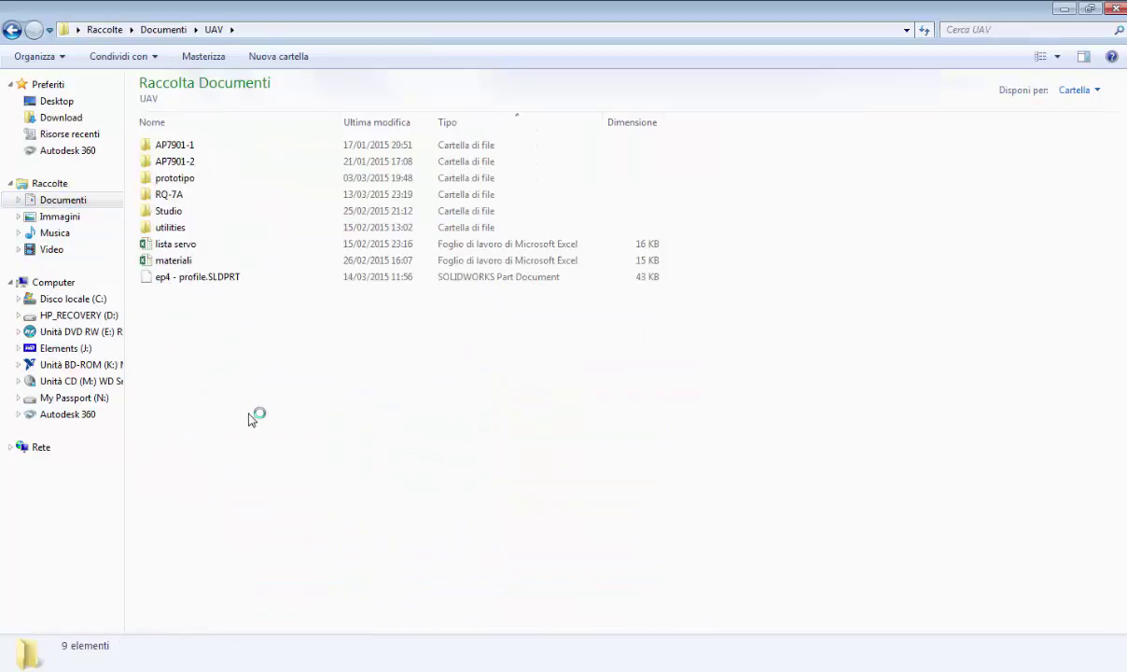
{"action": "double_click", "coordinate": [187, 245]}
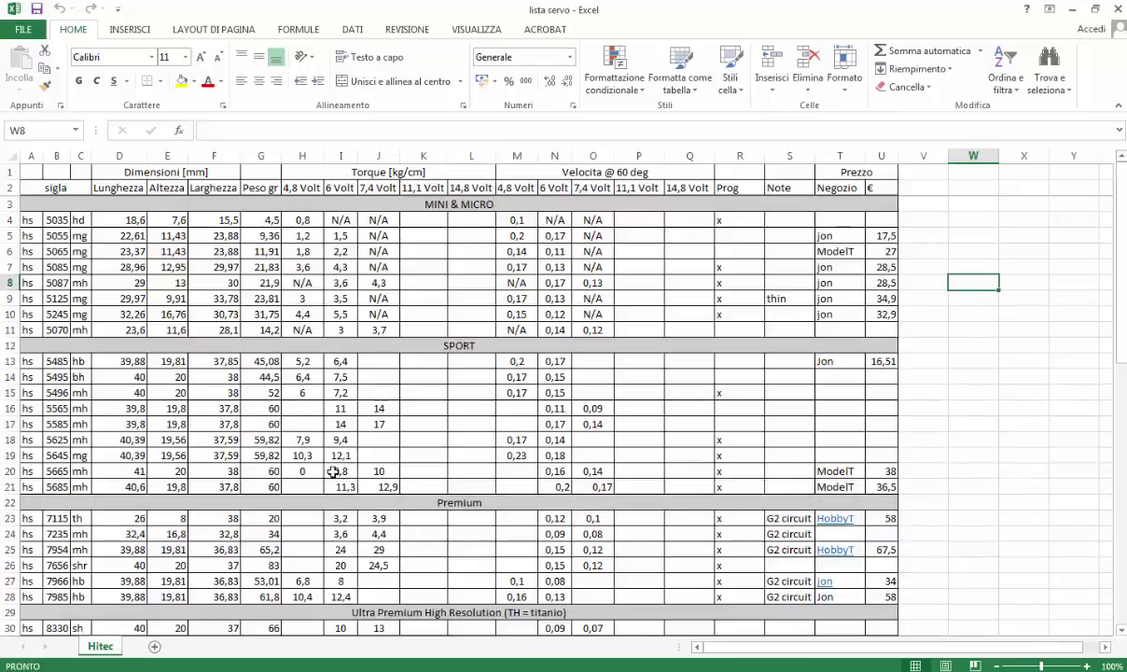
Examine the servo list's dimensions, comparing length, height and width of the Premium servos 7115 and 7235 for fit inside the wing.
{"action": "scroll", "coordinate": [478, 402], "scroll_direction": "down", "scroll_amount": 2}
{"action": "scroll", "coordinate": [426, 428], "scroll_direction": "down", "scroll_amount": 2}
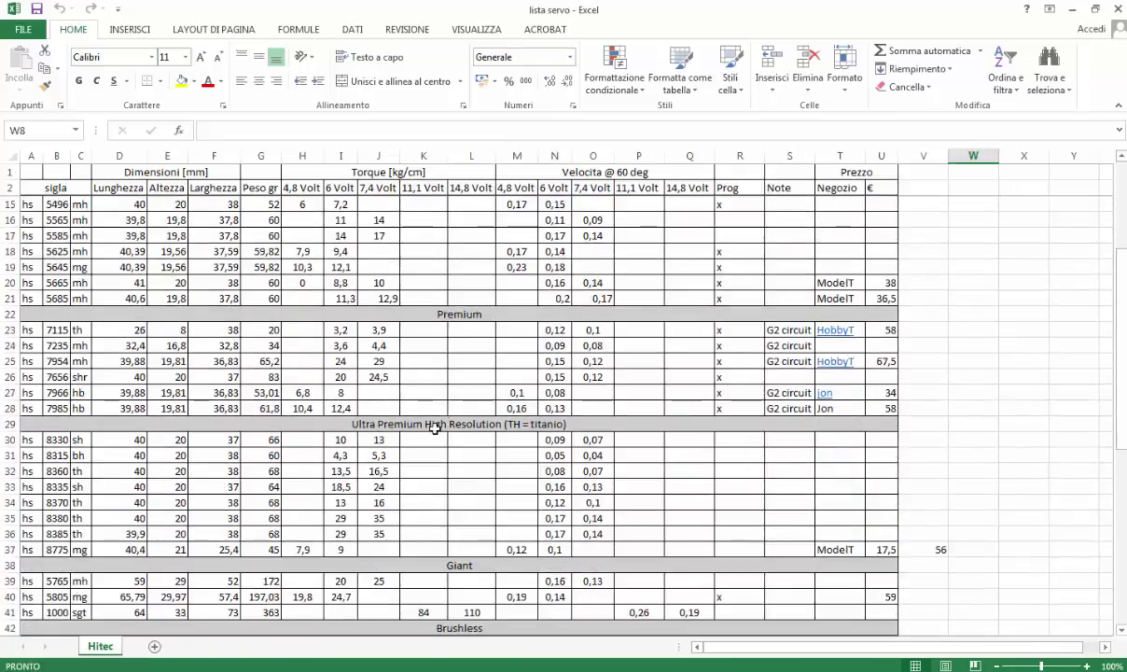
{"action": "scroll", "coordinate": [426, 429], "scroll_direction": "up", "scroll_amount": 4}
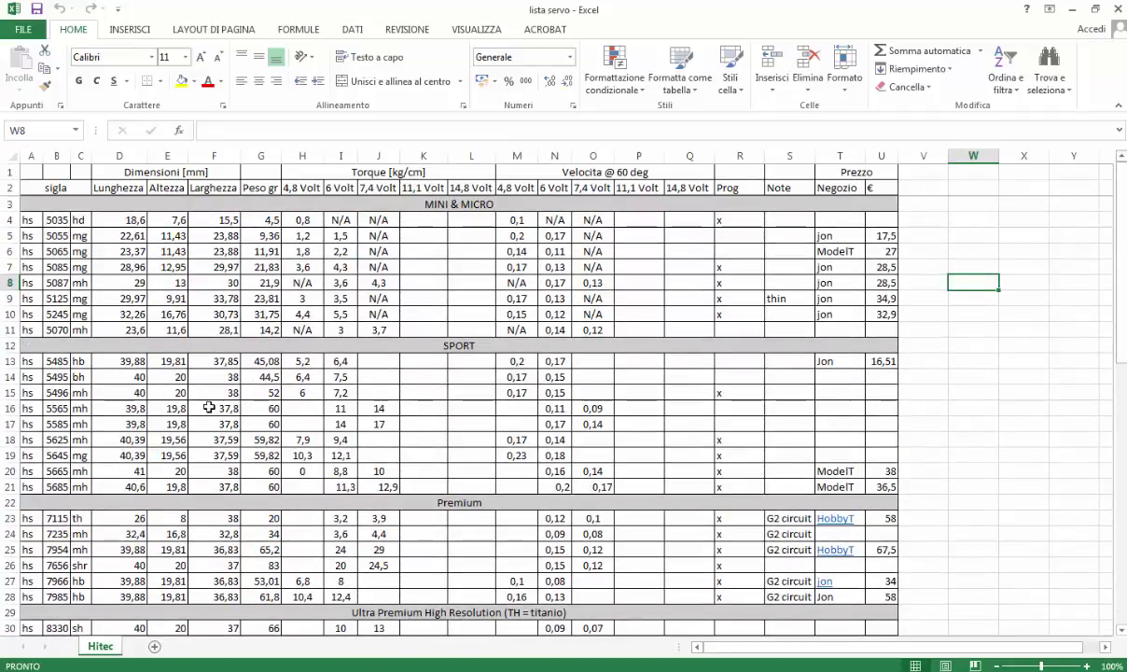
{"action": "scroll", "coordinate": [280, 410], "scroll_direction": "down", "scroll_amount": 2}
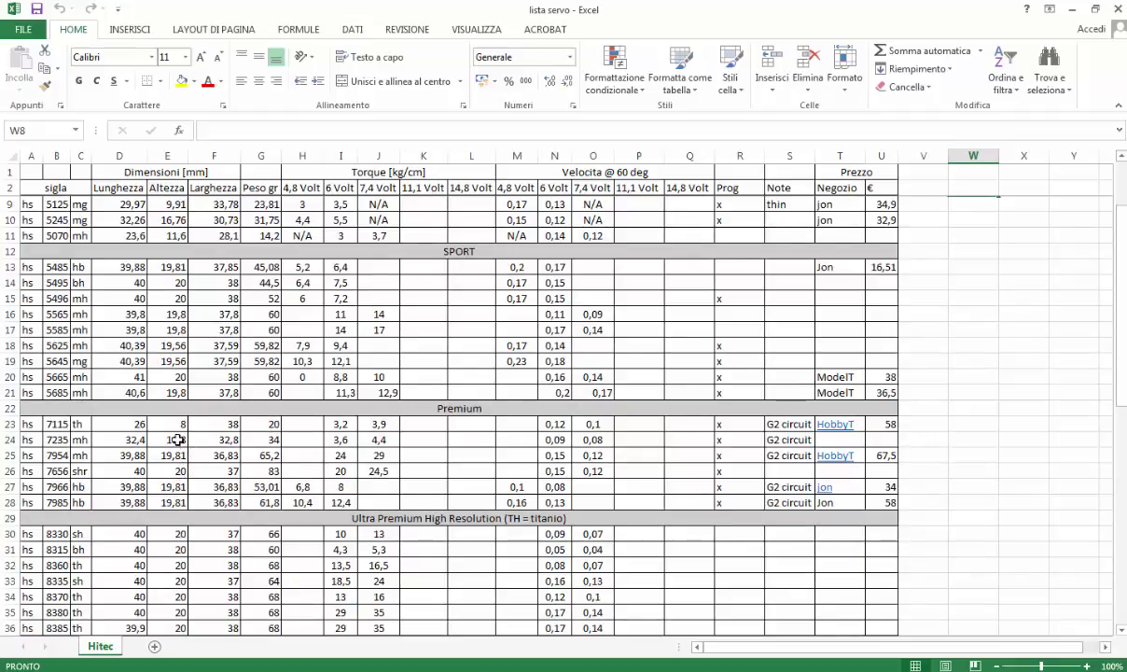
{"action": "left_click", "coordinate": [179, 426]}
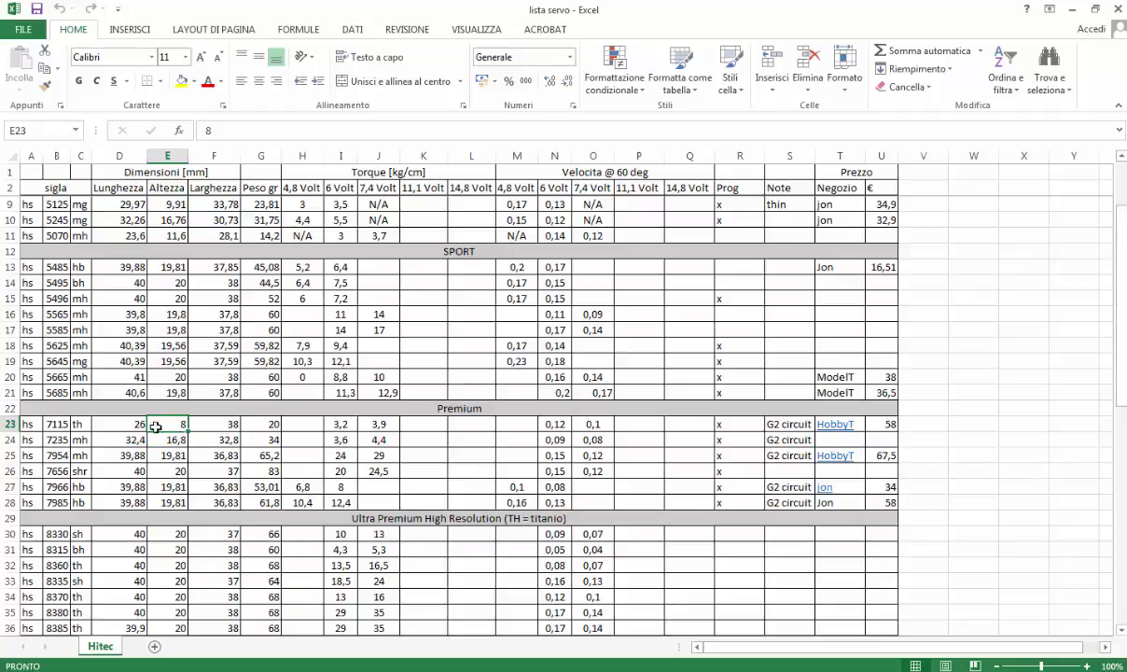
{"action": "left_click", "coordinate": [131, 426]}
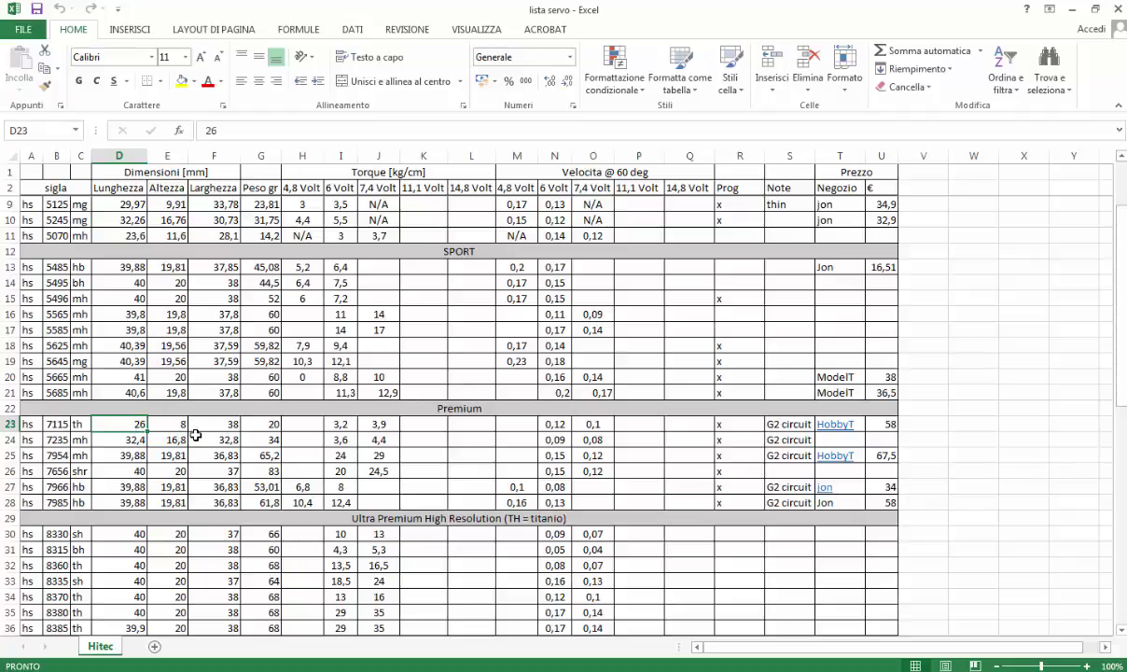
{"action": "left_click", "coordinate": [222, 426]}
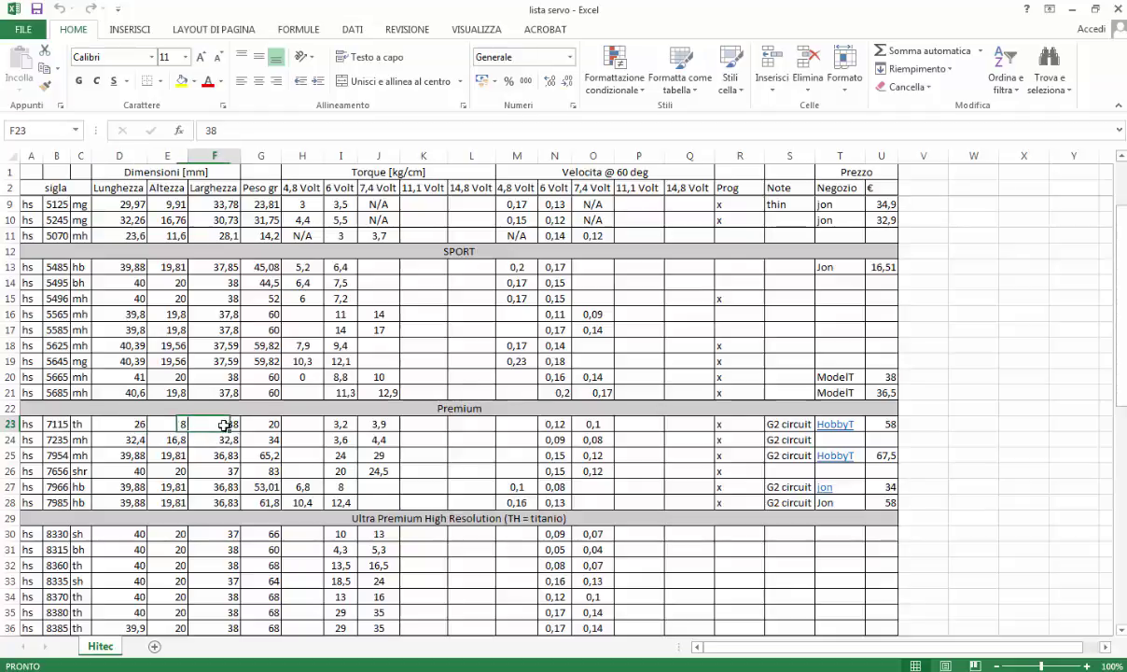
{"action": "left_click", "coordinate": [169, 440]}
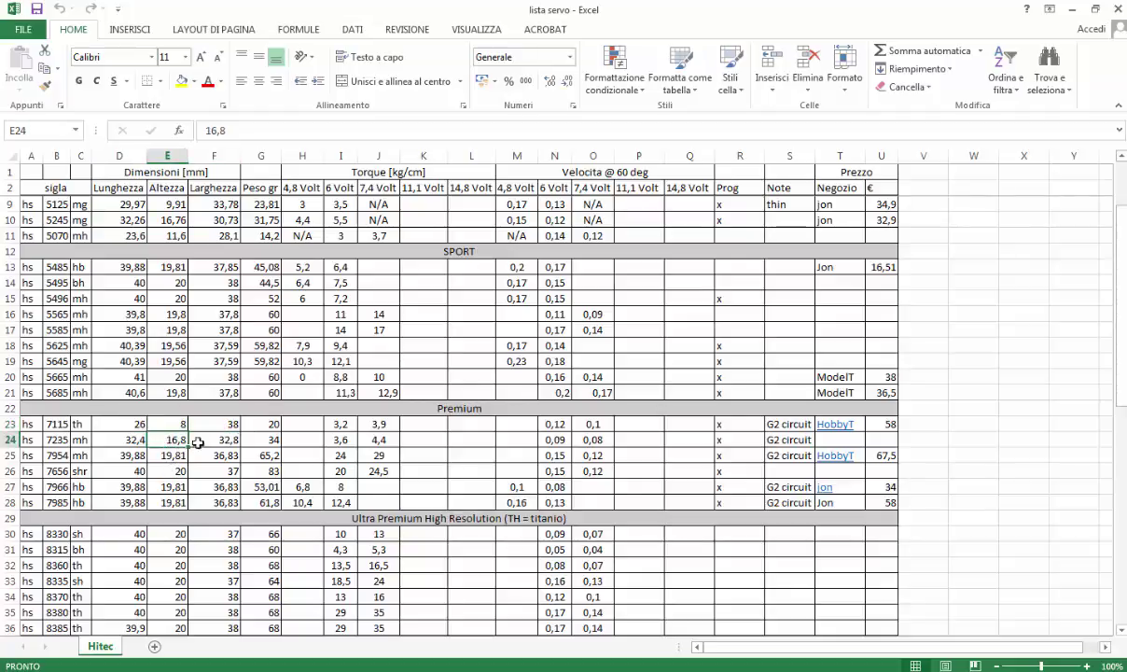
{"action": "mouse_move", "coordinate": [174, 426]}
{"action": "left_mouse_down"}
{"action": "mouse_move", "coordinate": [167, 458]}
{"action": "mouse_move", "coordinate": [176, 425]}
{"action": "mouse_move", "coordinate": [172, 438]}
{"action": "left_mouse_up"}
{"action": "mouse_move", "coordinate": [169, 503]}
{"action": "left_mouse_down"}
{"action": "mouse_move", "coordinate": [171, 426]}
{"action": "mouse_move", "coordinate": [168, 502]}
{"action": "left_mouse_up"}
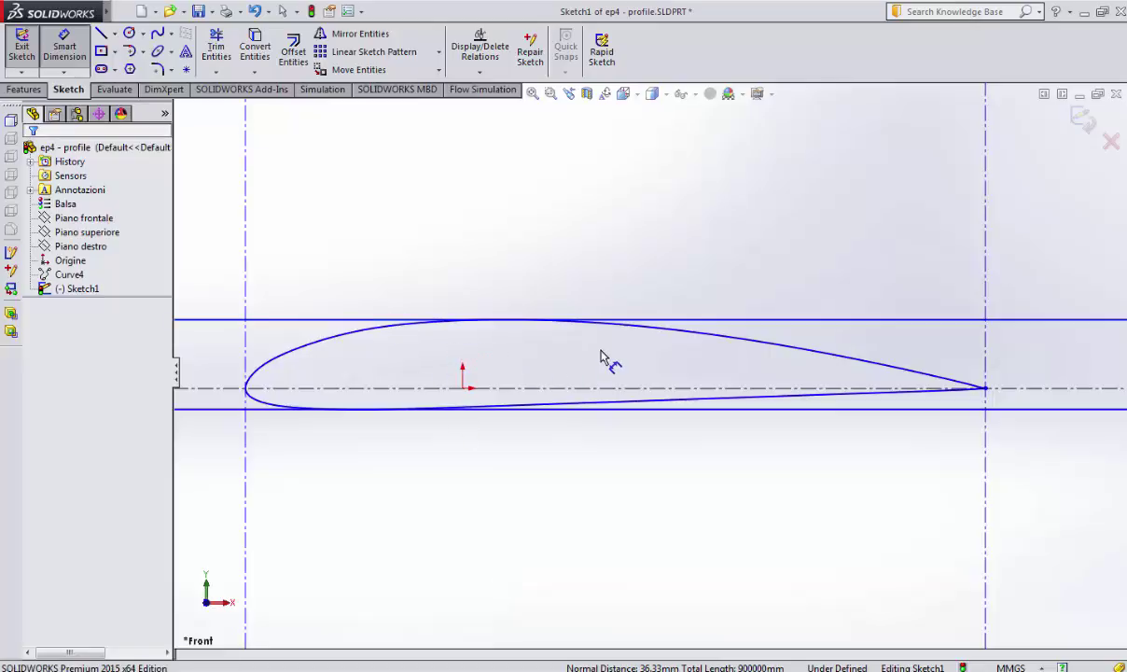
Leave Smart Dimension and delete the vertical construction line at the airfoil's leading edge.
{"action": "key", "text": "Escape"}
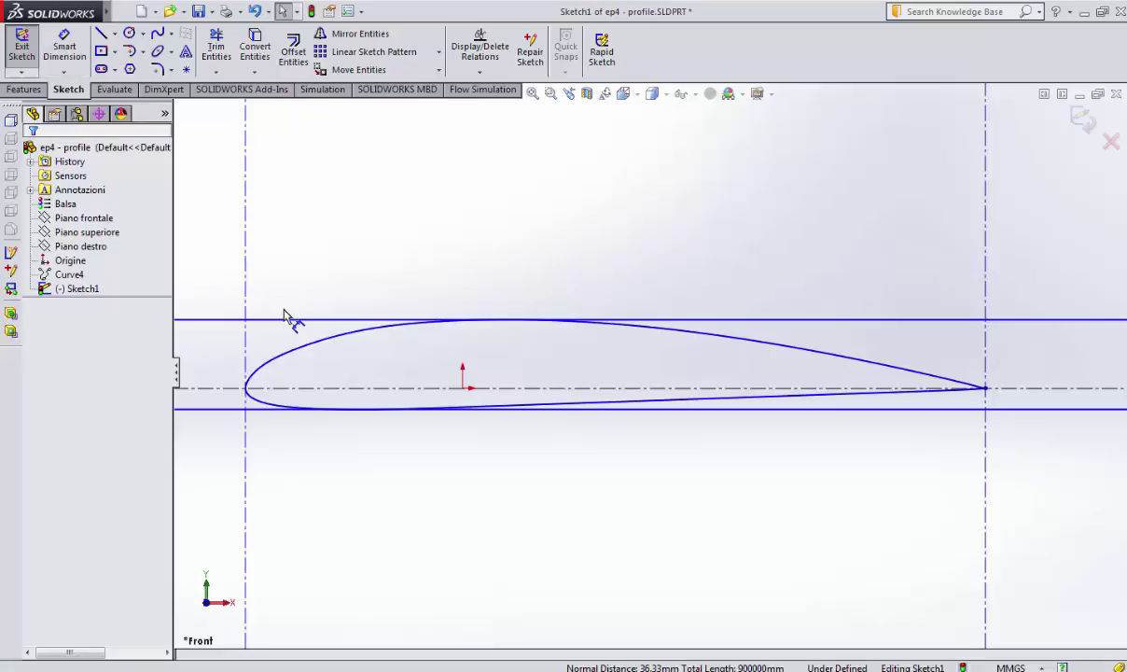
{"action": "left_click", "coordinate": [247, 278]}
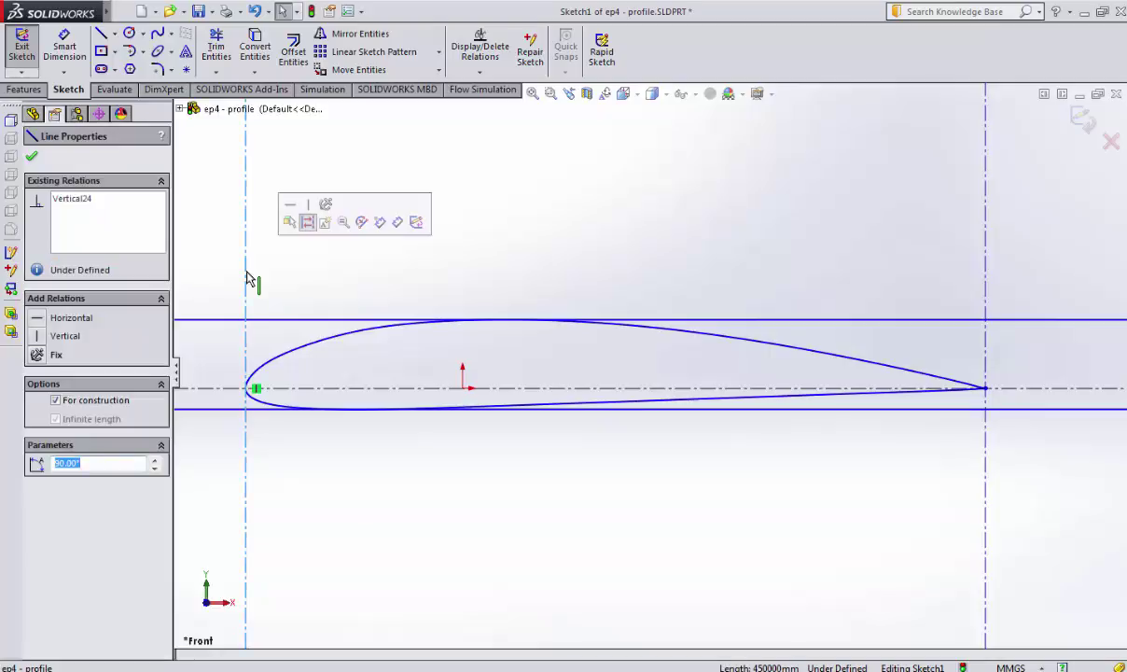
{"action": "key", "text": "Delete"}
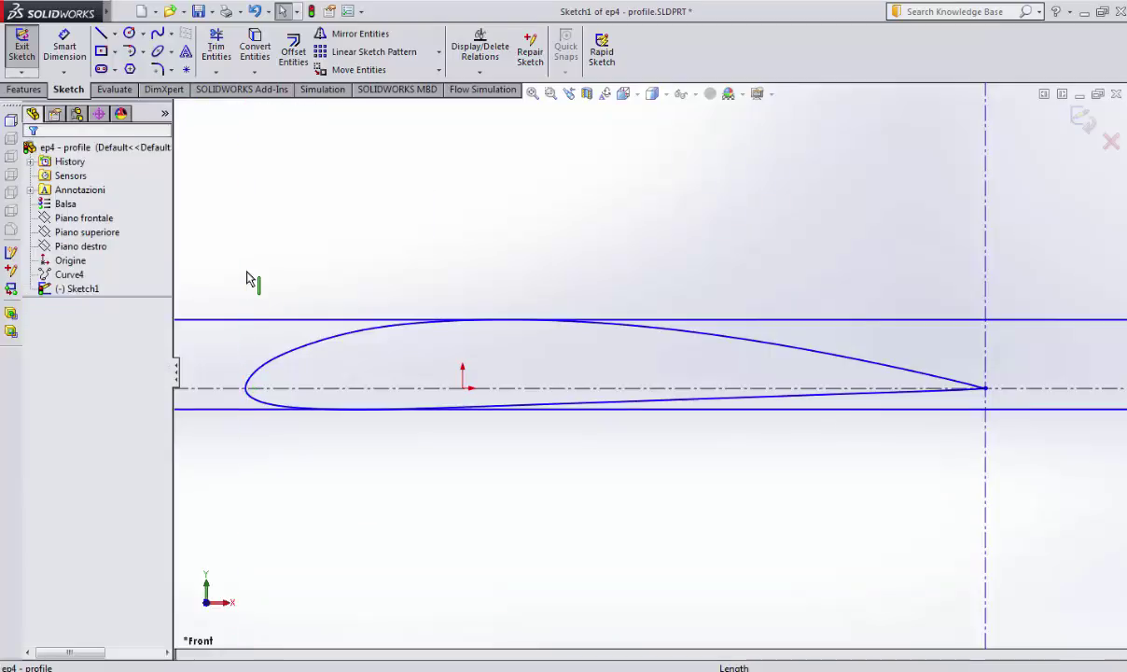
{"action": "left_click", "coordinate": [986, 261]}
{"action": "key", "text": "Delete"}
{"action": "left_click", "coordinate": [936, 320]}
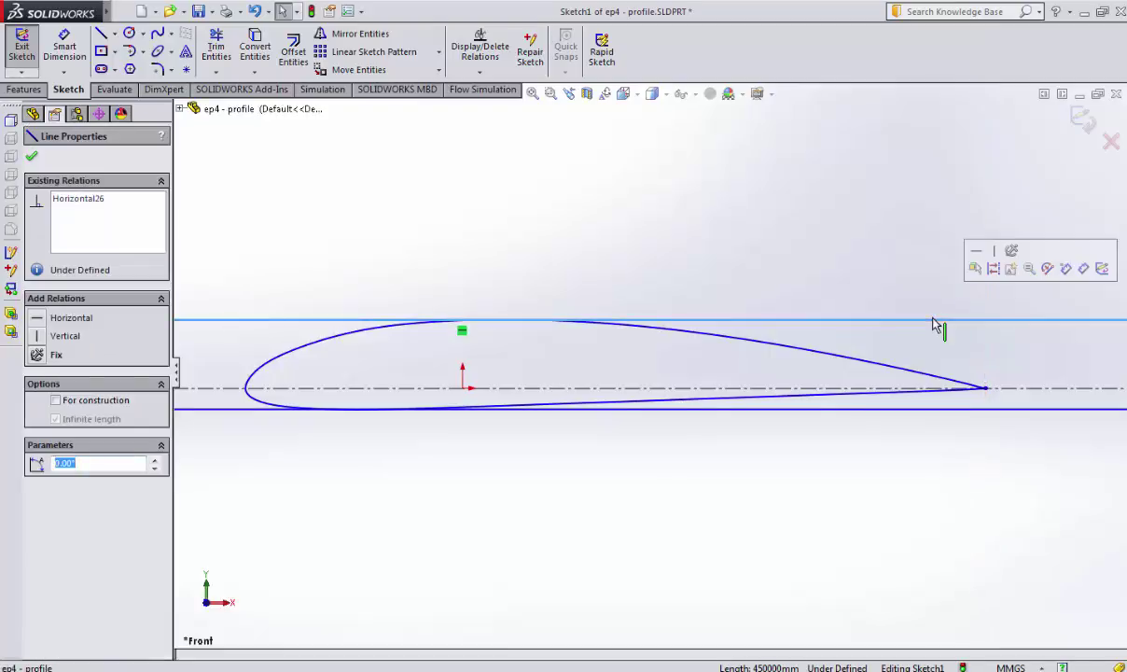
{"action": "key", "text": "ctrl+z"}
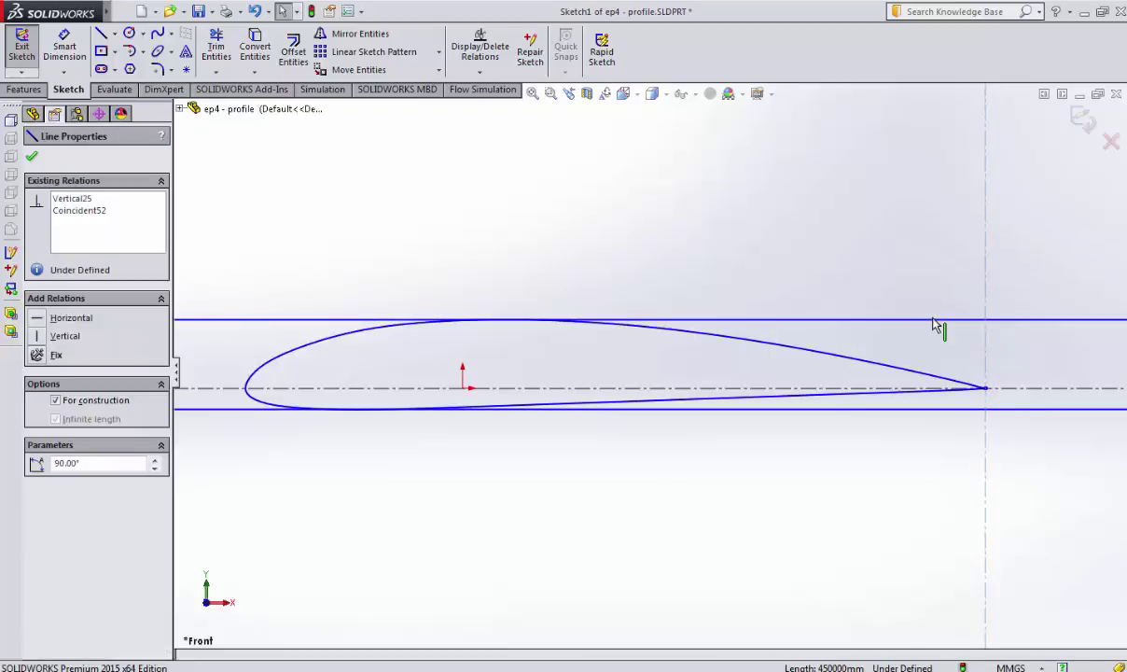
Delete the horizontal line at the airfoil's highest point.
{"action": "left_click", "coordinate": [315, 309]}
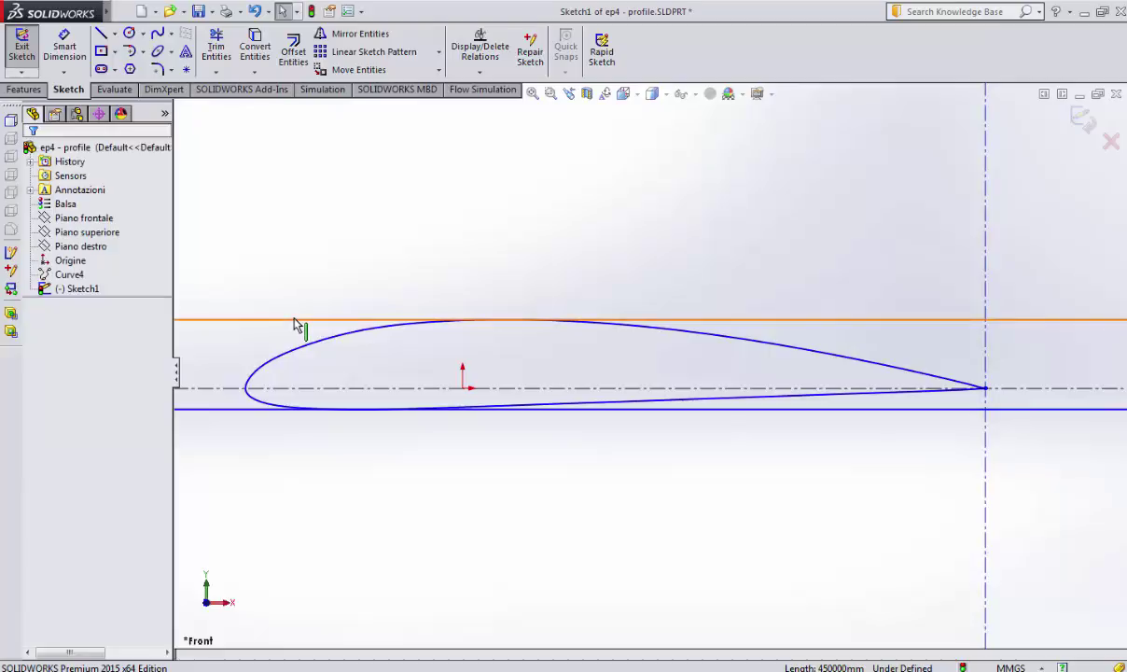
{"action": "left_click", "coordinate": [295, 321]}
{"action": "key", "text": "Delete"}
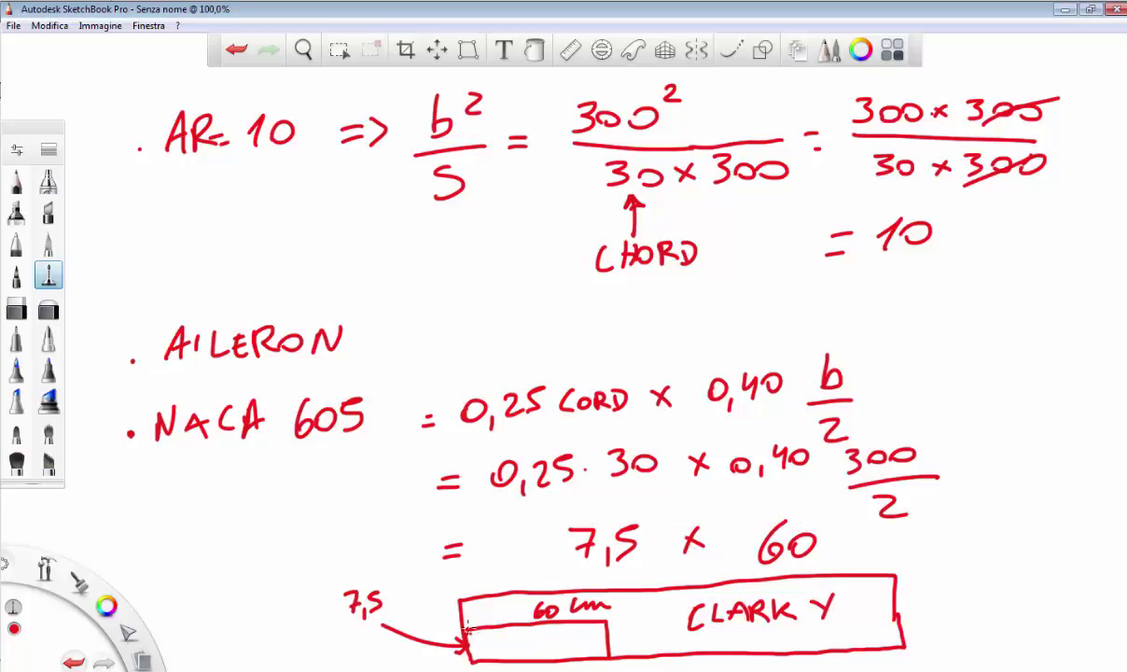
Back in SOLIDWORKS, draw an infinite vertical line about 75 mm ahead of the airfoil's trailing edge, and delete the horizontal line at its lowest point.
{"action": "key", "text": "alt+Tab"}
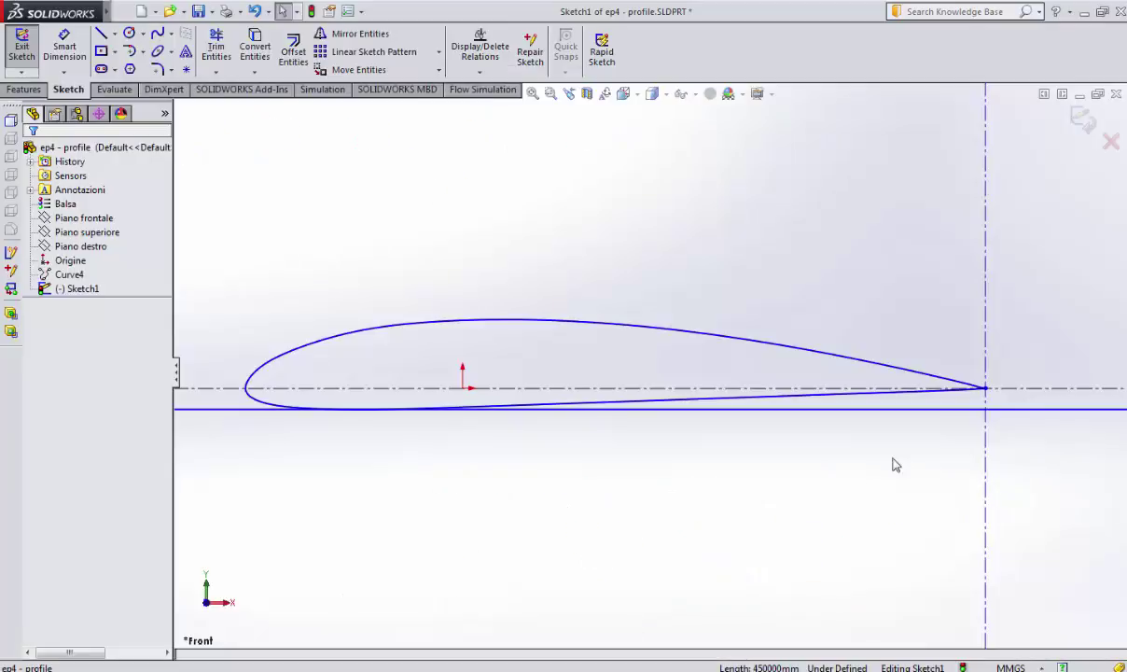
{"action": "left_click", "coordinate": [116, 36]}
{"action": "left_click", "coordinate": [129, 48]}
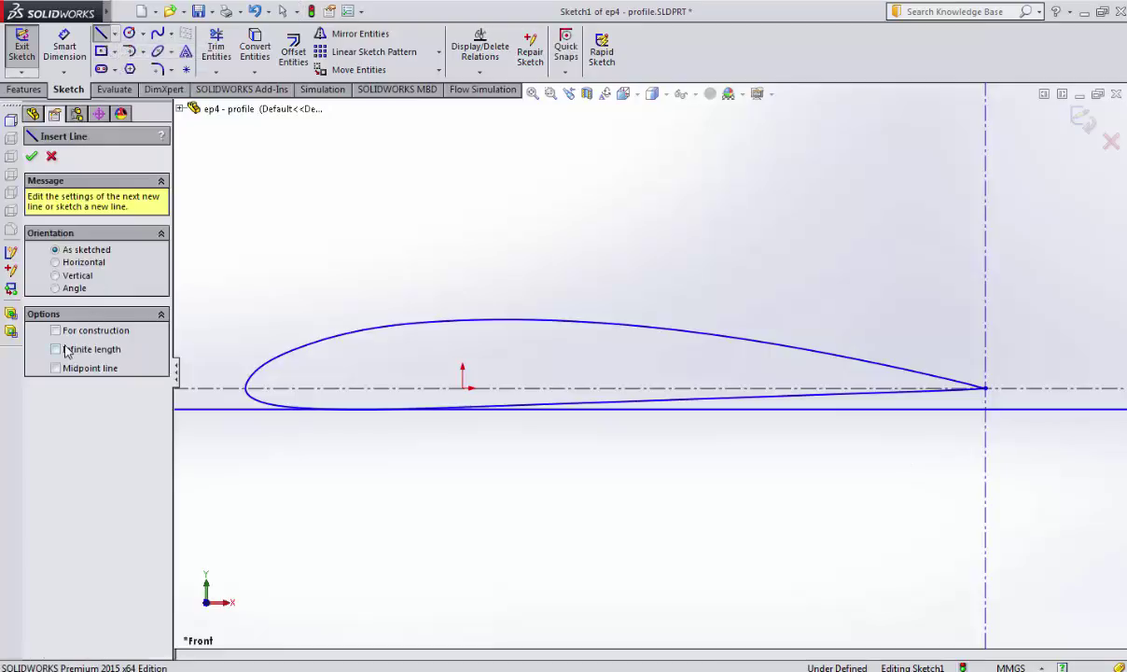
{"action": "left_click", "coordinate": [65, 350]}
{"action": "left_click", "coordinate": [55, 275]}
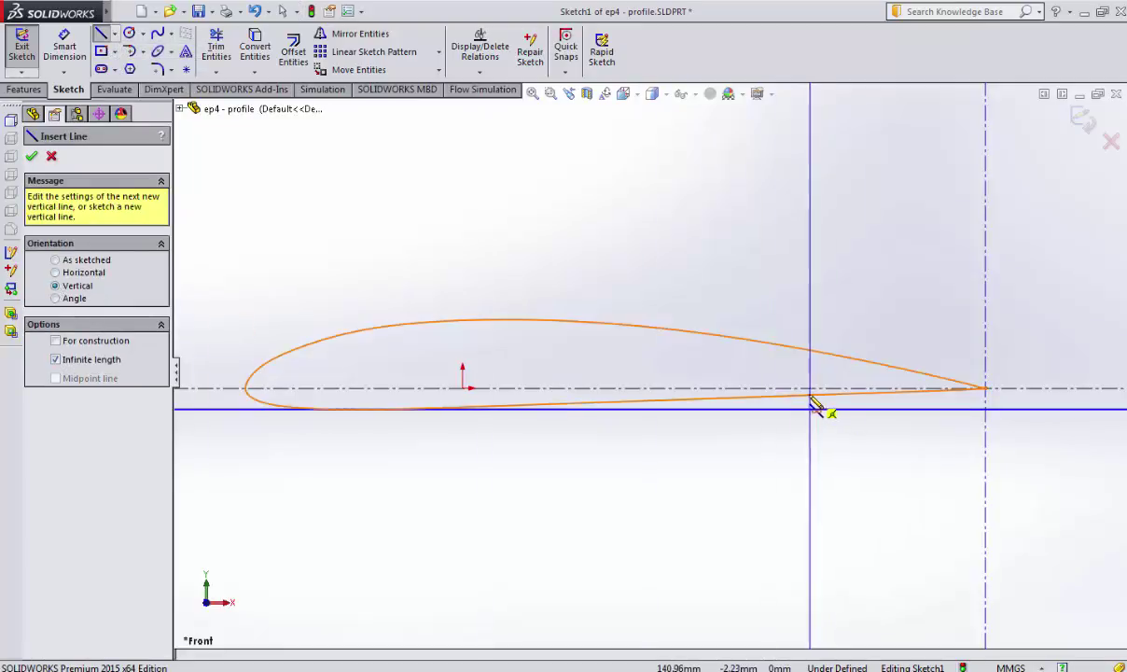
{"action": "left_click", "coordinate": [798, 398]}
{"action": "key", "text": "Escape"}
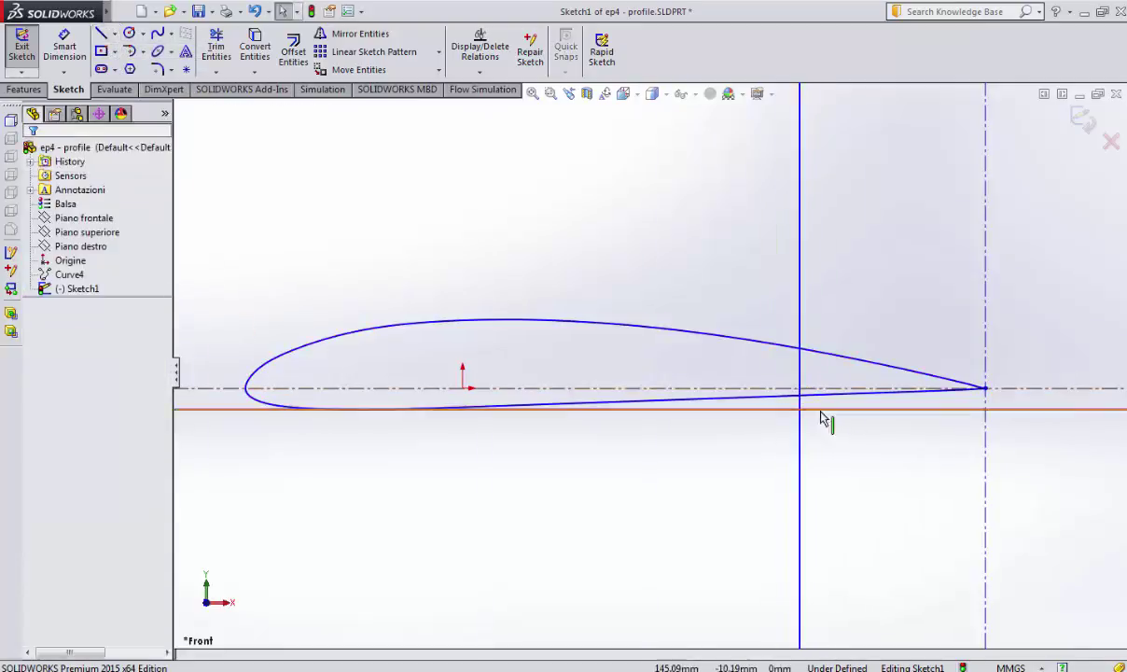
{"action": "left_click", "coordinate": [822, 412]}
{"action": "key", "text": "Delete"}
Dimension the distance between the new vertical line and the trailing-edge construction line as 75 mm.
{"action": "scroll", "coordinate": [926, 420], "scroll_direction": "down", "scroll_amount": 3}
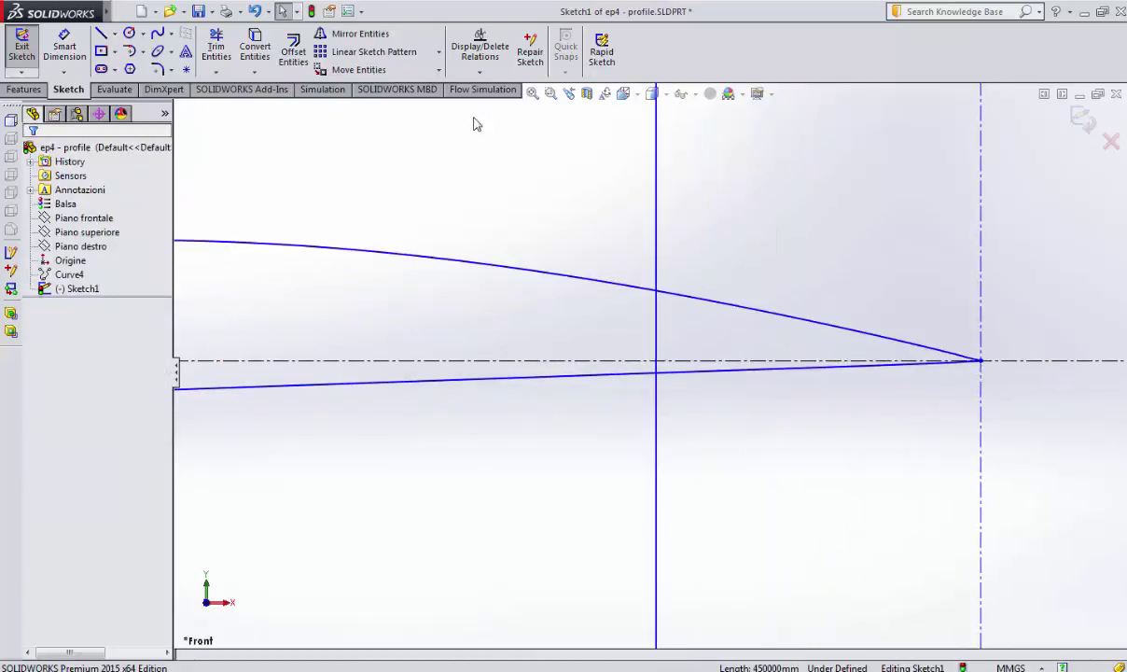
{"action": "left_click", "coordinate": [65, 48]}
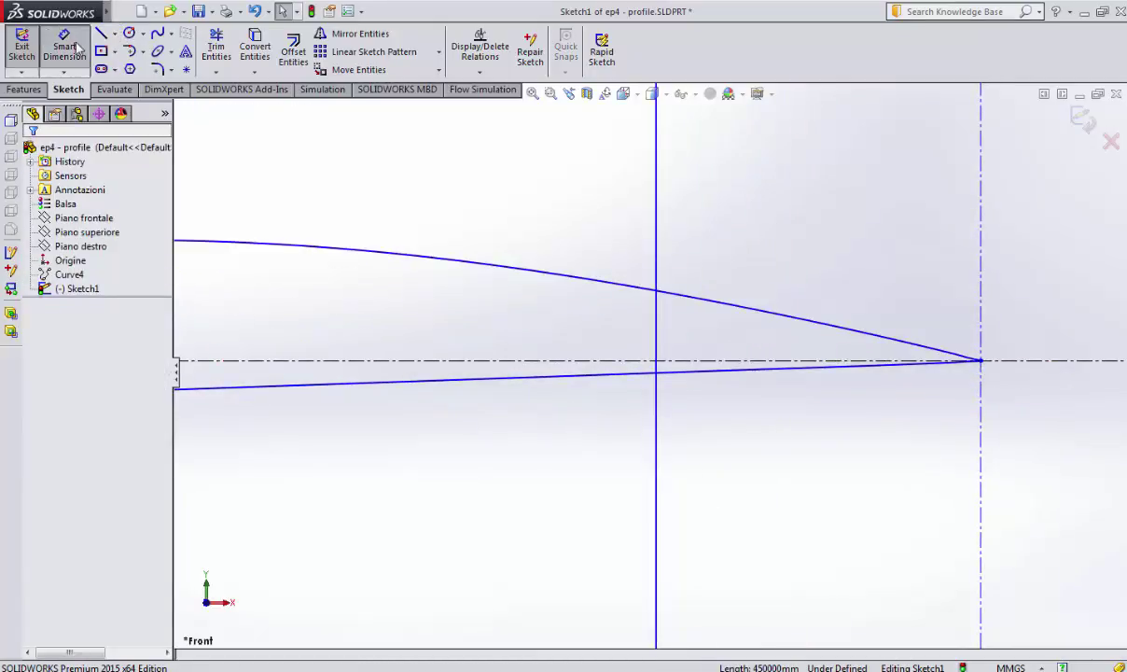
{"action": "left_click", "coordinate": [663, 255]}
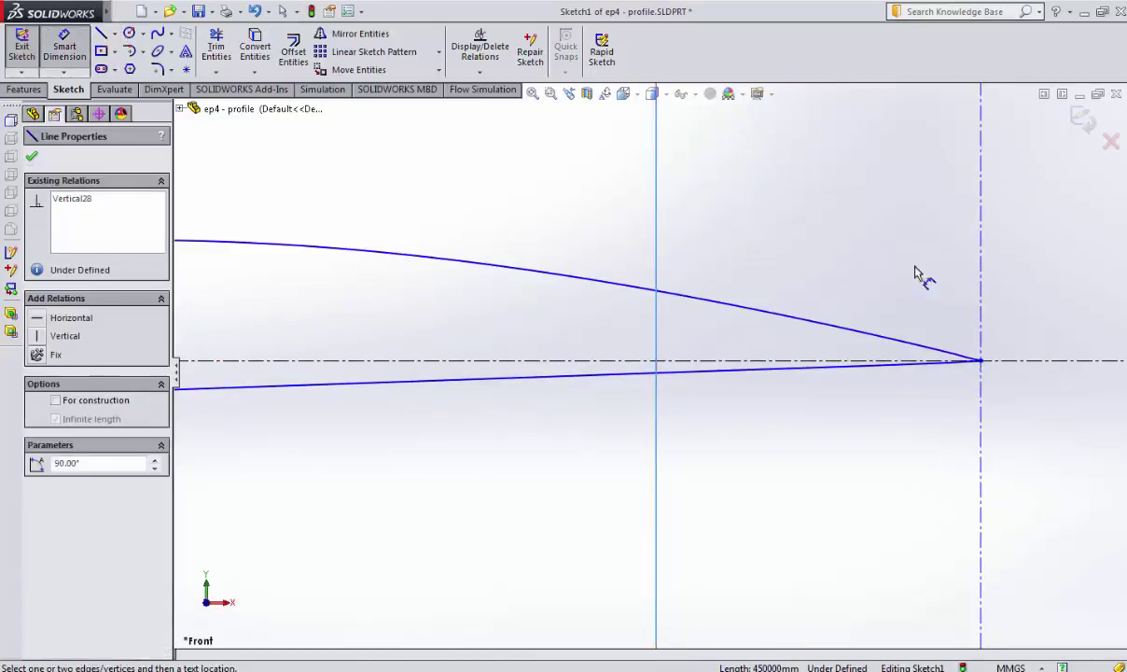
{"action": "left_click", "coordinate": [978, 266]}
{"action": "left_click", "coordinate": [801, 248]}
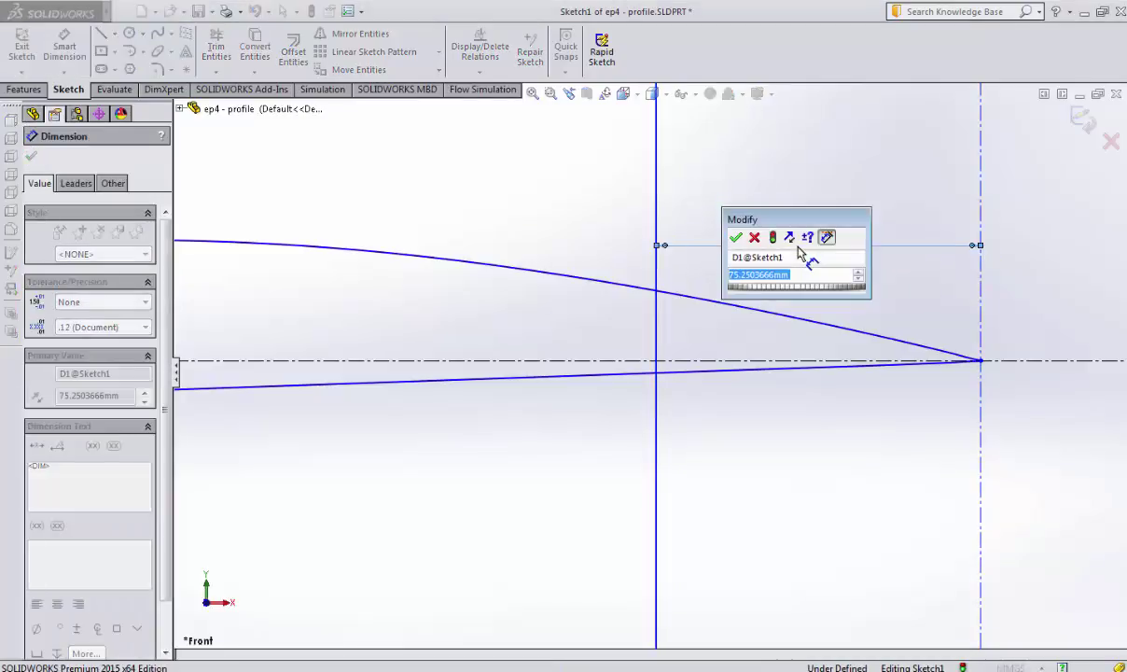
{"action": "type", "text": "75"}
{"action": "key", "text": "Return"}
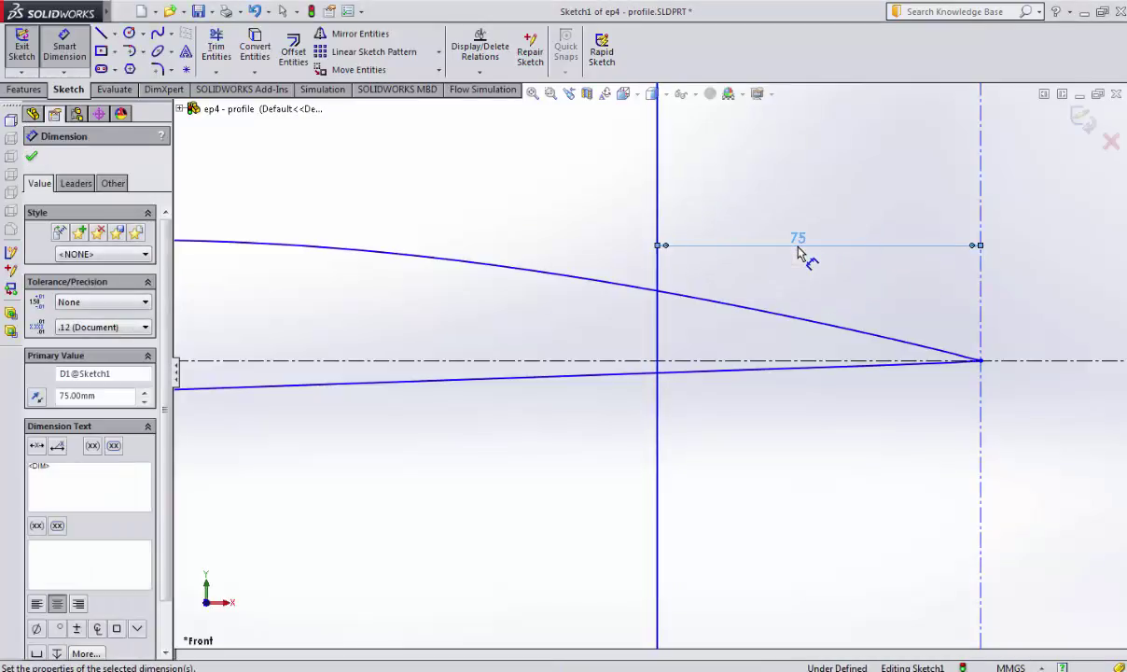
Exit the sketch and reopen Sketch1 for editing.
{"action": "left_click", "coordinate": [1082, 119]}
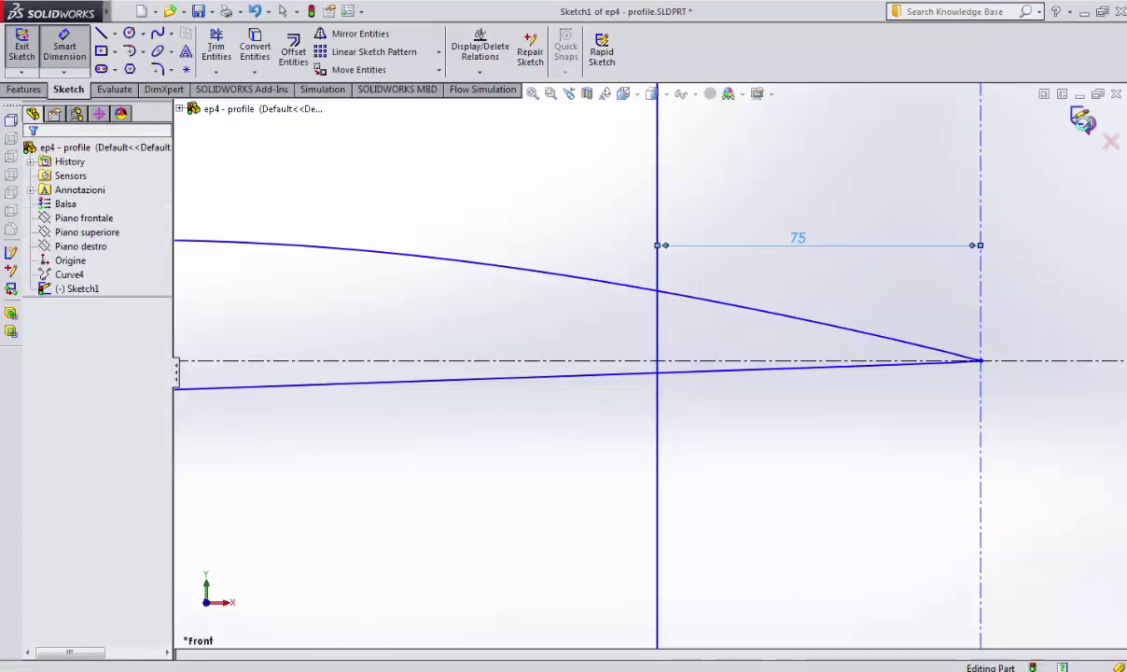
{"action": "left_click", "coordinate": [1082, 122]}
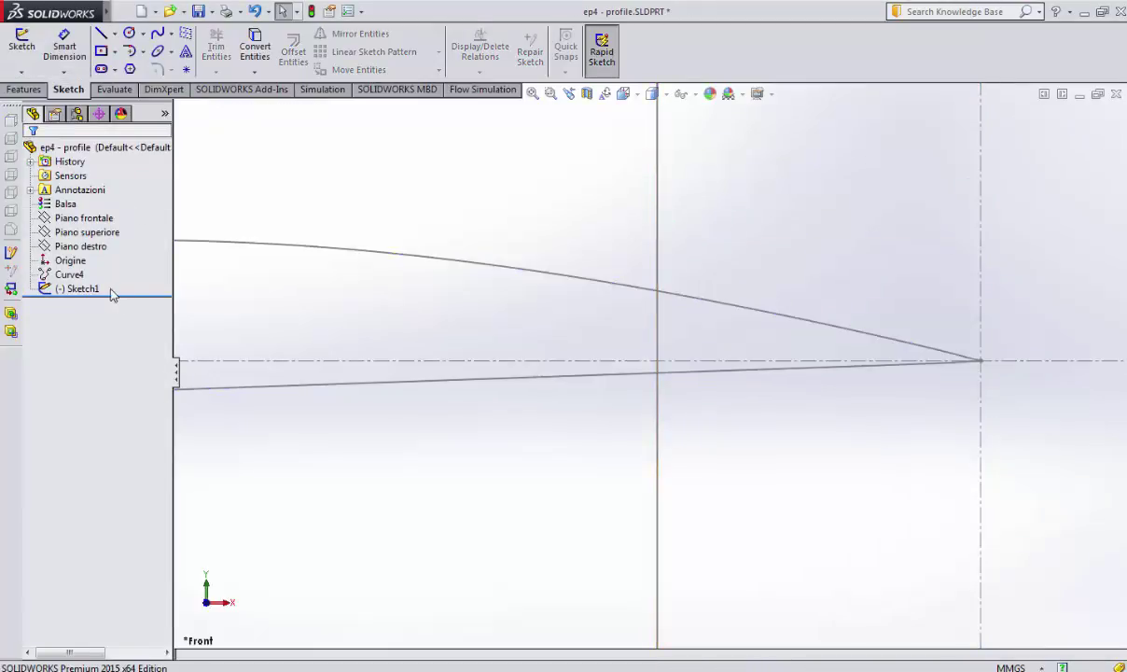
{"action": "left_click", "coordinate": [82, 288]}
{"action": "left_click", "coordinate": [58, 275]}
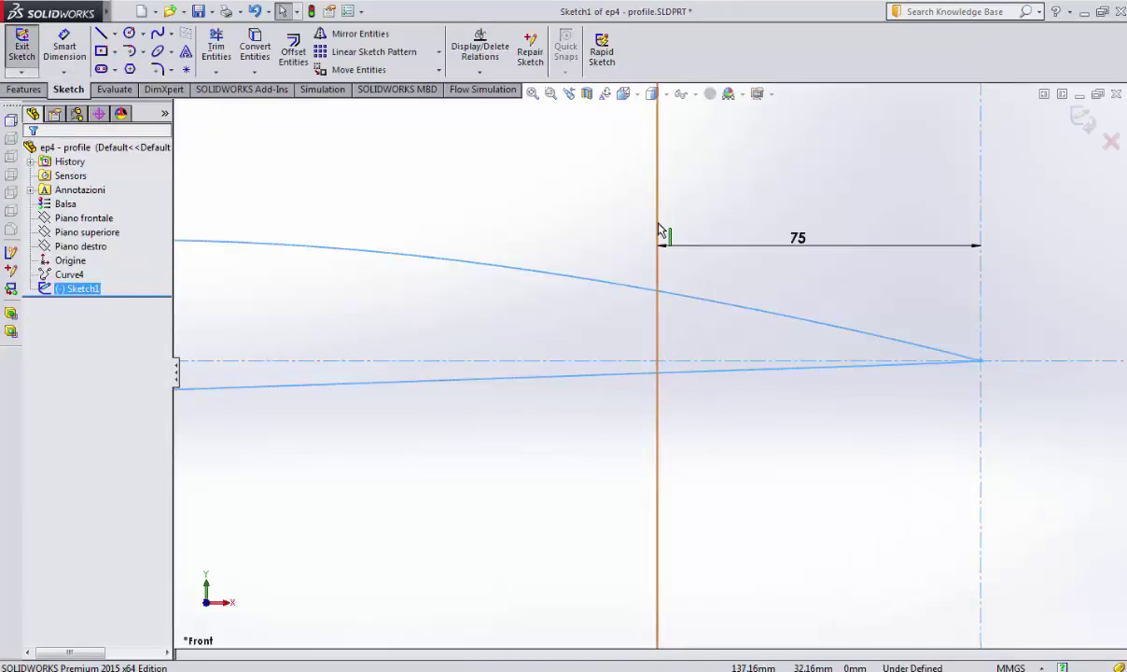
Delete the 75 mm dimension and trim the vertical aileron line to the segment between the airfoil's upper and lower surfaces.
{"action": "left_click", "coordinate": [799, 245]}
{"action": "key", "text": "Delete"}
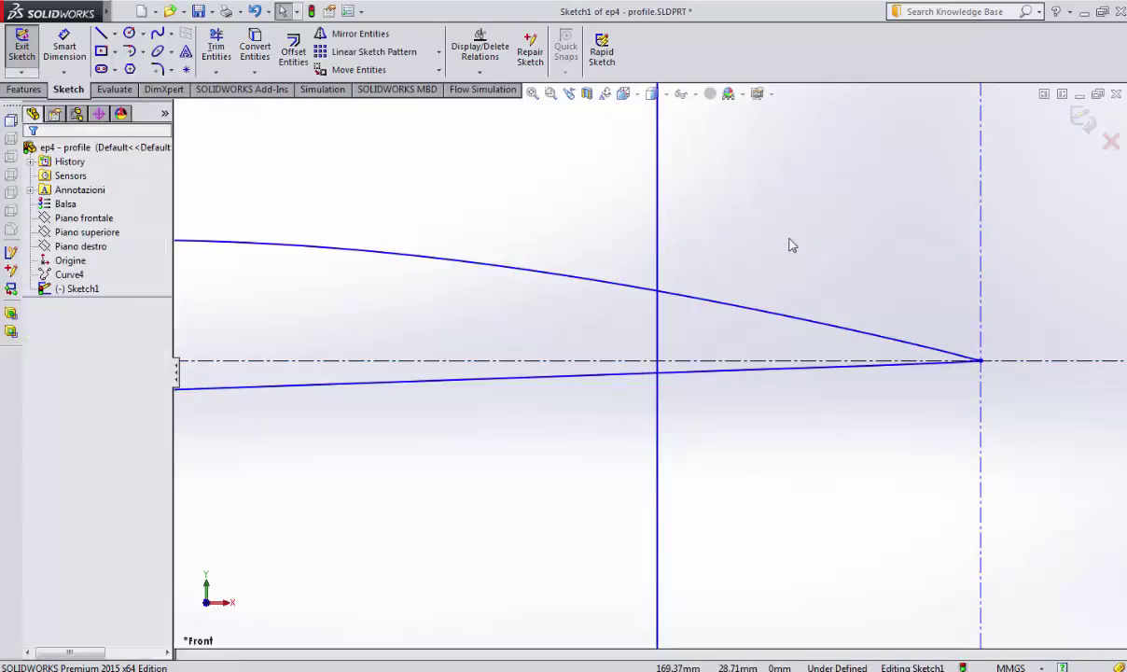
{"action": "left_click", "coordinate": [216, 46]}
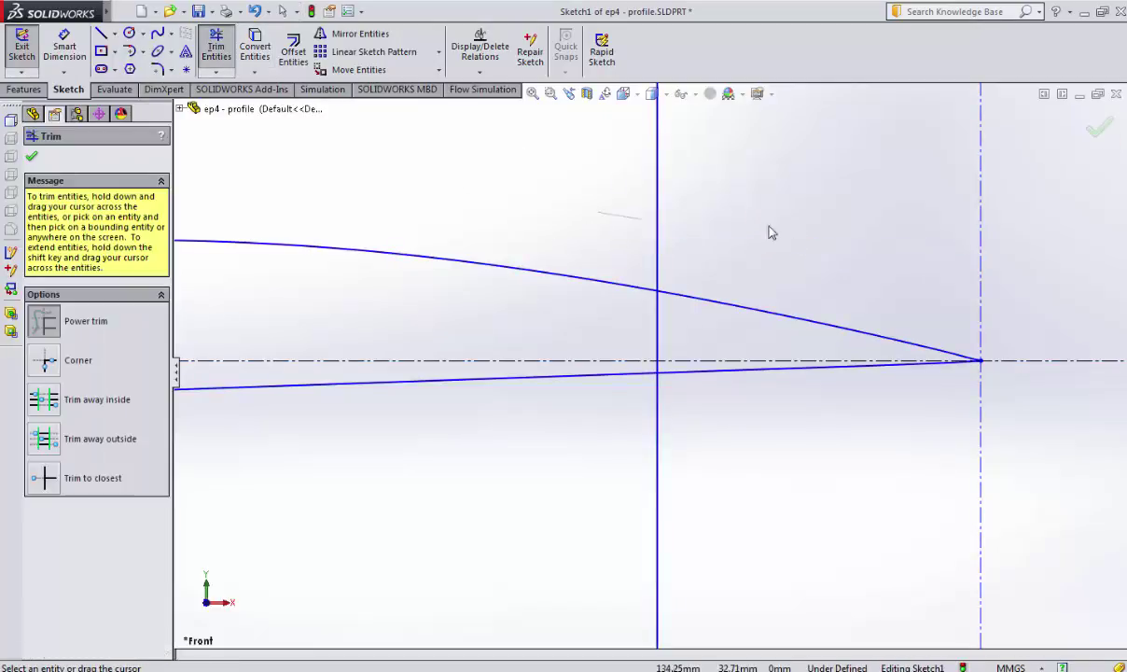
{"action": "mouse_move", "coordinate": [774, 235]}
{"action": "left_mouse_down"}
{"action": "mouse_move", "coordinate": [693, 483]}
{"action": "mouse_move", "coordinate": [848, 494]}
{"action": "mouse_move", "coordinate": [919, 461]}
{"action": "left_mouse_up"}
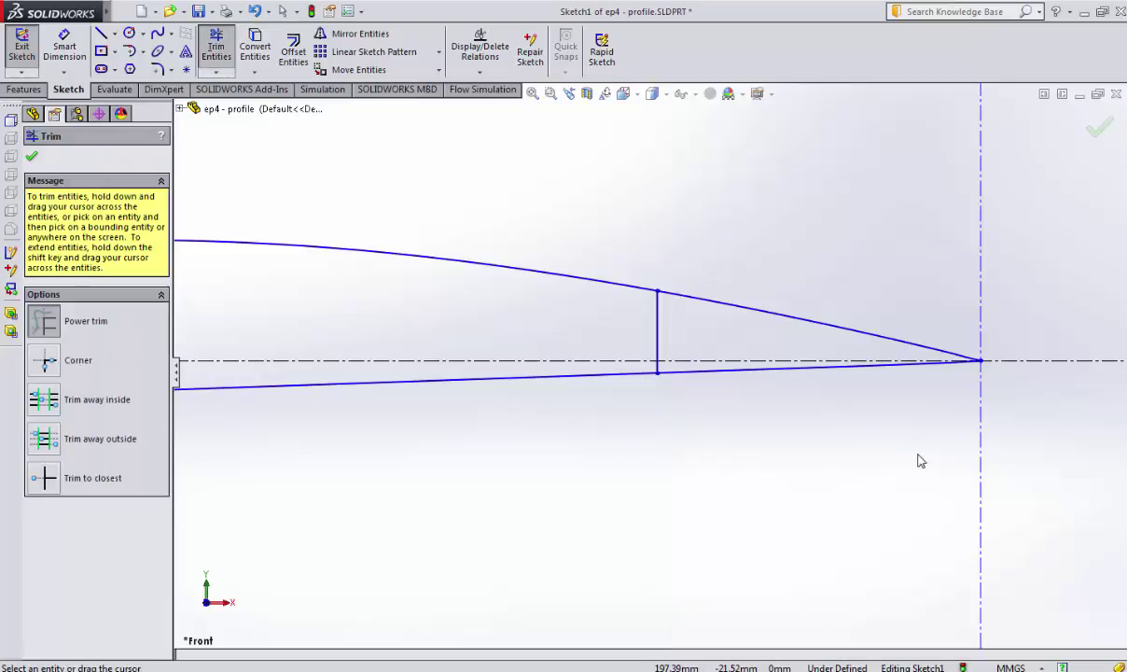
{"action": "key", "text": "Escape"}
Delete the vertical construction line passing through the airfoil's trailing edge.
{"action": "left_click", "coordinate": [981, 341]}
{"action": "key", "text": "Escape"}
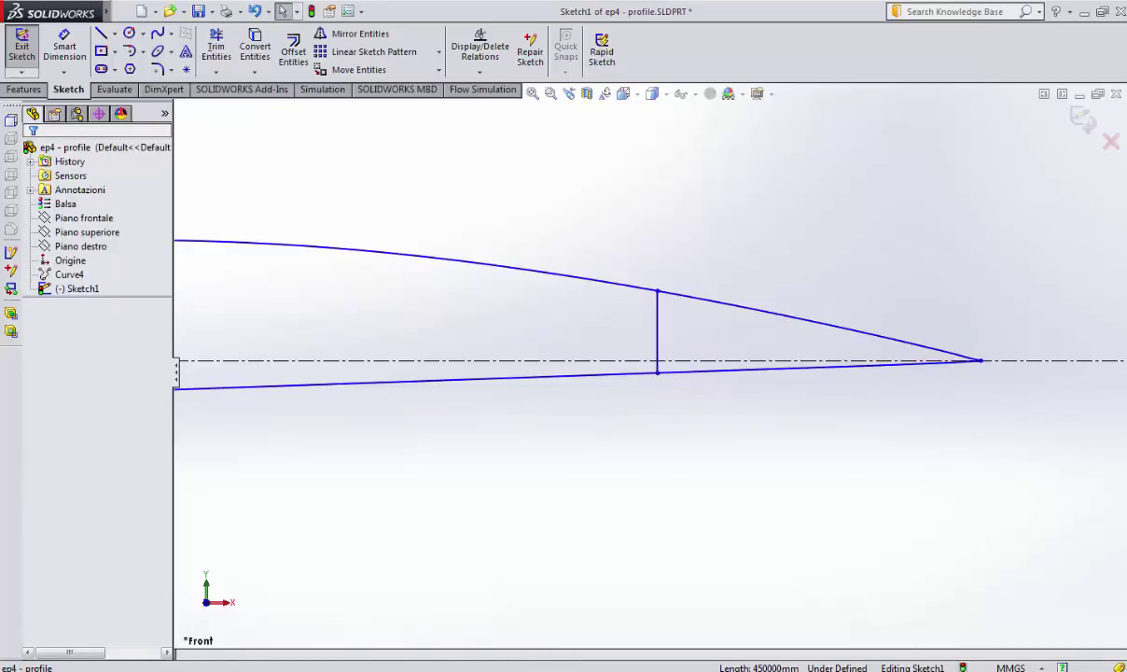
Switch to the UAV folder window in Windows Explorer and open naca-report-605 from the Download folder.
{"action": "key", "text": "super"}
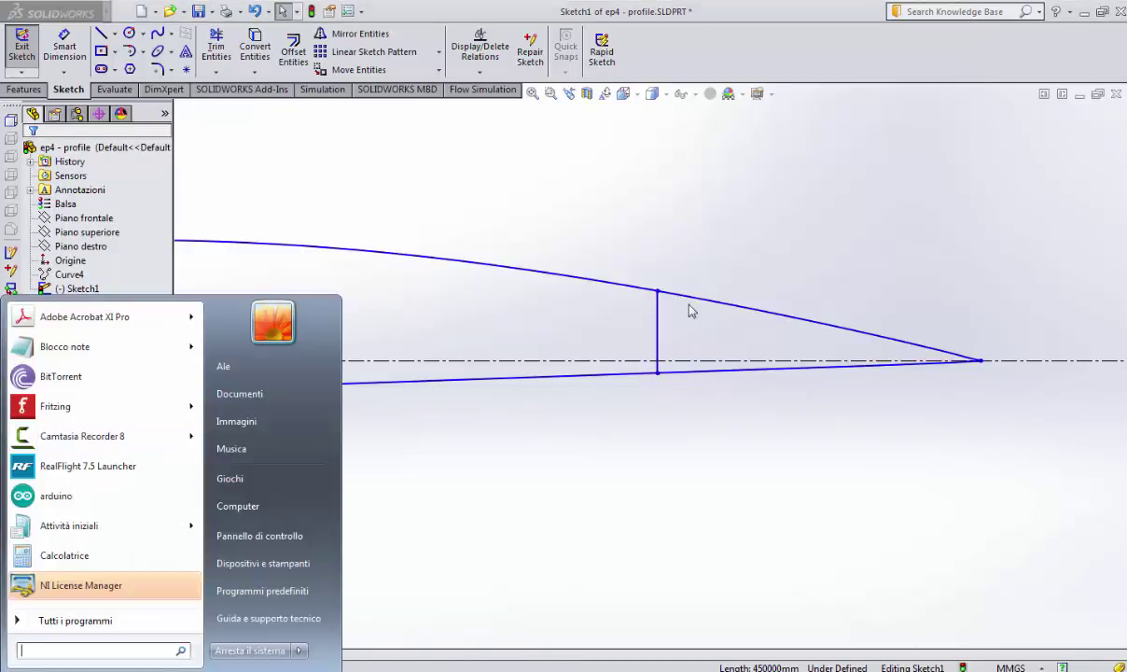
{"action": "key", "text": "super"}
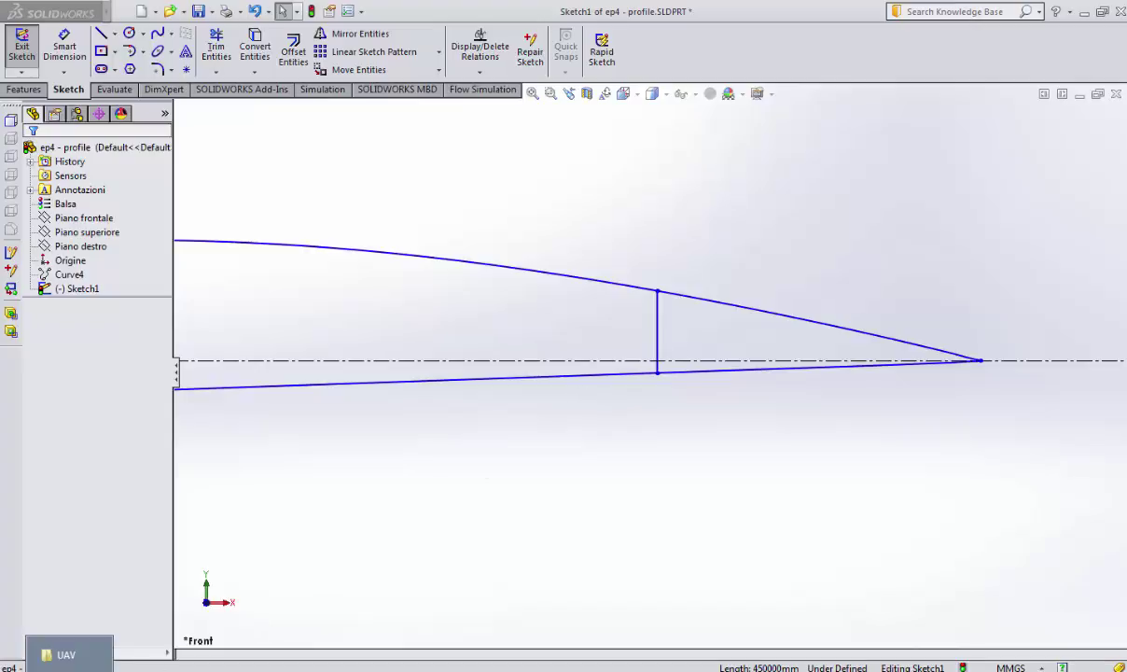
{"action": "left_click", "coordinate": [65, 654]}
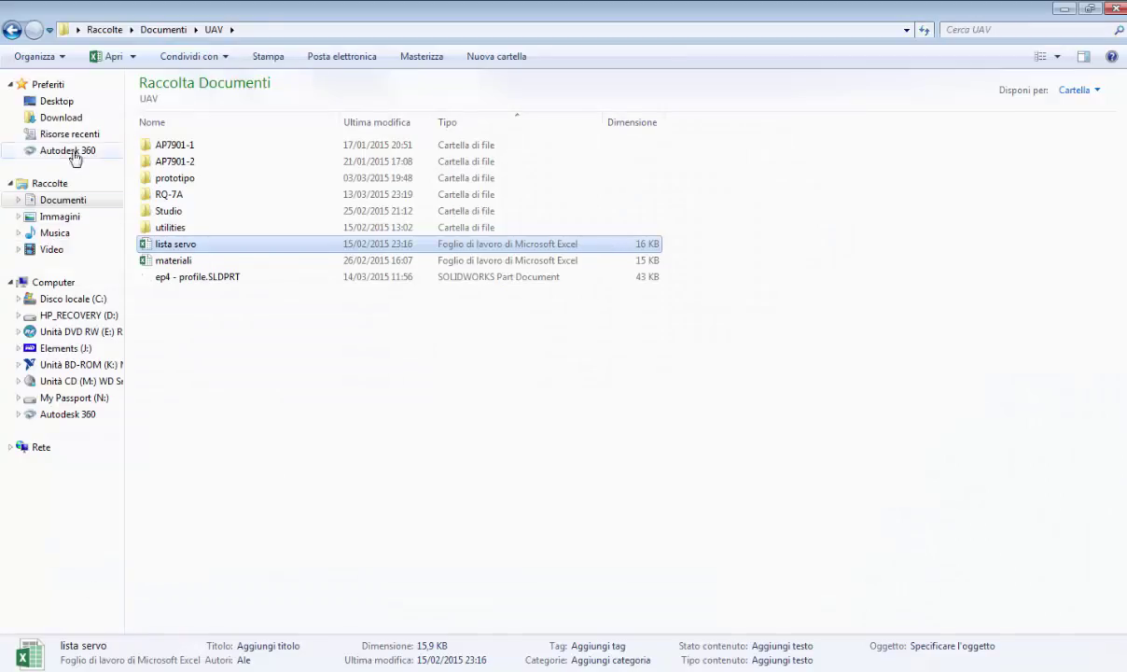
{"action": "left_click", "coordinate": [71, 123]}
{"action": "scroll", "coordinate": [805, 394], "scroll_direction": "down", "scroll_amount": 15}
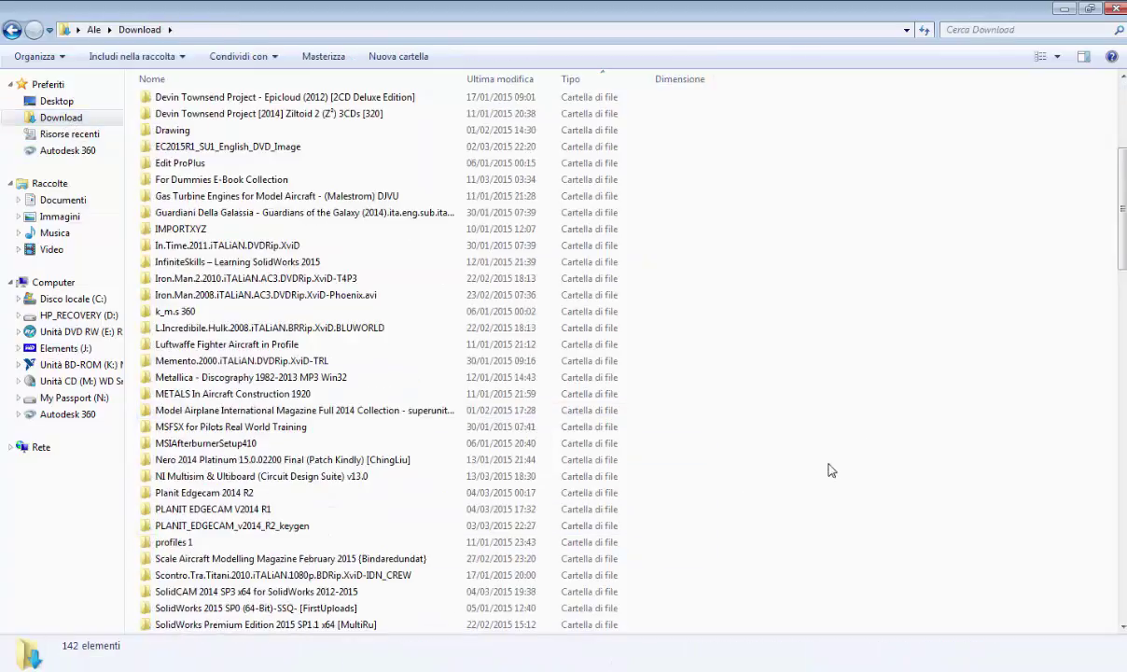
{"action": "scroll", "coordinate": [574, 369], "scroll_direction": "down", "scroll_amount": 6}
{"action": "scroll", "coordinate": [254, 319], "scroll_direction": "up", "scroll_amount": 3}
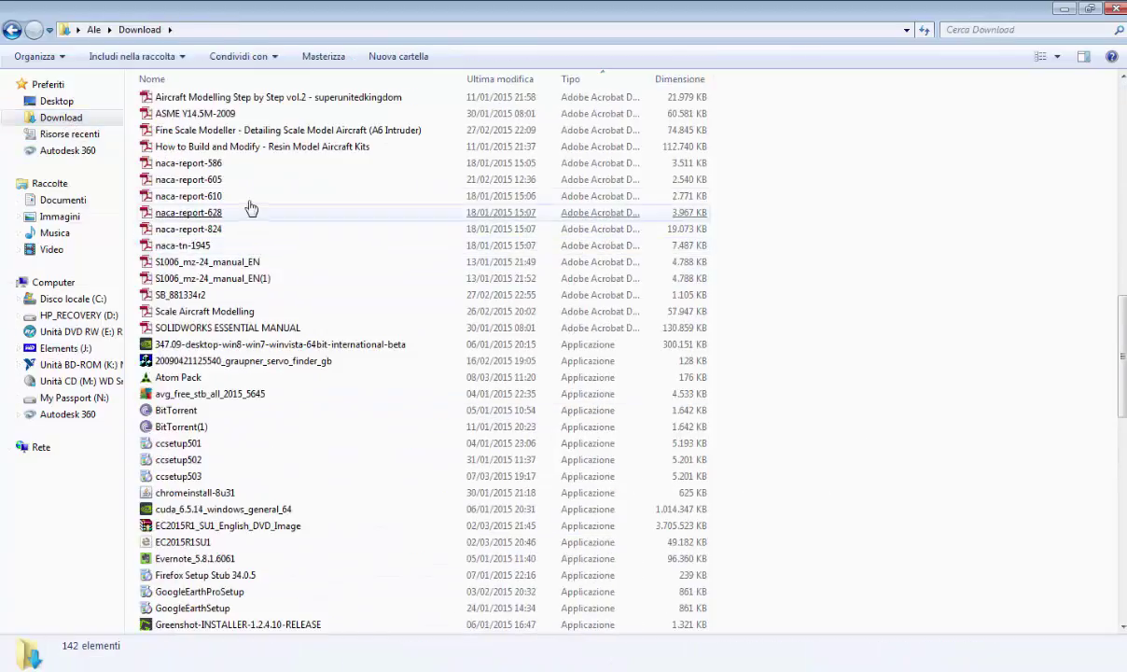
{"action": "double_click", "coordinate": [250, 180]}
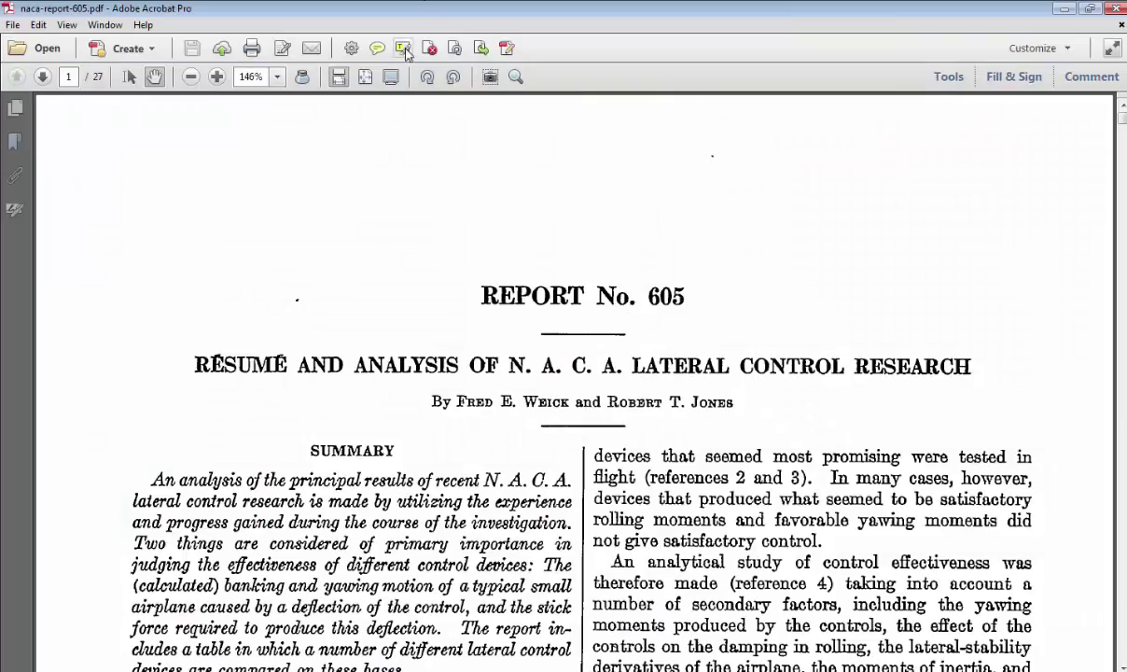
Find Table I (A), comparing lateral control devices, on page 26 of the report and enlarge it for reading.
{"action": "left_click", "coordinate": [366, 78]}
{"action": "scroll", "coordinate": [466, 420], "scroll_direction": "down", "scroll_amount": 11}
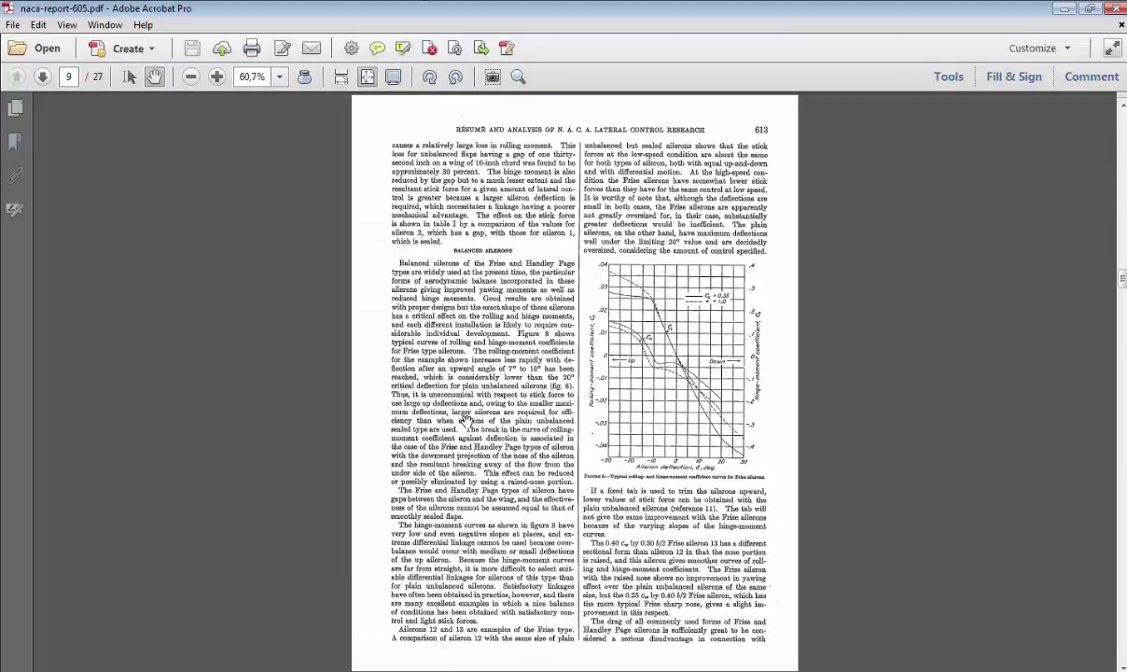
{"action": "scroll", "coordinate": [467, 420], "scroll_direction": "down", "scroll_amount": 11}
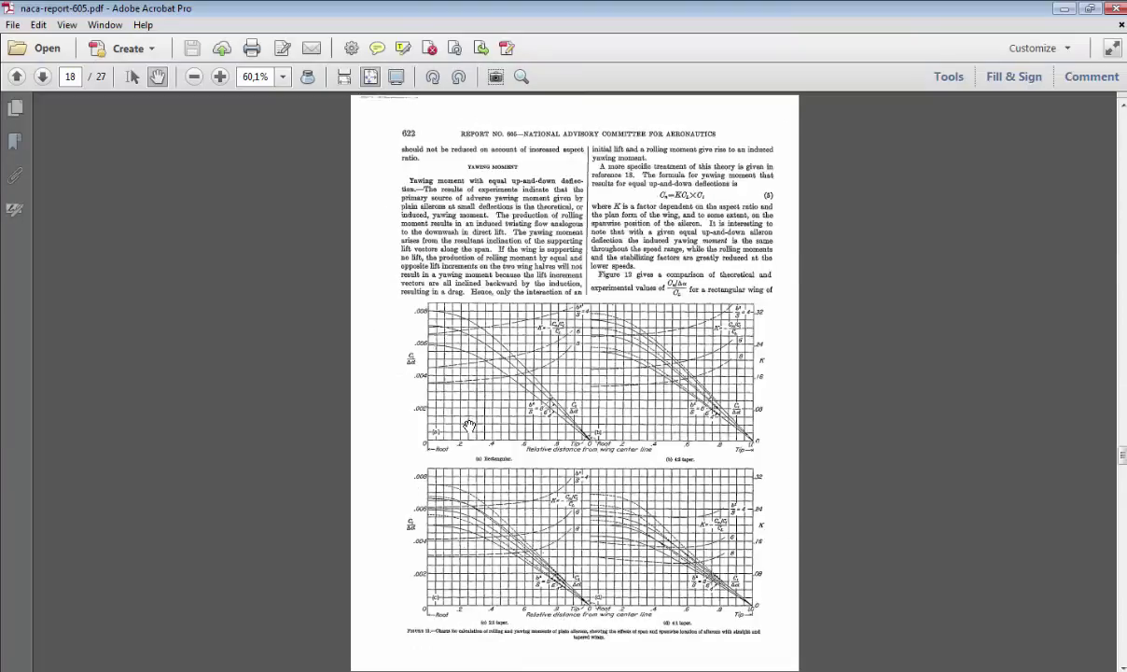
{"action": "scroll", "coordinate": [467, 420], "scroll_direction": "down", "scroll_amount": 3}
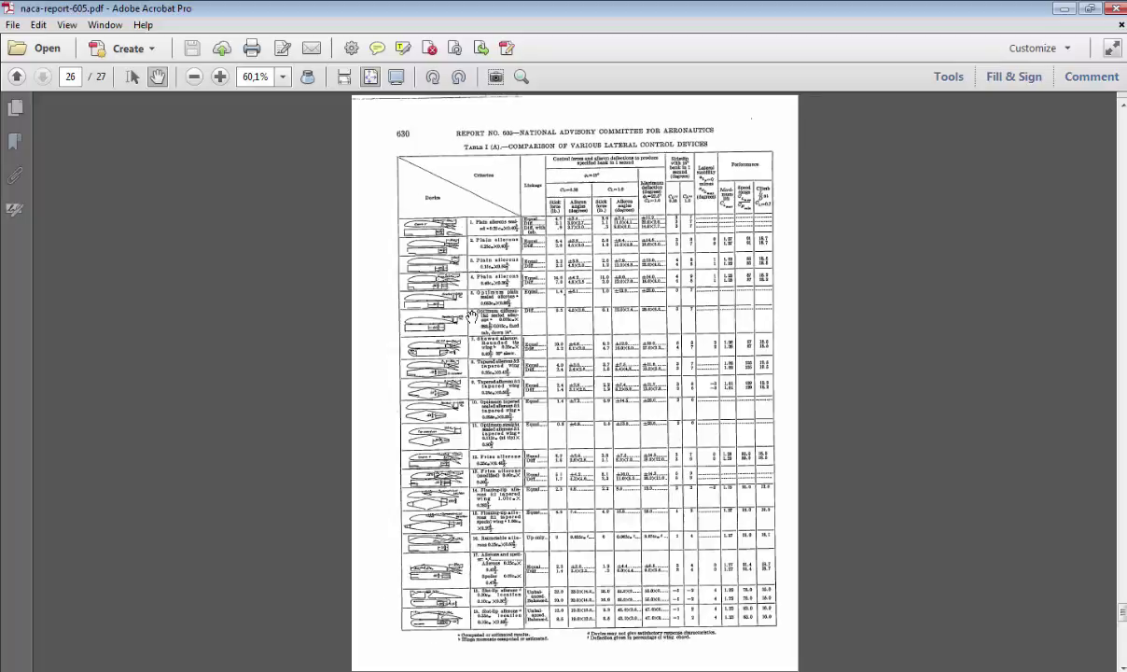
{"action": "left_click", "coordinate": [344, 76]}
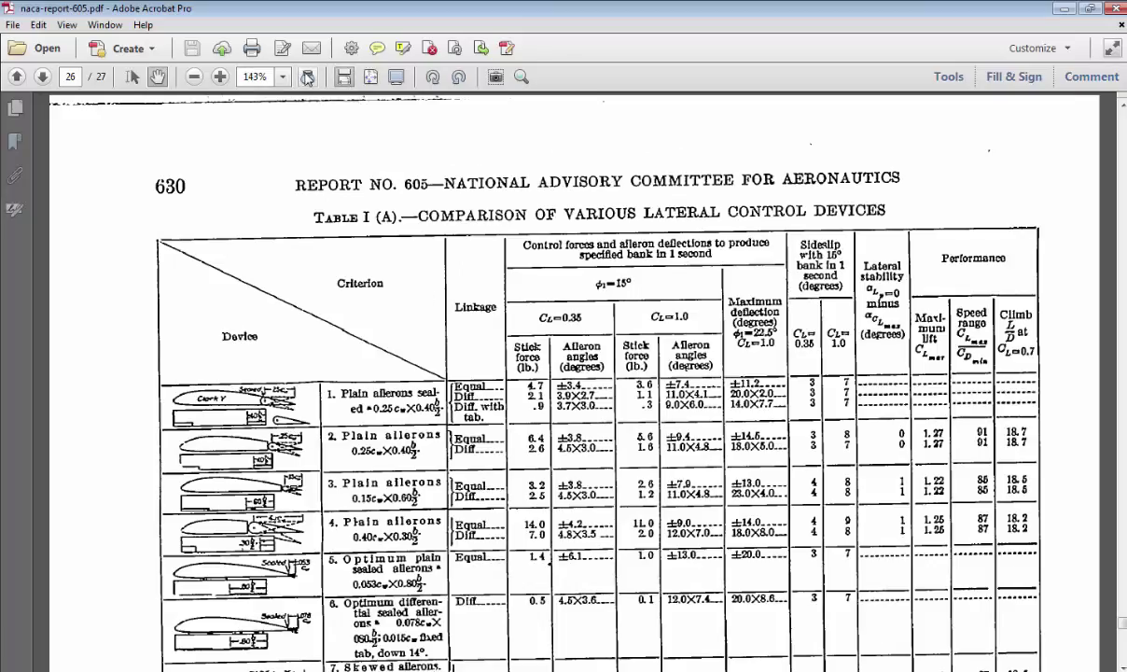
Magnify the diagram of device 2, plain ailerons, with the Loupe tool, and return to the SOLIDWORKS sketch.
{"action": "left_click", "coordinate": [269, 449]}
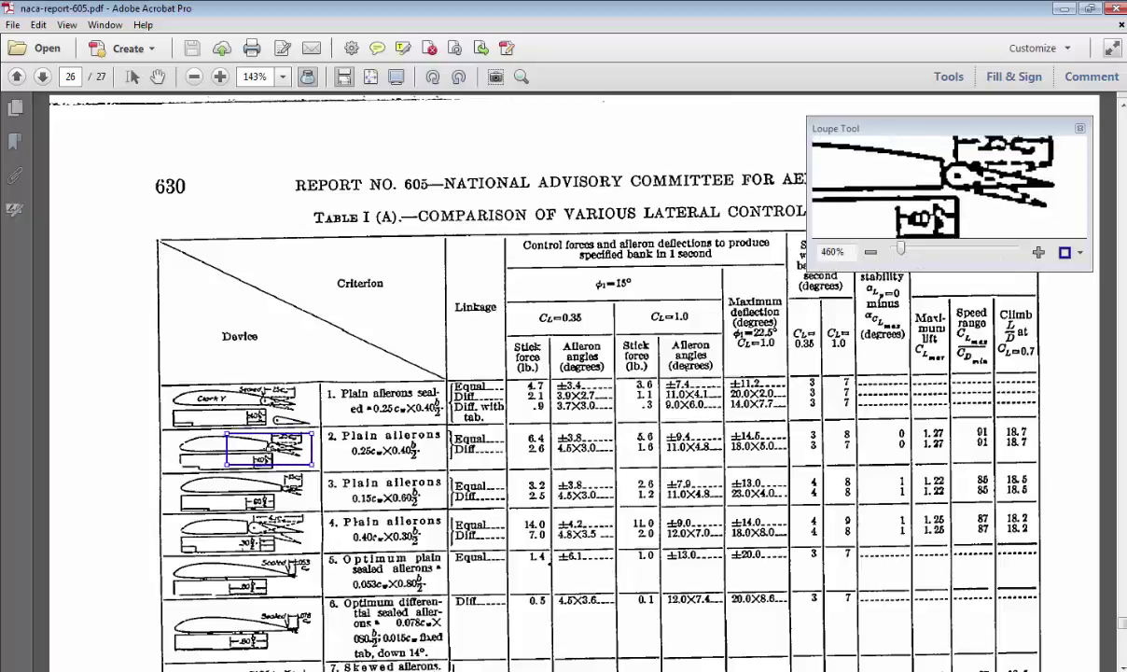
{"action": "left_click_drag", "start_coordinate": [269, 448], "coordinate": [269, 446]}
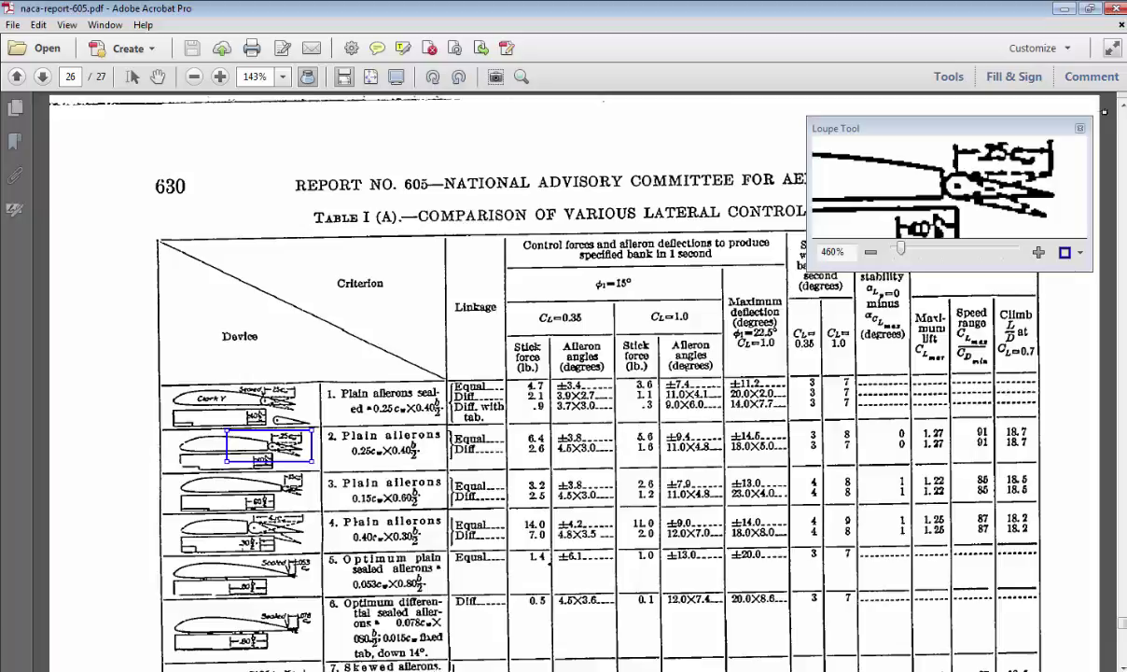
{"action": "left_click", "coordinate": [1080, 128]}
{"action": "left_click", "coordinate": [1064, 9]}
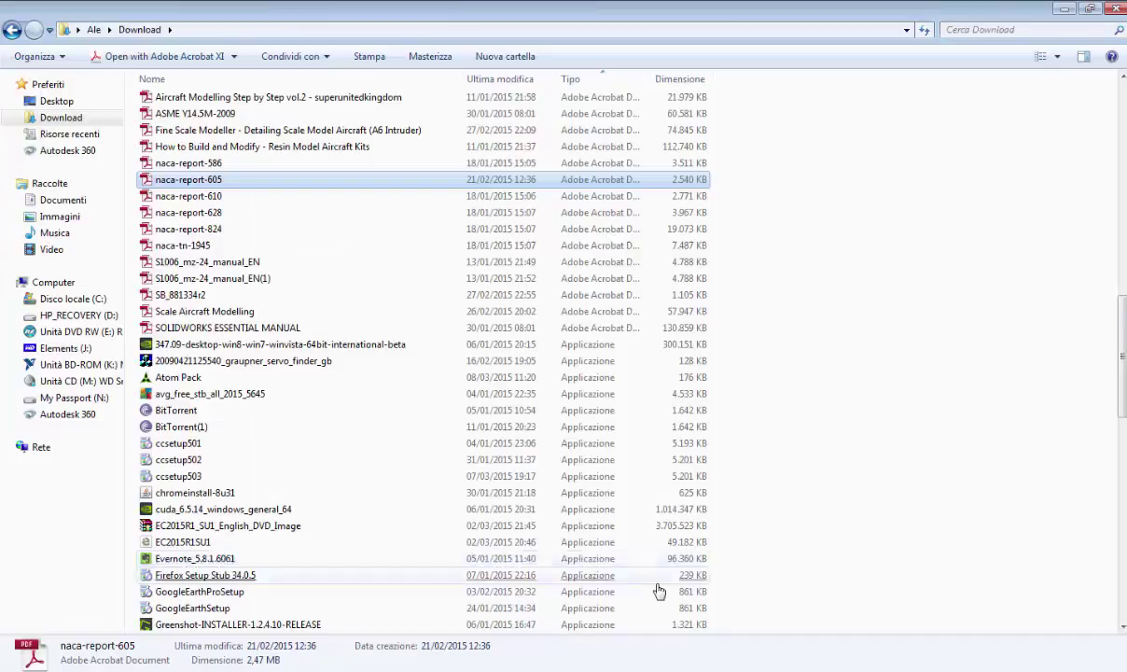
{"action": "left_click", "coordinate": [1064, 8]}
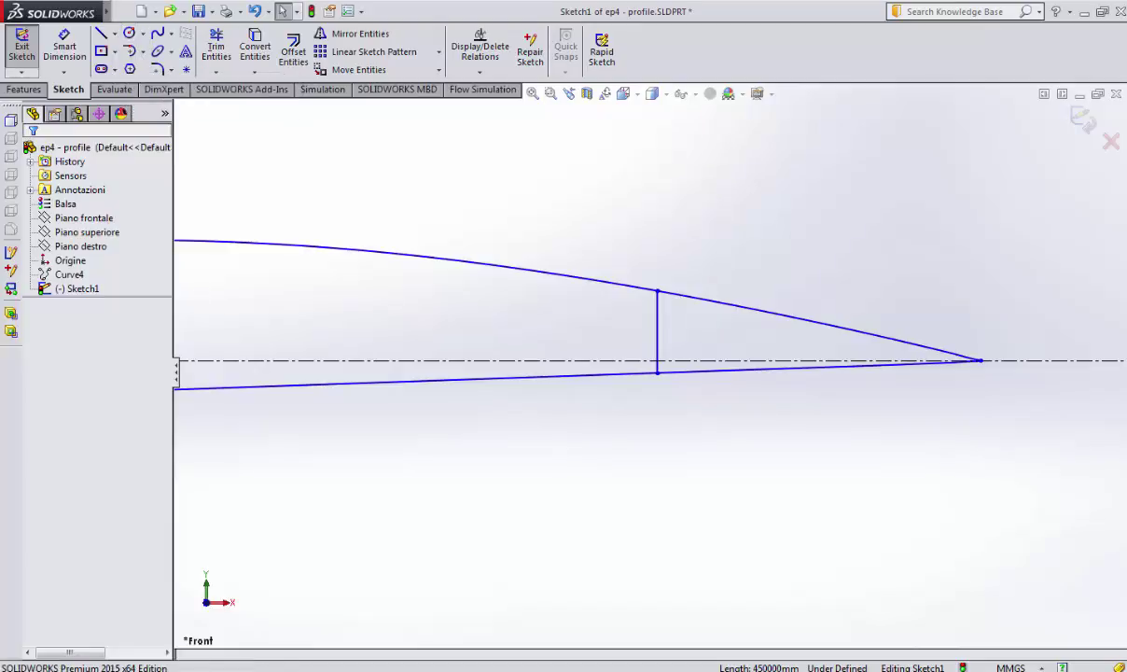
Switch to the materiali workbook in Excel and look through the tube list on the Carbonio sheet.
{"action": "left_click", "coordinate": [272, 644]}
{"action": "scroll", "coordinate": [445, 537], "scroll_direction": "up", "scroll_amount": 3}
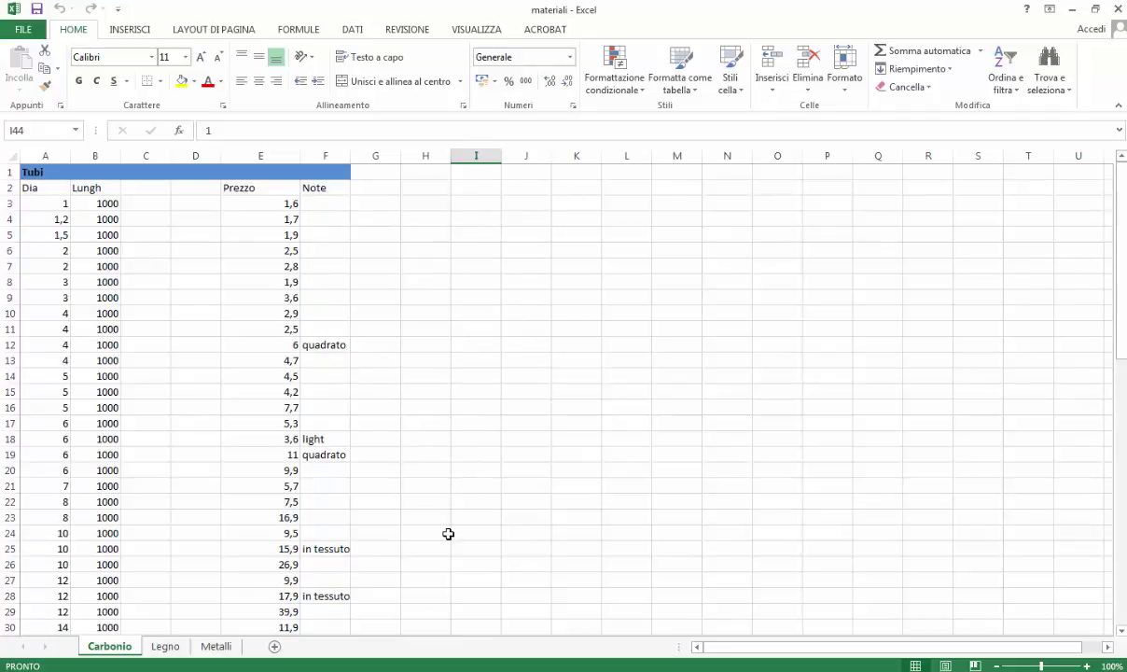
{"action": "scroll", "coordinate": [437, 524], "scroll_direction": "down", "scroll_amount": 2}
{"action": "scroll", "coordinate": [433, 520], "scroll_direction": "down", "scroll_amount": 3}
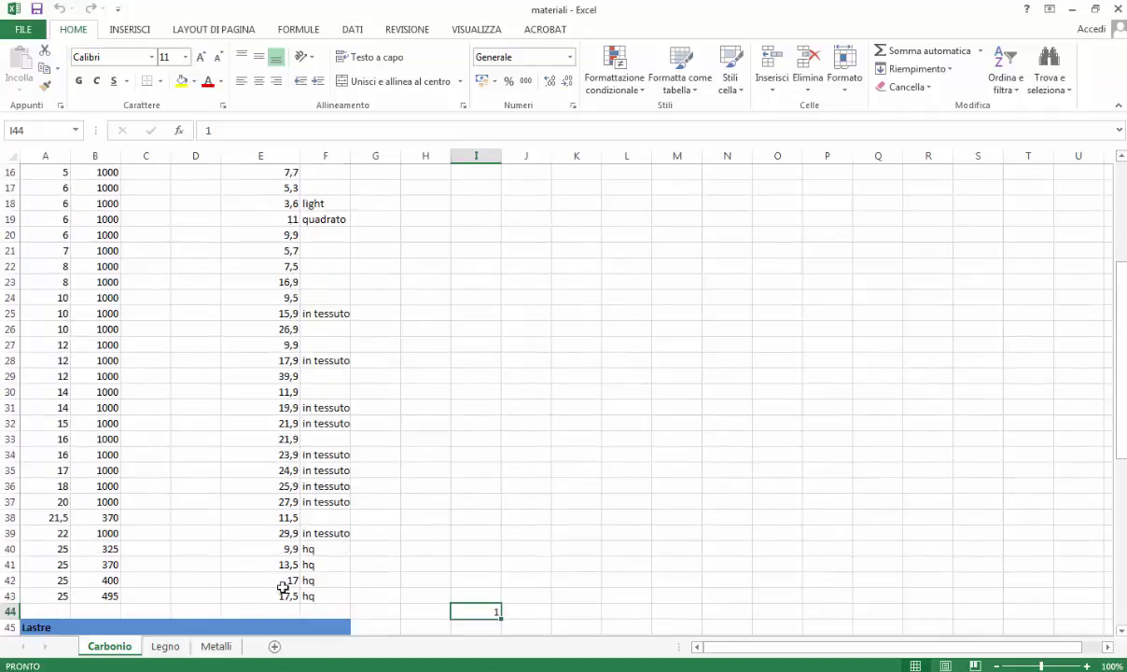
Review the aluminium tube sizes on the Metalli sheet and select the row with the 5 mm outside diameter.
{"action": "left_click", "coordinate": [216, 645]}
{"action": "scroll", "coordinate": [333, 528], "scroll_direction": "up", "scroll_amount": 5}
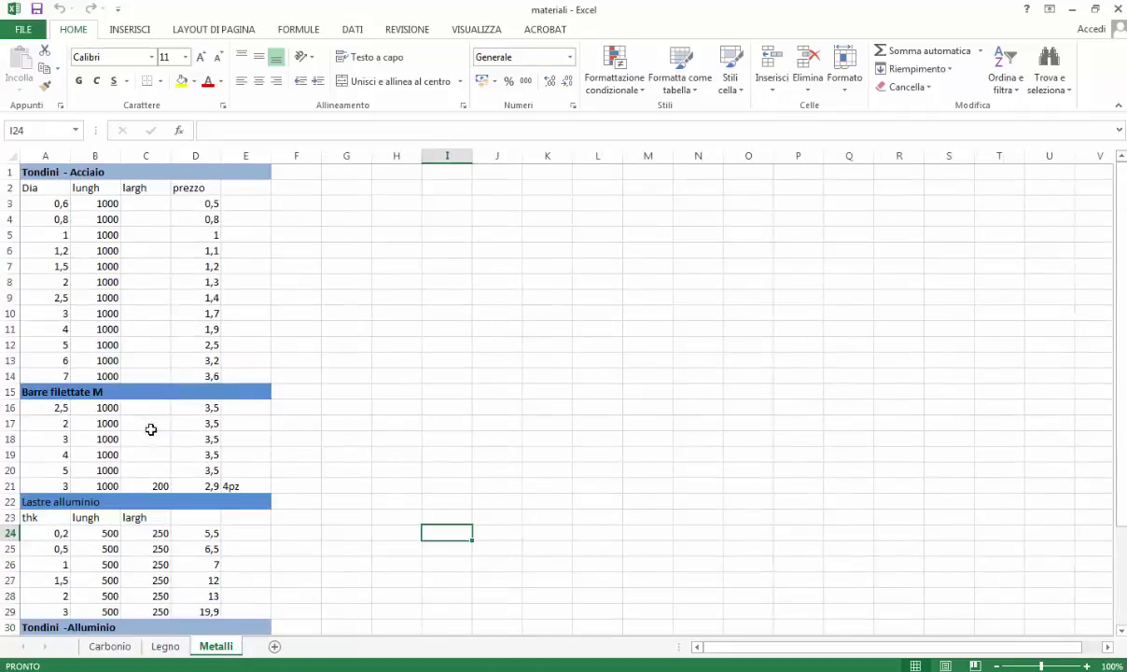
{"action": "scroll", "coordinate": [163, 443], "scroll_direction": "down", "scroll_amount": 2}
{"action": "scroll", "coordinate": [168, 452], "scroll_direction": "down", "scroll_amount": 3}
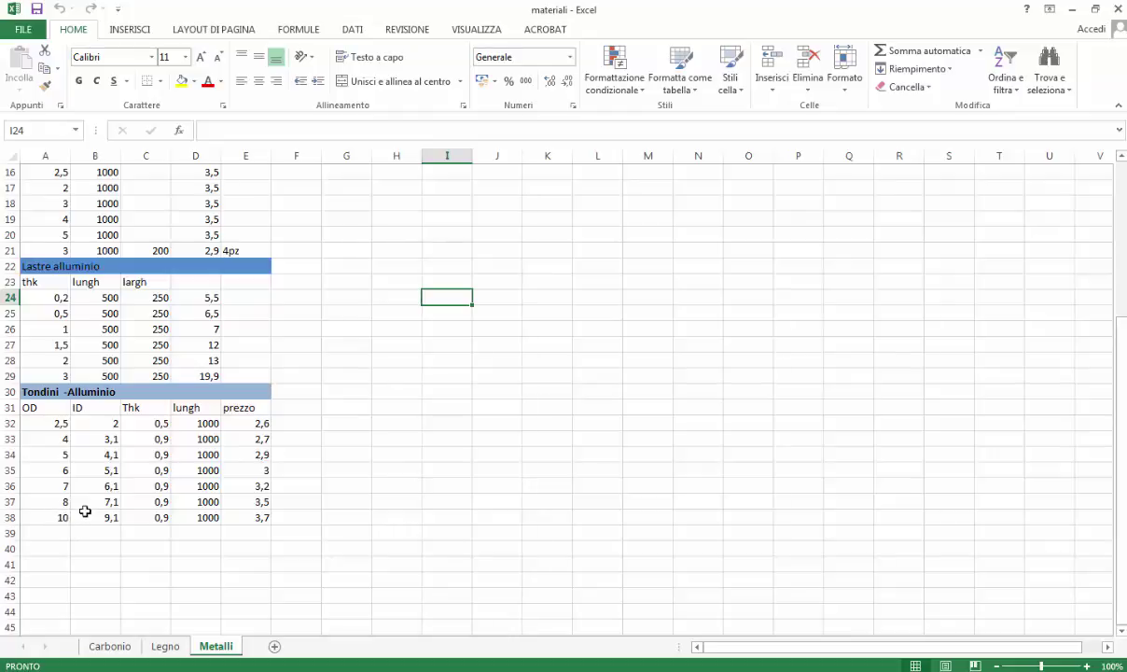
{"action": "left_click", "coordinate": [12, 454]}
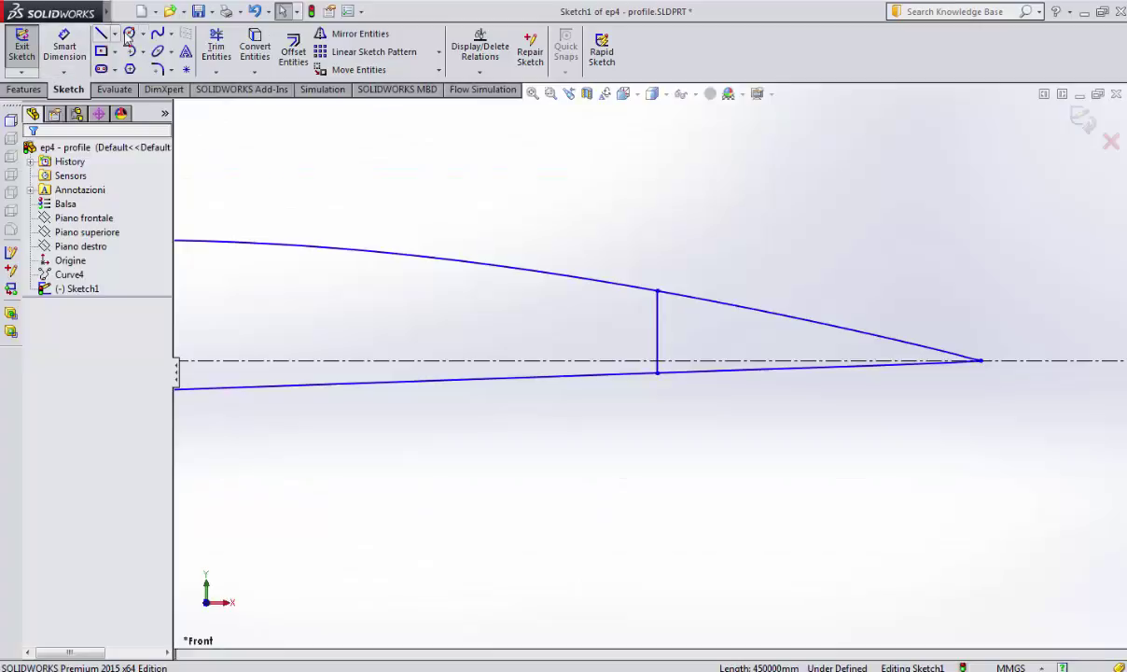
Back in SOLIDWORKS, draw a circle of 2.5 mm radius centred on the midpoint of the vertical aileron line.
{"action": "left_click", "coordinate": [129, 35]}
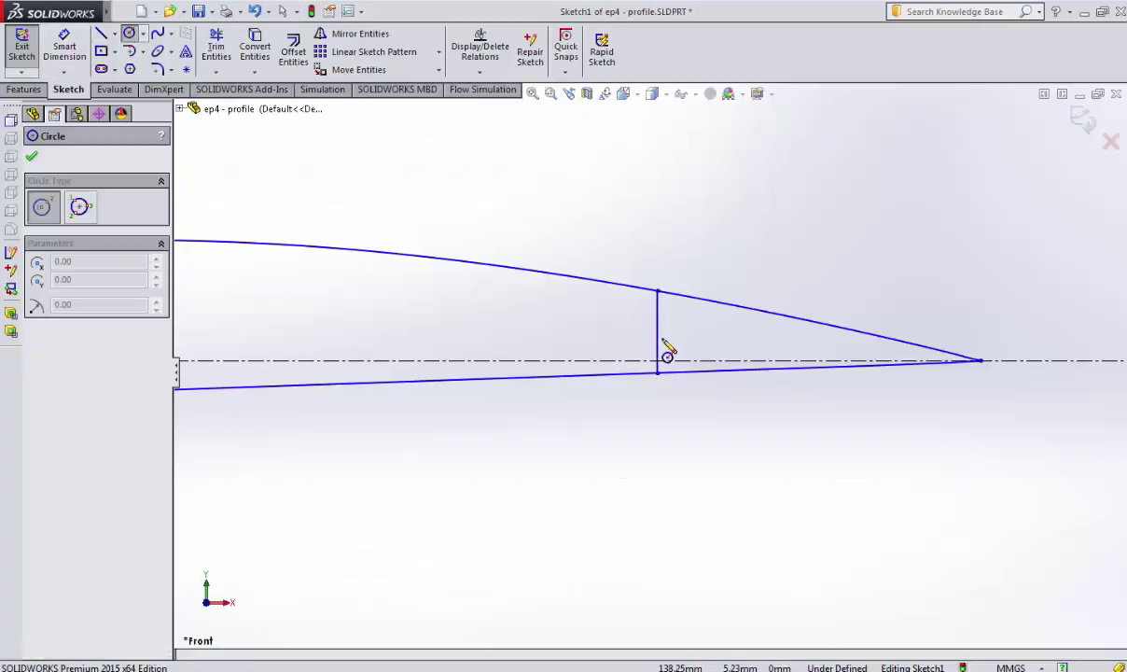
{"action": "left_click_drag", "start_coordinate": [657, 331], "coordinate": [670, 353]}
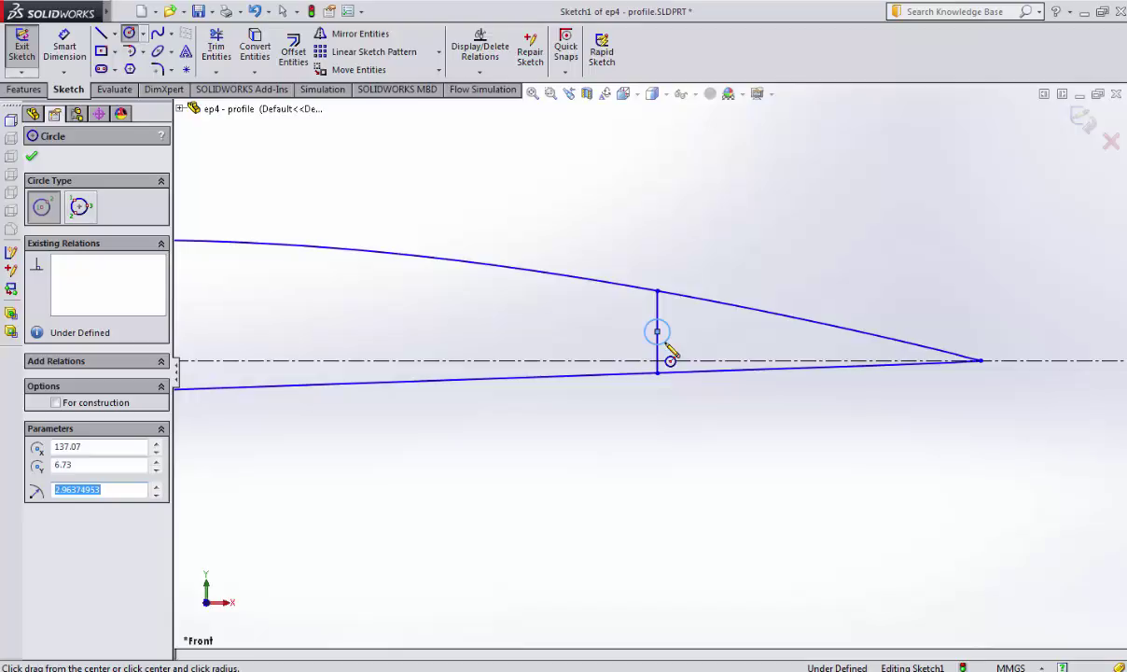
{"action": "type", "text": "2.5"}
{"action": "key", "text": "Return"}
{"action": "key", "text": "Escape"}
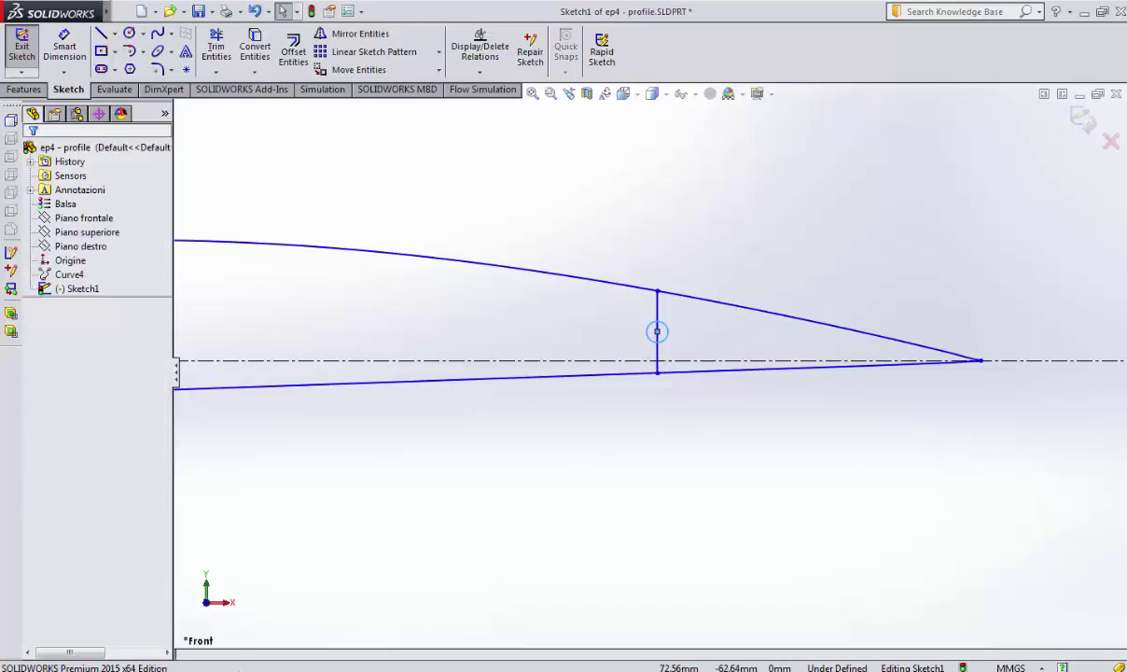
Check the tube sizes in the materiali workbook in Excel again.
{"action": "mouse_move", "coordinate": [249, 666]}
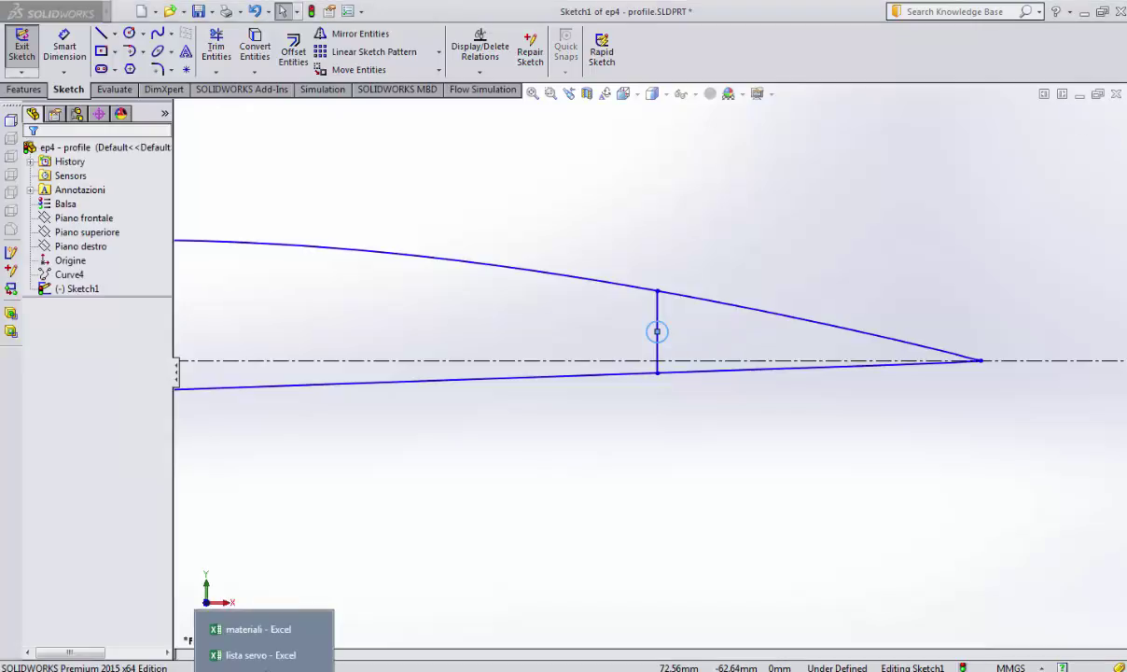
{"action": "left_click", "coordinate": [268, 634]}
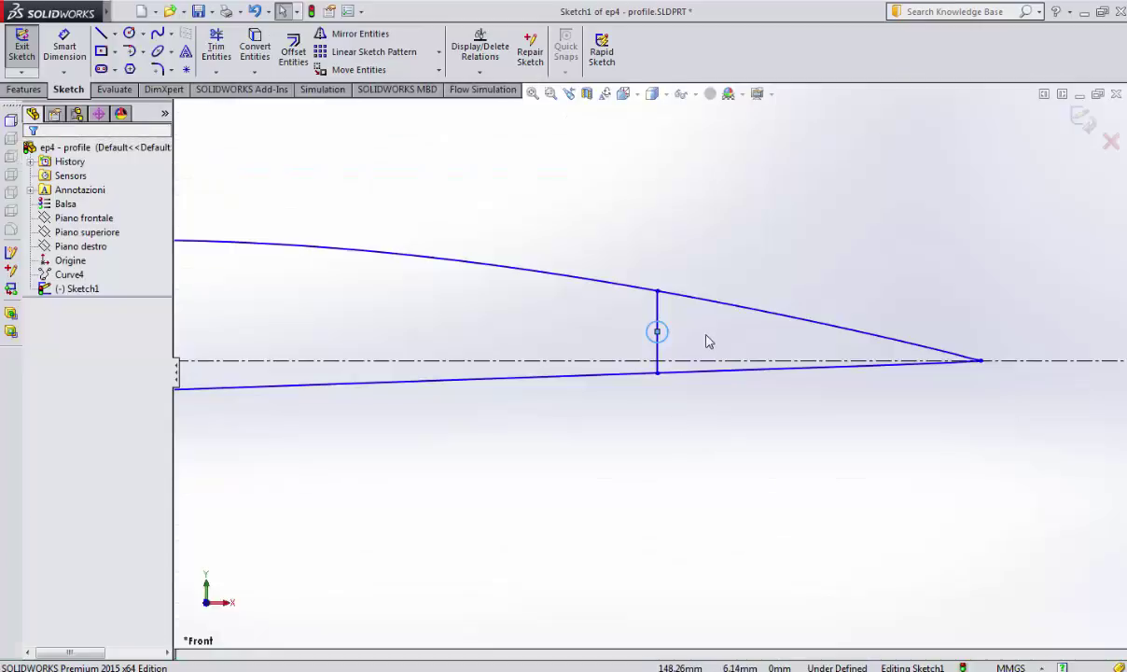
Dimension the vertical distance from the circle's centre to the aileron line's upper endpoint, and delete that dimension.
{"action": "scroll", "coordinate": [712, 285], "scroll_direction": "down", "scroll_amount": 3}
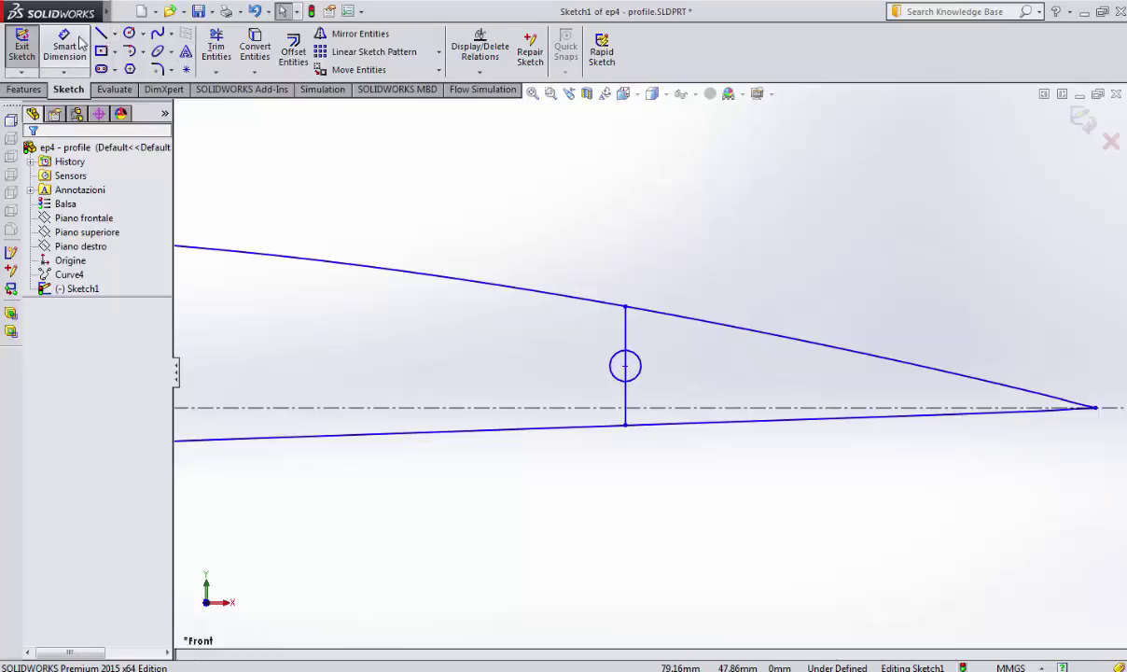
{"action": "left_click", "coordinate": [65, 44]}
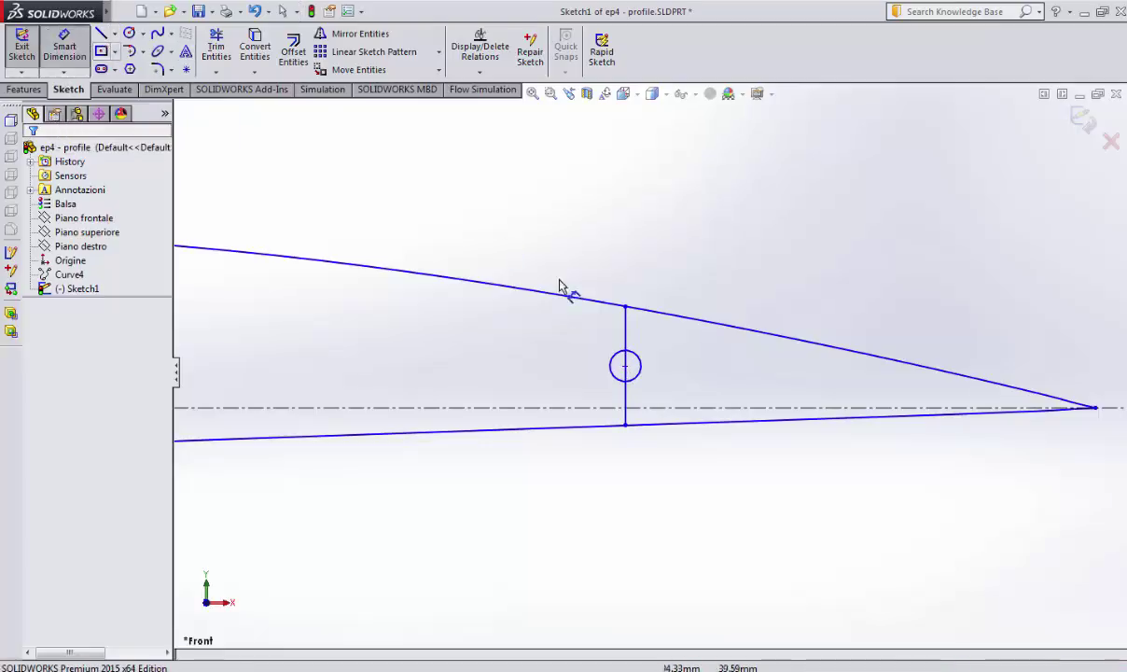
{"action": "left_click", "coordinate": [625, 366]}
{"action": "left_click", "coordinate": [625, 306]}
{"action": "left_click", "coordinate": [519, 320]}
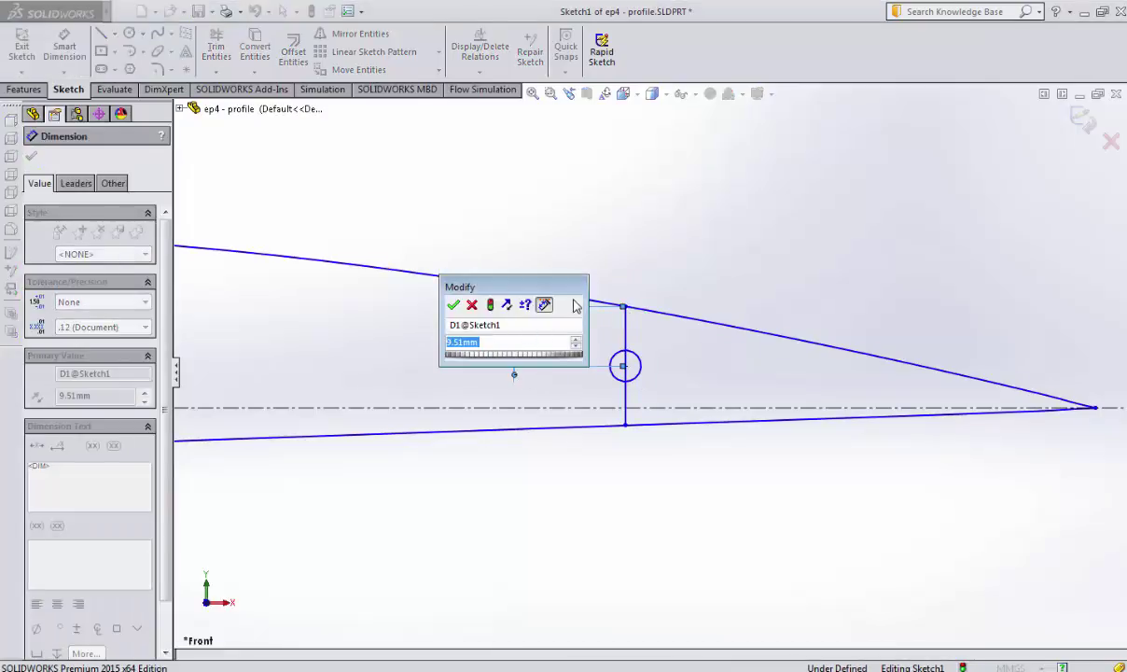
{"action": "left_click", "coordinate": [453, 306]}
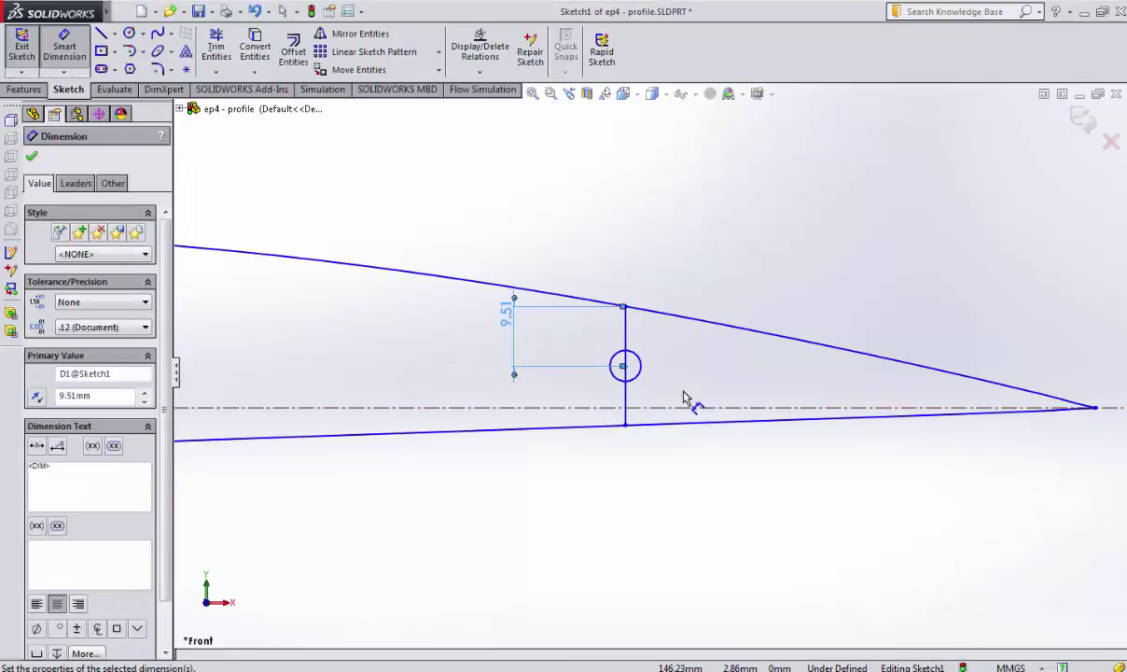
{"action": "left_click", "coordinate": [40, 159]}
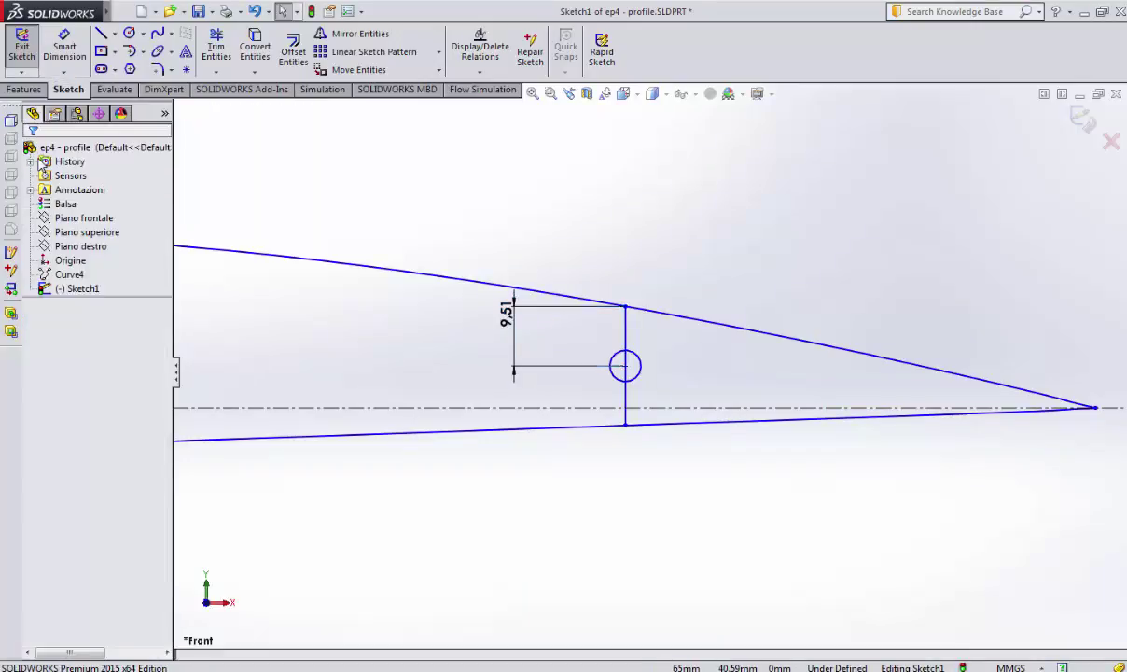
{"action": "left_click", "coordinate": [540, 375]}
{"action": "key", "text": "Delete"}
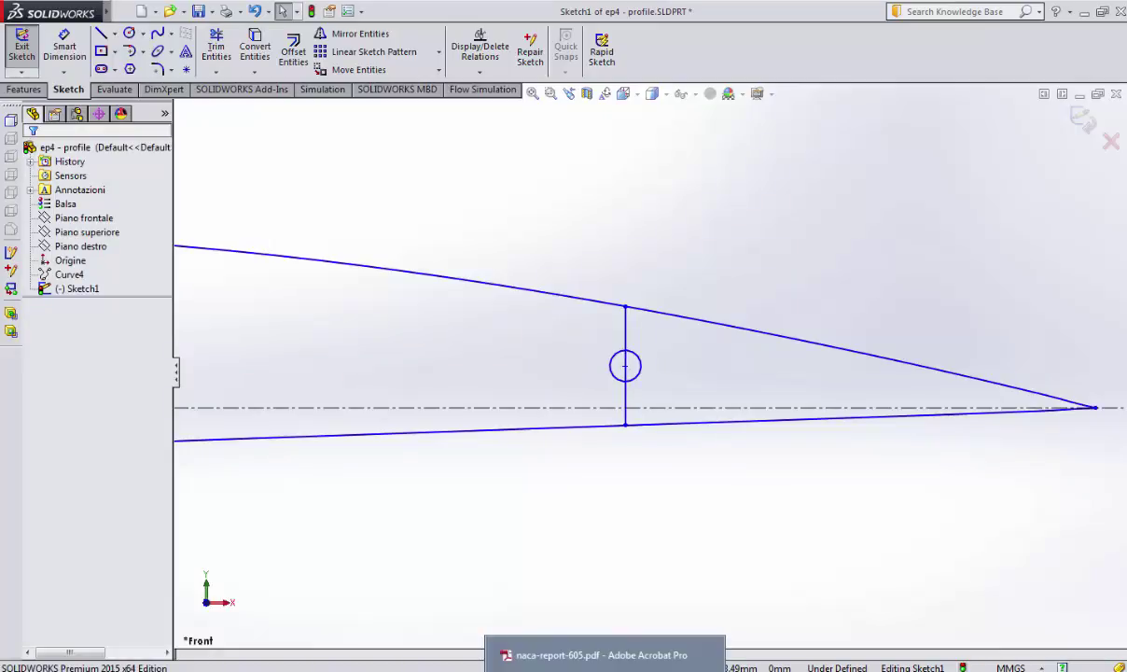
Check the aileron comparison in Table I (A) of naca-report-605.pdf in Adobe Acrobat Pro again.
{"action": "left_click", "coordinate": [604, 655]}
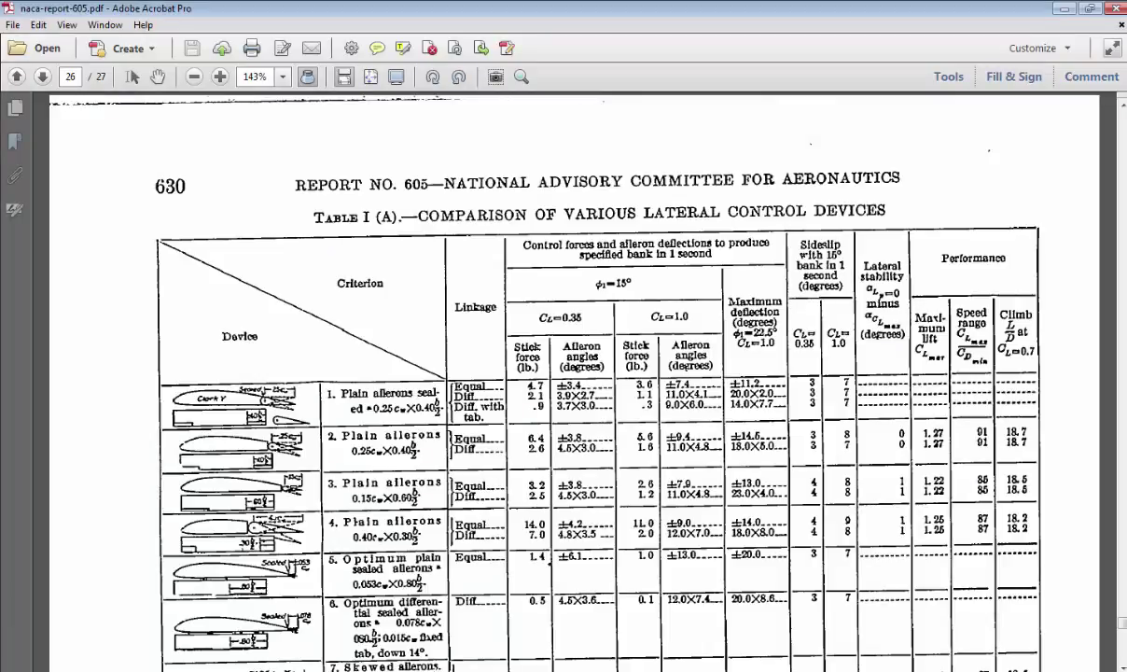
{"action": "key", "text": "alt+Tab"}
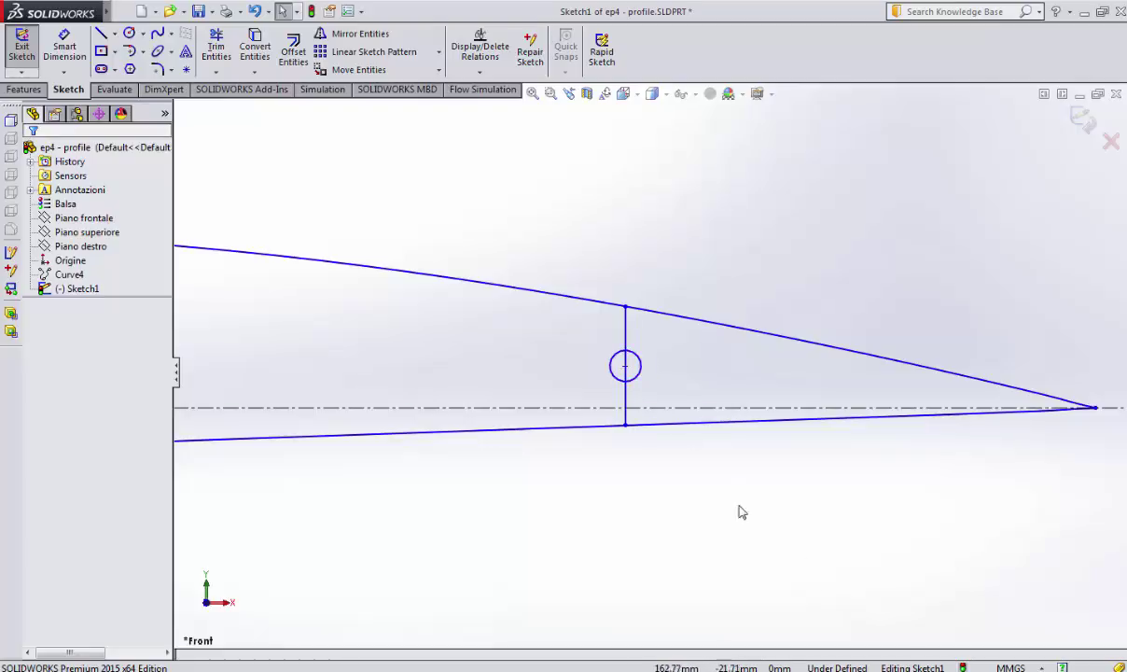
In SOLIDWORKS, measure the vertical aileron line's height and the distance from the circle's centre to the line's upper endpoint without adding dimensions.
{"action": "left_click", "coordinate": [64, 47]}
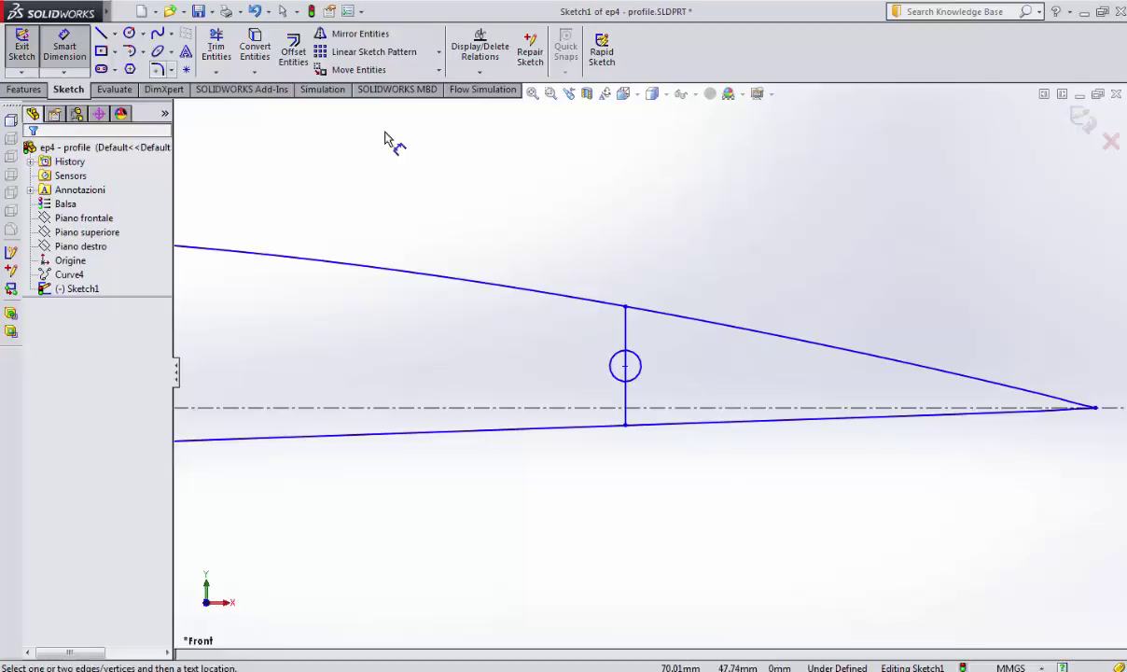
{"action": "left_click", "coordinate": [625, 367]}
{"action": "key", "text": "Escape"}
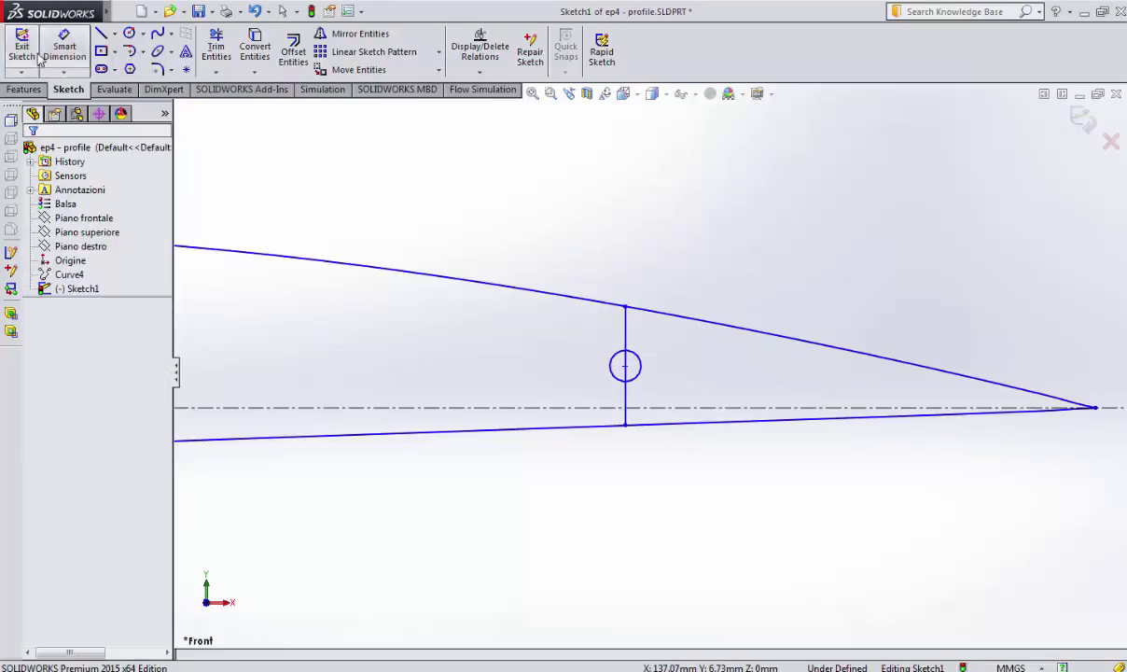
{"action": "left_click", "coordinate": [64, 46]}
{"action": "left_click", "coordinate": [64, 37]}
{"action": "left_click", "coordinate": [625, 307]}
{"action": "left_click", "coordinate": [625, 425]}
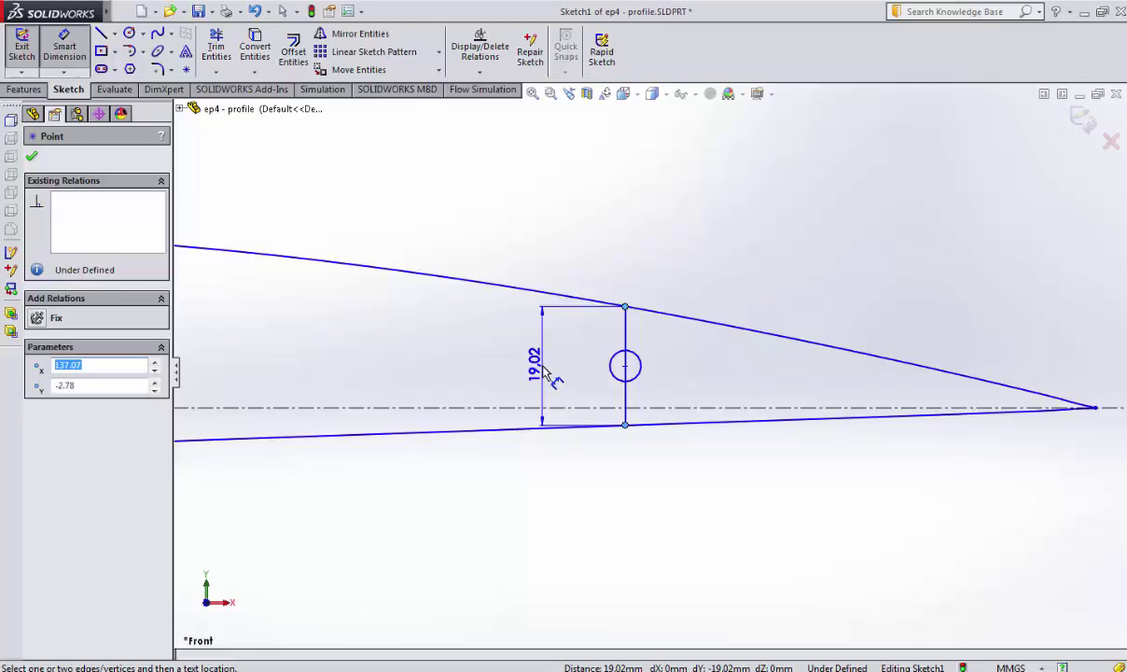
{"action": "key", "text": "Escape"}
{"action": "left_click", "coordinate": [625, 365]}
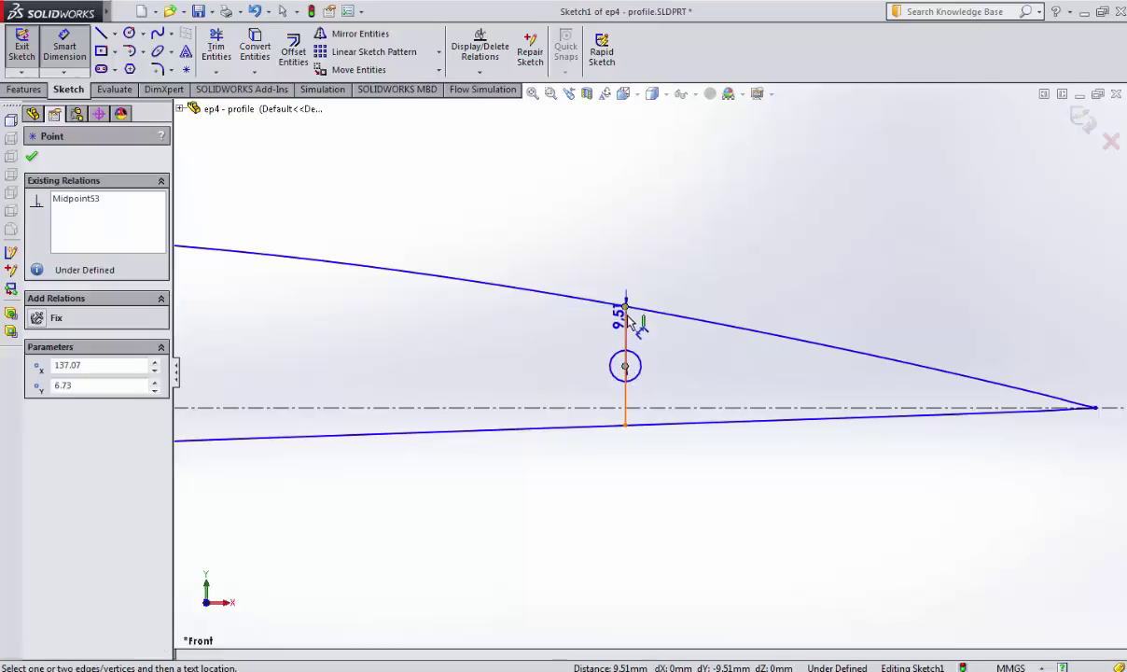
{"action": "left_click", "coordinate": [631, 313]}
{"action": "key", "text": "Escape"}
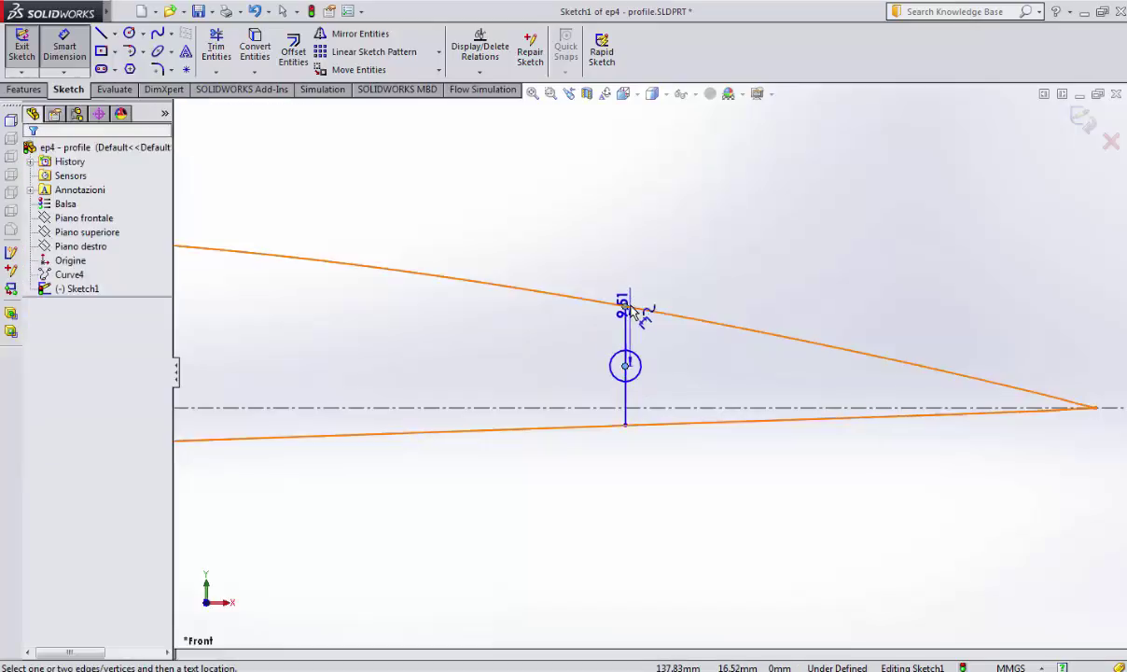
{"action": "key", "text": "Escape"}
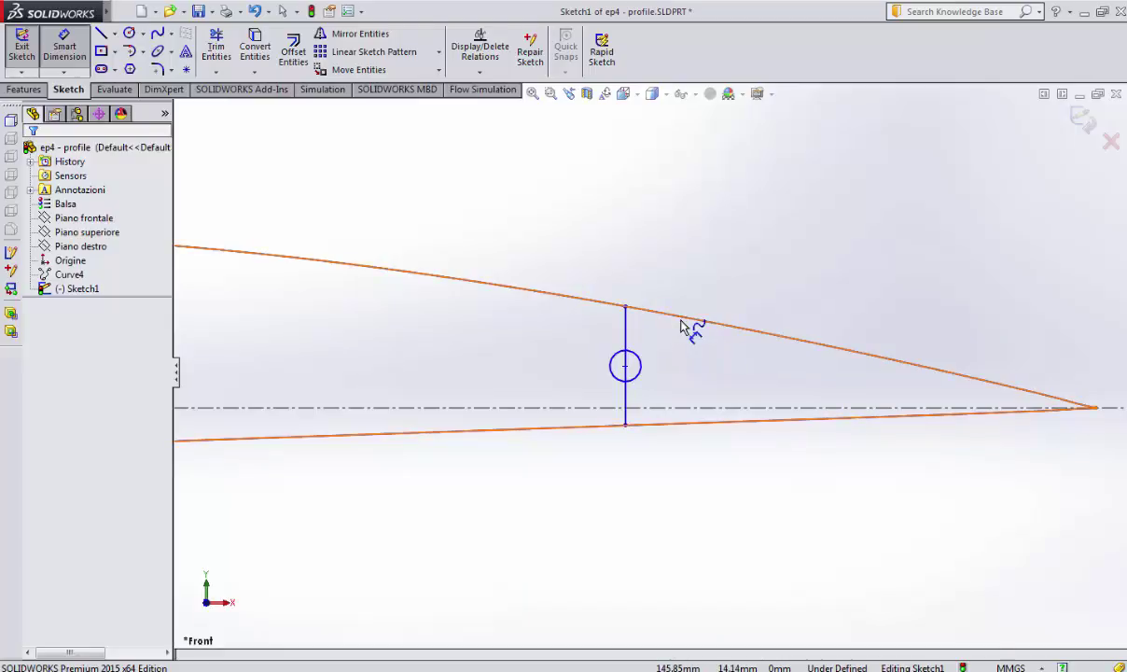
Draw a circle of about 9.51 mm radius concentric with the tube circle, passing through the vertical aileron line's lower endpoint.
{"action": "left_click", "coordinate": [144, 34]}
{"action": "left_click", "coordinate": [159, 51]}
{"action": "left_click", "coordinate": [626, 366]}
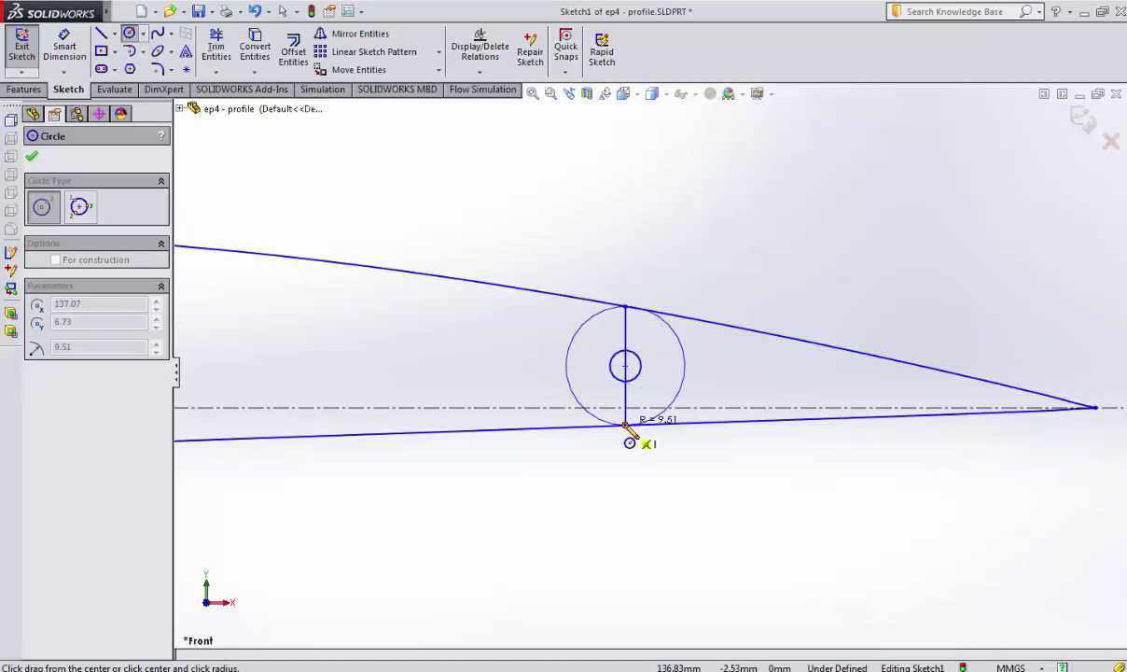
{"action": "left_click", "coordinate": [626, 425]}
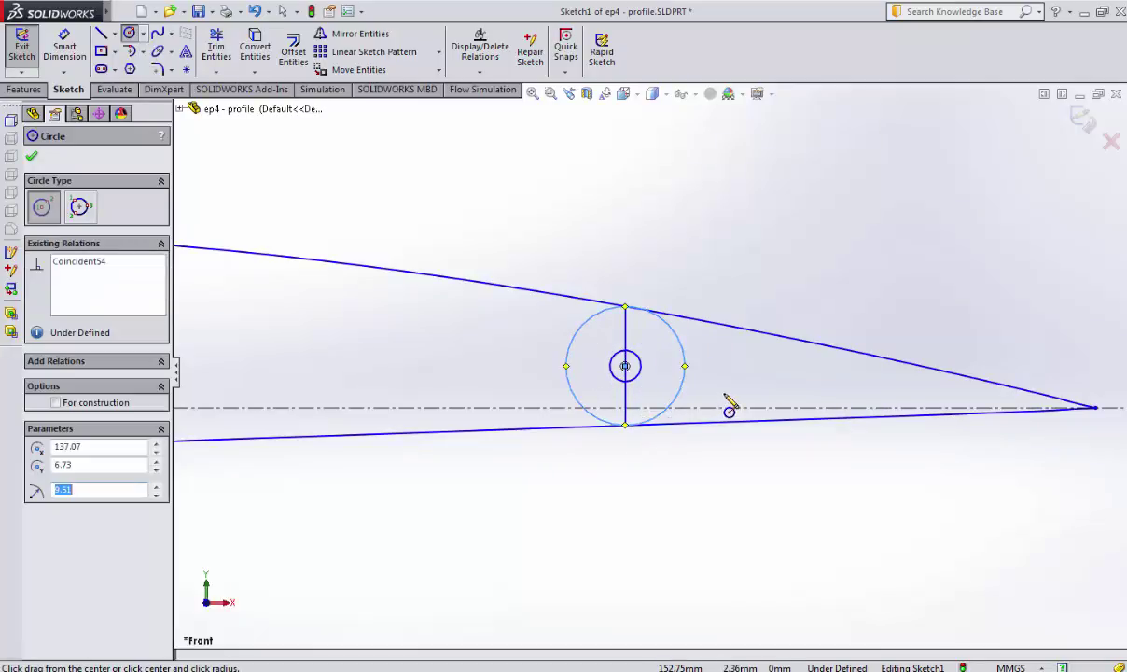
{"action": "key", "text": "Escape"}
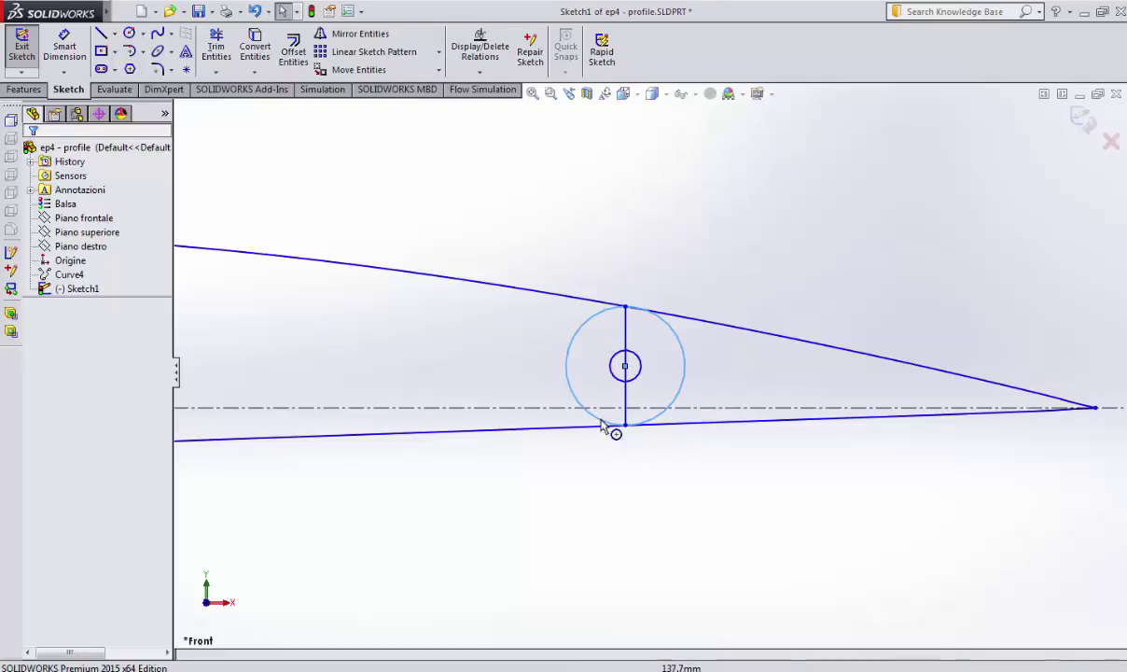
Draw a vertical line of infinite length just ahead of the large circle, about 11.15 mm from its centre.
{"action": "left_click", "coordinate": [114, 33]}
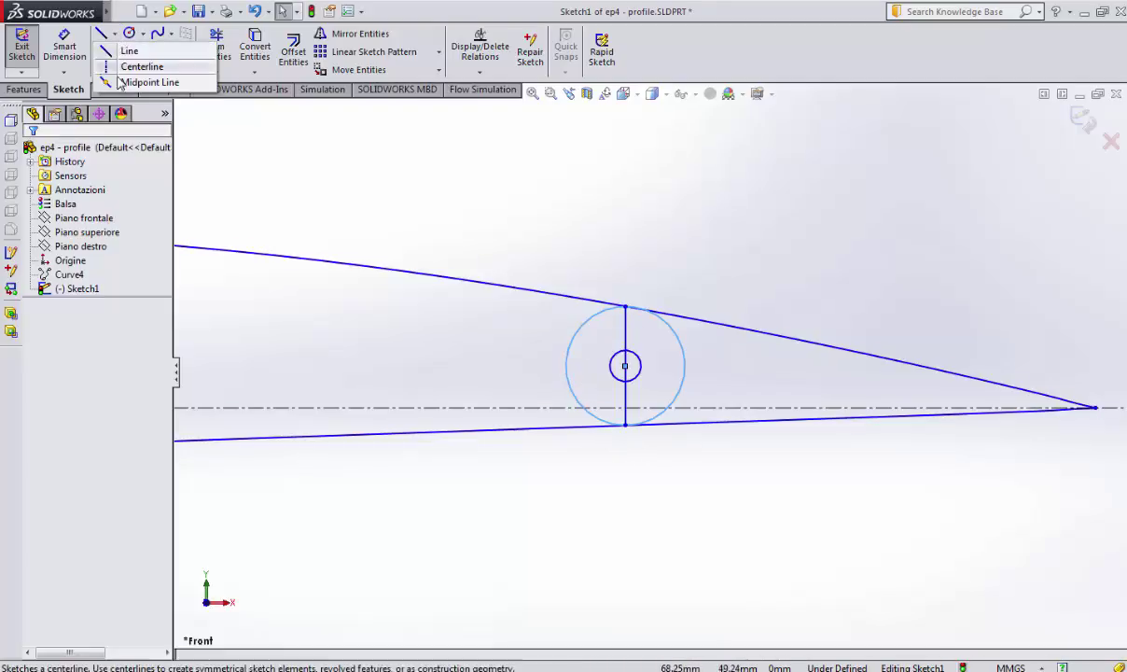
{"action": "left_click", "coordinate": [125, 50]}
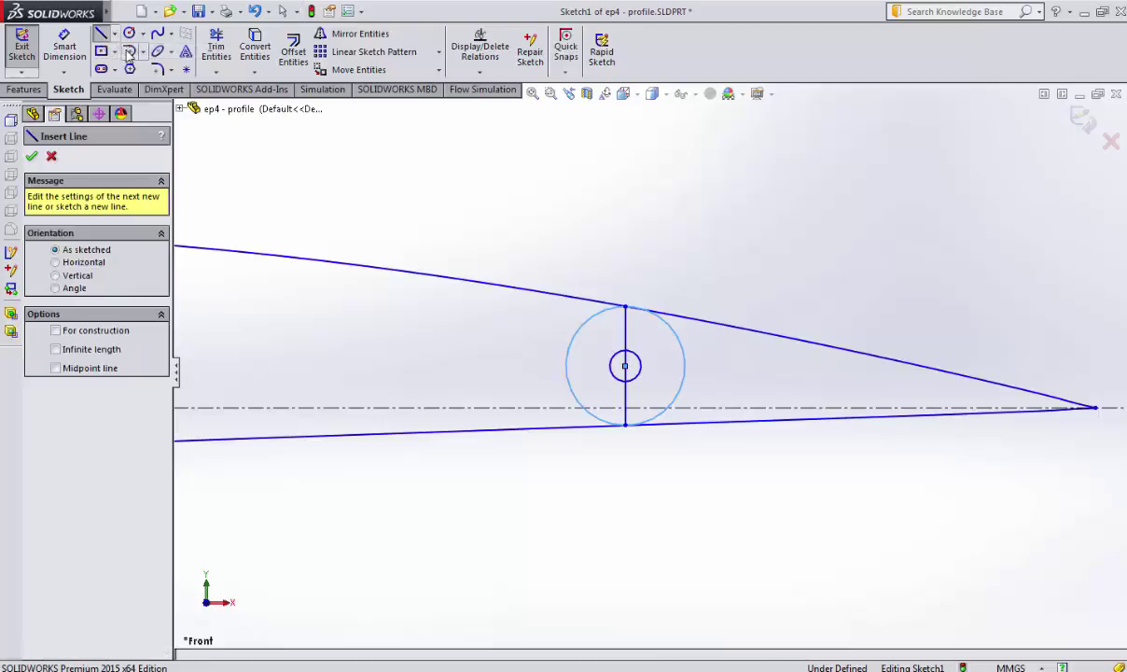
{"action": "left_click", "coordinate": [55, 275]}
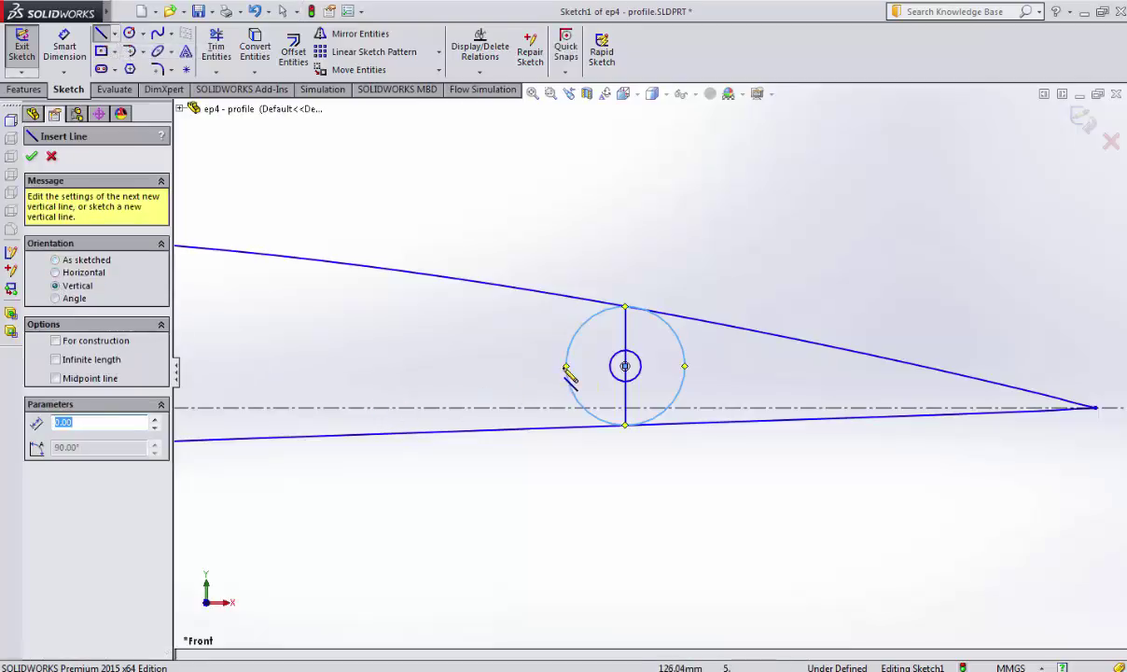
{"action": "left_click", "coordinate": [56, 360]}
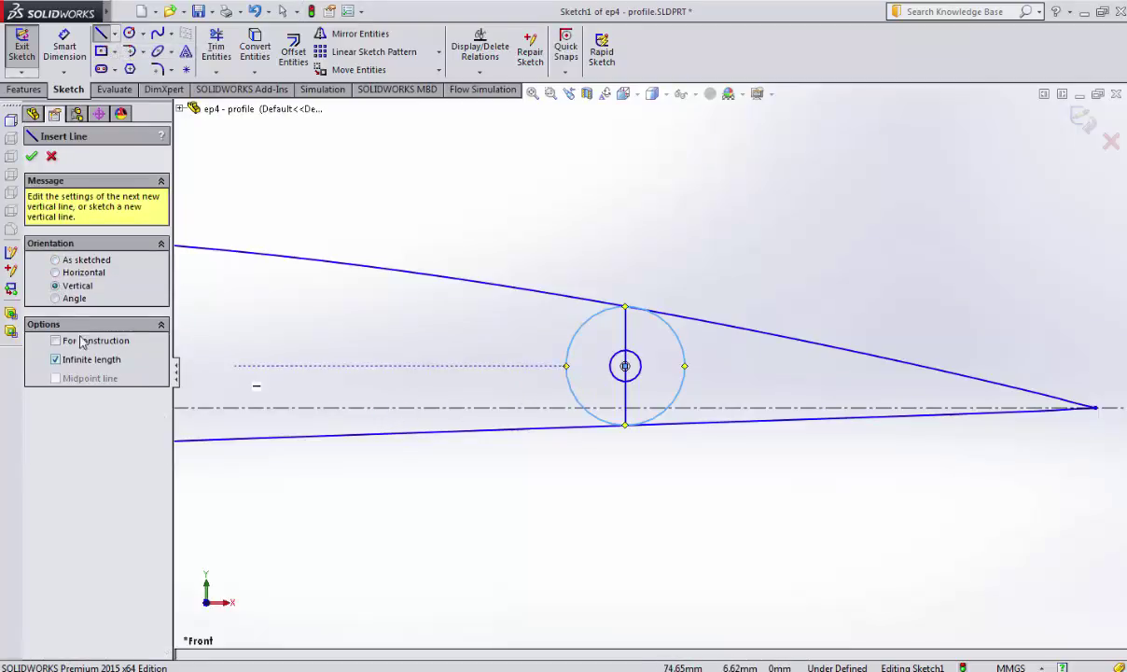
{"action": "left_click", "coordinate": [556, 373]}
{"action": "key", "text": "Escape"}
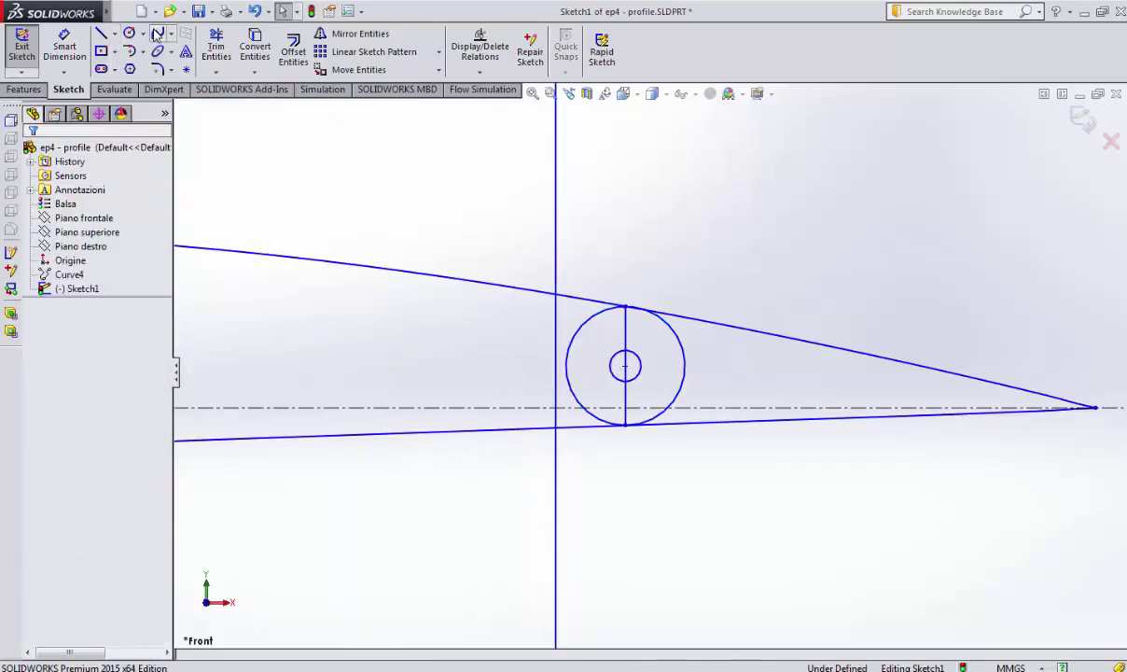
Dimension the horizontal distance from the circles' centre to the infinite vertical line and set it to 11 mm.
{"action": "left_click", "coordinate": [64, 48]}
{"action": "left_click", "coordinate": [623, 367]}
{"action": "left_click", "coordinate": [560, 369]}
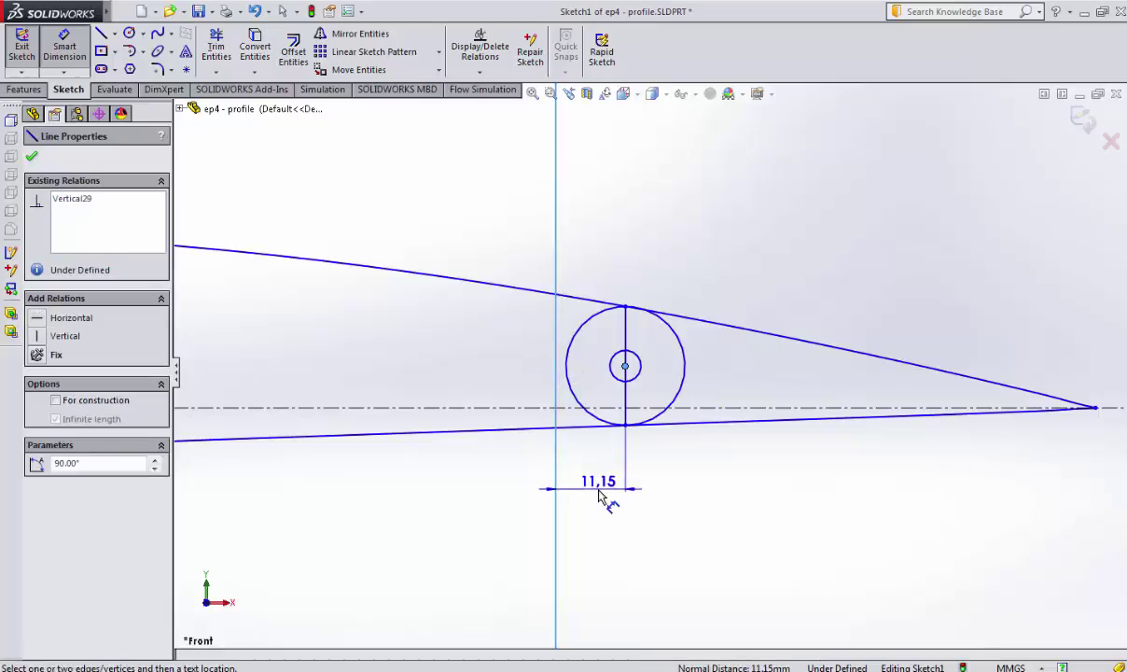
{"action": "left_click", "coordinate": [603, 492]}
{"action": "type", "text": "1"}
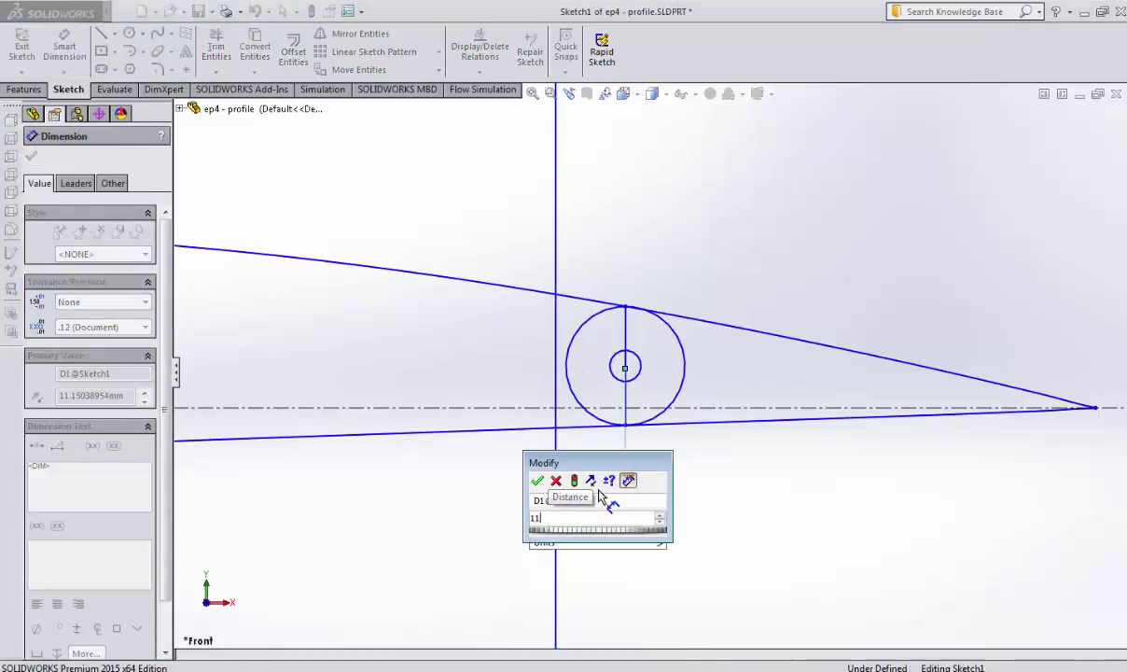
{"action": "type", "text": "1"}
{"action": "key", "text": "Return"}
{"action": "key", "text": "Escape"}
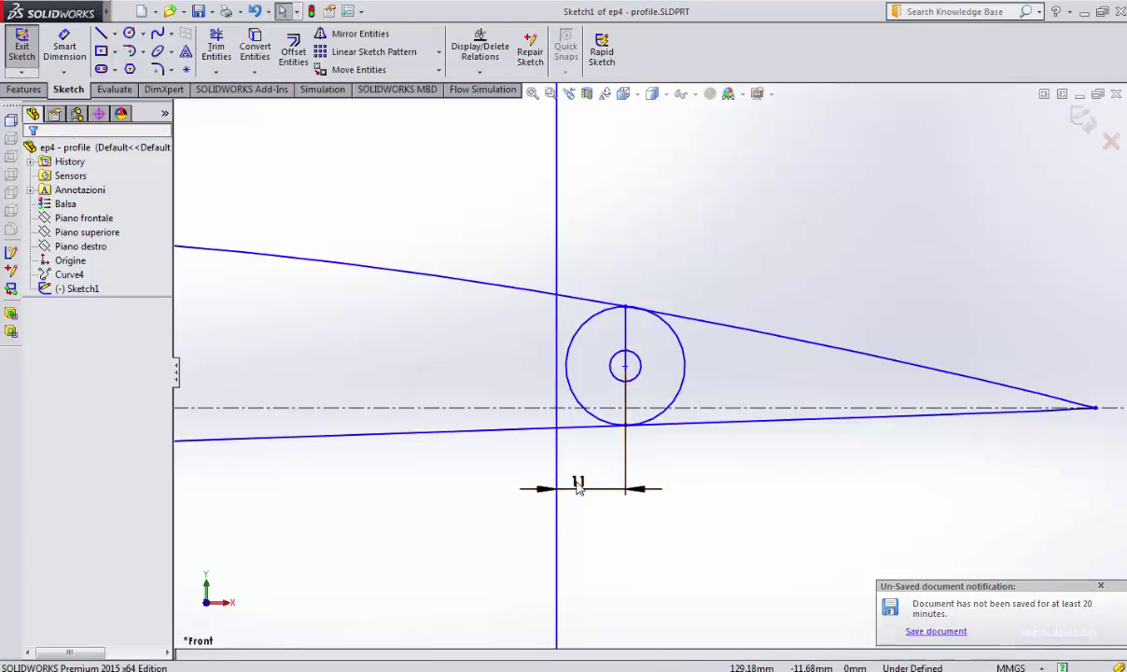
Rebuild the part and reopen Sketch1 for editing.
{"action": "key", "text": "ctrl+b"}
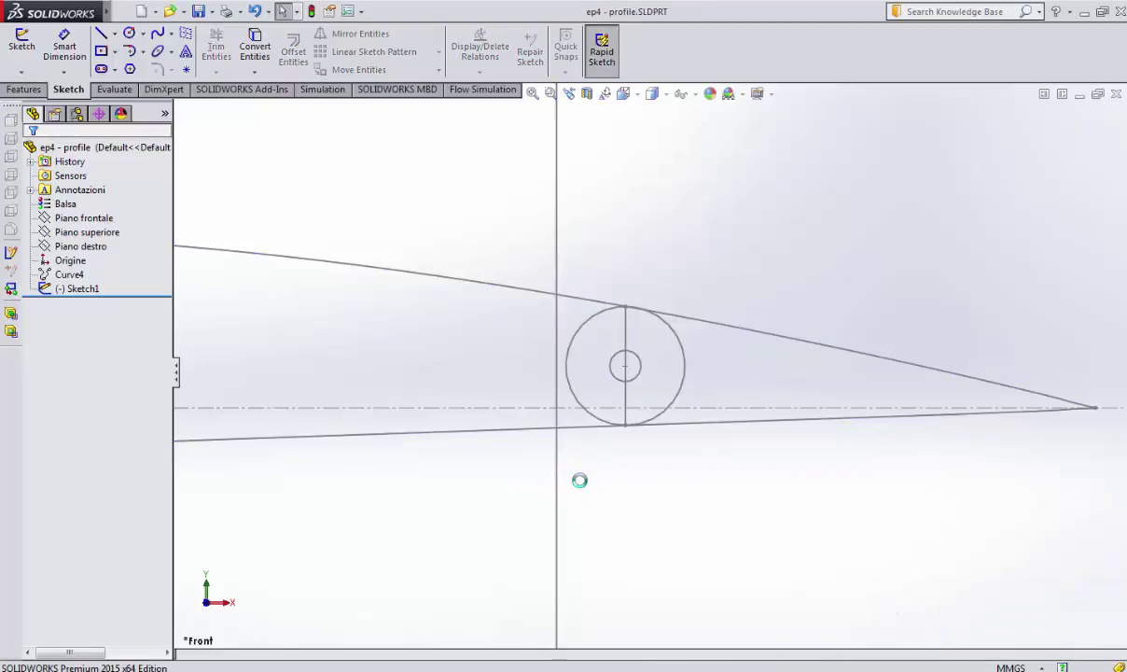
{"action": "left_click", "coordinate": [80, 289]}
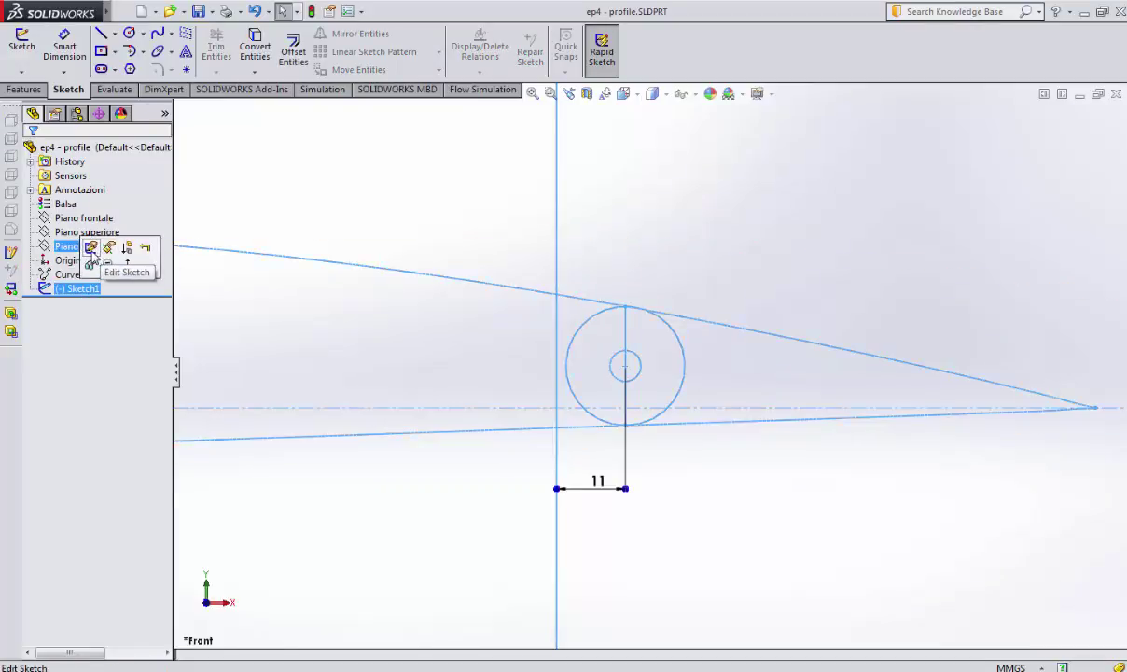
{"action": "left_click", "coordinate": [90, 248]}
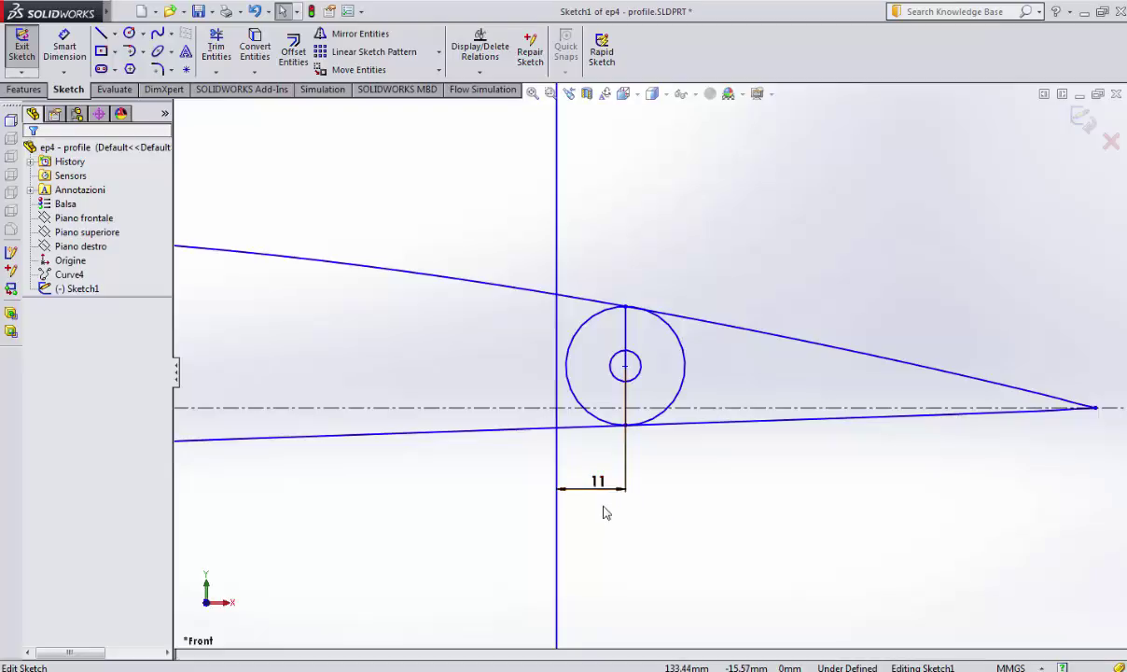
{"action": "double_click", "coordinate": [599, 483]}
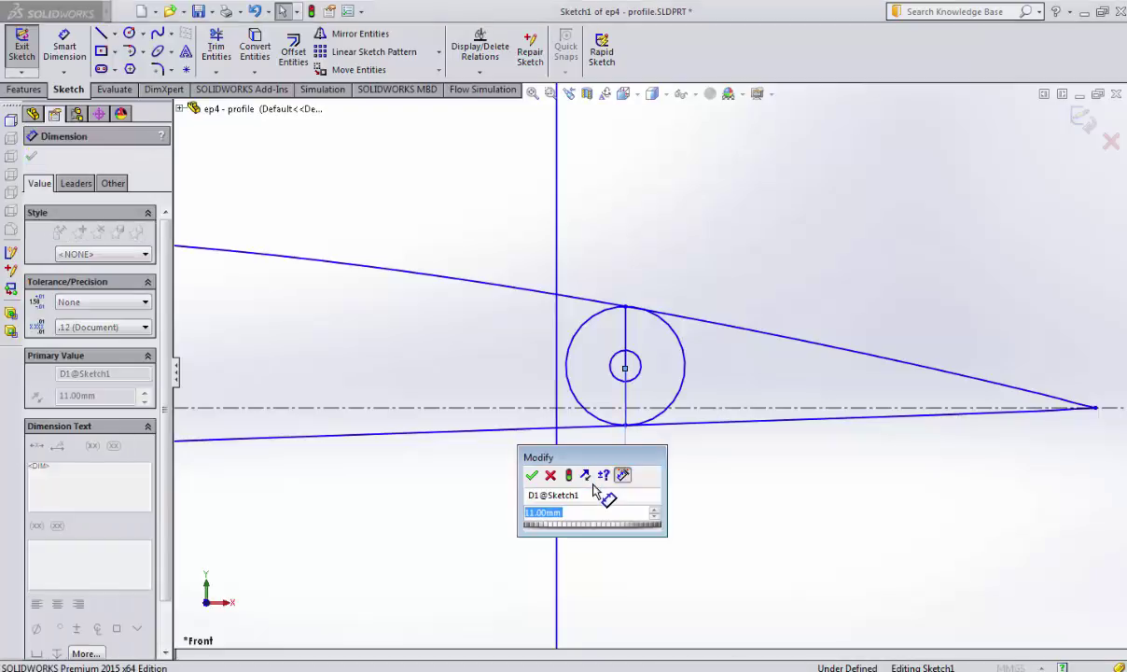
{"action": "left_click", "coordinate": [540, 512]}
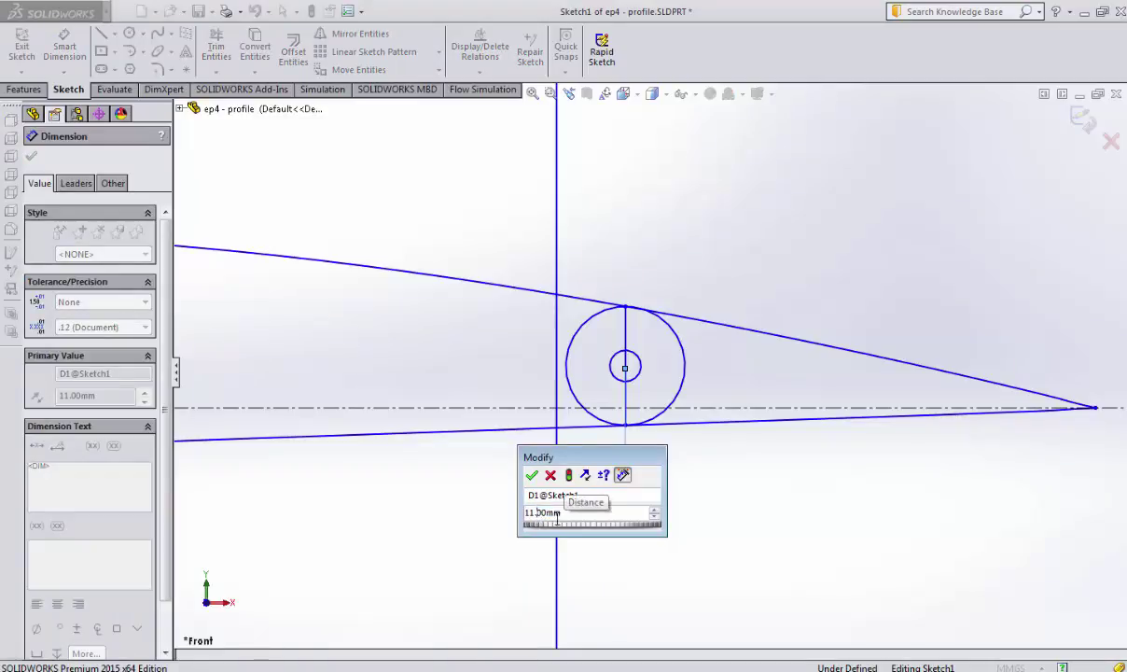
{"action": "left_click", "coordinate": [551, 475]}
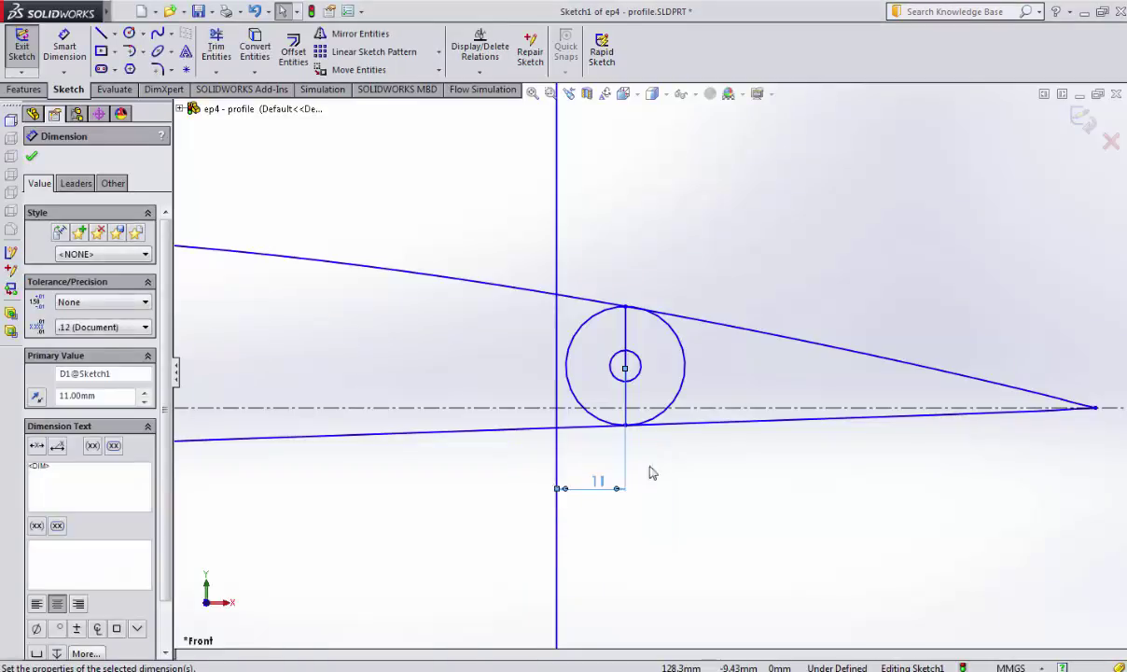
Inspect the line and circles against the whole airfoil, and check the material sizes in the materiali workbook in Excel.
{"action": "scroll", "coordinate": [730, 482], "scroll_direction": "up", "scroll_amount": 7}
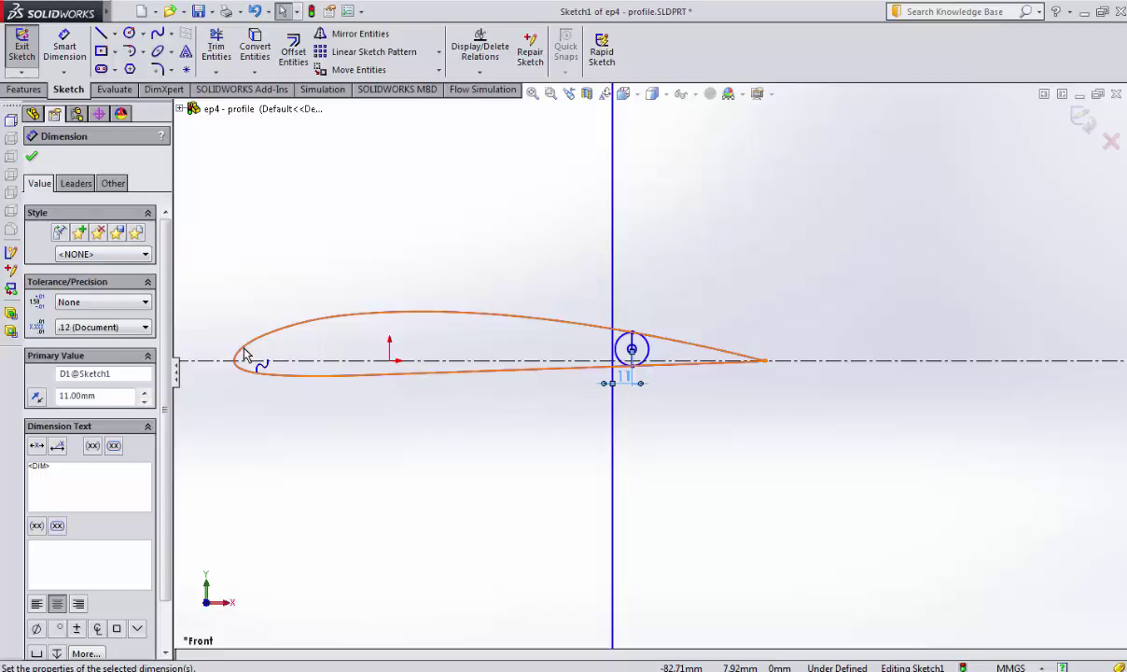
{"action": "scroll", "coordinate": [658, 387], "scroll_direction": "down", "scroll_amount": 2}
{"action": "scroll", "coordinate": [724, 364], "scroll_direction": "down", "scroll_amount": 4}
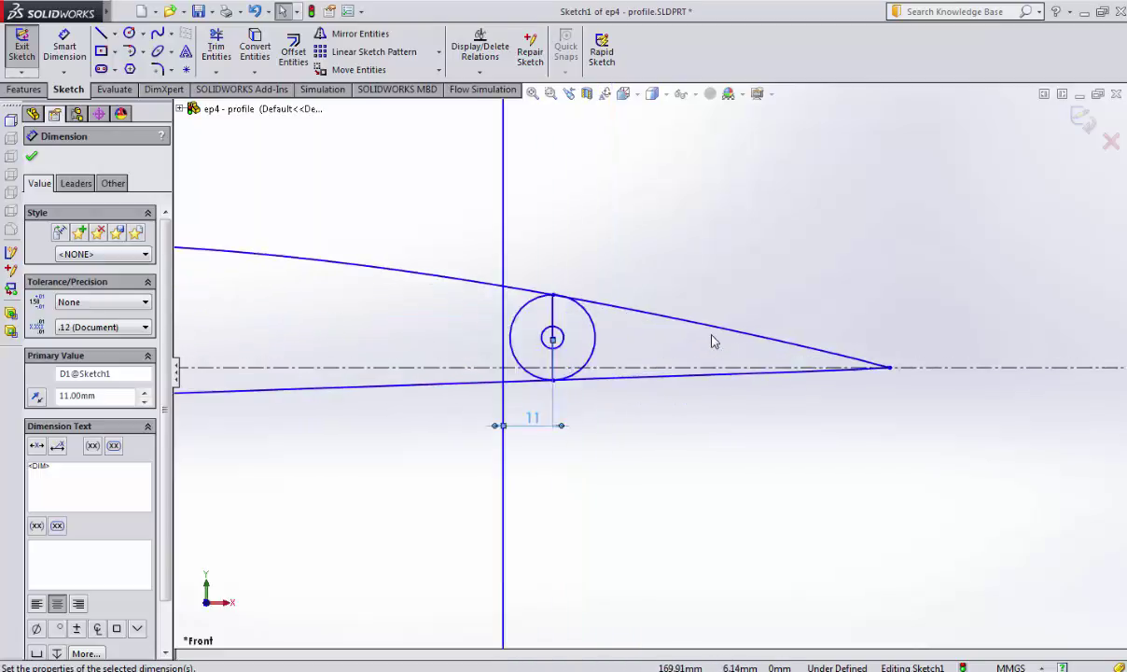
{"action": "scroll", "coordinate": [620, 362], "scroll_direction": "down", "scroll_amount": 3}
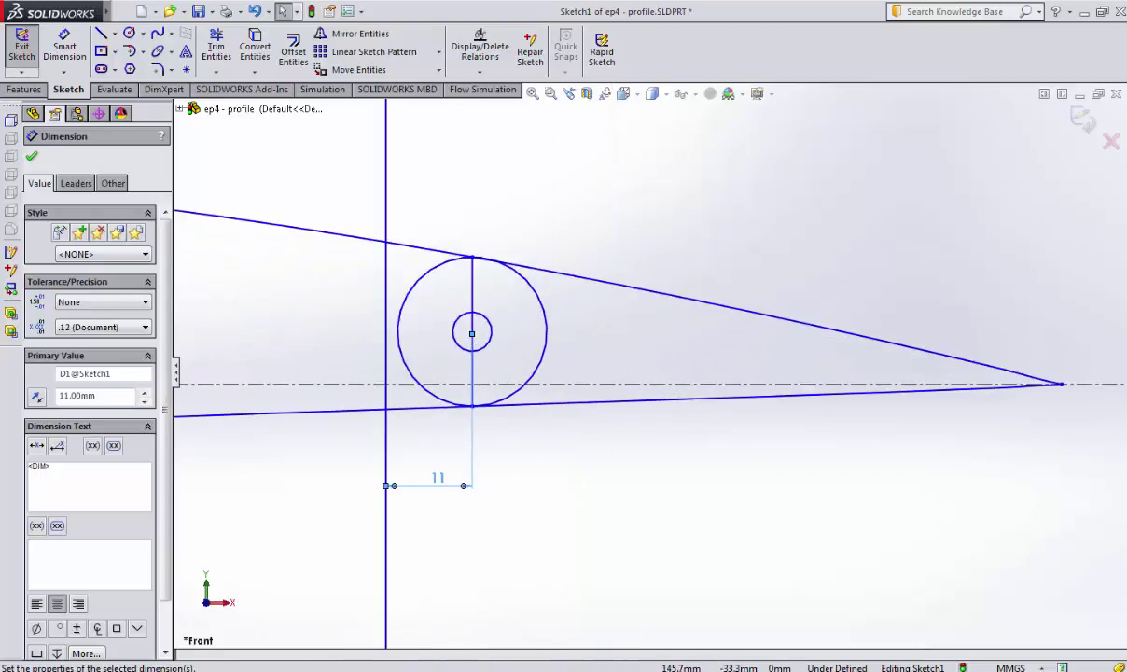
{"action": "mouse_move", "coordinate": [265, 670]}
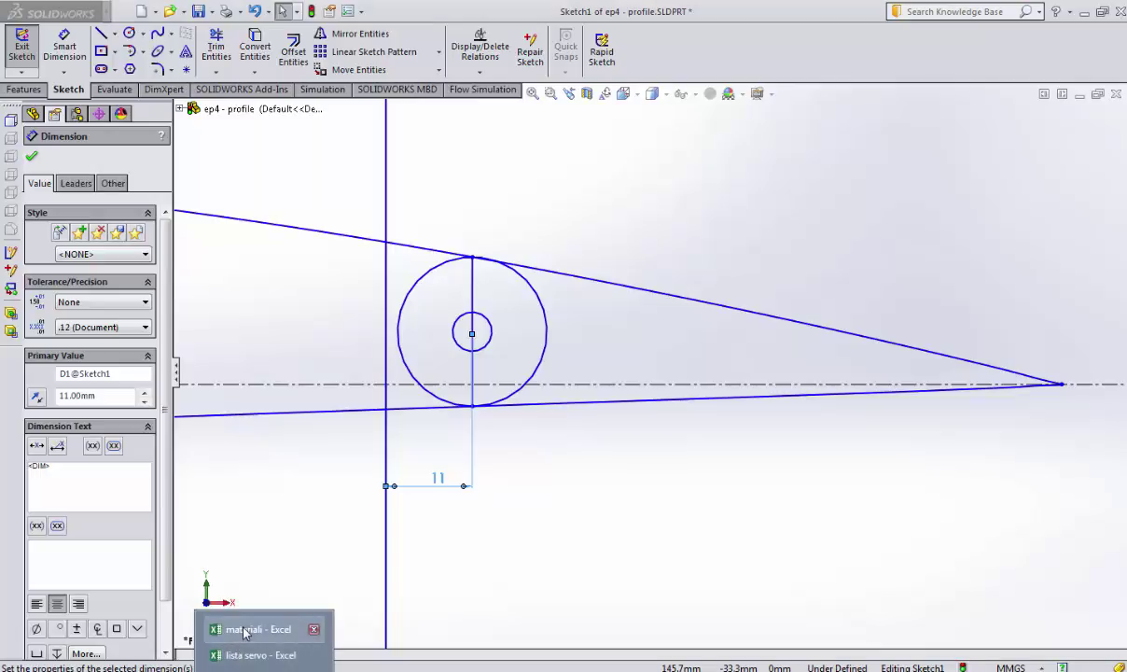
{"action": "left_click", "coordinate": [245, 632]}
{"action": "scroll", "coordinate": [311, 485], "scroll_direction": "up", "scroll_amount": 6}
{"action": "scroll", "coordinate": [342, 523], "scroll_direction": "down", "scroll_amount": 2}
{"action": "scroll", "coordinate": [350, 516], "scroll_direction": "down", "scroll_amount": 3}
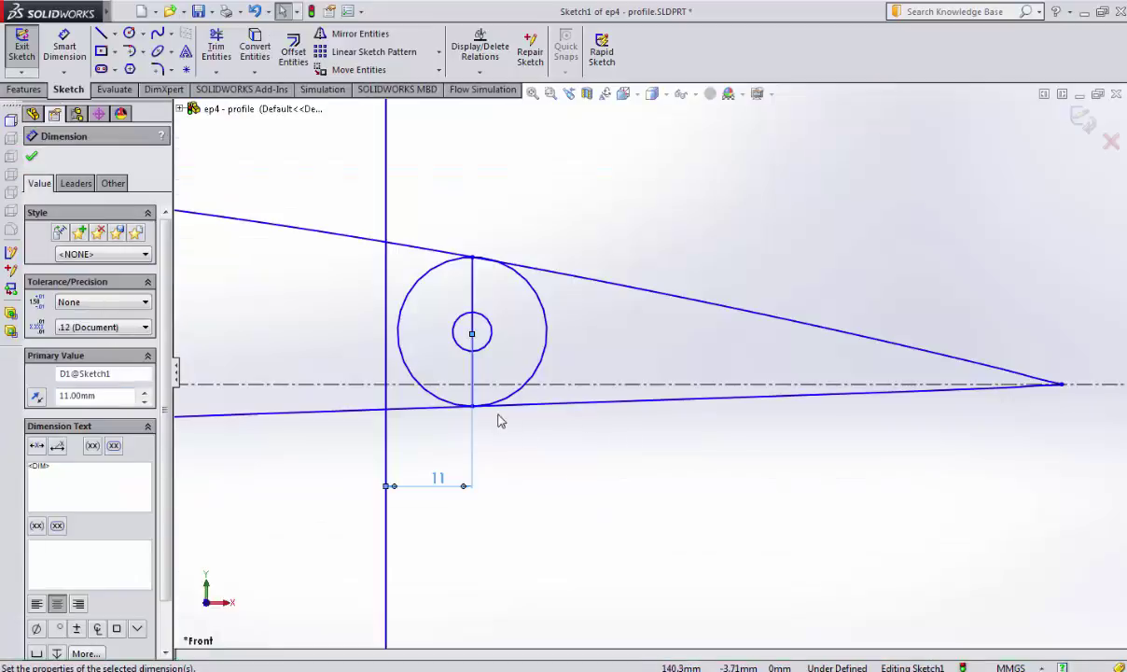
Back in SOLIDWORKS, delete the 11 mm dimension between the infinite vertical line and the circles' centre.
{"action": "left_click", "coordinate": [439, 482]}
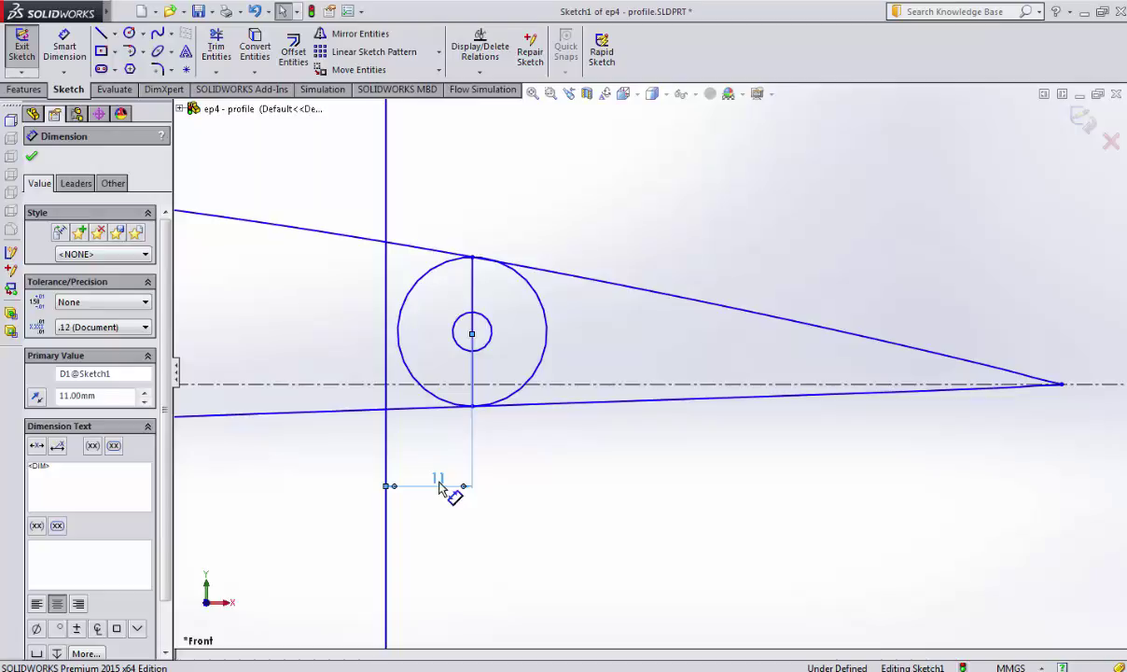
{"action": "key", "text": "Delete"}
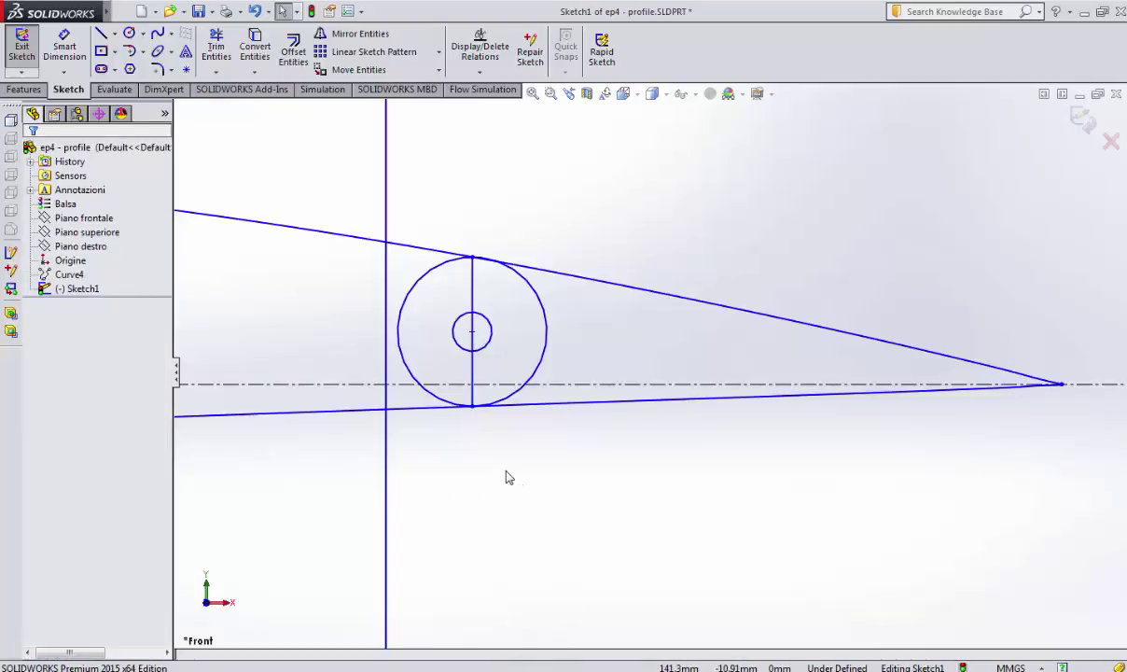
{"action": "mouse_move", "coordinate": [478, 446]}
{"action": "middle_mouse_down"}
{"action": "mouse_move", "coordinate": [567, 172]}
{"action": "mouse_move", "coordinate": [597, 268]}
{"action": "mouse_move", "coordinate": [601, 101]}
{"action": "middle_mouse_up"}
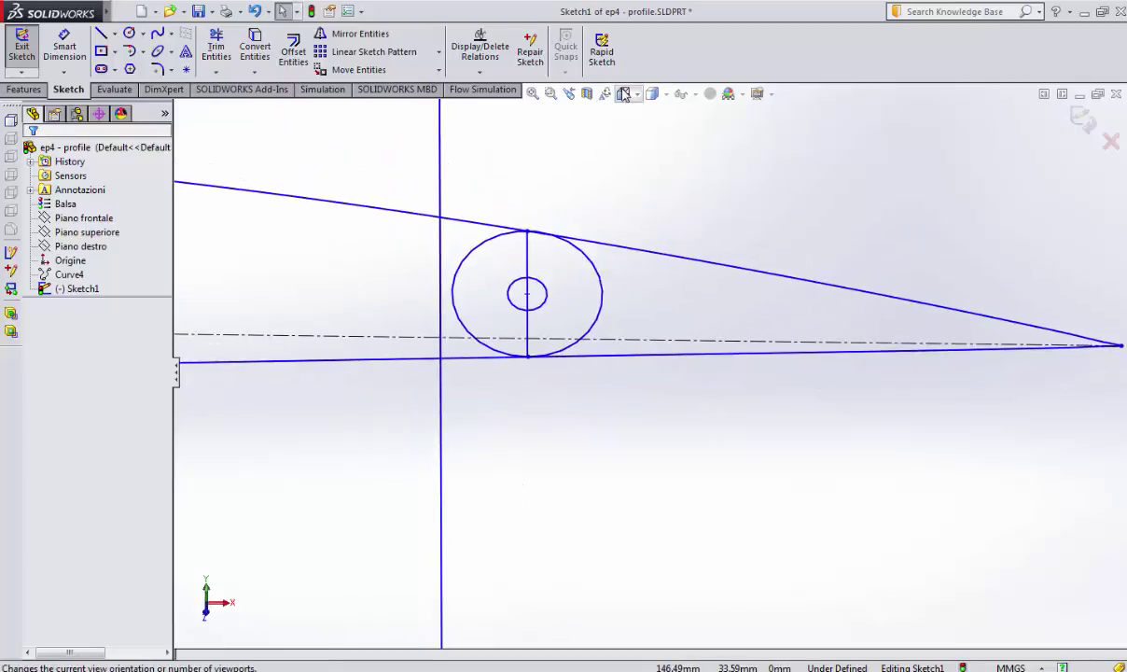
{"action": "left_click", "coordinate": [605, 93]}
{"action": "left_click", "coordinate": [607, 140]}
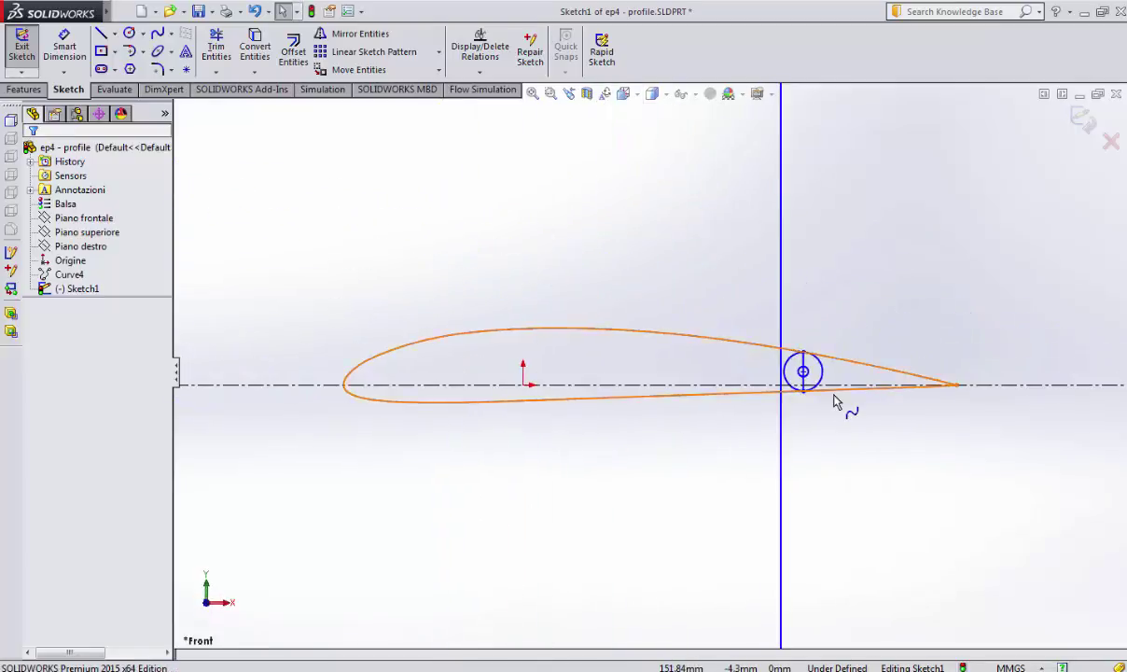
{"action": "scroll", "coordinate": [838, 402], "scroll_direction": "up", "scroll_amount": 5}
{"action": "scroll", "coordinate": [650, 350], "scroll_direction": "down", "scroll_amount": 6}
{"action": "scroll", "coordinate": [672, 373], "scroll_direction": "down", "scroll_amount": 5}
{"action": "scroll", "coordinate": [734, 461], "scroll_direction": "up", "scroll_amount": 3}
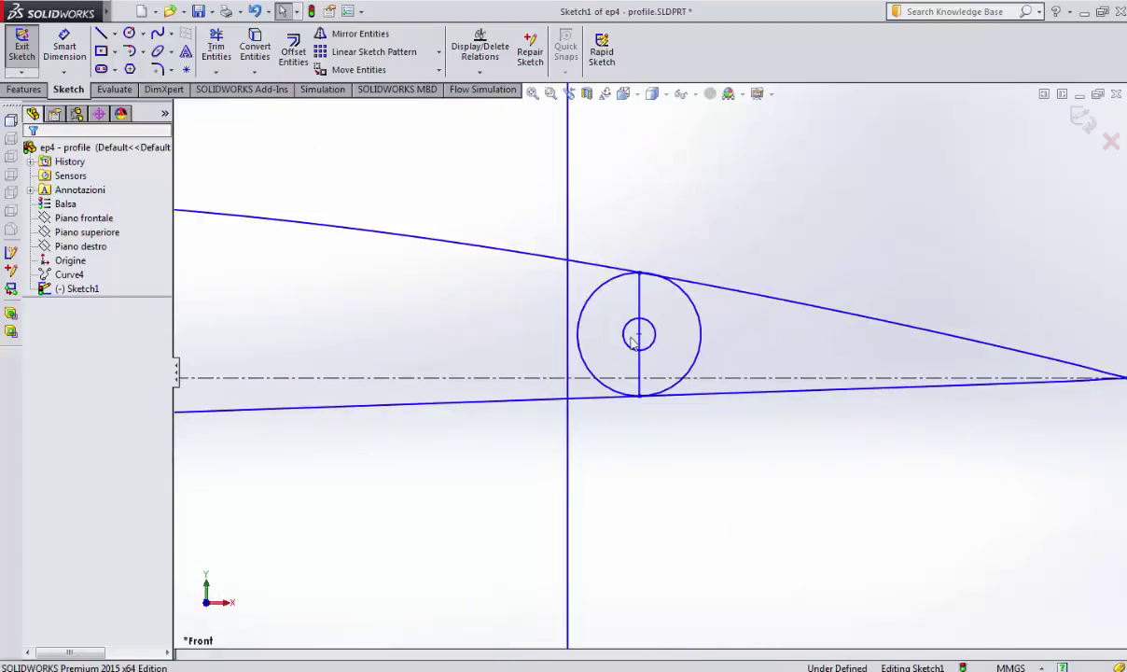
Trim the infinite vertical line with Power trim, removing the parts above and below the airfoil outline.
{"action": "left_click", "coordinate": [217, 52]}
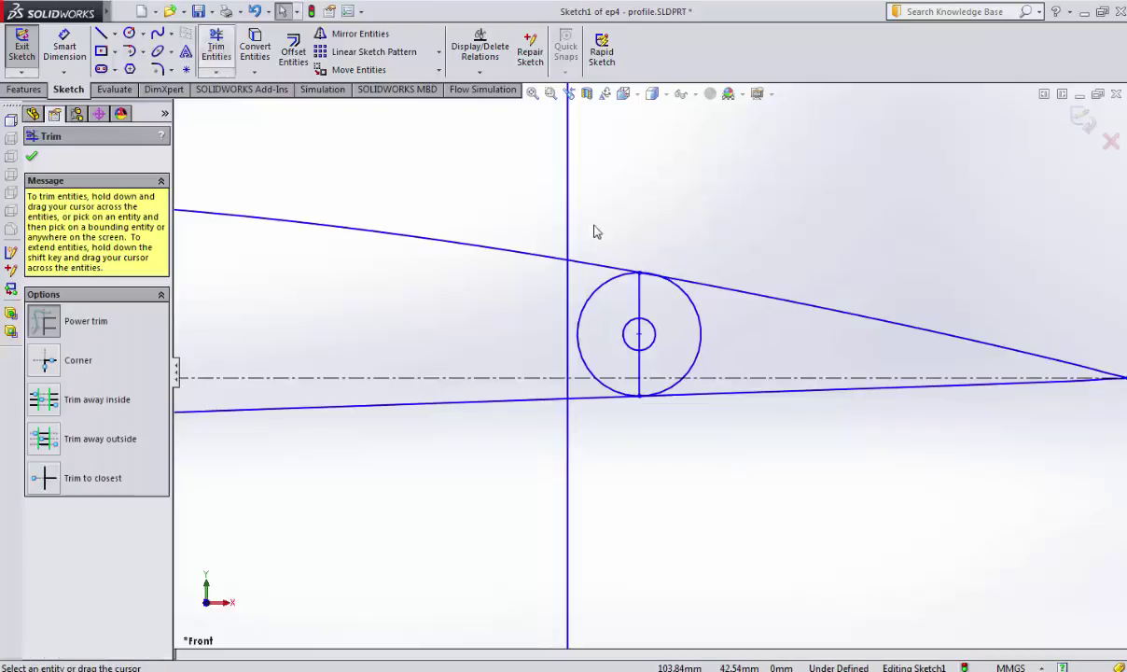
{"action": "left_click_drag", "start_coordinate": [593, 231], "coordinate": [697, 202]}
{"action": "left_click_drag", "start_coordinate": [478, 536], "coordinate": [644, 522]}
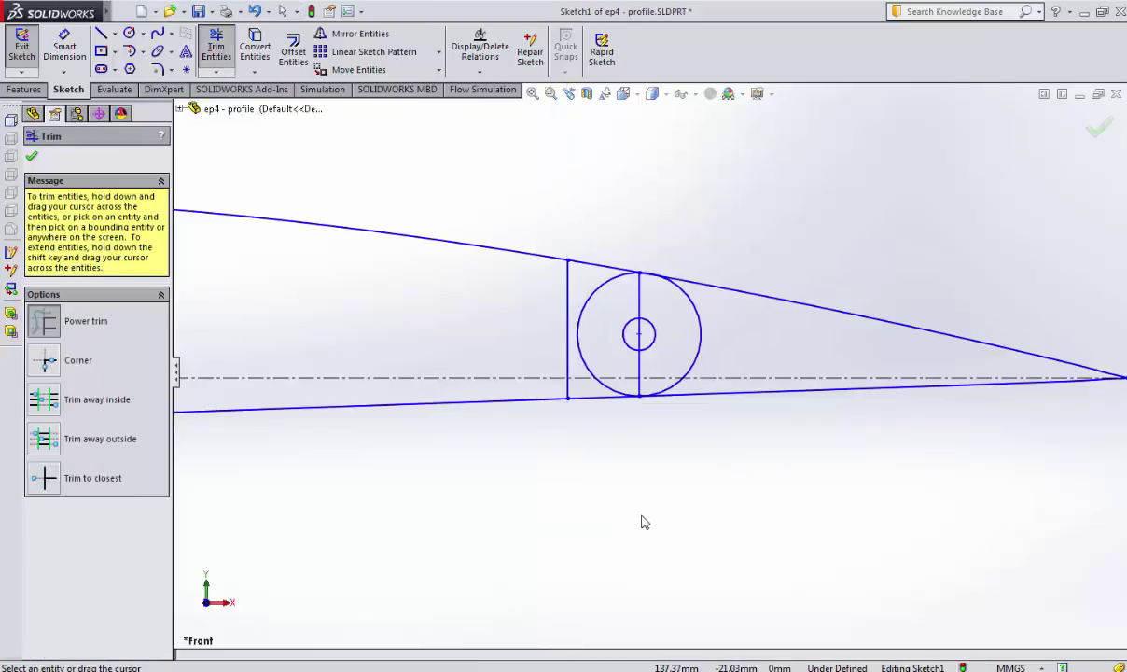
Examine the trimmed cut line and the hinge circles up close and against the whole airfoil profile.
{"action": "scroll", "coordinate": [641, 522], "scroll_direction": "up", "scroll_amount": 5}
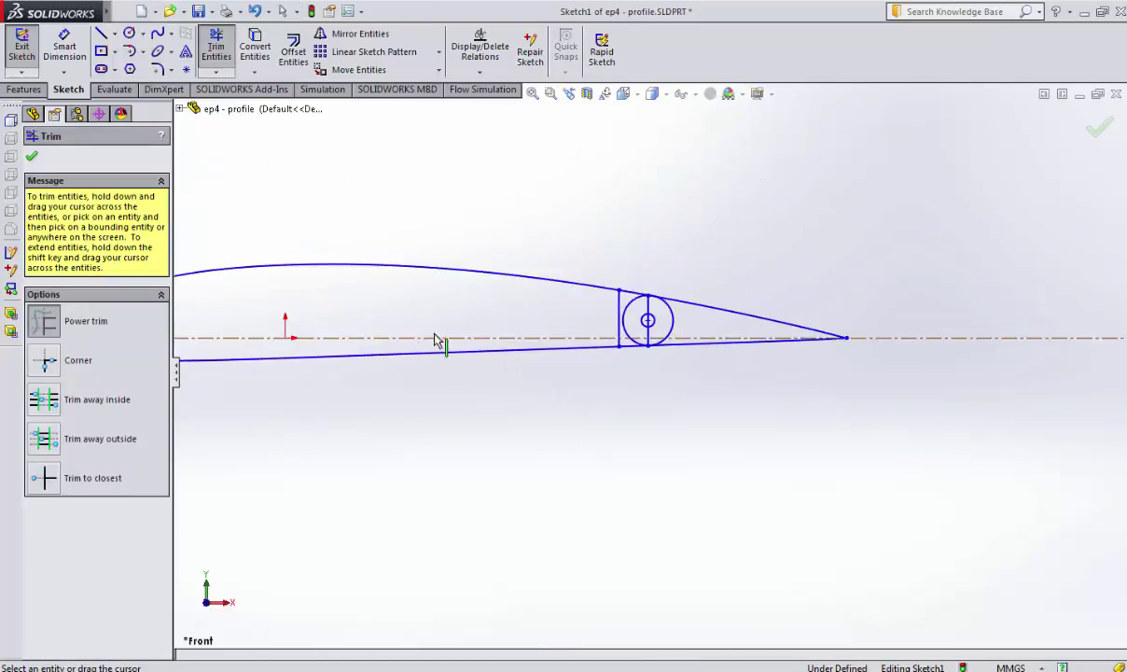
{"action": "scroll", "coordinate": [593, 383], "scroll_direction": "up", "scroll_amount": 3}
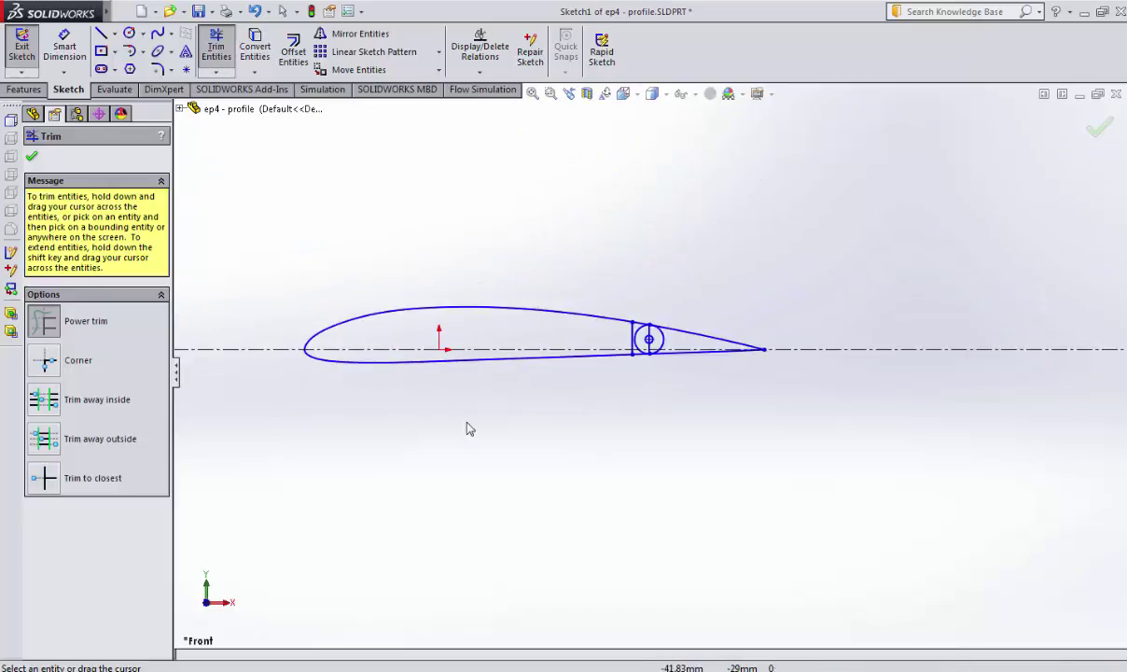
{"action": "scroll", "coordinate": [679, 372], "scroll_direction": "down", "scroll_amount": 5}
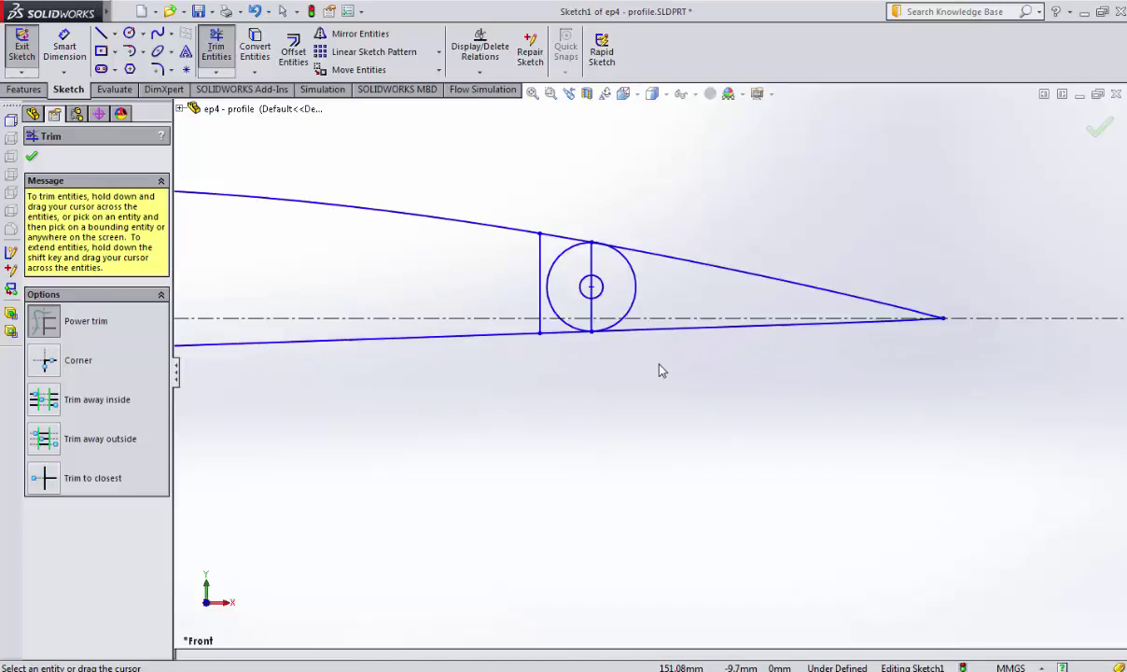
{"action": "scroll", "coordinate": [599, 345], "scroll_direction": "down", "scroll_amount": 2}
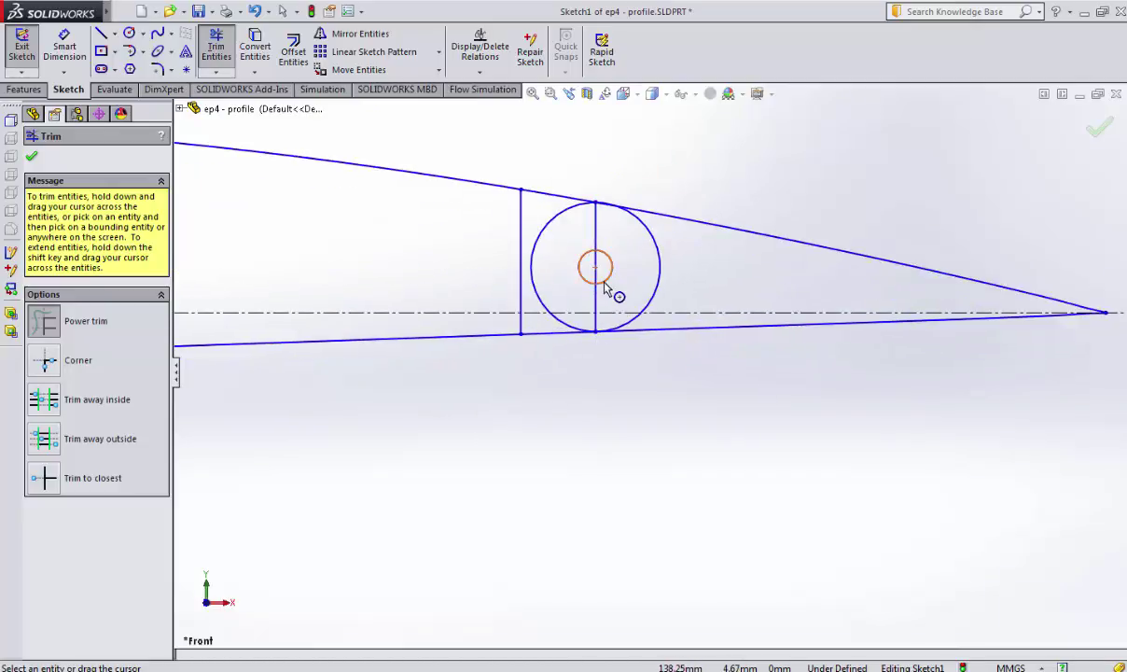
{"action": "scroll", "coordinate": [607, 288], "scroll_direction": "down", "scroll_amount": 1}
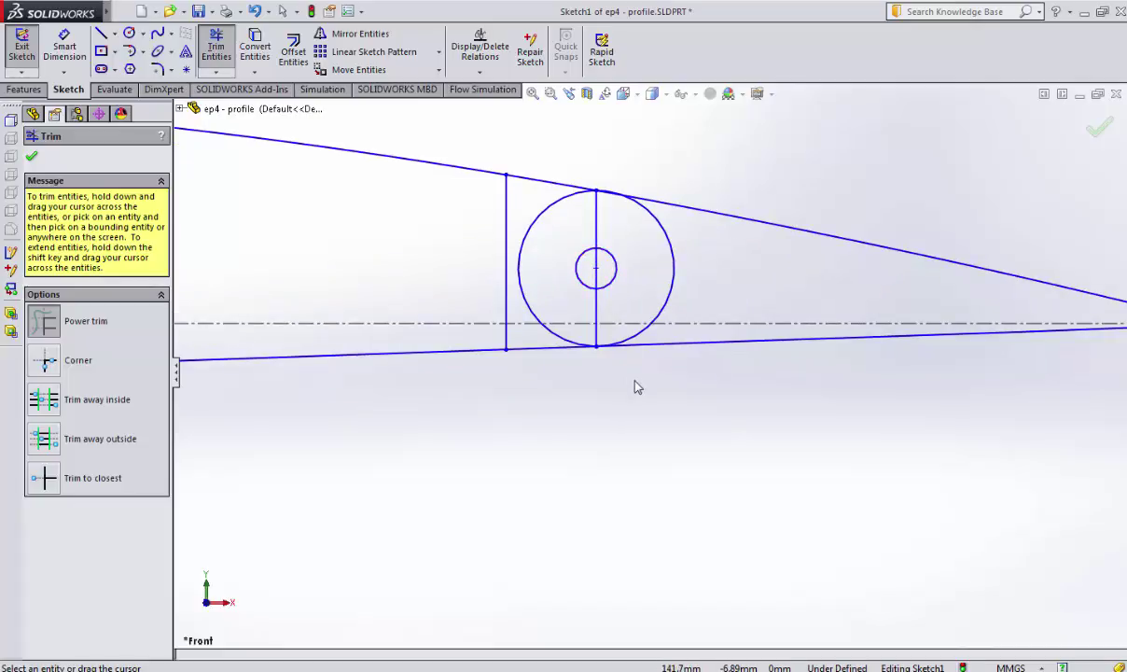
{"action": "scroll", "coordinate": [637, 385], "scroll_direction": "up", "scroll_amount": 5}
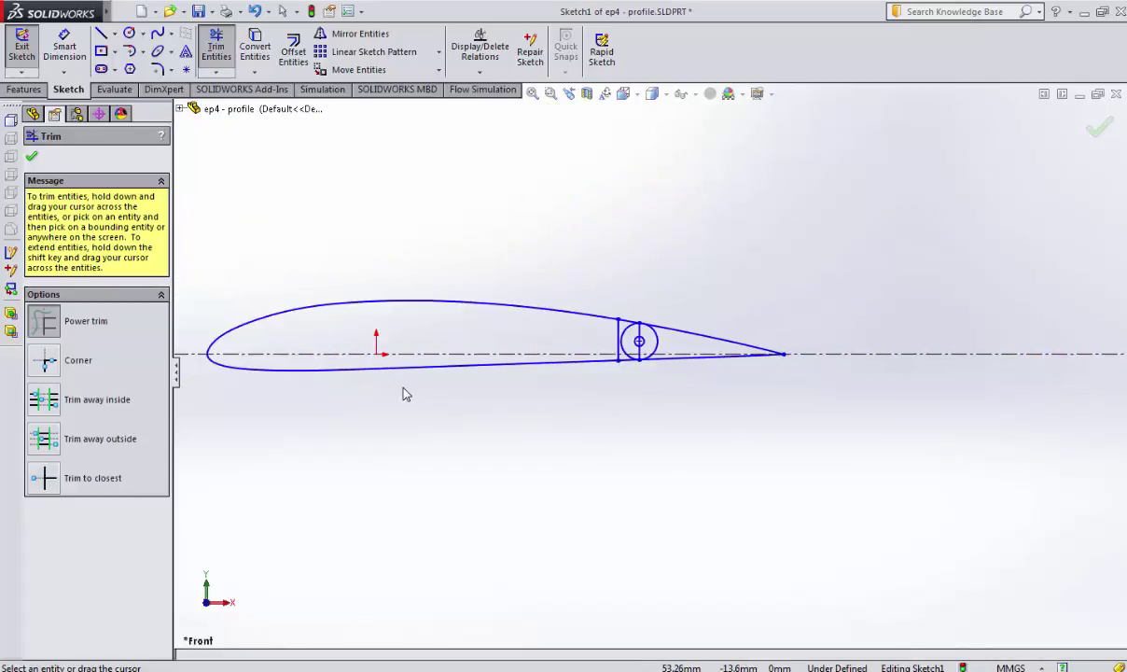
{"action": "scroll", "coordinate": [402, 390], "scroll_direction": "down", "scroll_amount": 2}
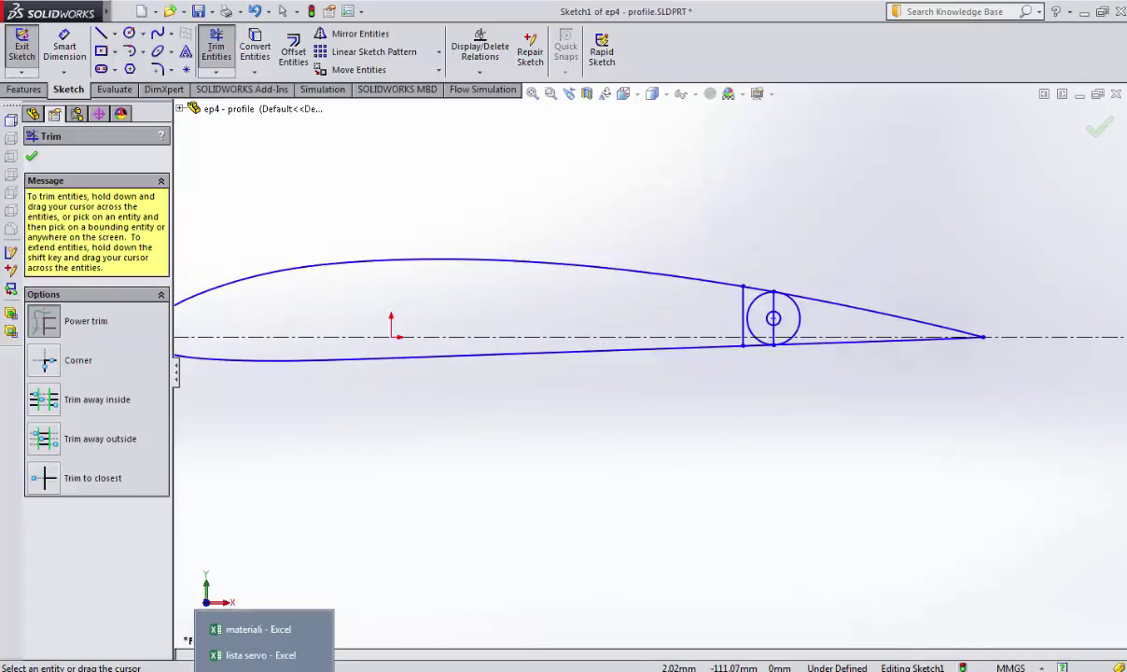
{"action": "key", "text": "f"}
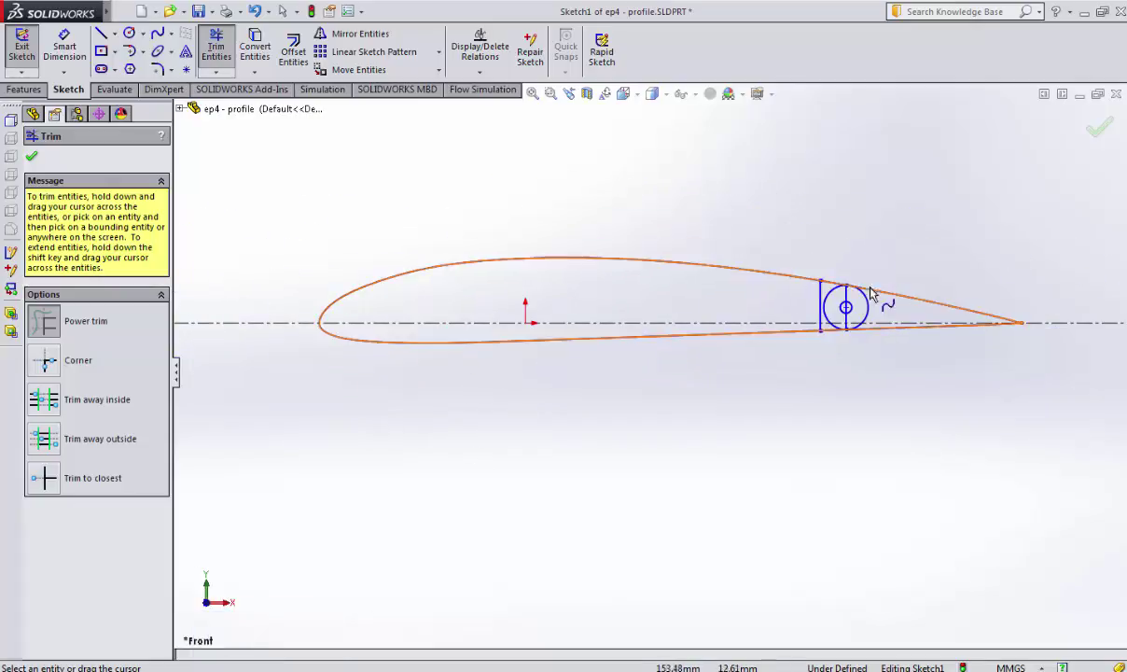
Sketch a circle of about 6.8 mm radius inside the airfoil, just behind the origin and near the upper surface.
{"action": "scroll", "coordinate": [586, 312], "scroll_direction": "down", "scroll_amount": 1}
{"action": "scroll", "coordinate": [508, 311], "scroll_direction": "down", "scroll_amount": 2}
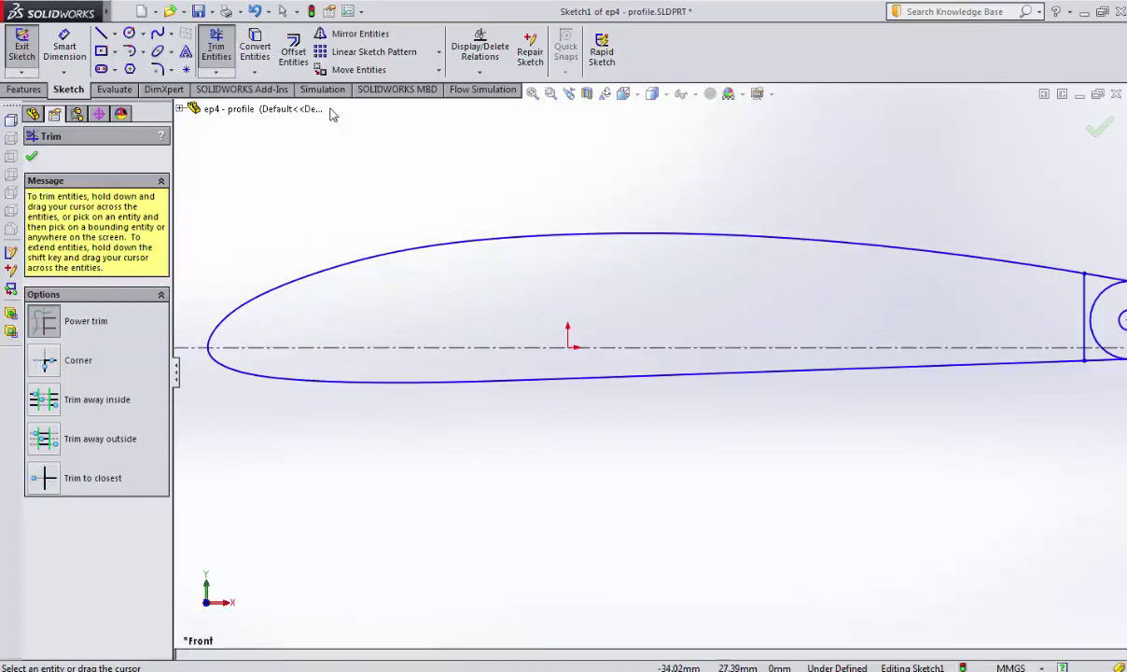
{"action": "left_click", "coordinate": [129, 32]}
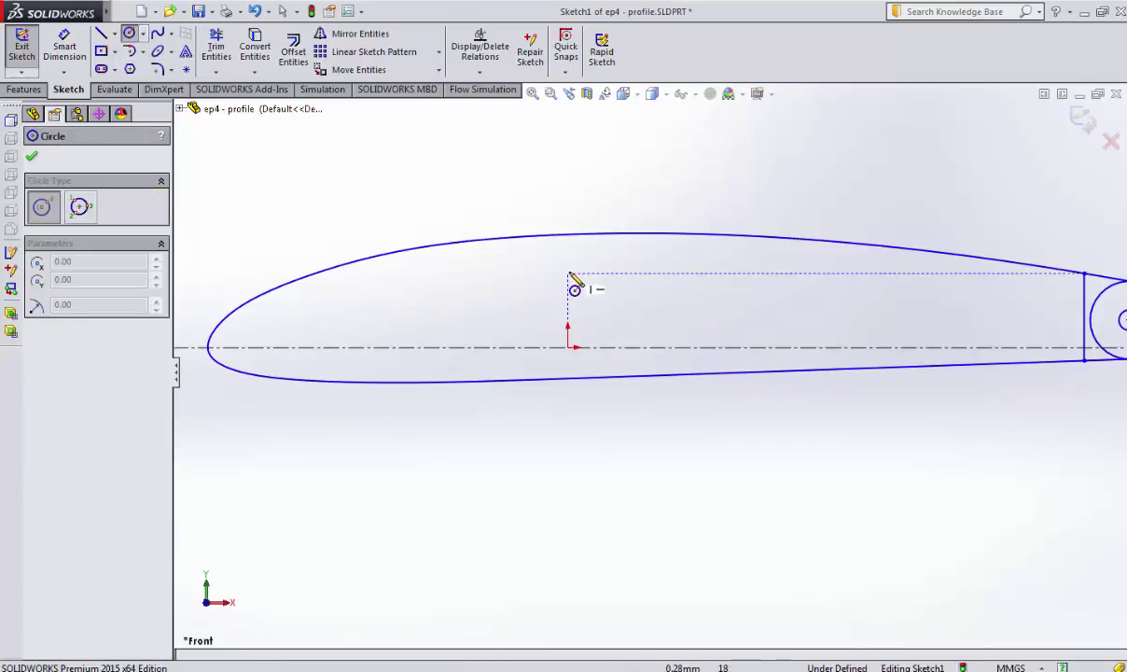
{"action": "left_click", "coordinate": [644, 274]}
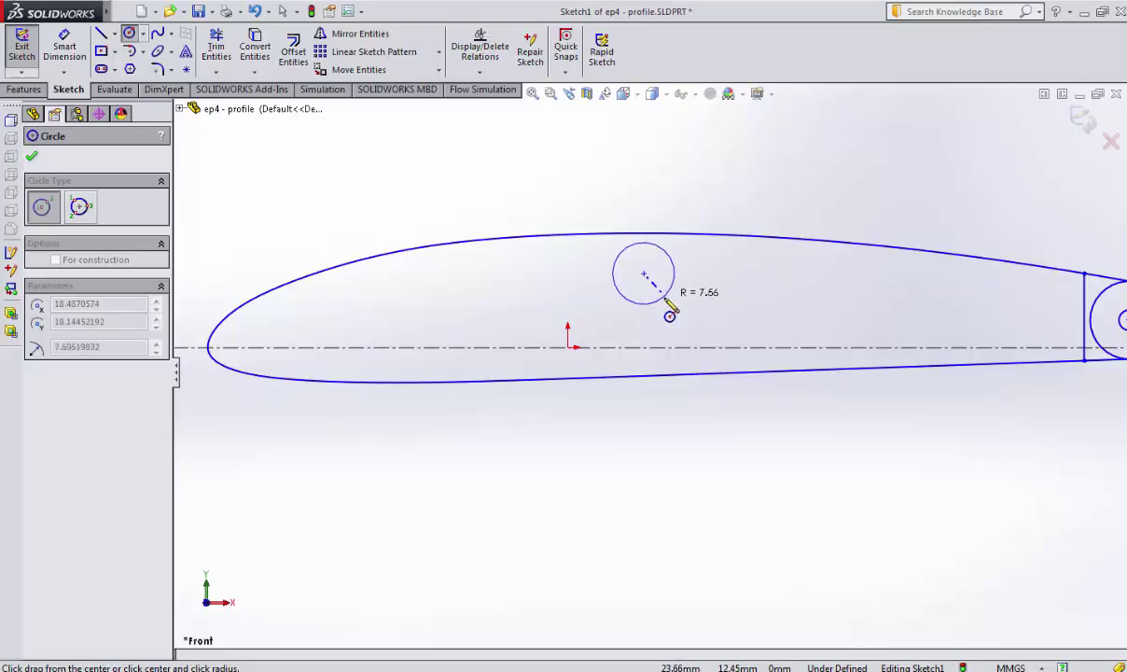
{"action": "left_click", "coordinate": [663, 295]}
{"action": "key", "text": "Escape"}
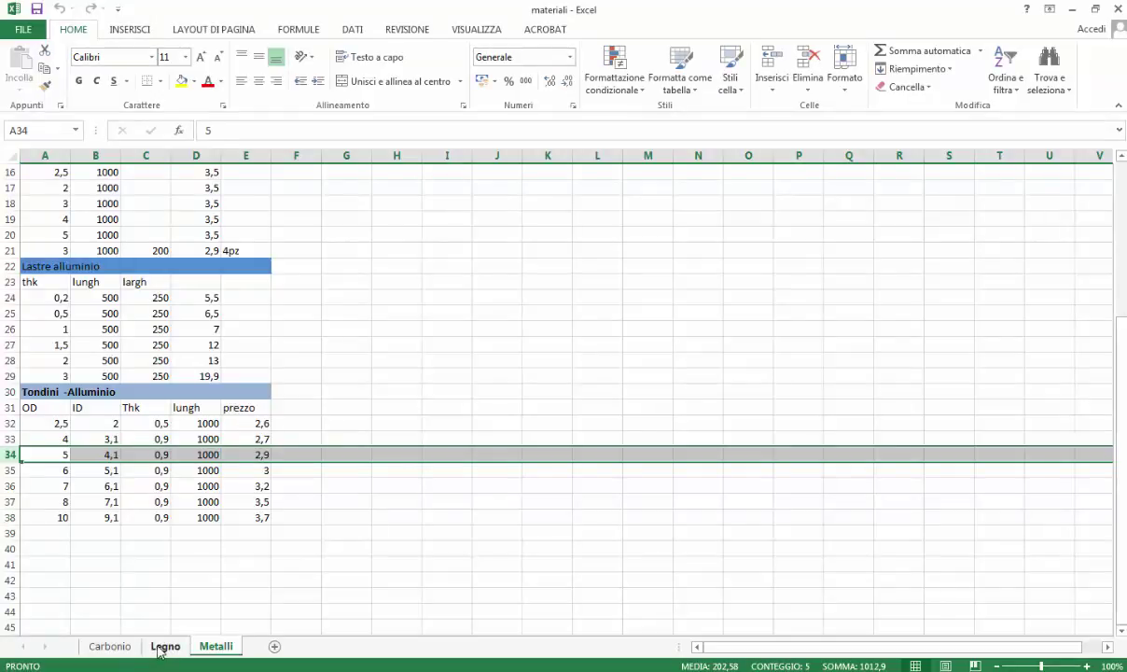
Switch to the materiali workbook in Excel and review the Carbonio sheet's tubes, selecting the first 10 mm diameter row.
{"action": "left_click", "coordinate": [109, 646]}
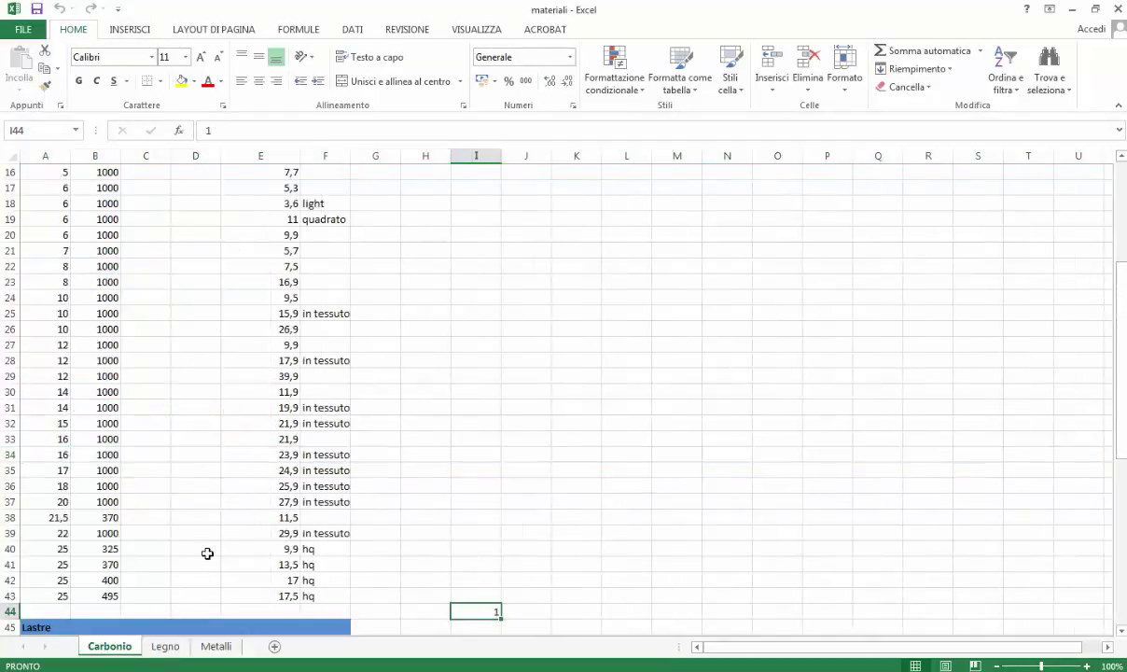
{"action": "scroll", "coordinate": [208, 553], "scroll_direction": "up", "scroll_amount": 3}
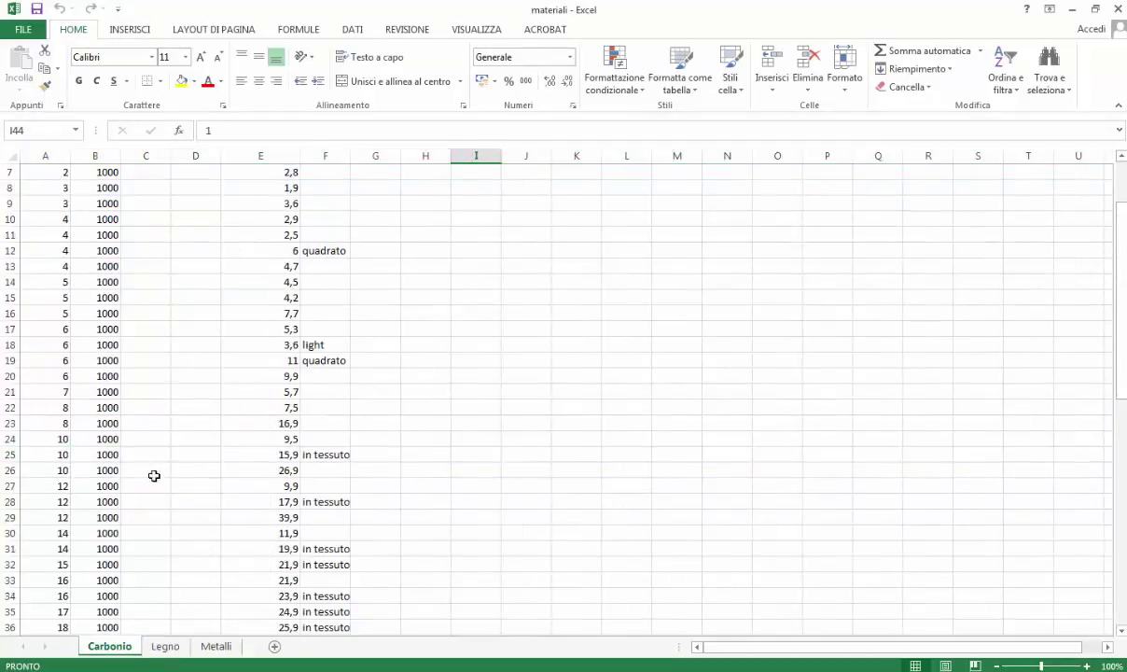
{"action": "left_click_drag", "start_coordinate": [83, 442], "coordinate": [279, 443]}
{"action": "scroll", "coordinate": [373, 467], "scroll_direction": "up", "scroll_amount": 2}
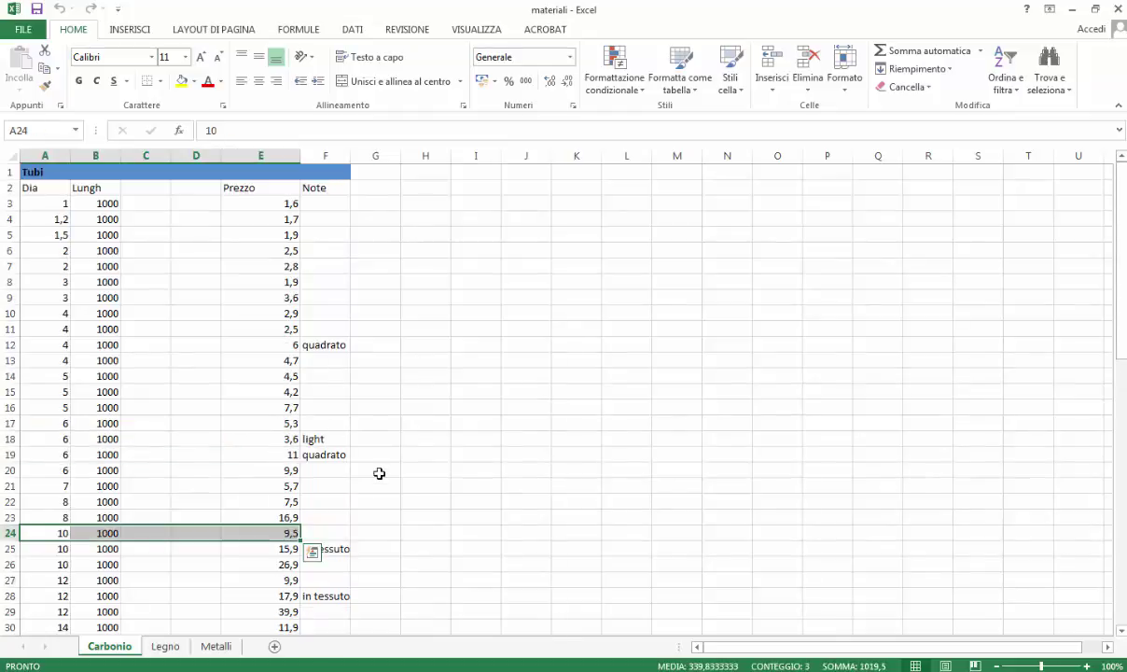
{"action": "scroll", "coordinate": [379, 474], "scroll_direction": "down", "scroll_amount": 5}
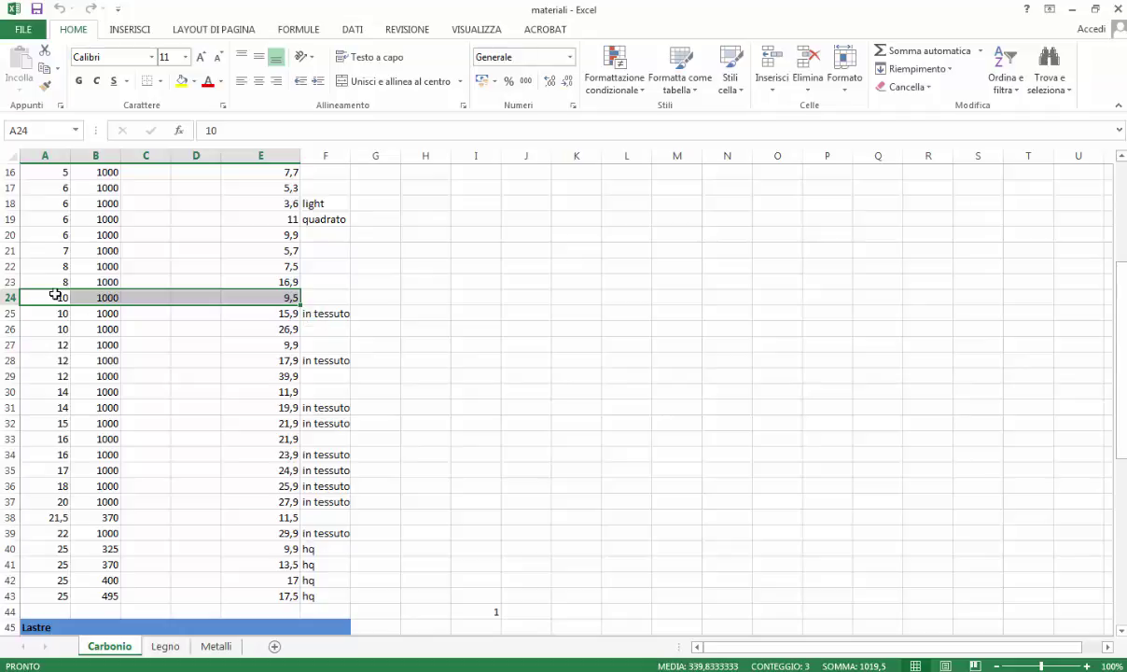
{"action": "scroll", "coordinate": [136, 296], "scroll_direction": "up", "scroll_amount": 5}
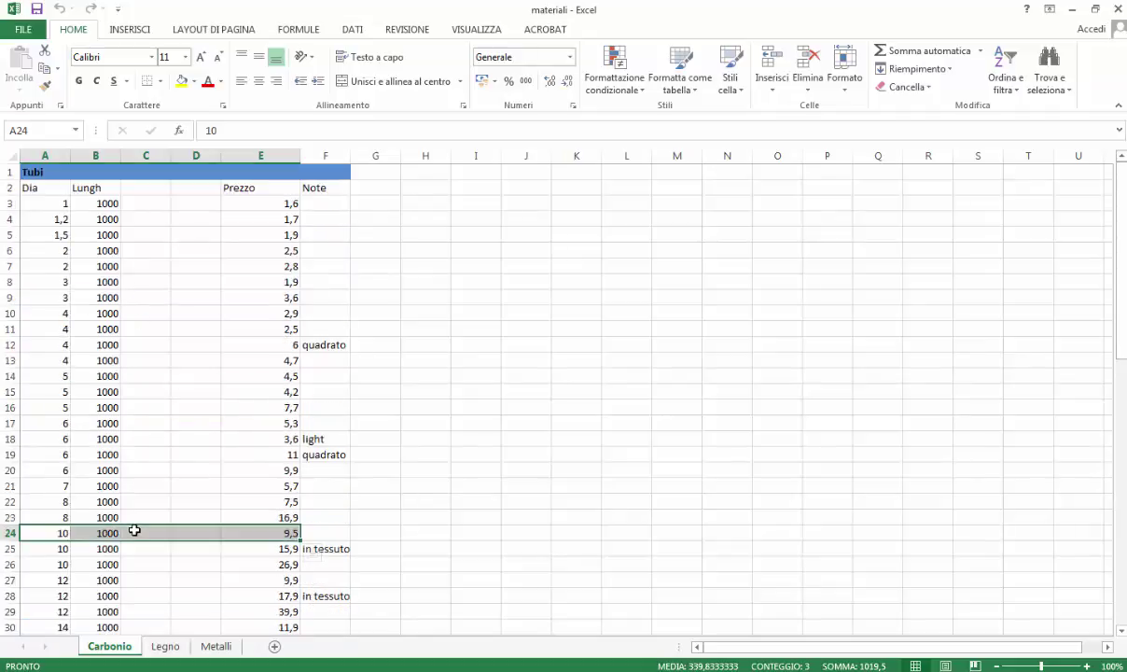
{"action": "scroll", "coordinate": [134, 530], "scroll_direction": "down", "scroll_amount": 3}
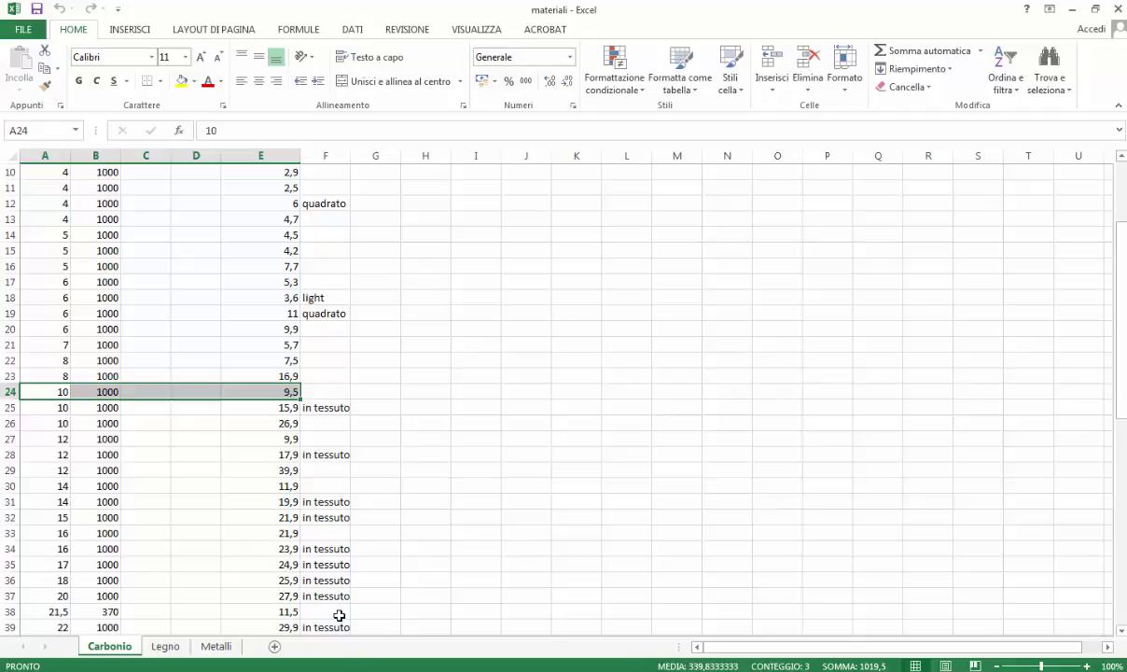
{"action": "scroll", "coordinate": [75, 525], "scroll_direction": "down", "scroll_amount": 2}
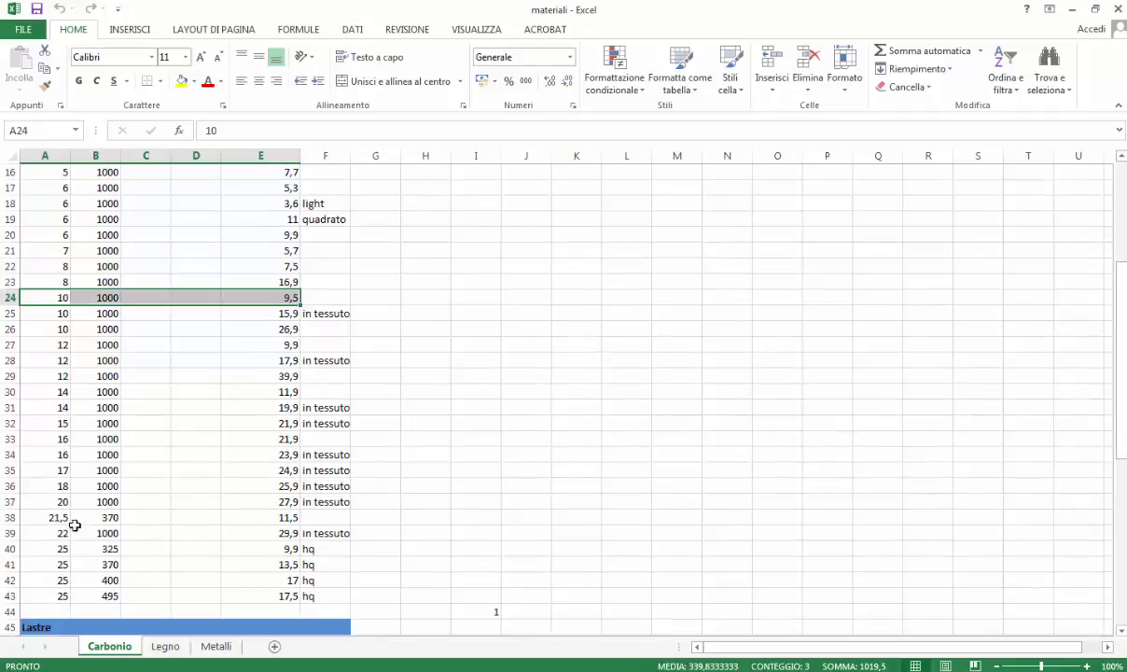
Select the 20 mm tube diameter in the Carbonio sheet and look through the tube and Lastre tables.
{"action": "left_click", "coordinate": [28, 501]}
{"action": "scroll", "coordinate": [123, 477], "scroll_direction": "up", "scroll_amount": 5}
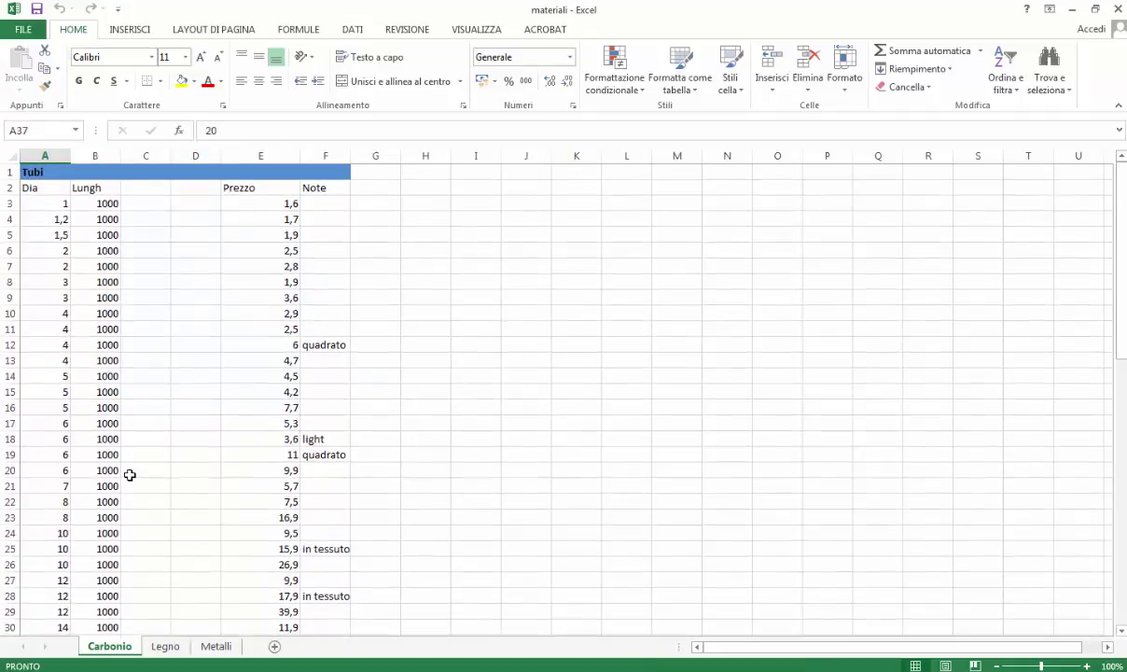
{"action": "scroll", "coordinate": [130, 475], "scroll_direction": "down", "scroll_amount": 8}
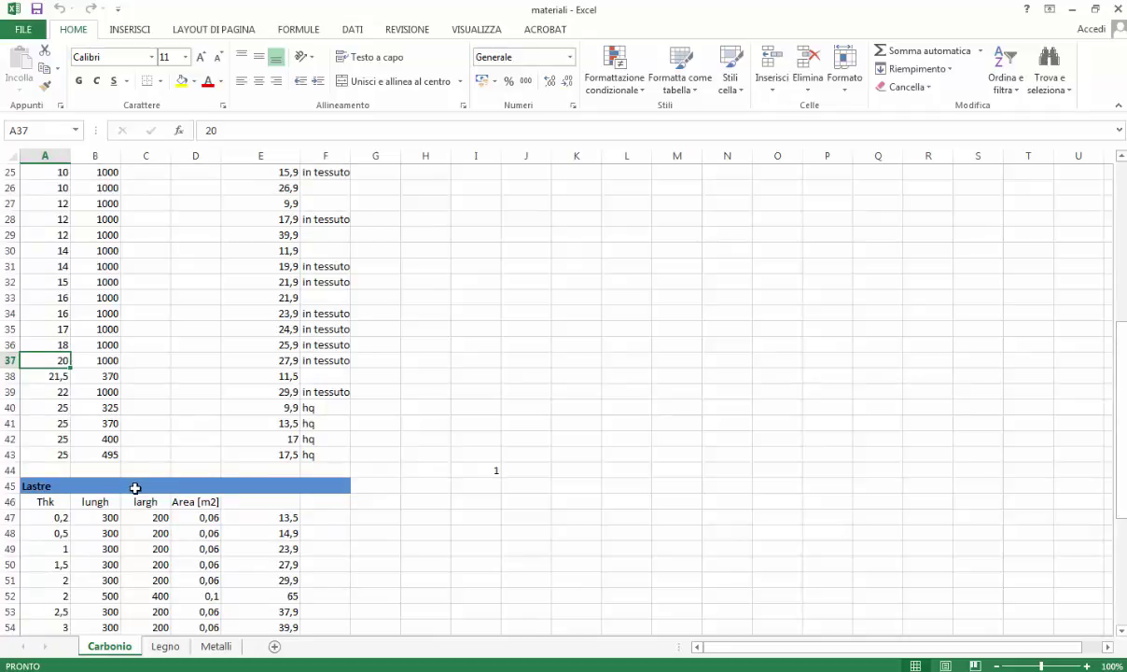
{"action": "scroll", "coordinate": [61, 312], "scroll_direction": "up", "scroll_amount": 2}
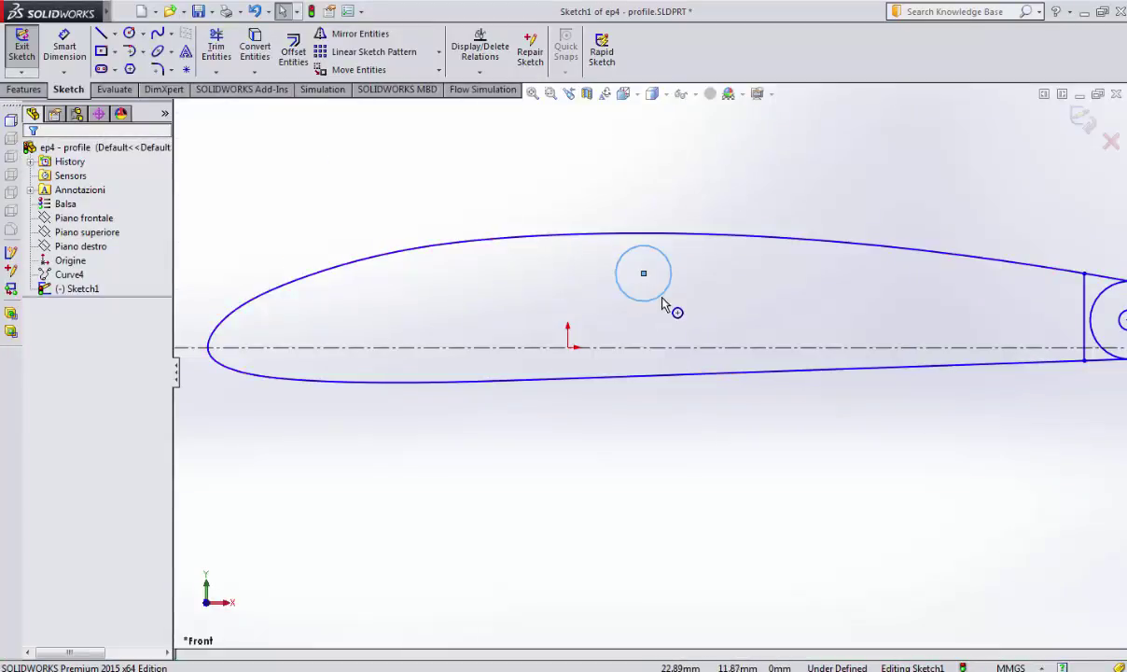
Back in SOLIDWORKS, set the radius of the circle inside the airfoil to 10 mm.
{"action": "left_click", "coordinate": [662, 302]}
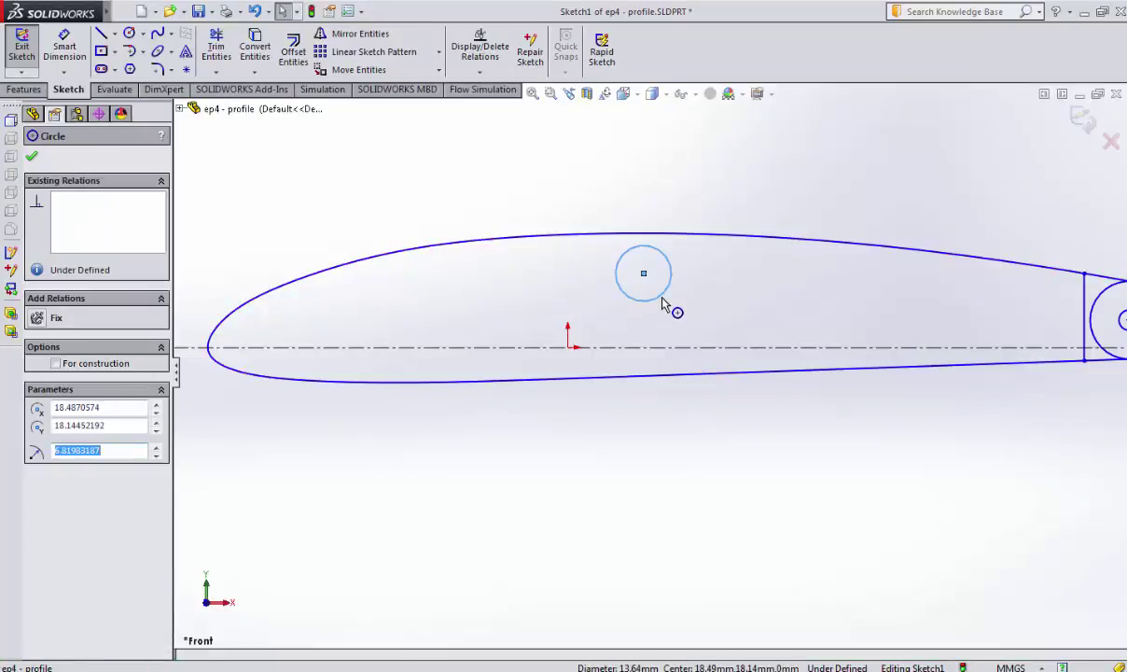
{"action": "type", "text": "10"}
{"action": "key", "text": "Return"}
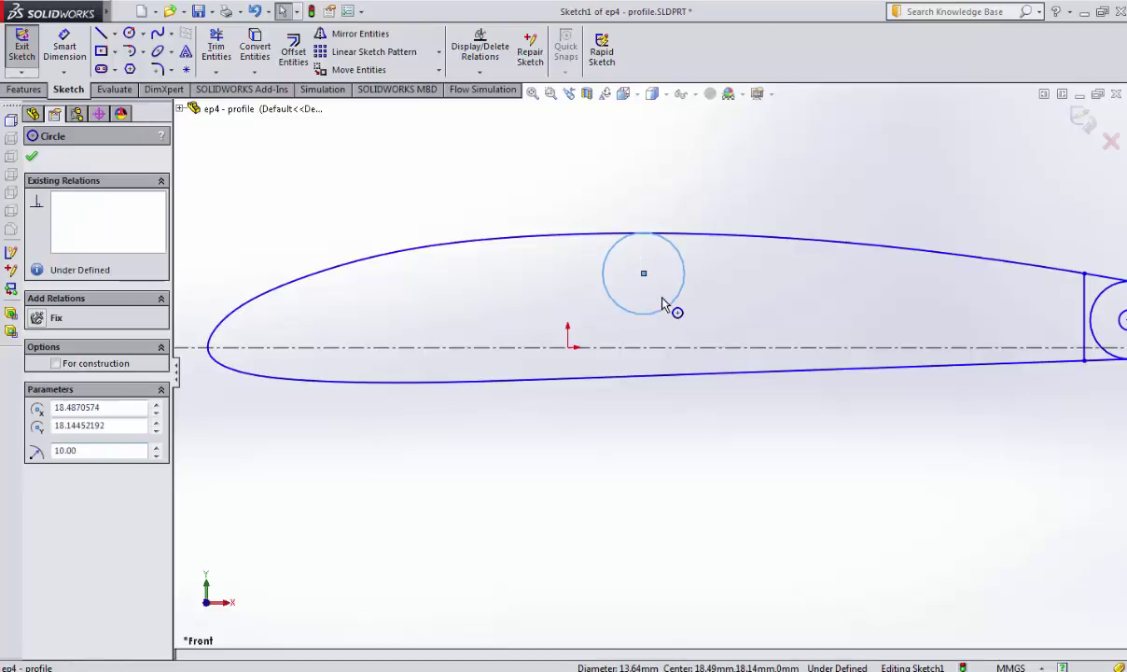
Move the 10 mm radius circle lower inside the airfoil, with its centre vertically above the origin.
{"action": "mouse_move", "coordinate": [644, 275]}
{"action": "left_mouse_down"}
{"action": "mouse_move", "coordinate": [649, 299]}
{"action": "mouse_move", "coordinate": [644, 291]}
{"action": "left_mouse_up"}
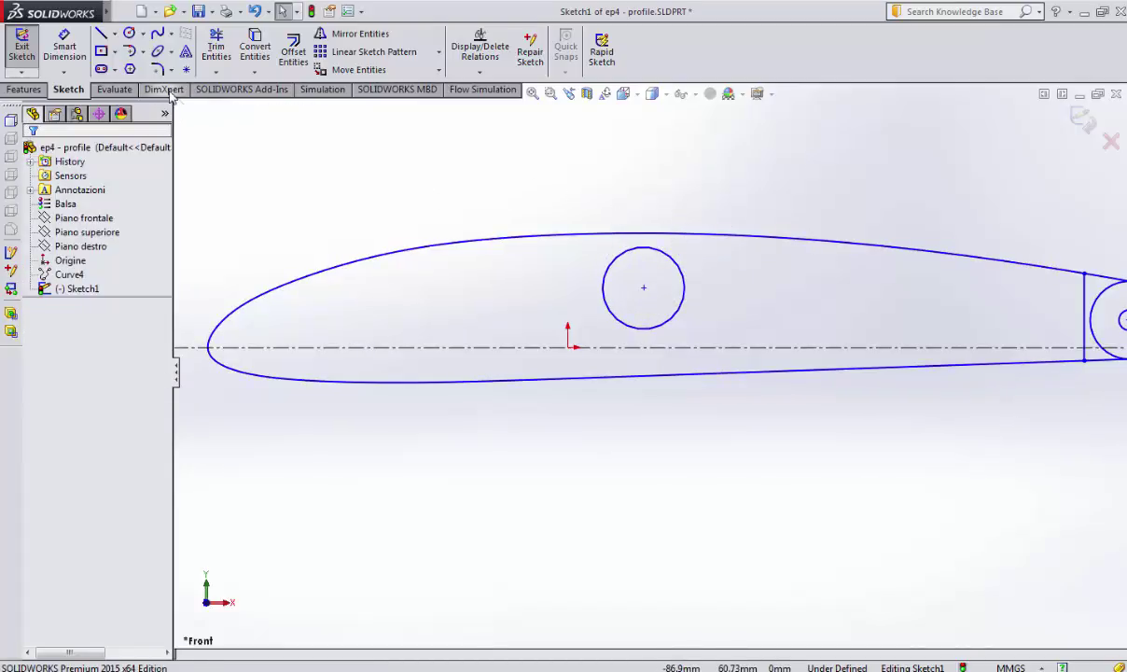
{"action": "left_click", "coordinate": [643, 289]}
{"action": "left_click_drag", "start_coordinate": [634, 291], "coordinate": [570, 283]}
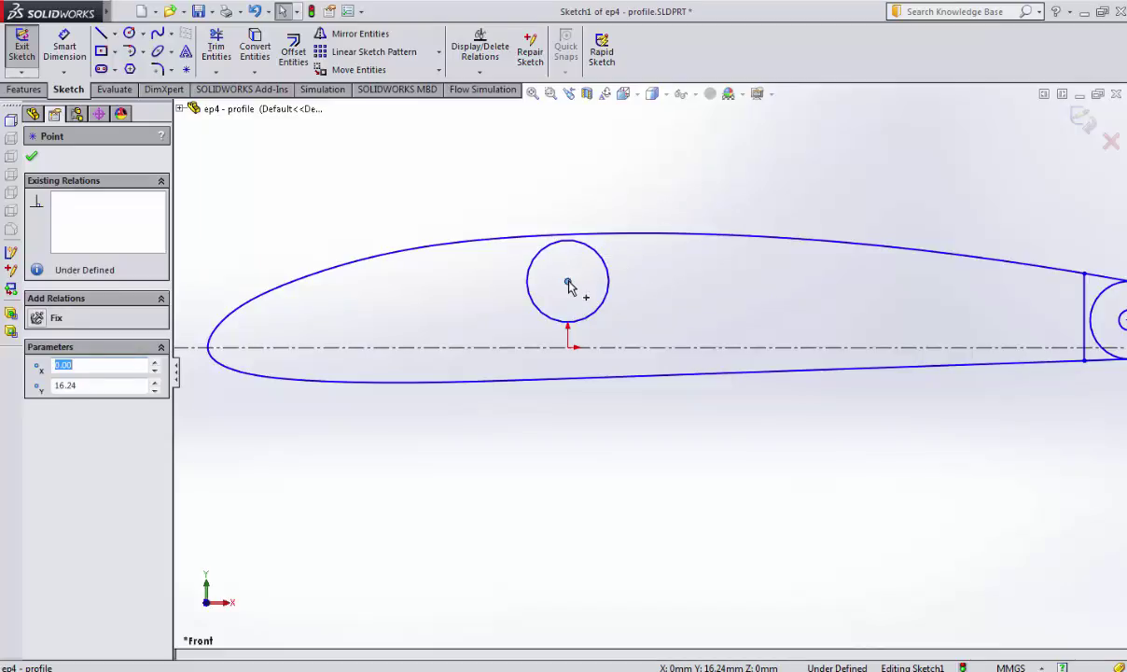
{"action": "left_click_drag", "start_coordinate": [568, 280], "coordinate": [568, 297]}
{"action": "left_click", "coordinate": [650, 297]}
Place the circle's centre 12 mm above the origin with a vertical dimension, and delete that dimension.
{"action": "left_click", "coordinate": [65, 47]}
{"action": "left_click", "coordinate": [568, 298]}
{"action": "left_click", "coordinate": [567, 346]}
{"action": "left_click", "coordinate": [658, 322]}
{"action": "type", "text": "12"}
{"action": "key", "text": "Return"}
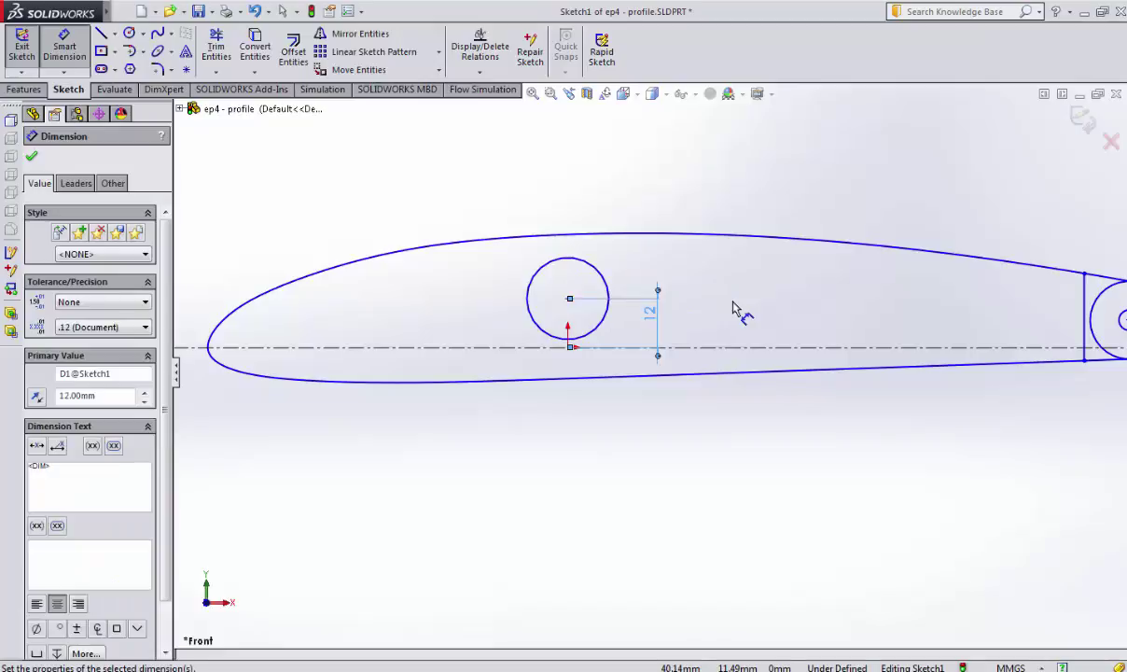
{"action": "key", "text": "Escape"}
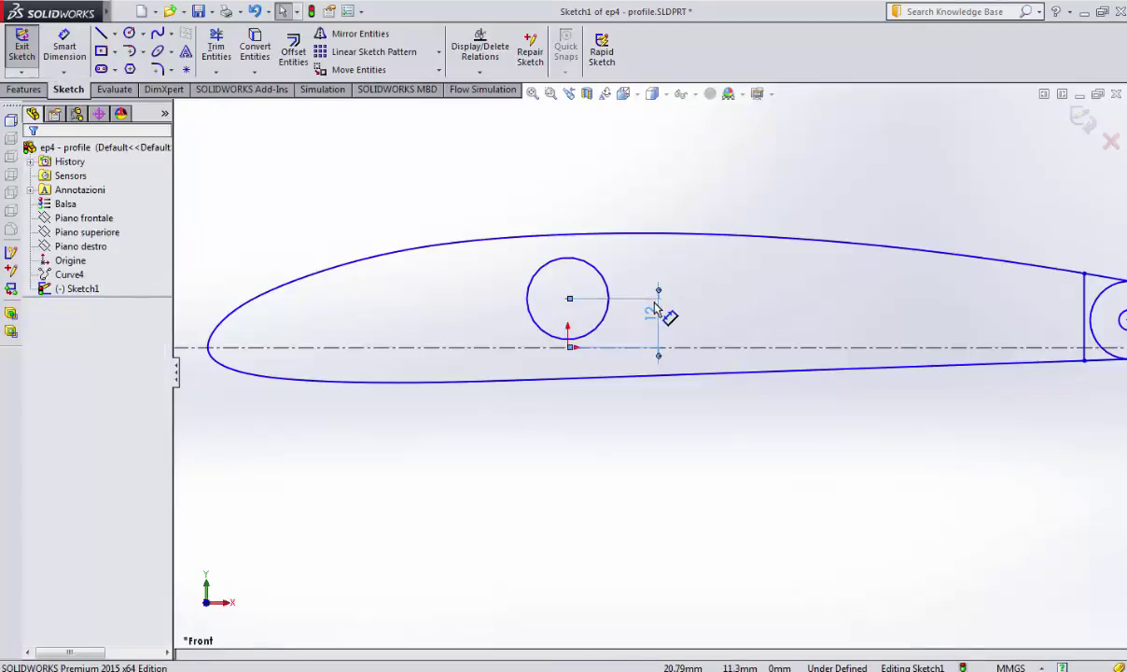
{"action": "left_click", "coordinate": [660, 312]}
{"action": "key", "text": "Delete"}
Sketch a 5 mm radius circle level with the large circle's centre, about 68 mm behind the origin towards the cut line.
{"action": "left_click", "coordinate": [128, 32]}
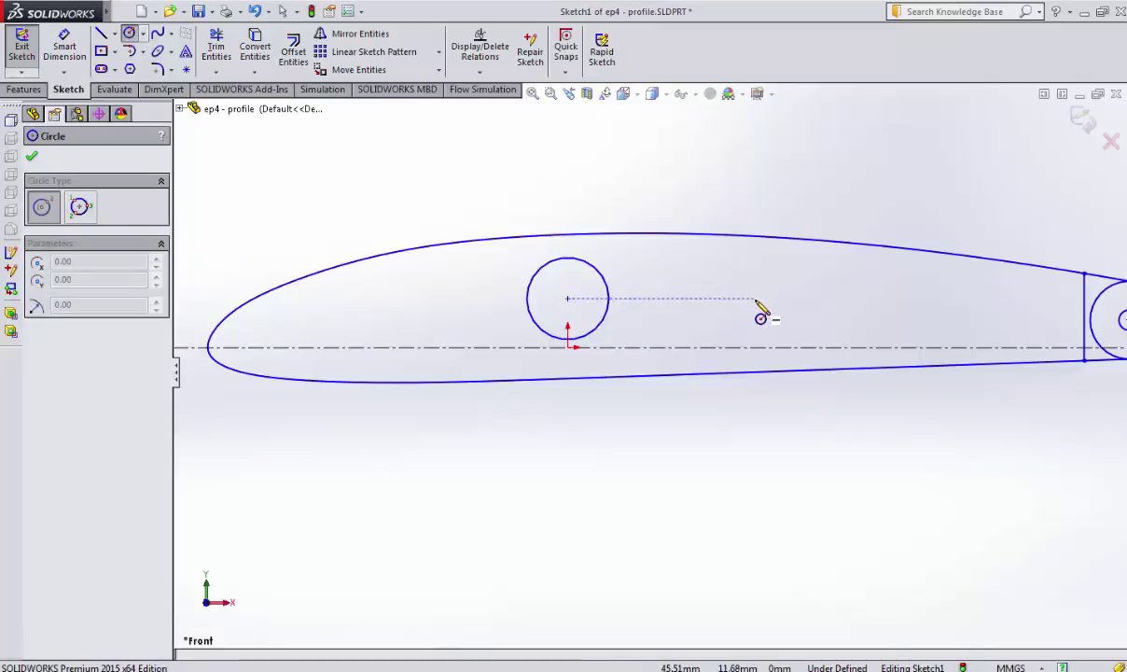
{"action": "left_click", "coordinate": [846, 299]}
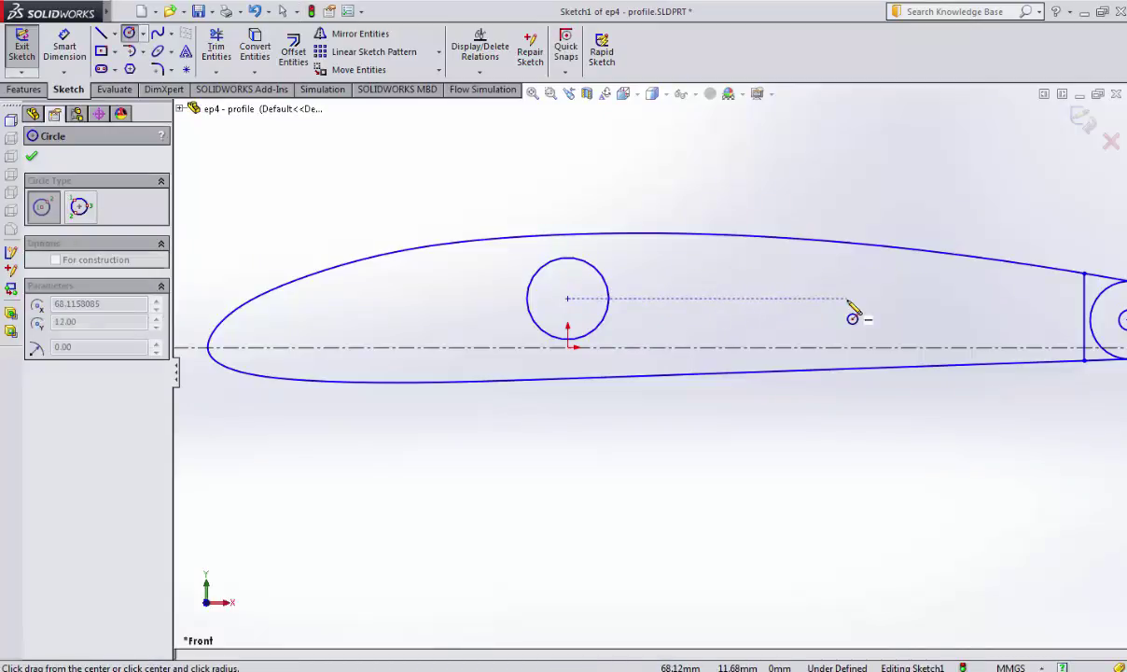
{"action": "left_click", "coordinate": [869, 333]}
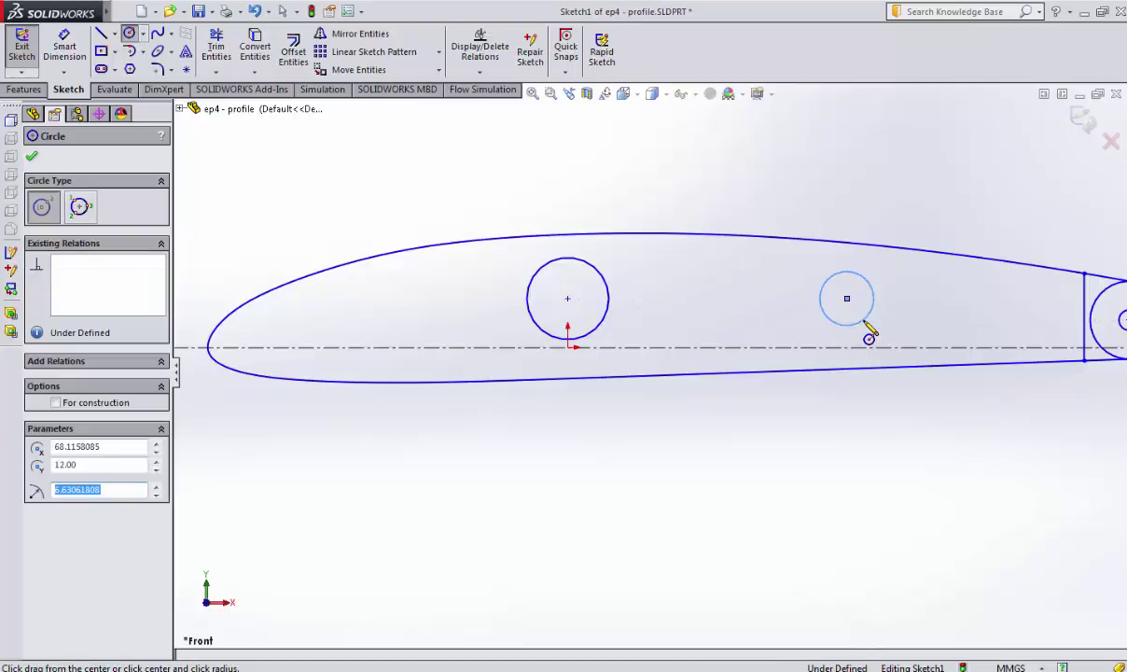
{"action": "type", "text": "5.00"}
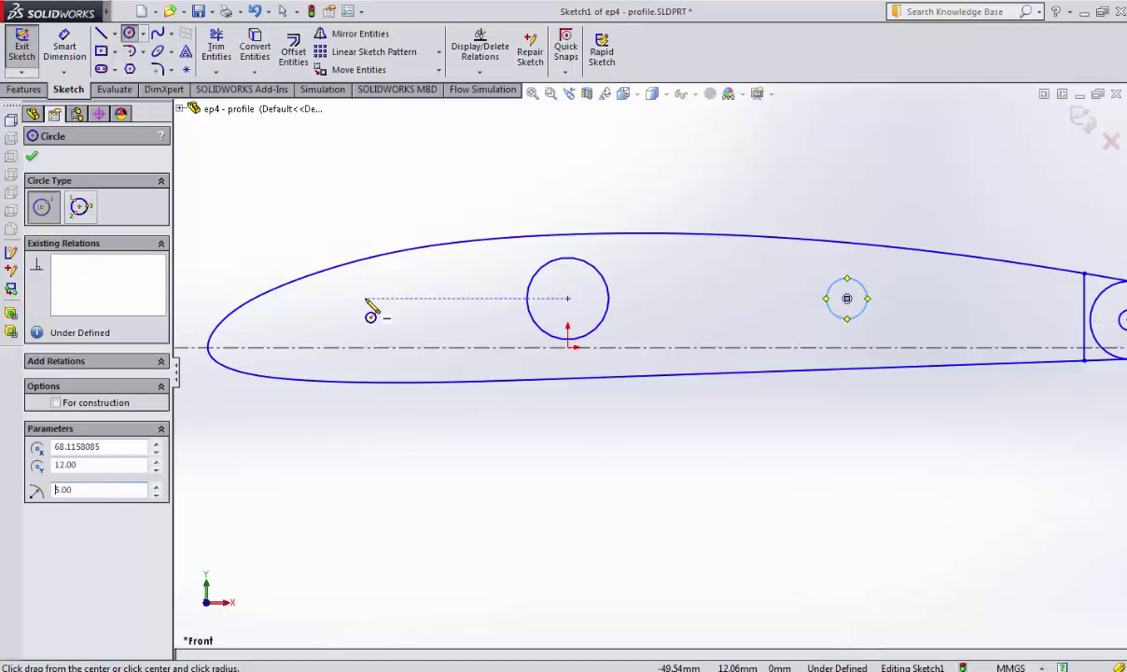
Sketch a 5 mm radius circle level with the large circle's centre, about 50 mm ahead of the origin towards the leading edge.
{"action": "left_click", "coordinate": [366, 299]}
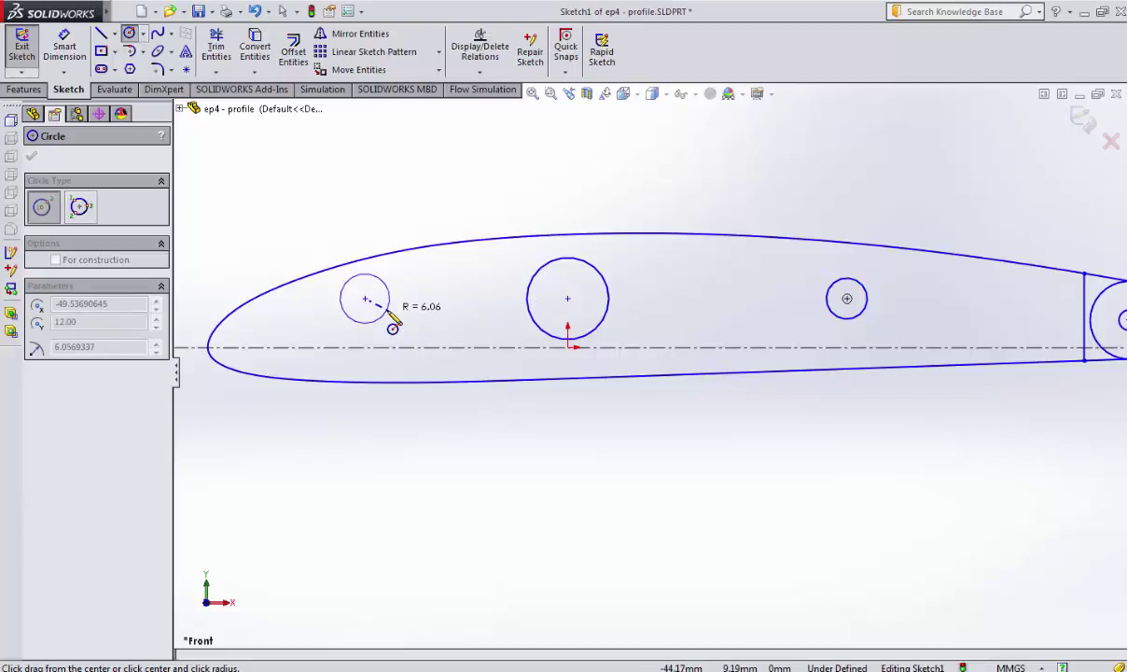
{"action": "left_click", "coordinate": [389, 314]}
{"action": "type", "text": "5"}
{"action": "key", "text": "Return"}
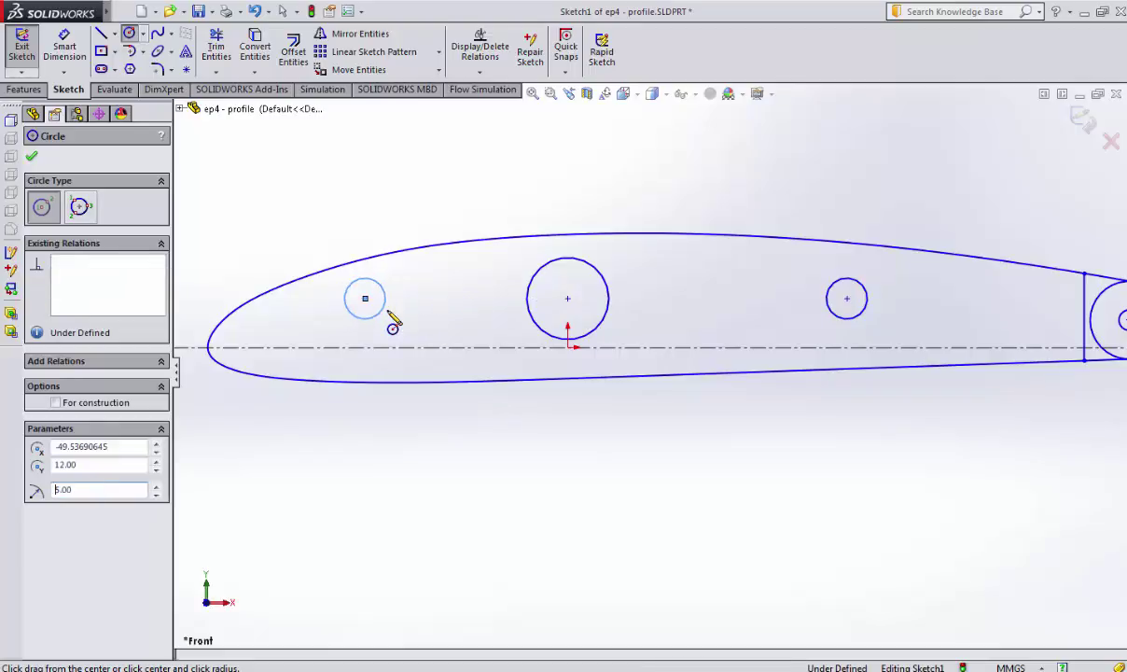
{"action": "key", "text": "Escape"}
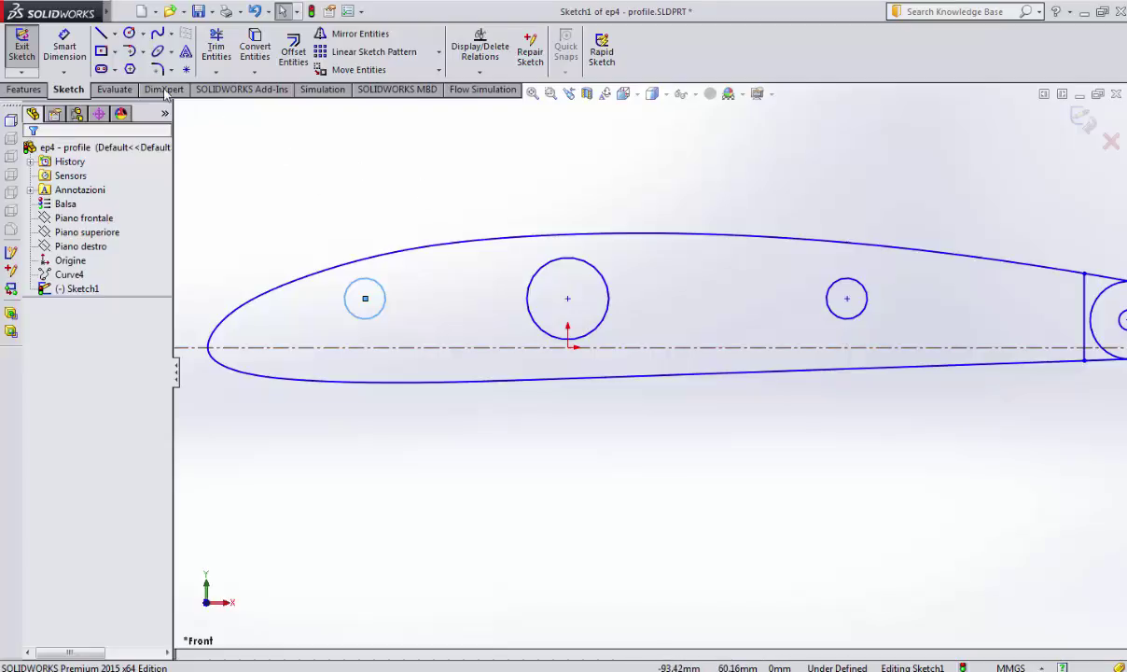
{"action": "left_click", "coordinate": [115, 52]}
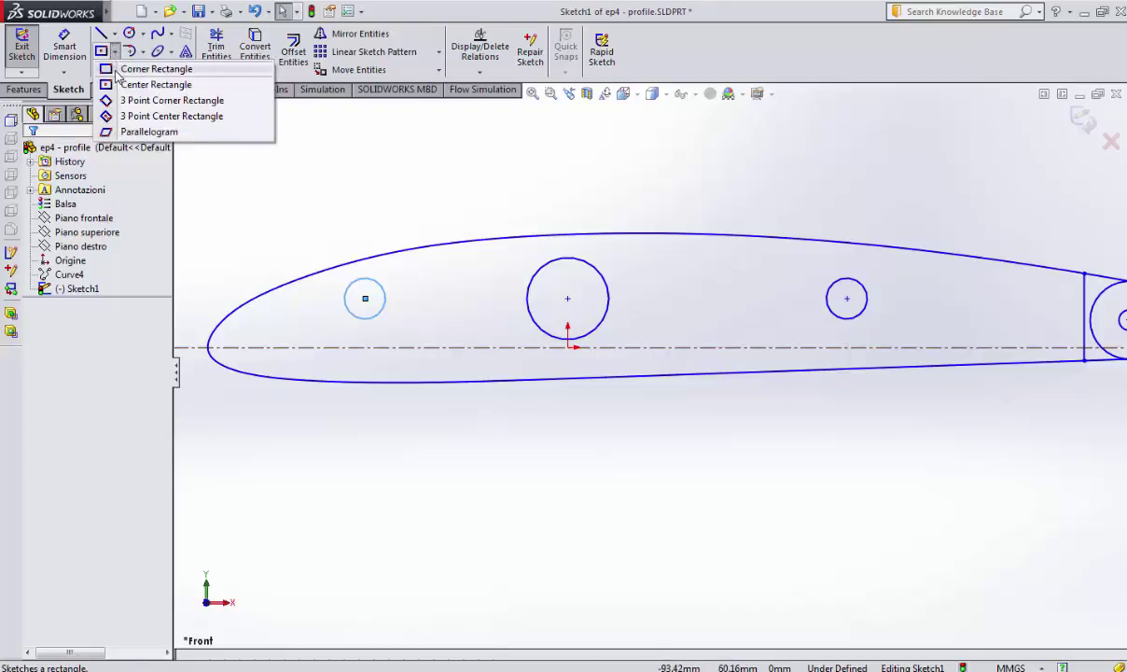
{"action": "left_click", "coordinate": [126, 66]}
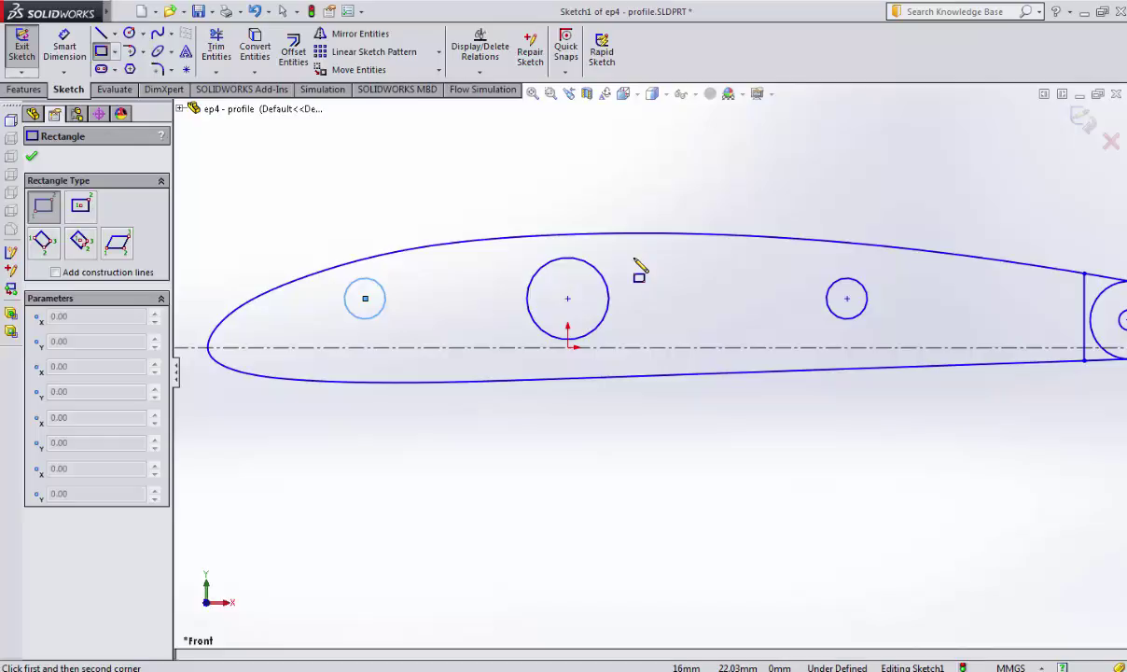
{"action": "key", "text": "Escape"}
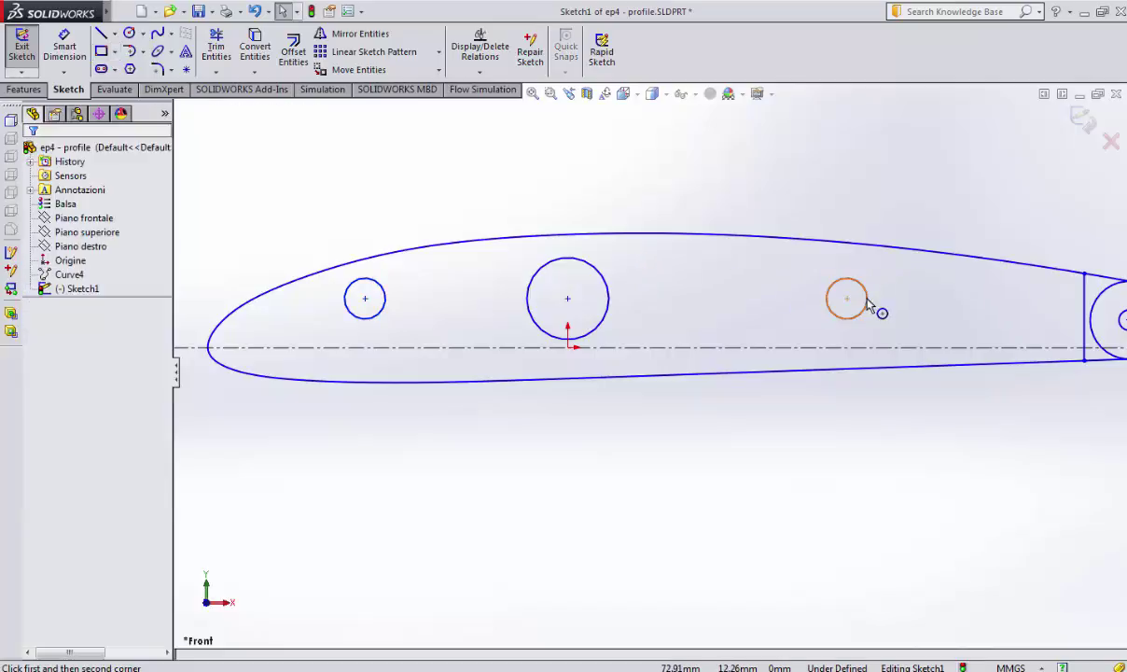
Delete the 5 mm radius circle between the large circle and the cut line.
{"action": "left_click", "coordinate": [867, 301]}
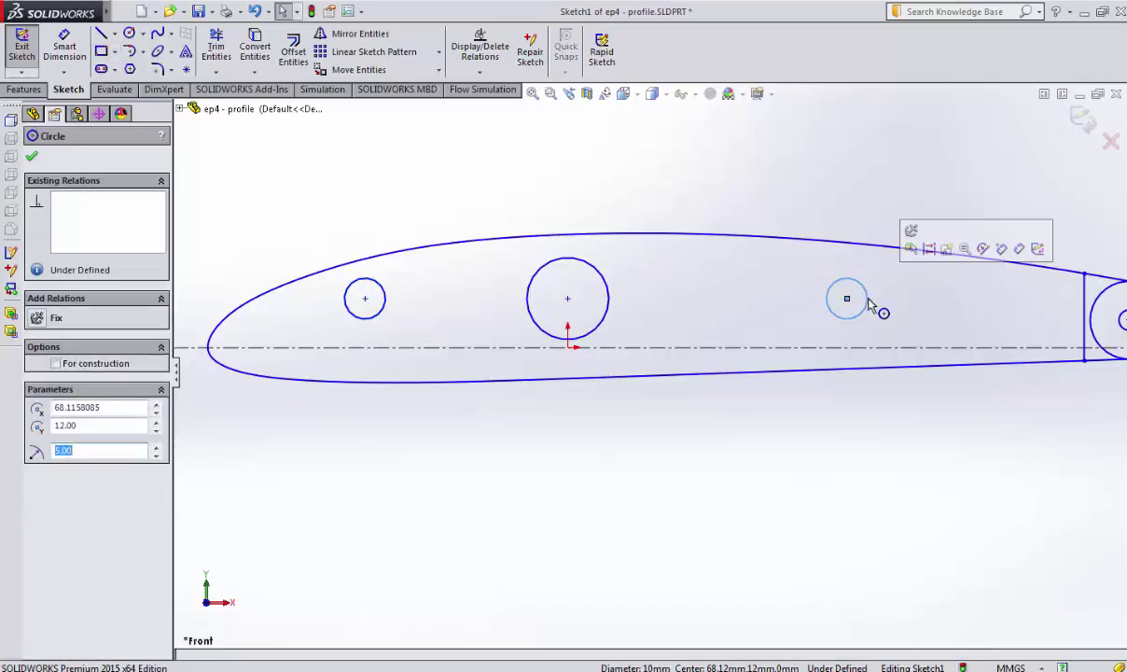
{"action": "key", "text": "Delete"}
Sketch a quadrilateral behind the large circle with its base on the chord line, vertical sides about 20.6 and 18.1 mm, and a sloping upper edge.
{"action": "scroll", "coordinate": [1008, 285], "scroll_direction": "down", "scroll_amount": 2}
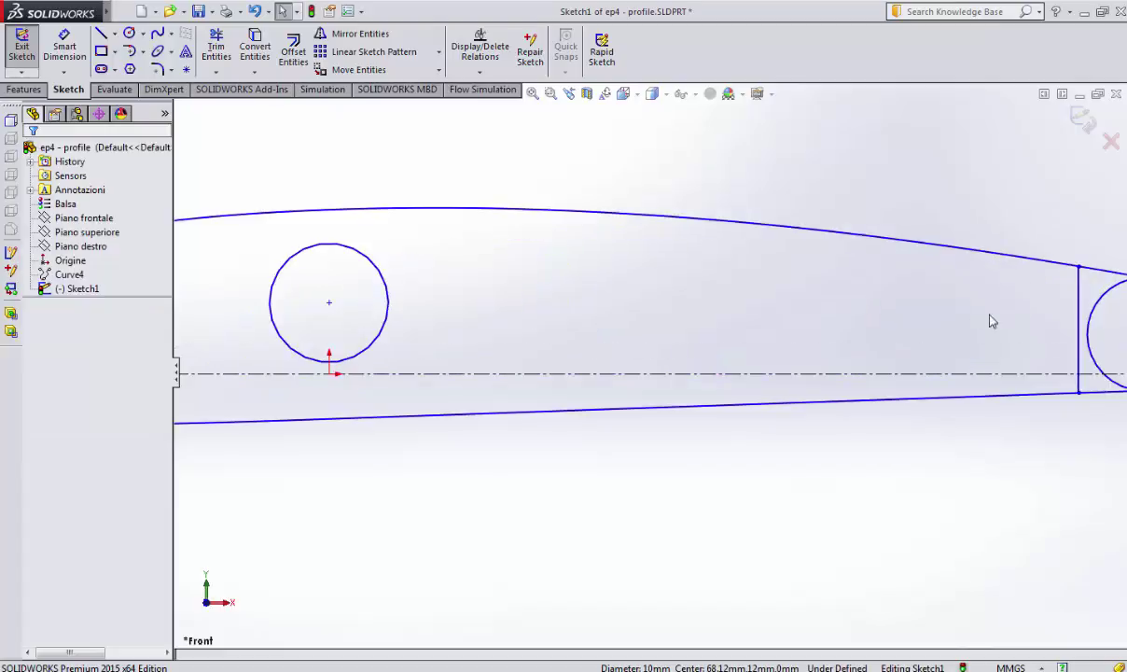
{"action": "scroll", "coordinate": [964, 329], "scroll_direction": "up", "scroll_amount": 4}
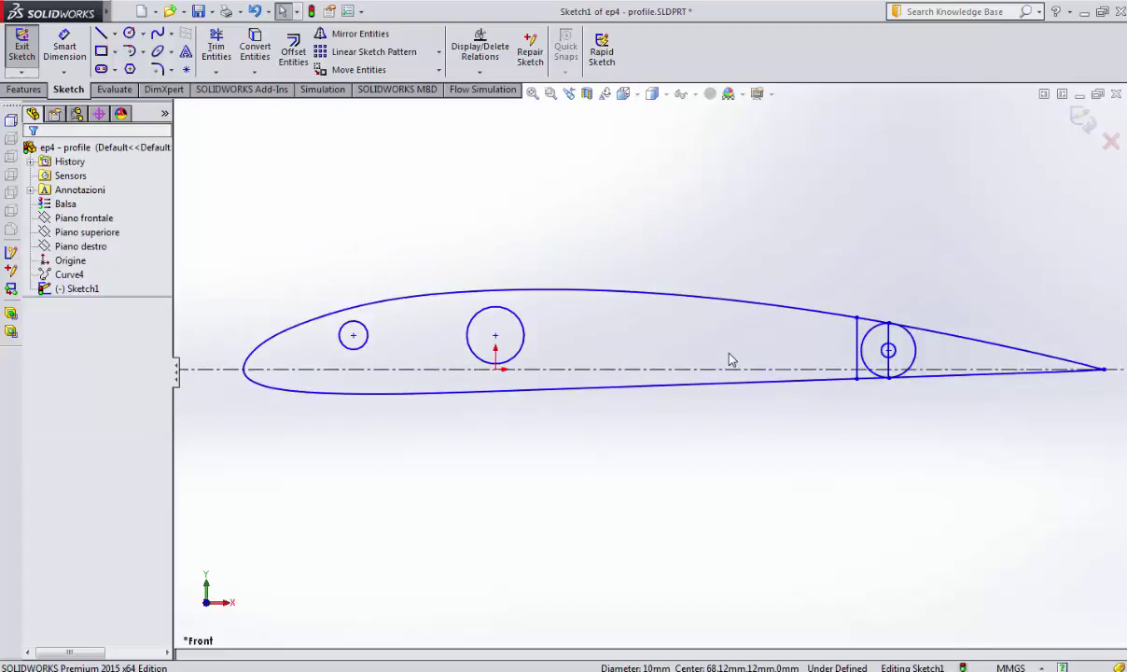
{"action": "scroll", "coordinate": [719, 370], "scroll_direction": "down", "scroll_amount": 1}
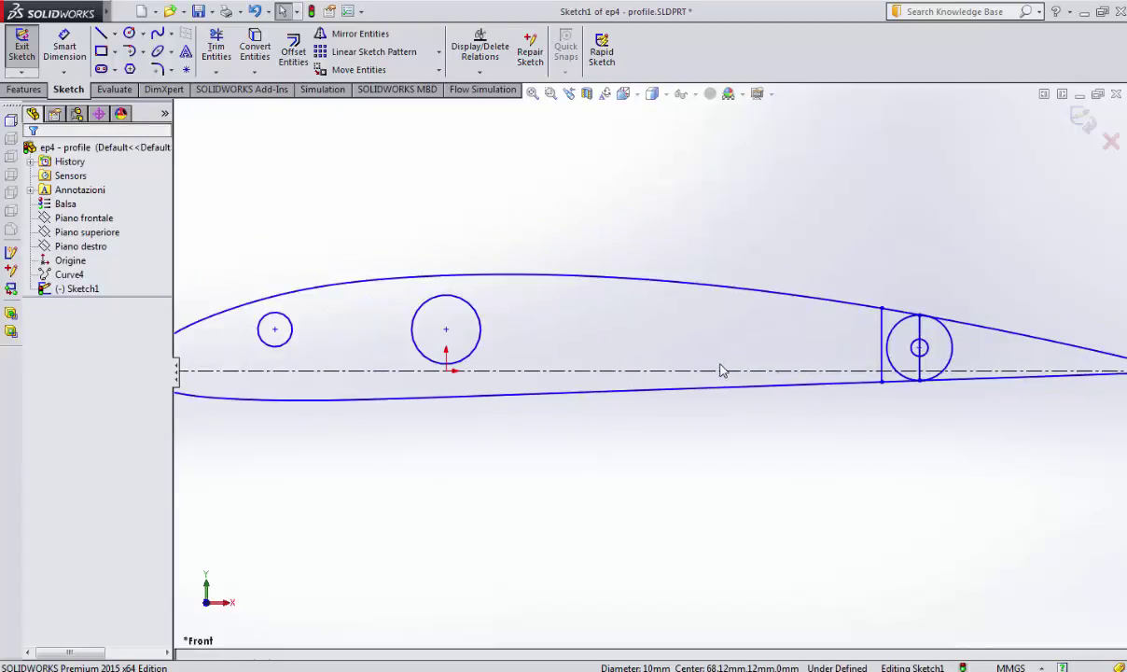
{"action": "left_click", "coordinate": [114, 39]}
{"action": "left_click", "coordinate": [130, 34]}
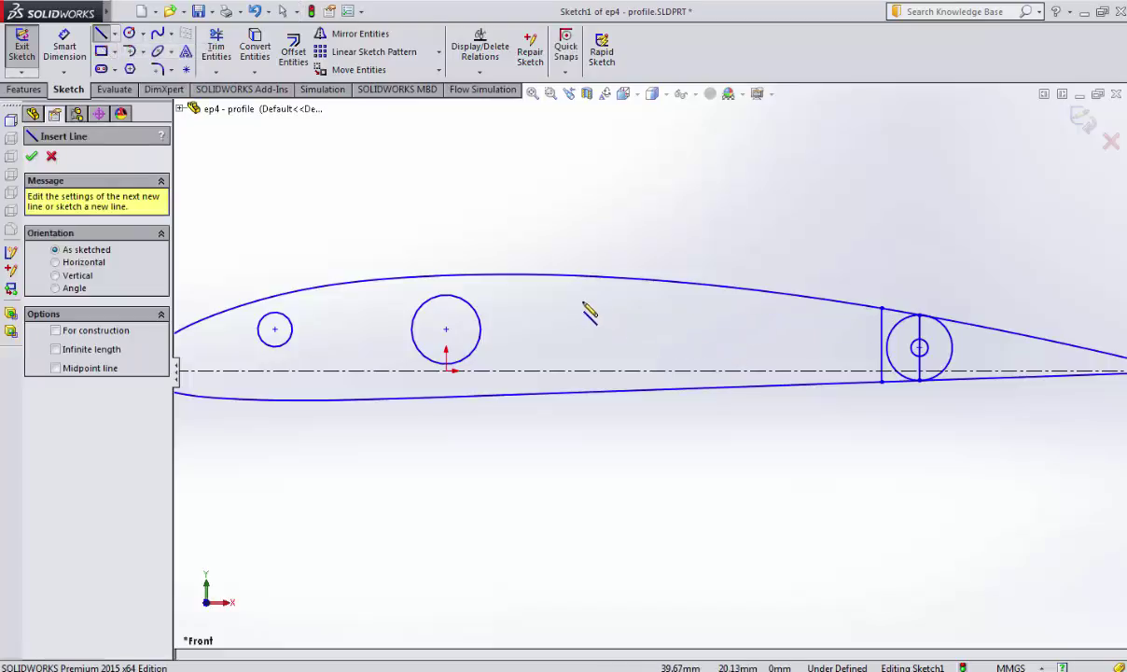
{"action": "left_click_drag", "start_coordinate": [564, 299], "coordinate": [565, 370]}
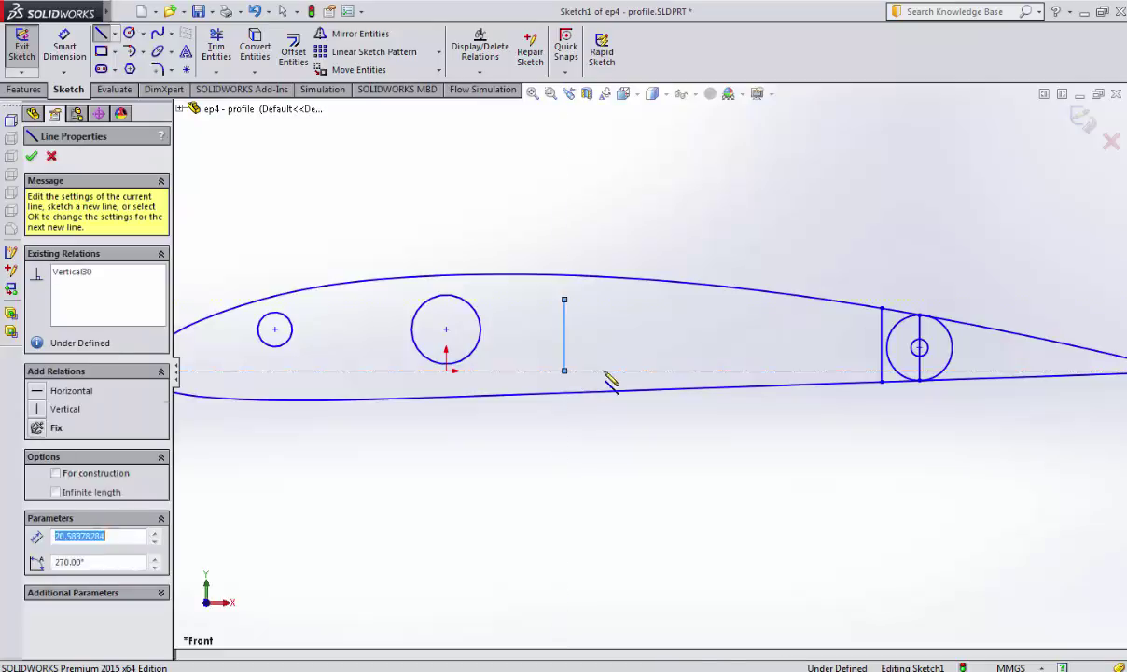
{"action": "left_click", "coordinate": [735, 372]}
{"action": "left_click", "coordinate": [734, 308]}
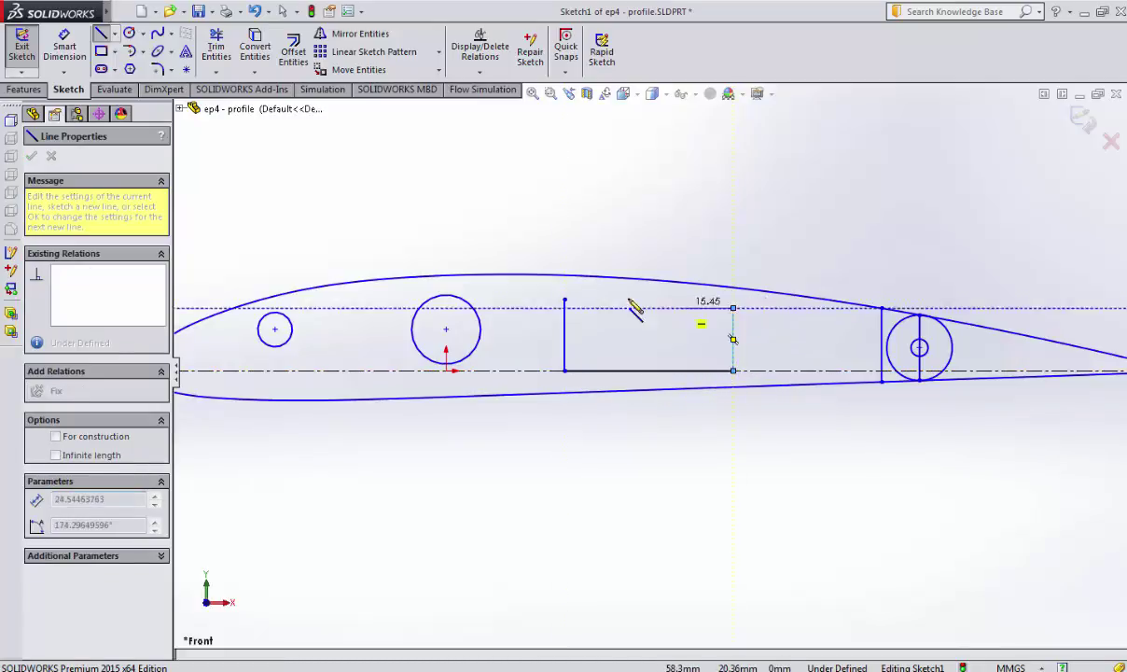
{"action": "left_click", "coordinate": [564, 300]}
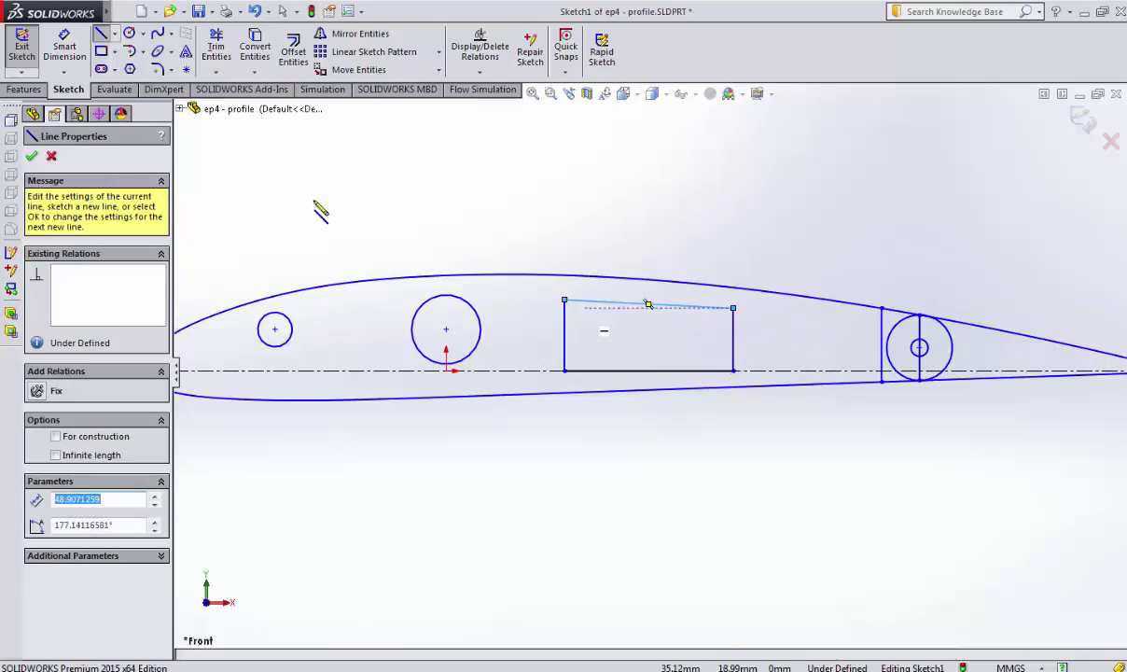
{"action": "key", "text": "d"}
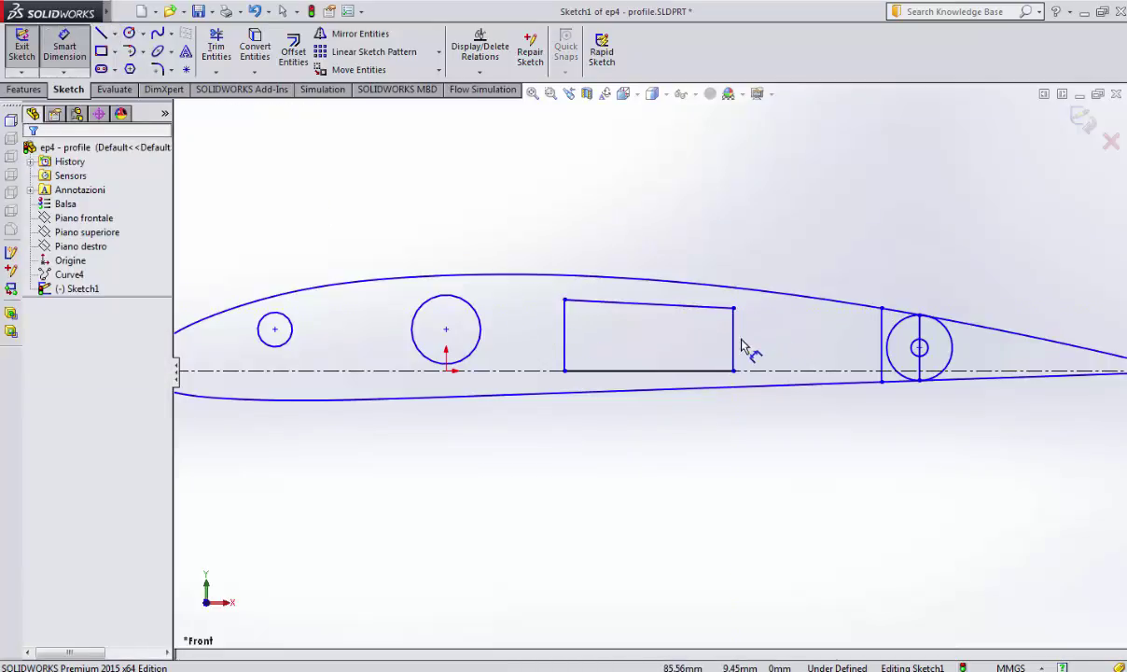
{"action": "left_click", "coordinate": [737, 347]}
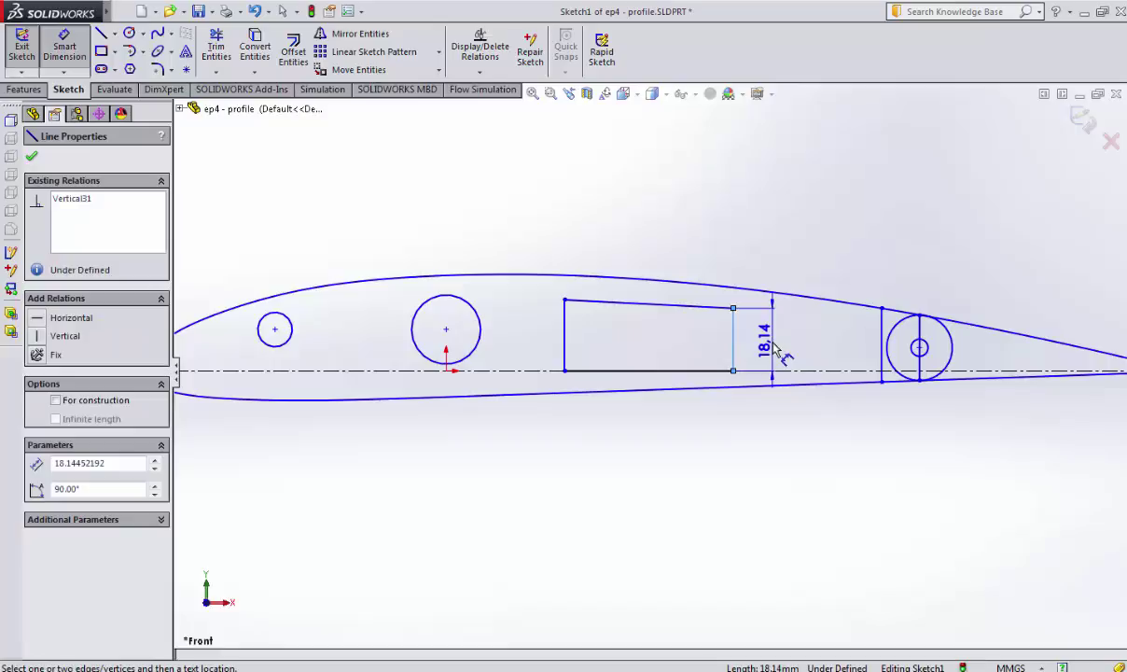
{"action": "key", "text": "Escape"}
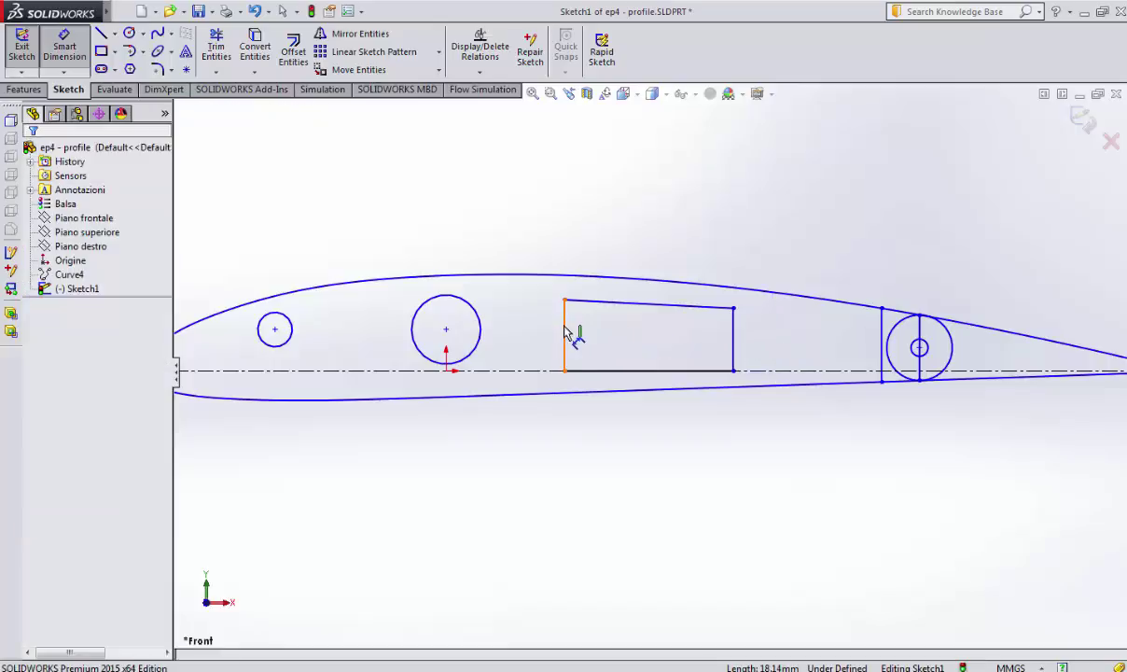
Dimension the length of the quadrilateral's front vertical edge.
{"action": "left_click", "coordinate": [565, 329]}
{"action": "left_click", "coordinate": [526, 335]}
{"action": "key", "text": "Return"}
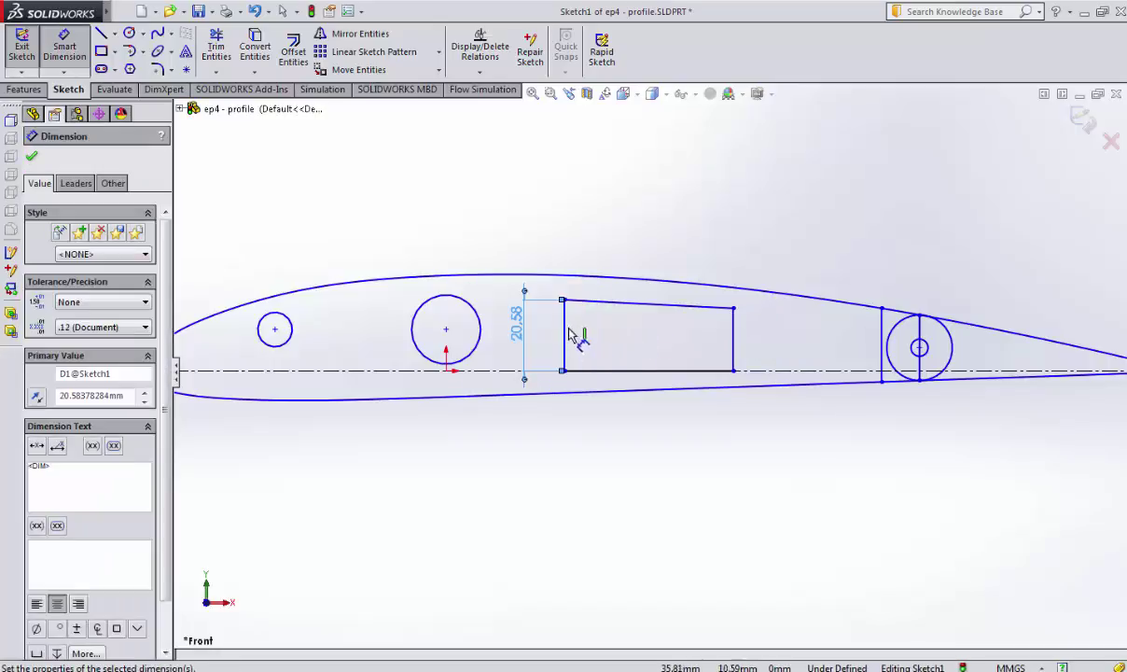
{"action": "scroll", "coordinate": [572, 368], "scroll_direction": "down", "scroll_amount": 3}
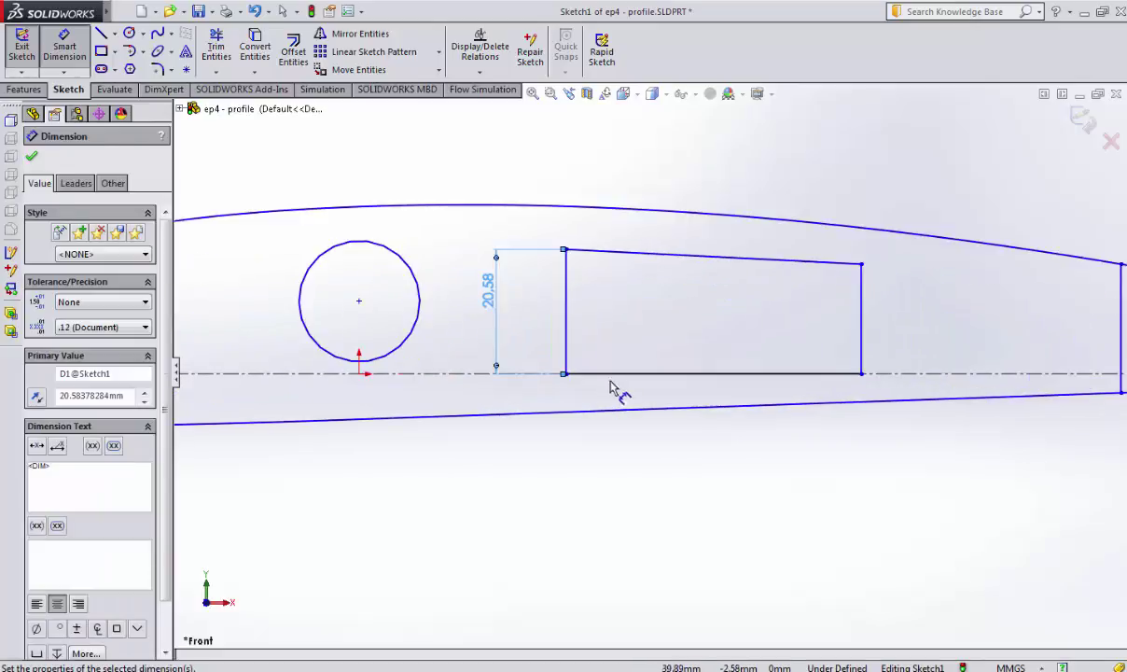
{"action": "key", "text": "Escape"}
Replace the quadrilateral's horizontal base with a line from its rear lower corner sloping to about 1.8 mm below the chord line at the front.
{"action": "left_click", "coordinate": [618, 375]}
{"action": "key", "text": "Escape"}
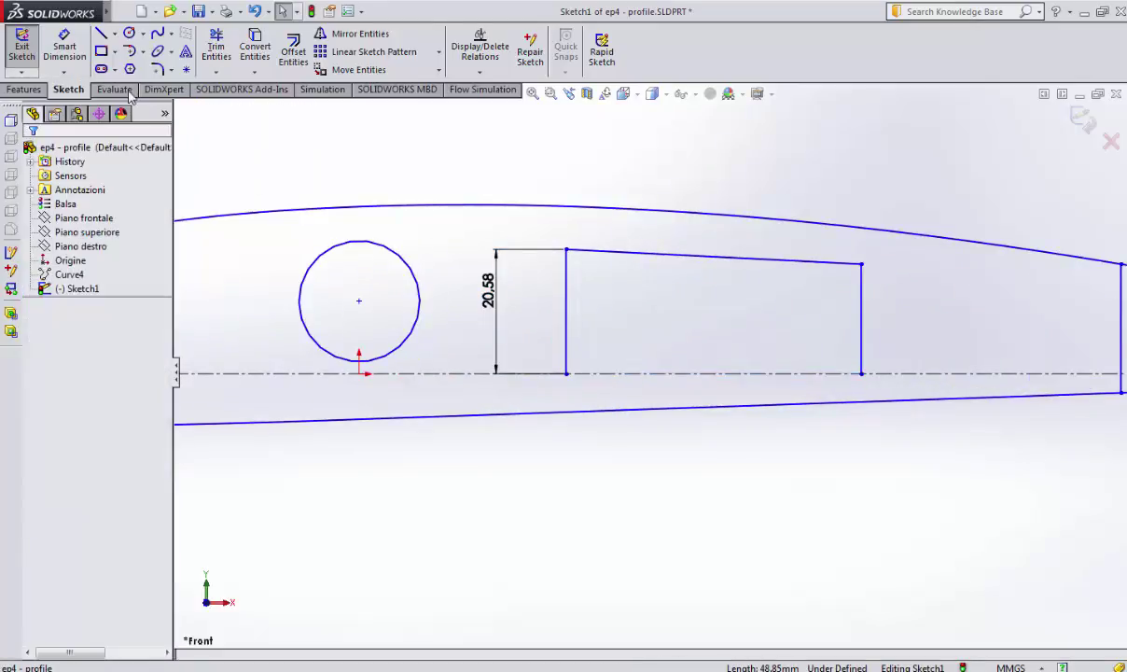
{"action": "left_click", "coordinate": [100, 32]}
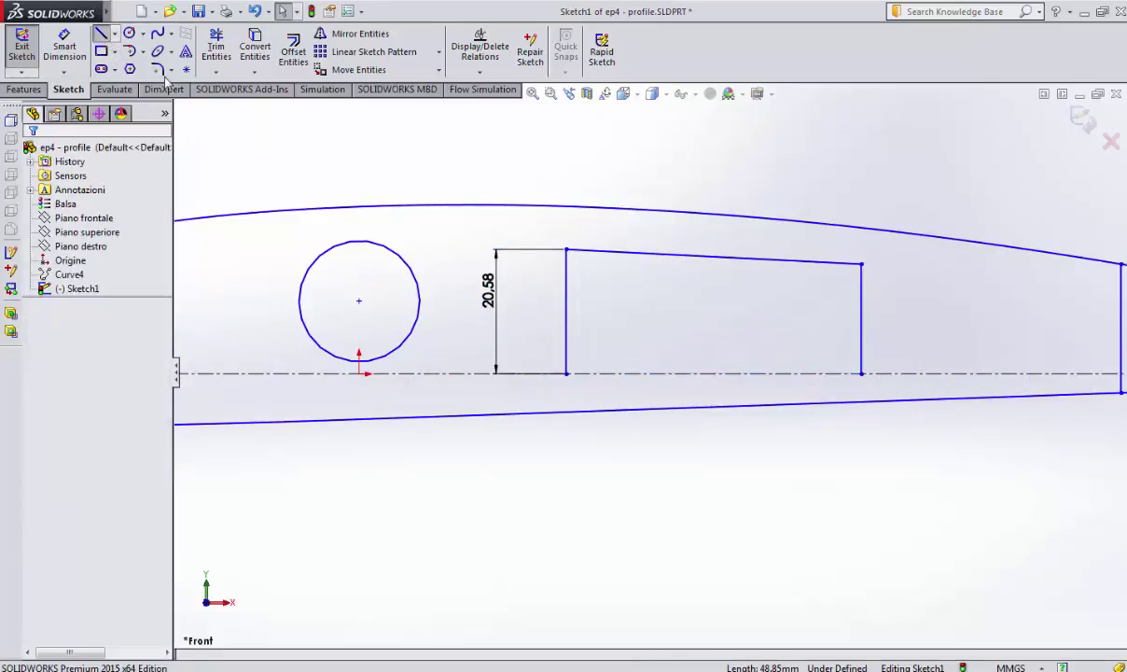
{"action": "left_click", "coordinate": [861, 373]}
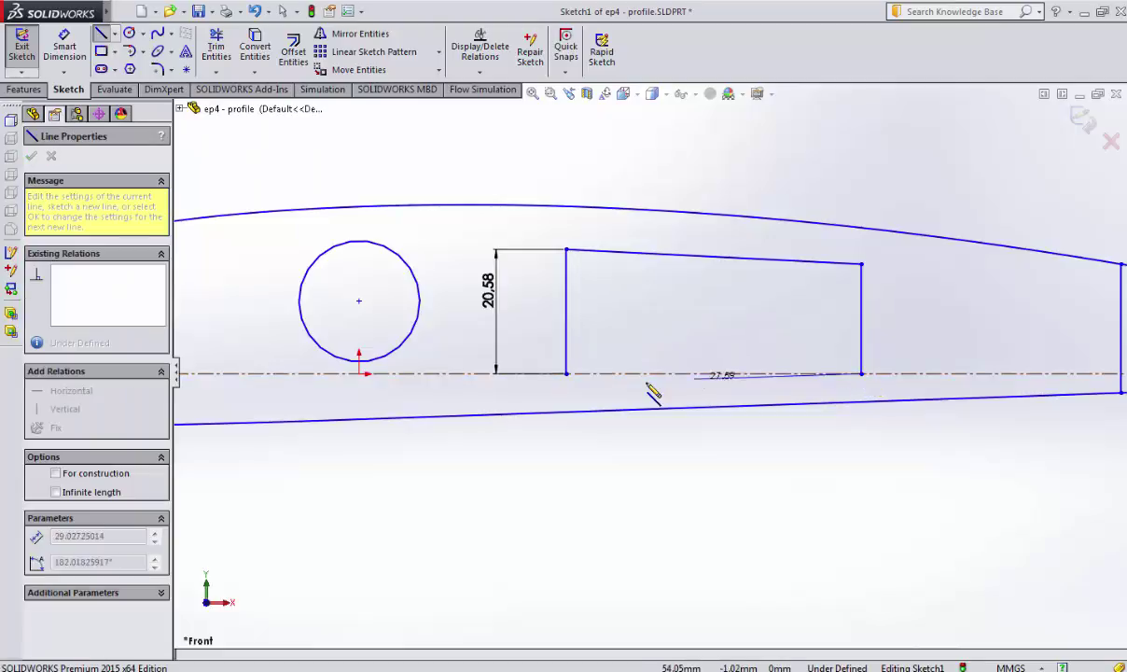
{"action": "left_click", "coordinate": [567, 382]}
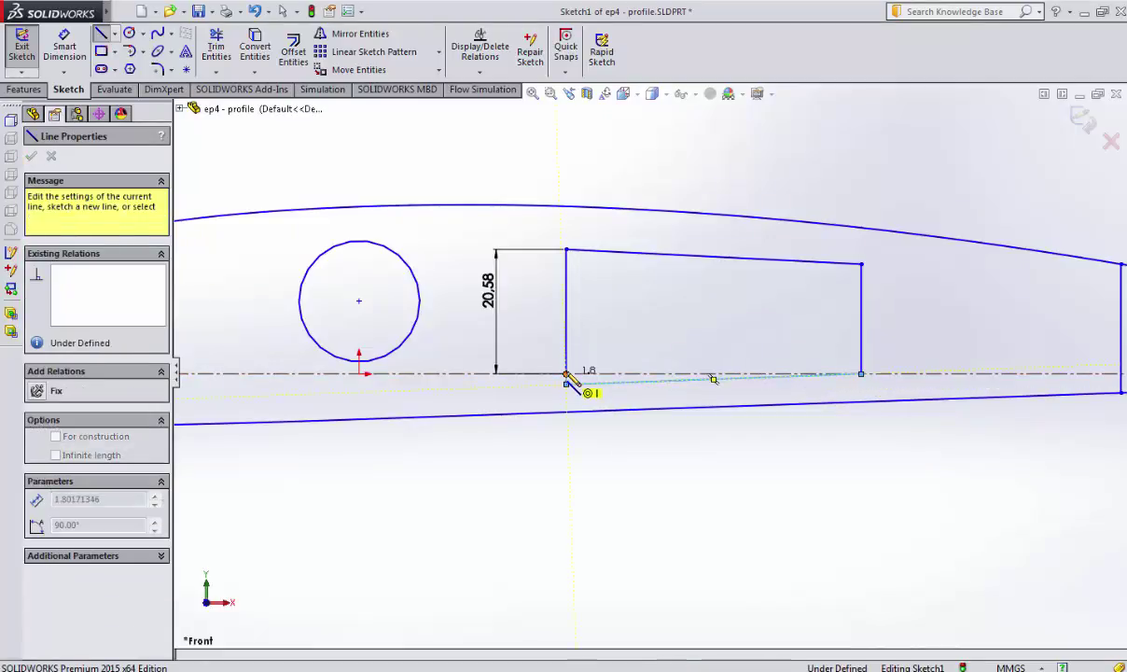
{"action": "key", "text": "Escape"}
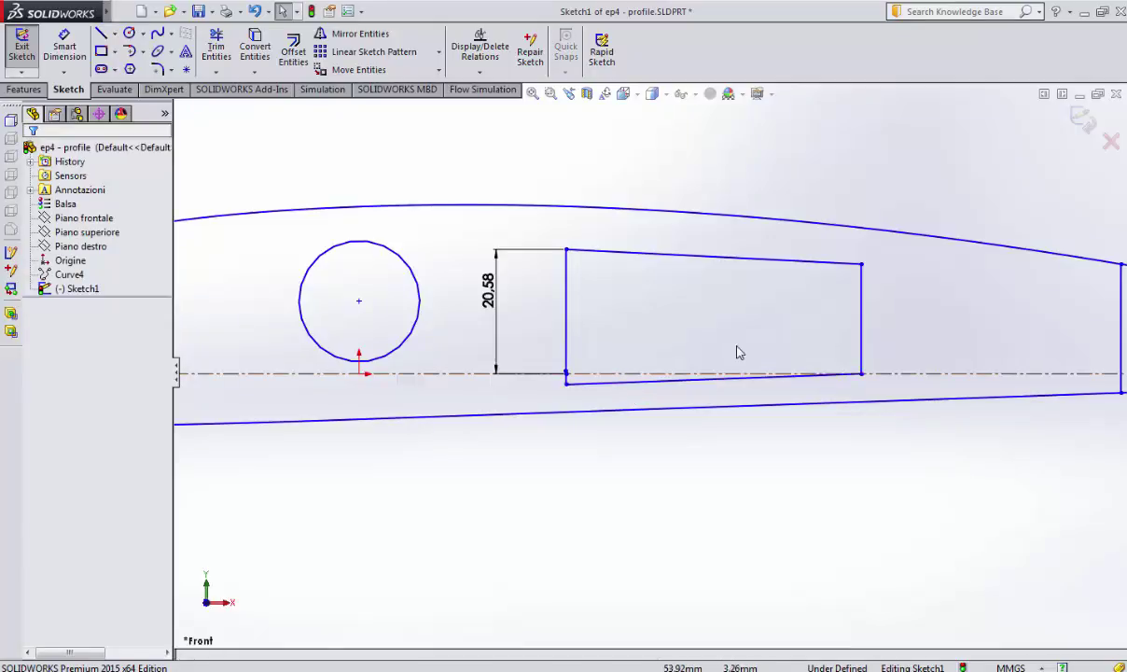
Delete the overlapping vertical segments that form the quadrilateral's front edge, leaving that side open.
{"action": "scroll", "coordinate": [591, 373], "scroll_direction": "down", "scroll_amount": 5}
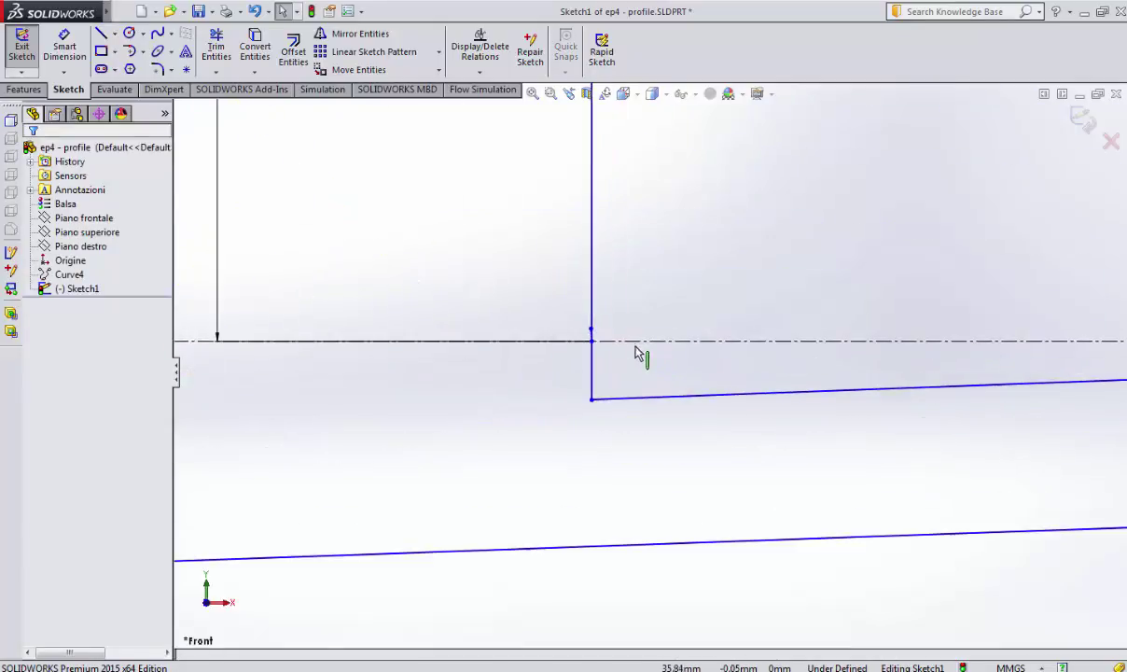
{"action": "left_click", "coordinate": [593, 373]}
{"action": "key", "text": "Delete"}
{"action": "left_click", "coordinate": [593, 317]}
{"action": "key", "text": "Delete"}
{"action": "scroll", "coordinate": [597, 347], "scroll_direction": "down", "scroll_amount": 1}
{"action": "left_click", "coordinate": [600, 338]}
{"action": "key", "text": "Delete"}
{"action": "left_click", "coordinate": [478, 345]}
{"action": "scroll", "coordinate": [644, 361], "scroll_direction": "up", "scroll_amount": 4}
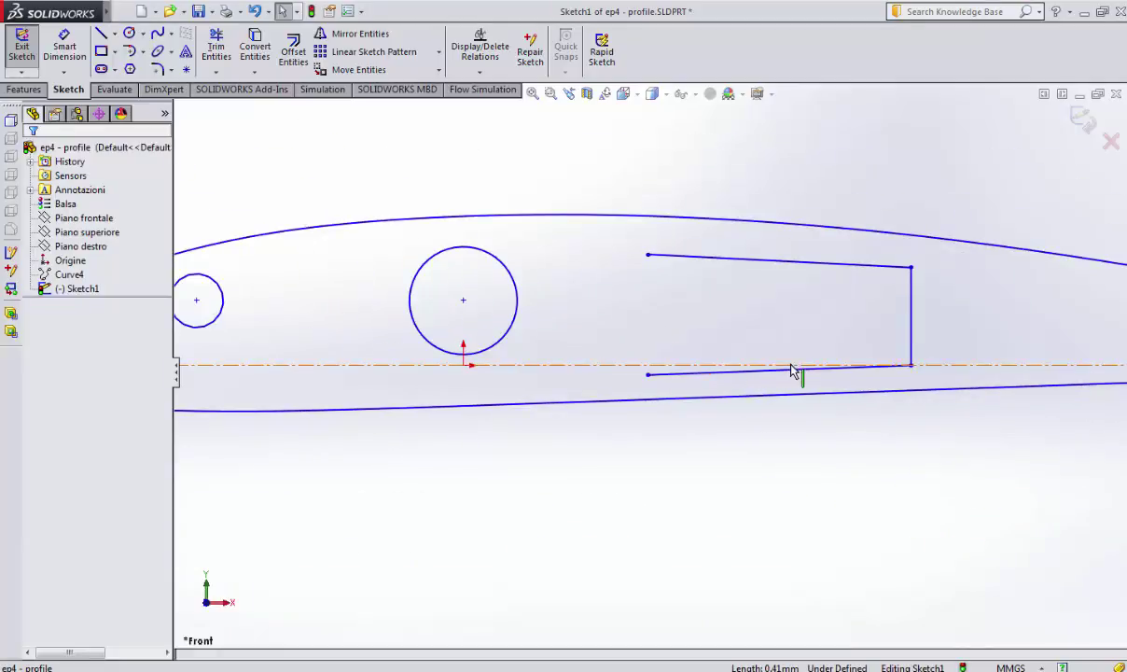
{"action": "scroll", "coordinate": [791, 371], "scroll_direction": "down", "scroll_amount": 2}
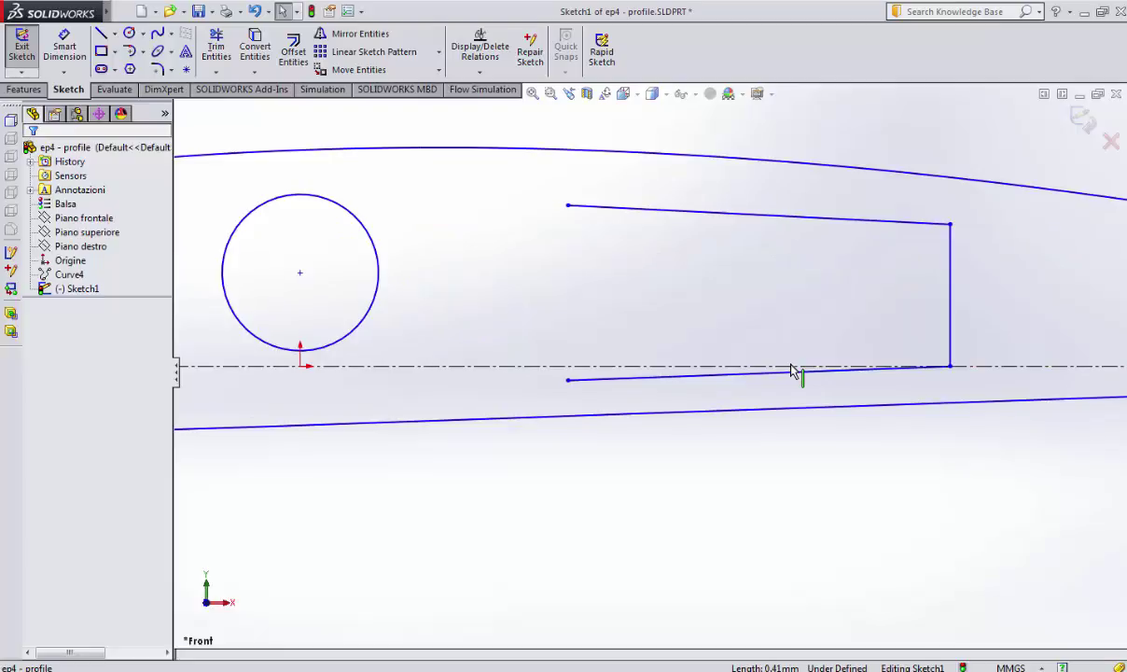
{"action": "left_click", "coordinate": [65, 45]}
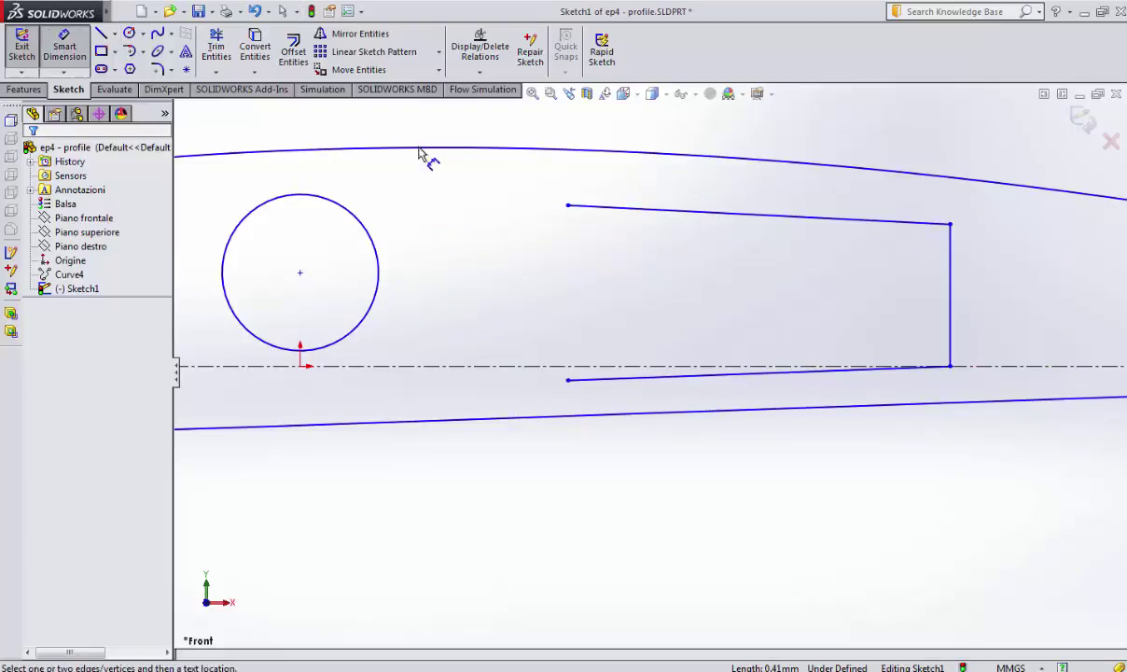
{"action": "left_click", "coordinate": [568, 379]}
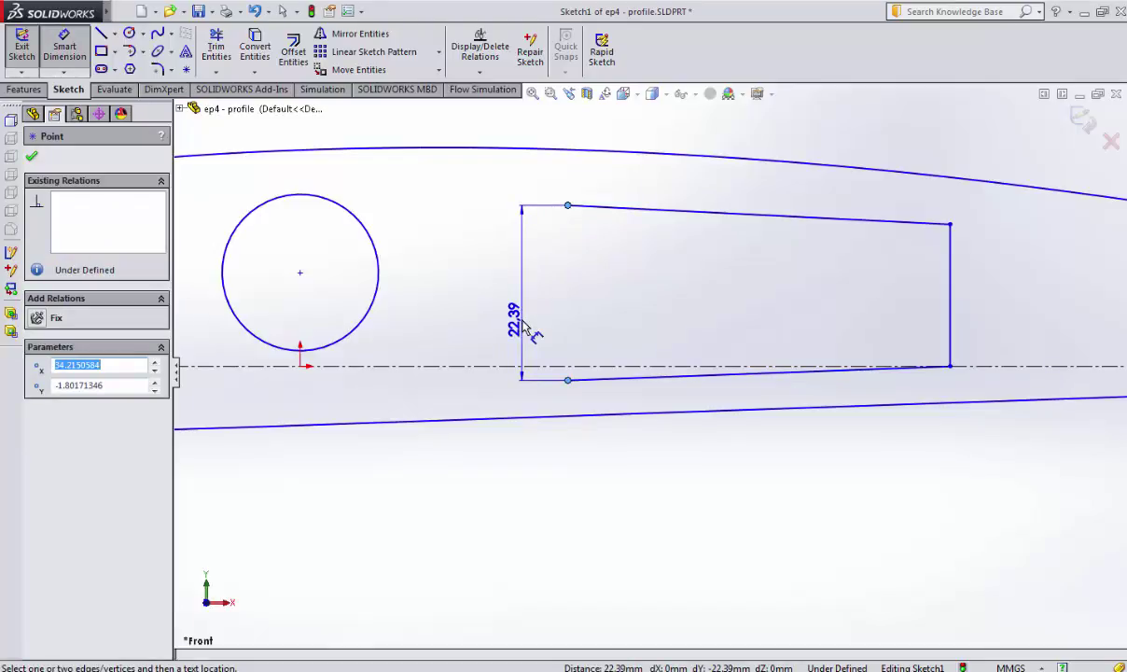
{"action": "key", "text": "Escape"}
Close the quadrilateral's open front with a vertical line about 22.4 mm long joining the free ends of the two sloping edges.
{"action": "left_click", "coordinate": [101, 32]}
{"action": "left_click", "coordinate": [568, 206]}
{"action": "left_click", "coordinate": [569, 380]}
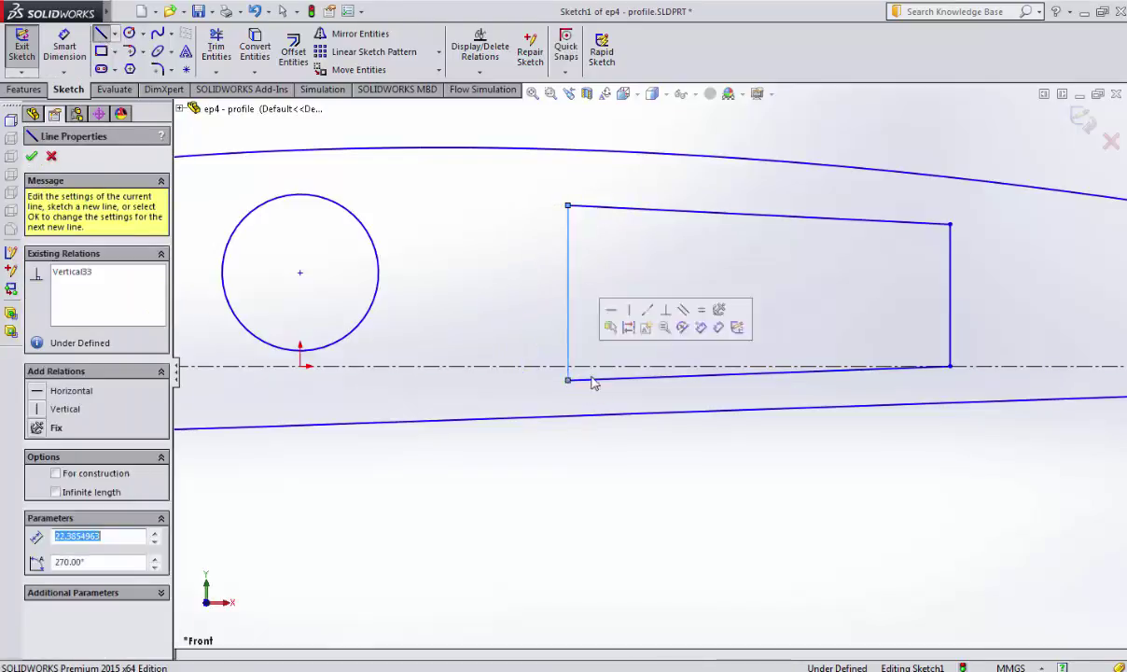
{"action": "scroll", "coordinate": [686, 260], "scroll_direction": "up", "scroll_amount": 2}
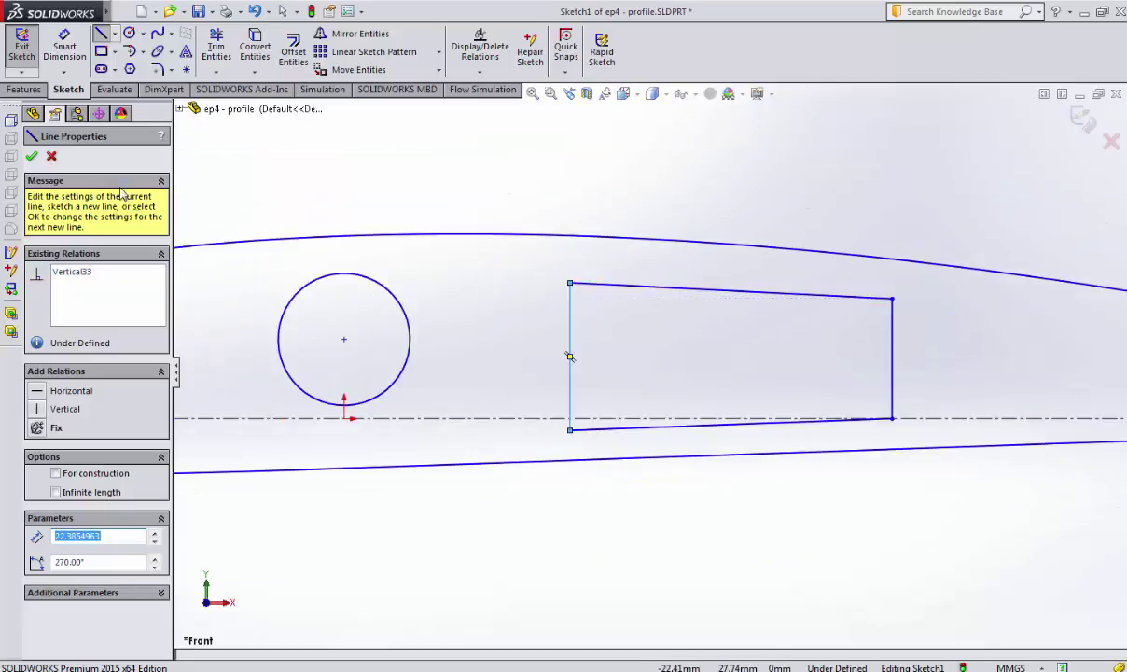
{"action": "left_click", "coordinate": [32, 157]}
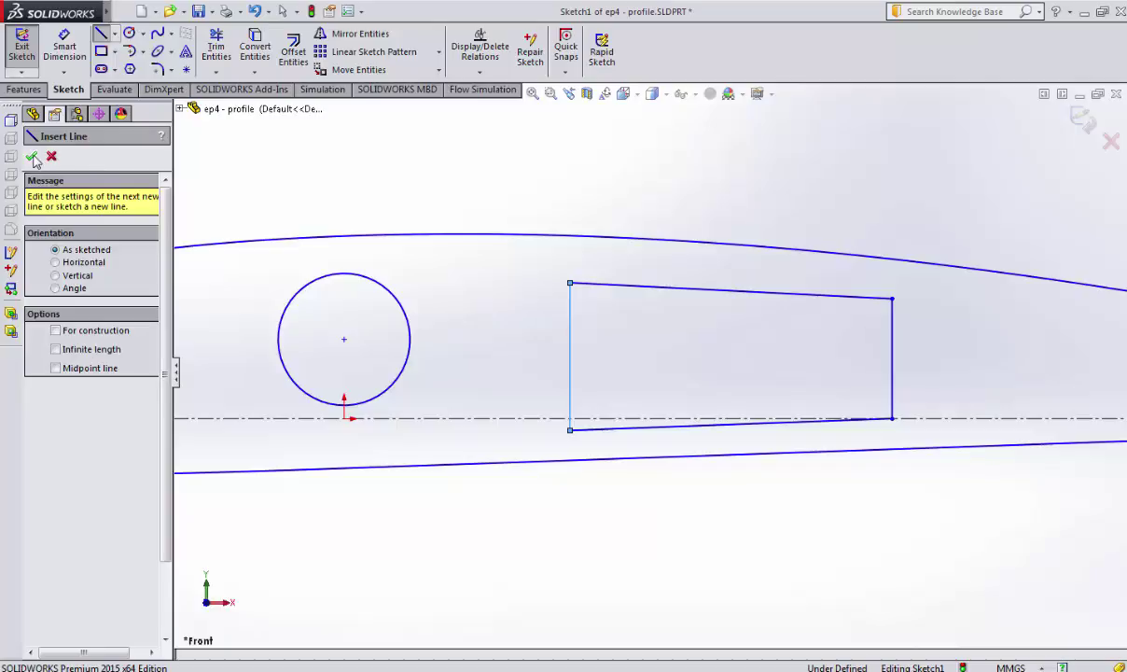
{"action": "left_click", "coordinate": [33, 157]}
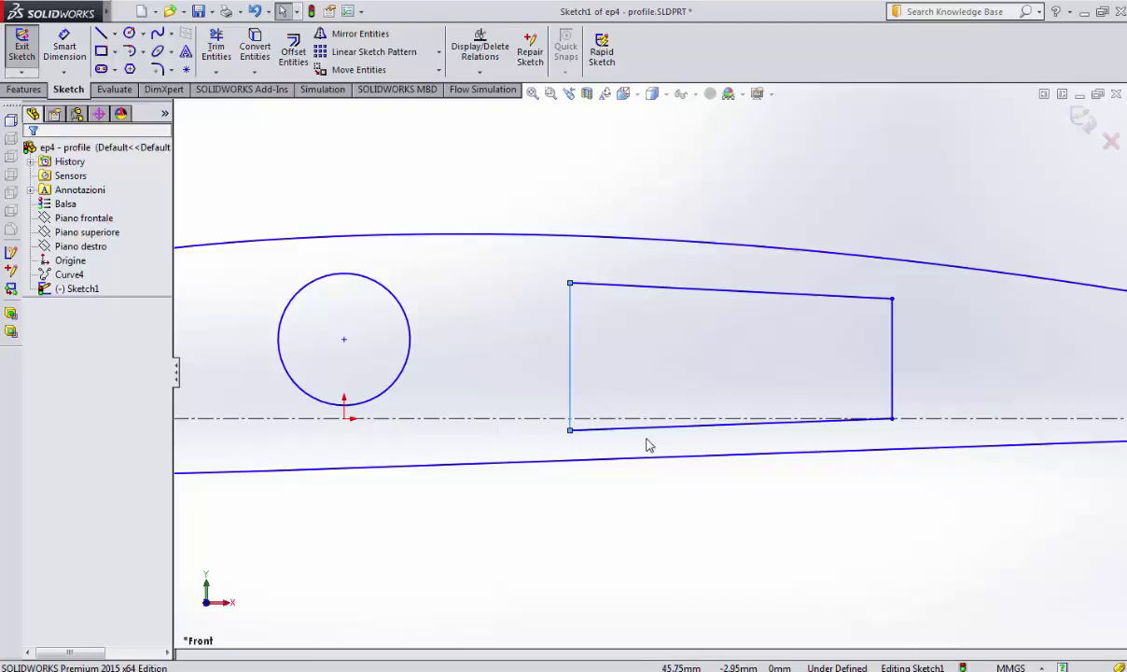
{"action": "scroll", "coordinate": [750, 423], "scroll_direction": "down", "scroll_amount": 2}
{"action": "scroll", "coordinate": [654, 369], "scroll_direction": "up", "scroll_amount": 8}
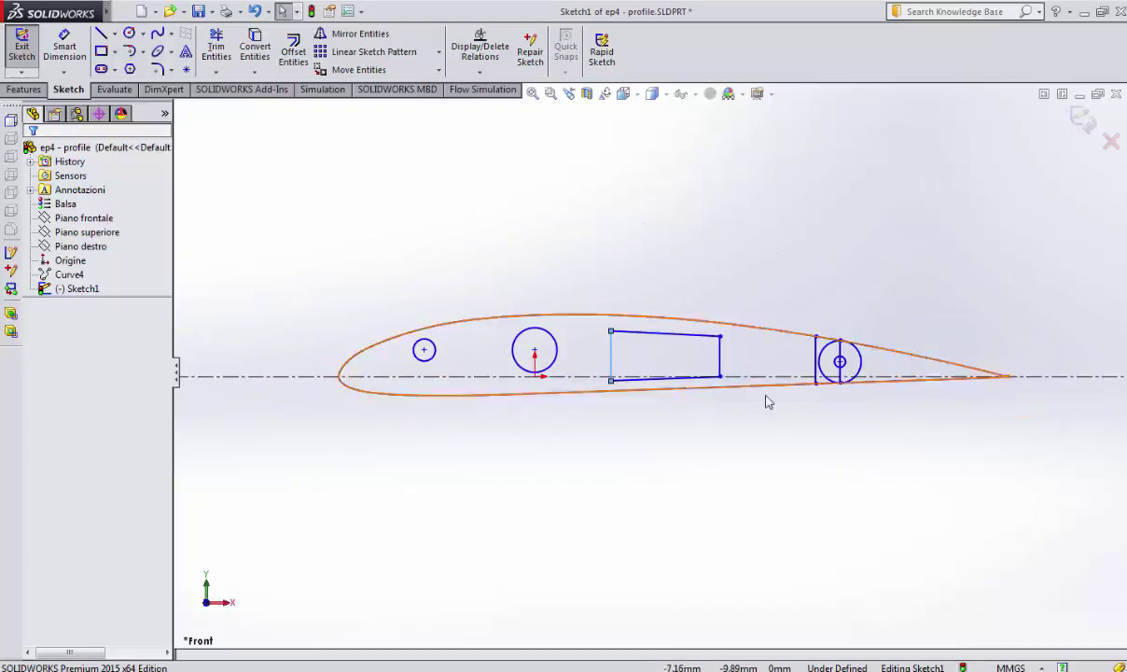
{"action": "scroll", "coordinate": [690, 383], "scroll_direction": "down", "scroll_amount": 5}
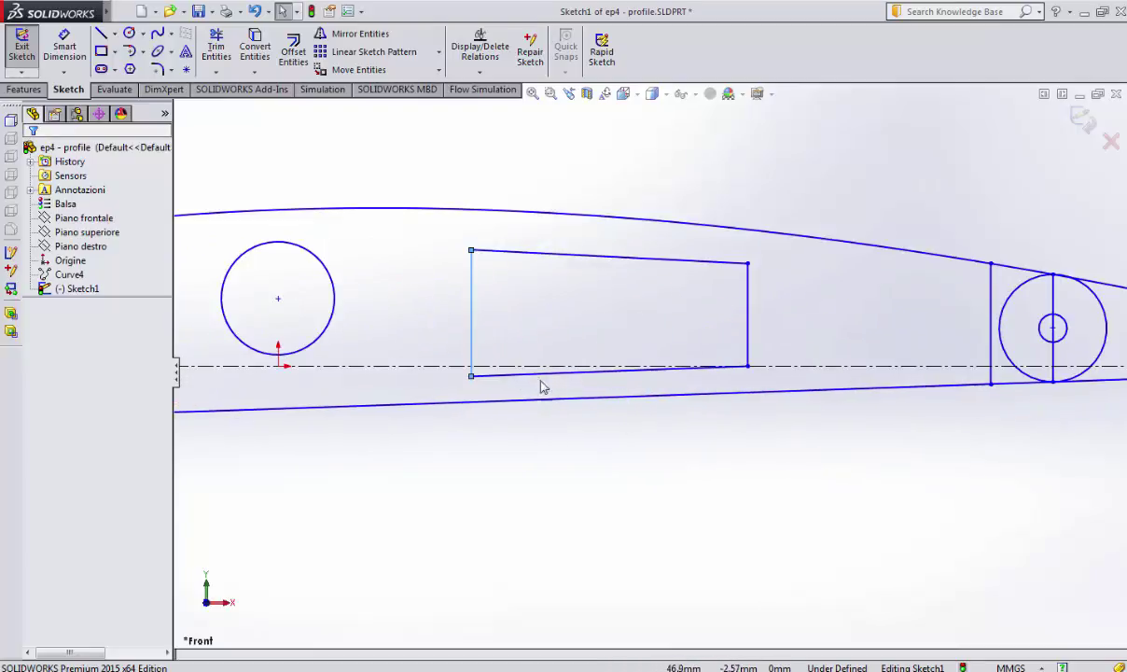
Delete all four edges of the quadrilateral cutout between the central tube hole and the aileron cut line.
{"action": "scroll", "coordinate": [572, 361], "scroll_direction": "up", "scroll_amount": 4}
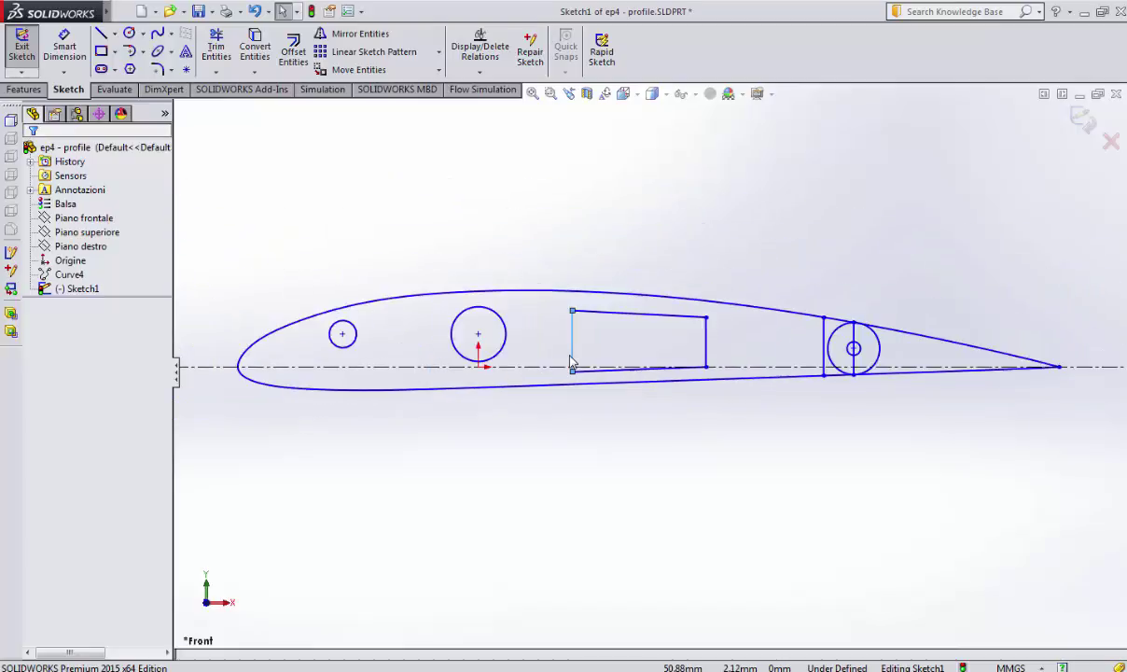
{"action": "scroll", "coordinate": [572, 361], "scroll_direction": "down", "scroll_amount": 3}
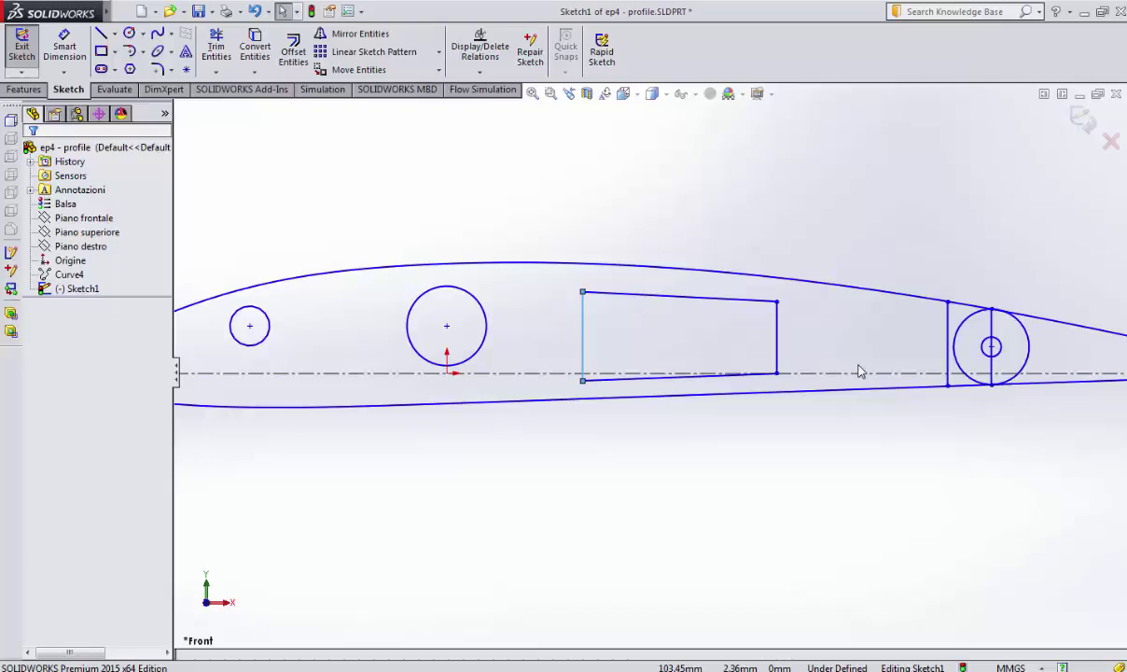
{"action": "scroll", "coordinate": [715, 346], "scroll_direction": "down", "scroll_amount": 2}
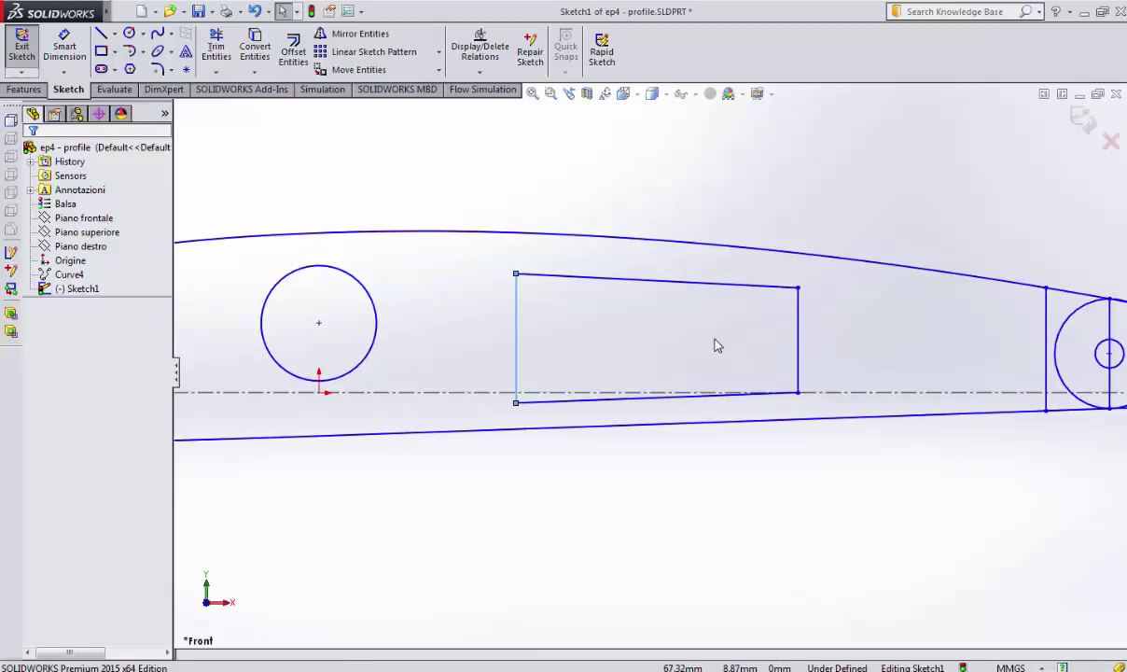
{"action": "scroll", "coordinate": [569, 373], "scroll_direction": "up", "scroll_amount": 3}
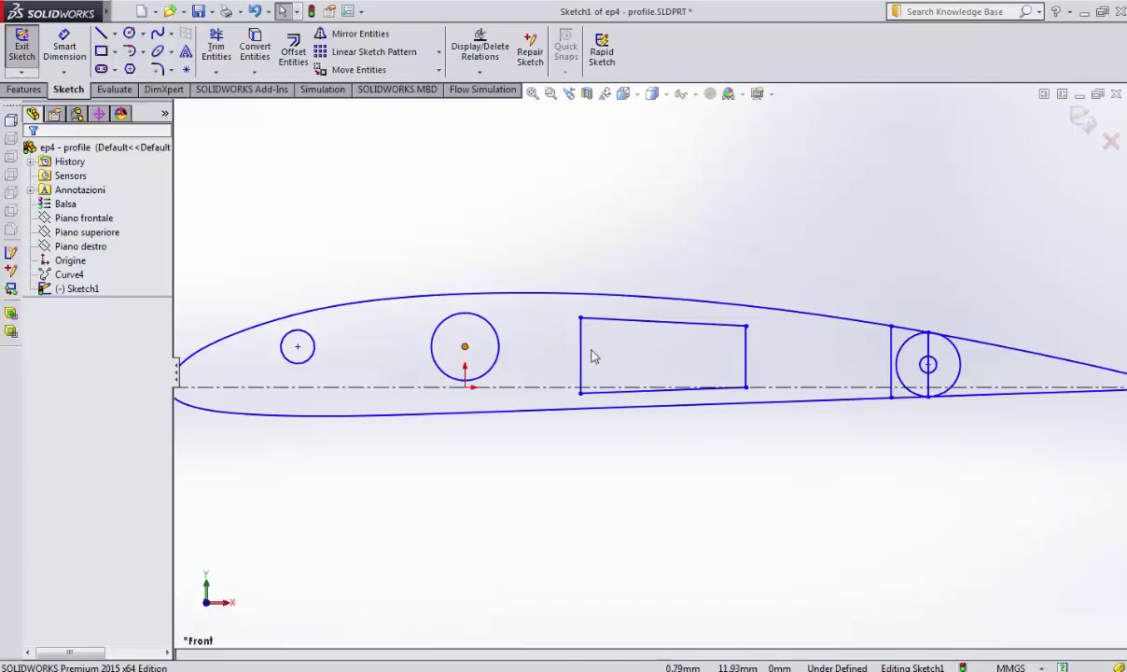
{"action": "left_click", "coordinate": [466, 348]}
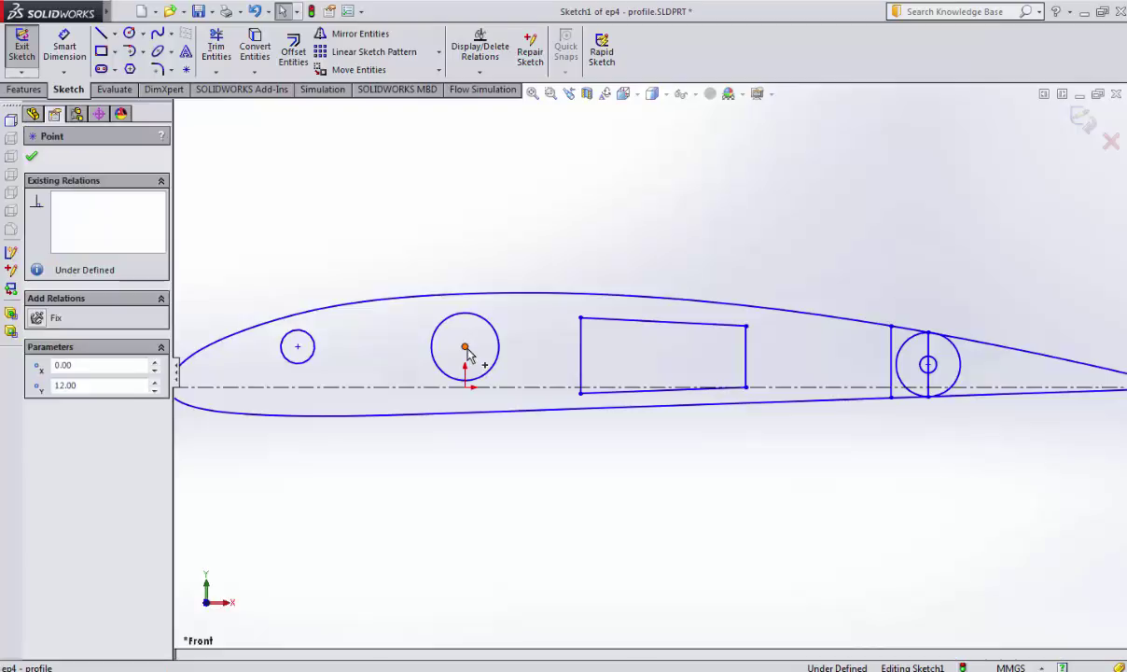
{"action": "left_click", "coordinate": [581, 353]}
{"action": "key", "text": "Delete"}
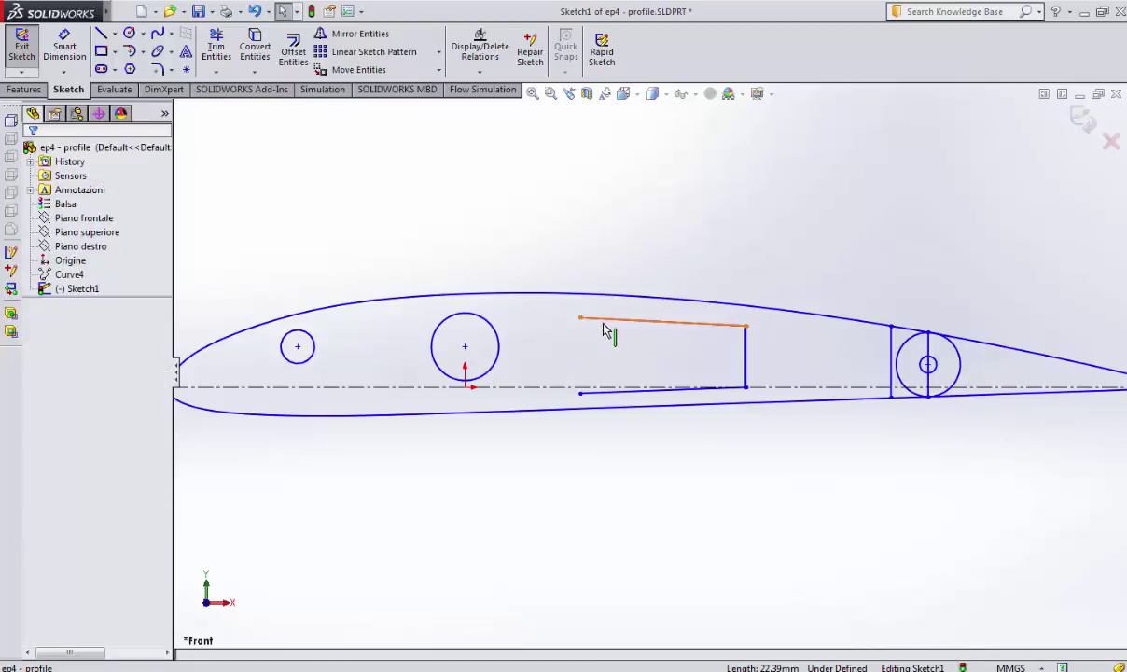
{"action": "left_click", "coordinate": [605, 324]}
{"action": "key", "text": "Delete"}
{"action": "left_click", "coordinate": [630, 392]}
{"action": "key", "text": "Delete"}
{"action": "left_click", "coordinate": [743, 368]}
{"action": "key", "text": "Delete"}
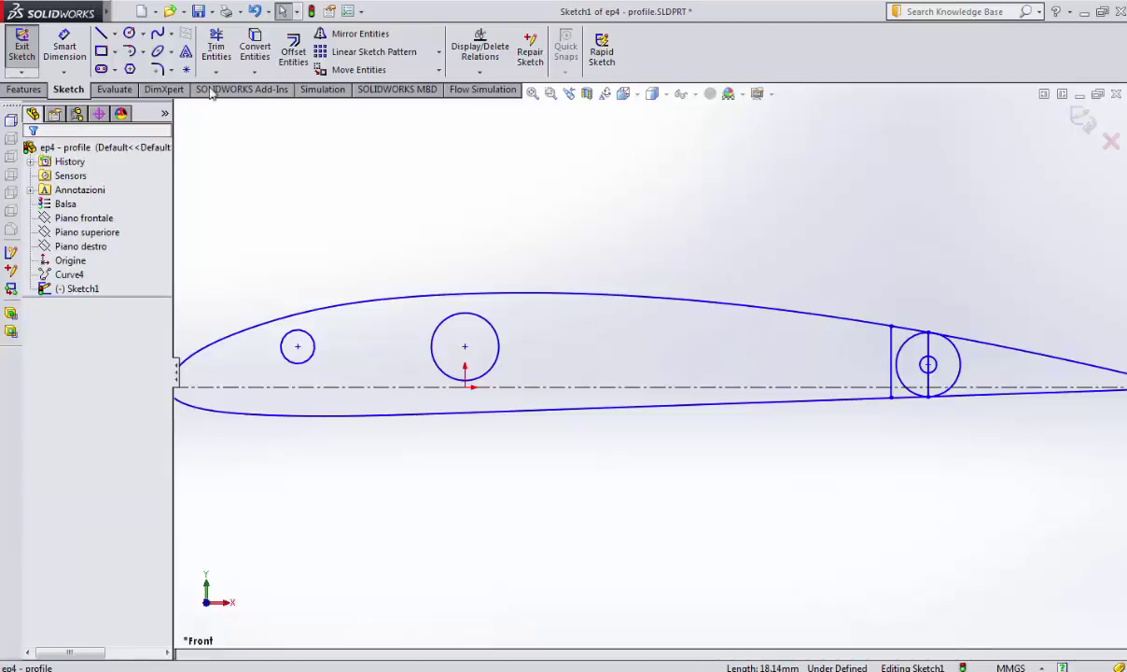
Sketch a 10 mm radius circle behind the central tube hole, centred about 46.5 mm behind the origin and 12 mm above the chord line.
{"action": "left_click", "coordinate": [130, 35]}
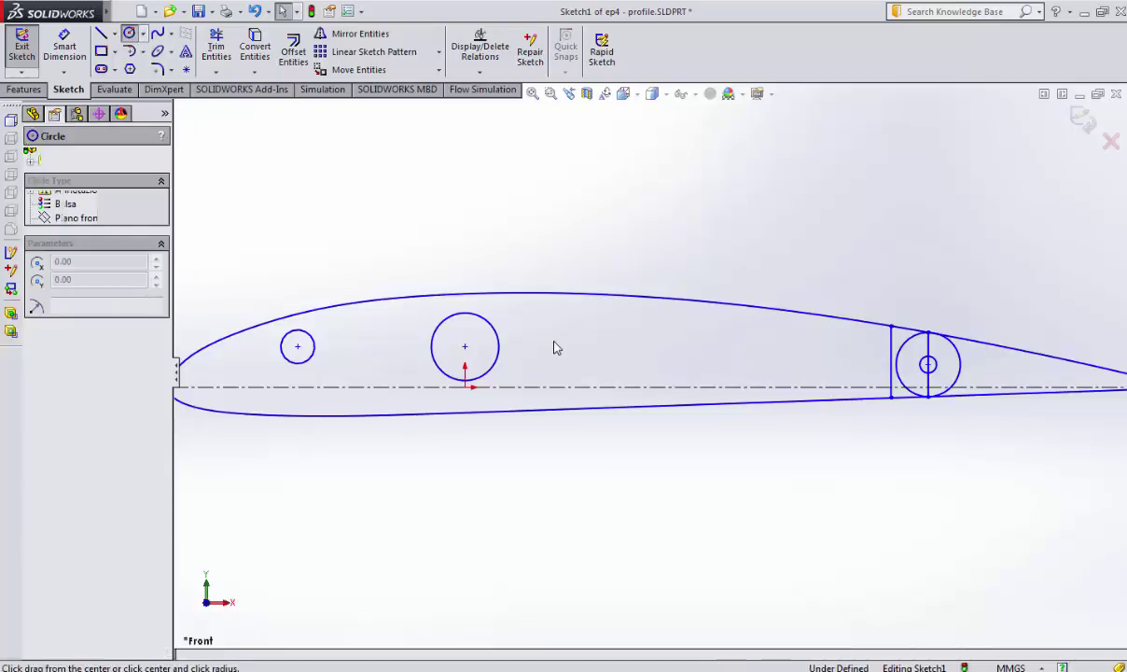
{"action": "left_click", "coordinate": [622, 346]}
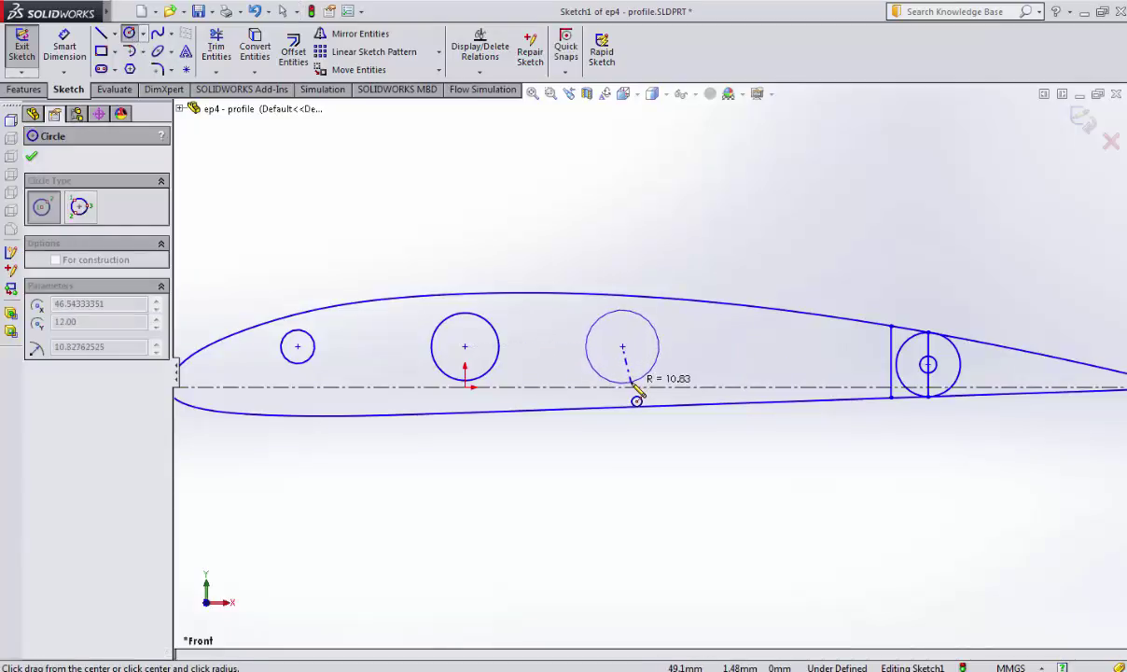
{"action": "left_click", "coordinate": [637, 394]}
{"action": "type", "text": "10"}
{"action": "key", "text": "Return"}
{"action": "key", "text": "Escape"}
{"action": "left_click", "coordinate": [603, 266]}
Sketch a 6 mm radius circle farther back, level with the other holes and centred about 87.2 mm behind the origin.
{"action": "left_click", "coordinate": [129, 33]}
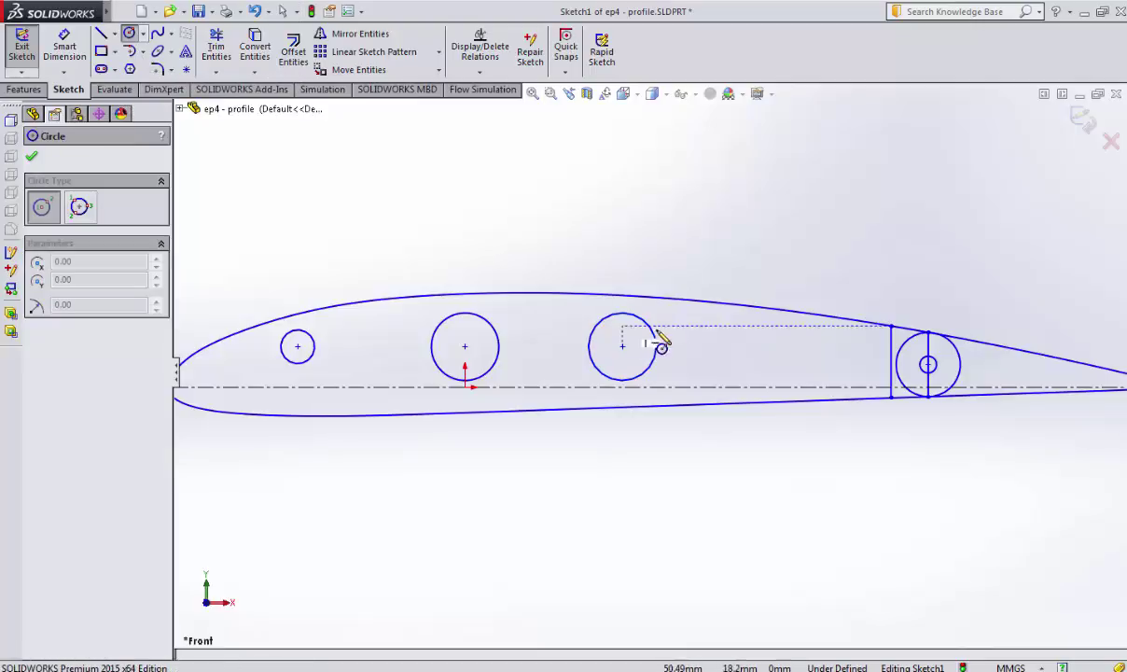
{"action": "left_click", "coordinate": [760, 347]}
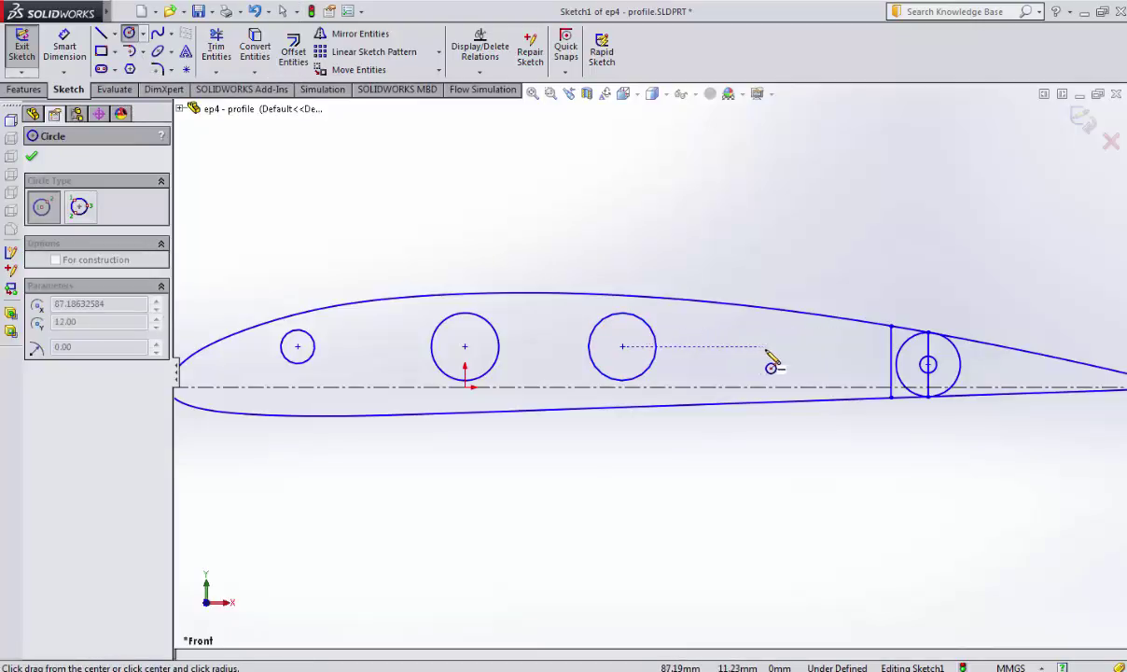
{"action": "left_click", "coordinate": [785, 372]}
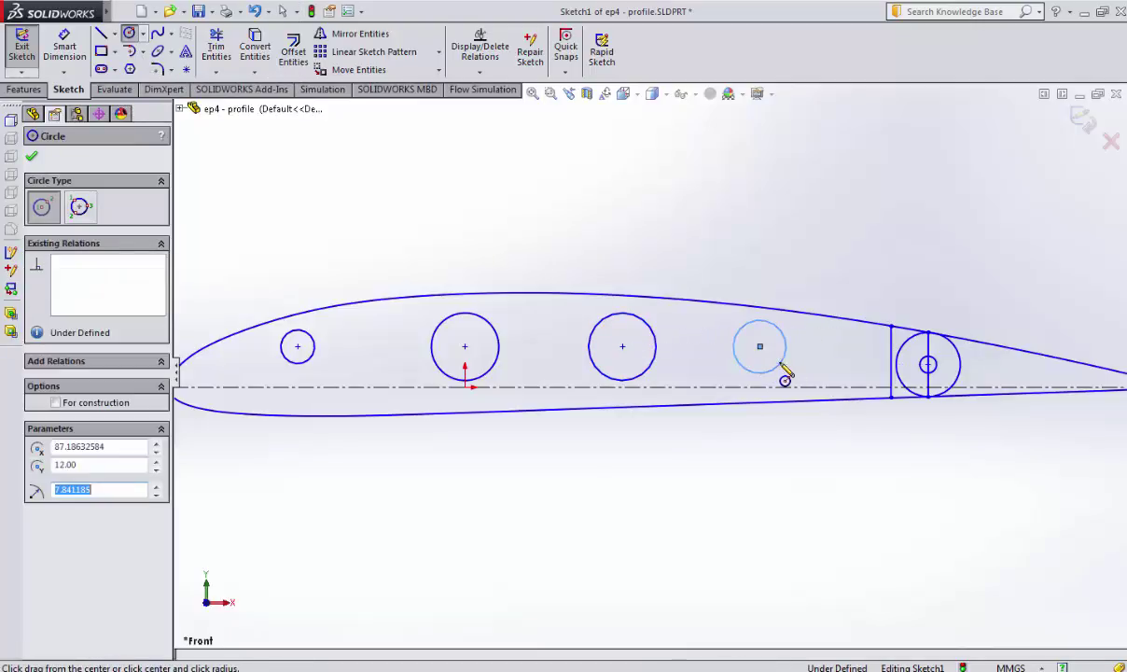
{"action": "type", "text": "6"}
{"action": "key", "text": "Return"}
{"action": "key", "text": "Escape"}
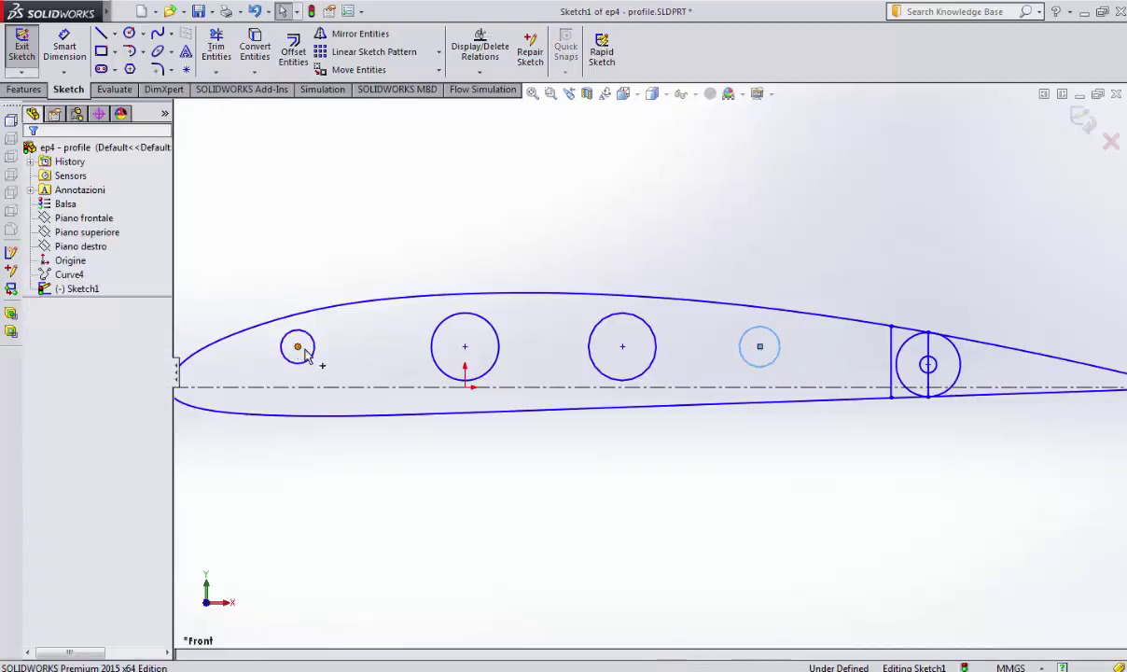
Move the front hole back to about 33.8 mm ahead of the origin and set its radius to 10 mm.
{"action": "left_click_drag", "start_coordinate": [309, 353], "coordinate": [354, 358]}
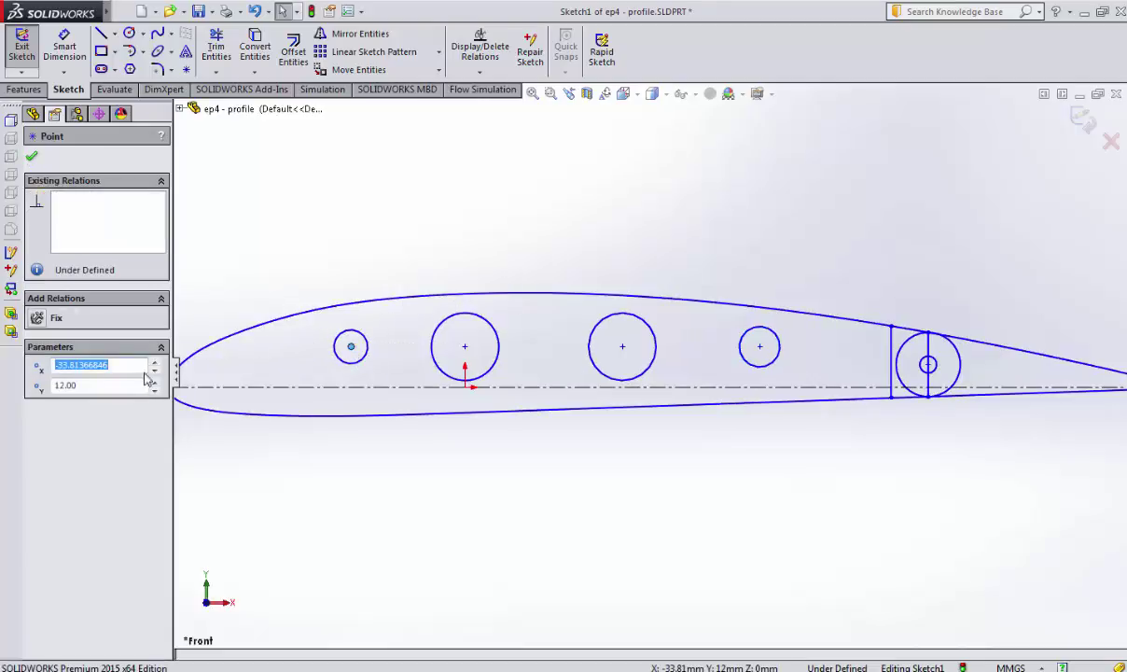
{"action": "left_click", "coordinate": [368, 373]}
{"action": "left_click", "coordinate": [365, 362]}
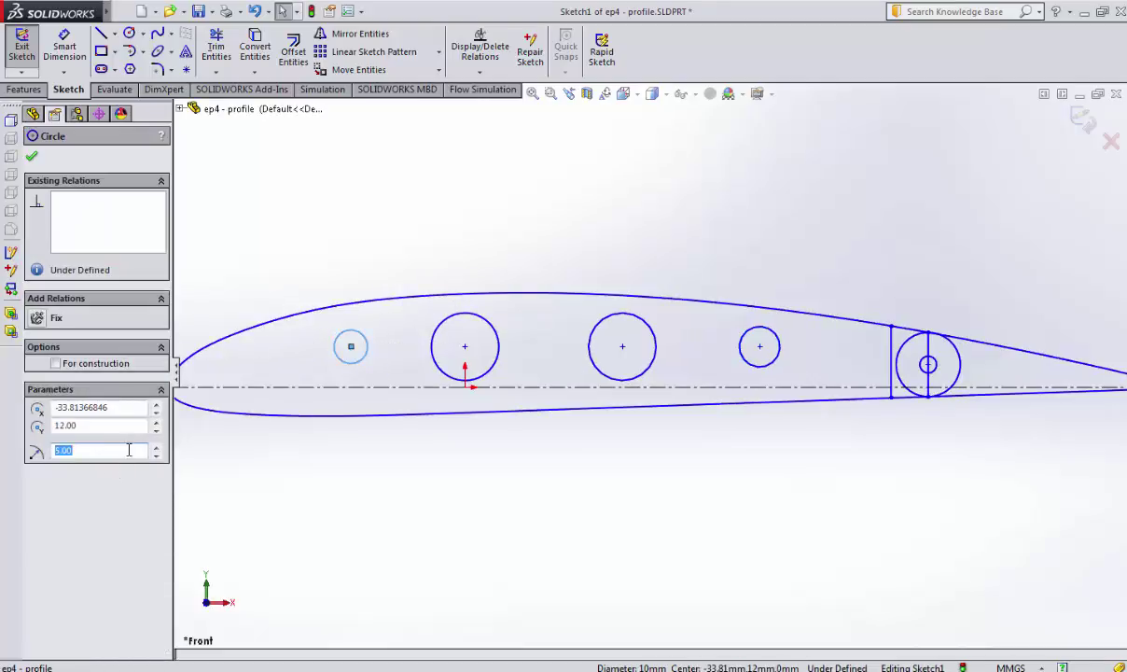
{"action": "type", "text": "6"}
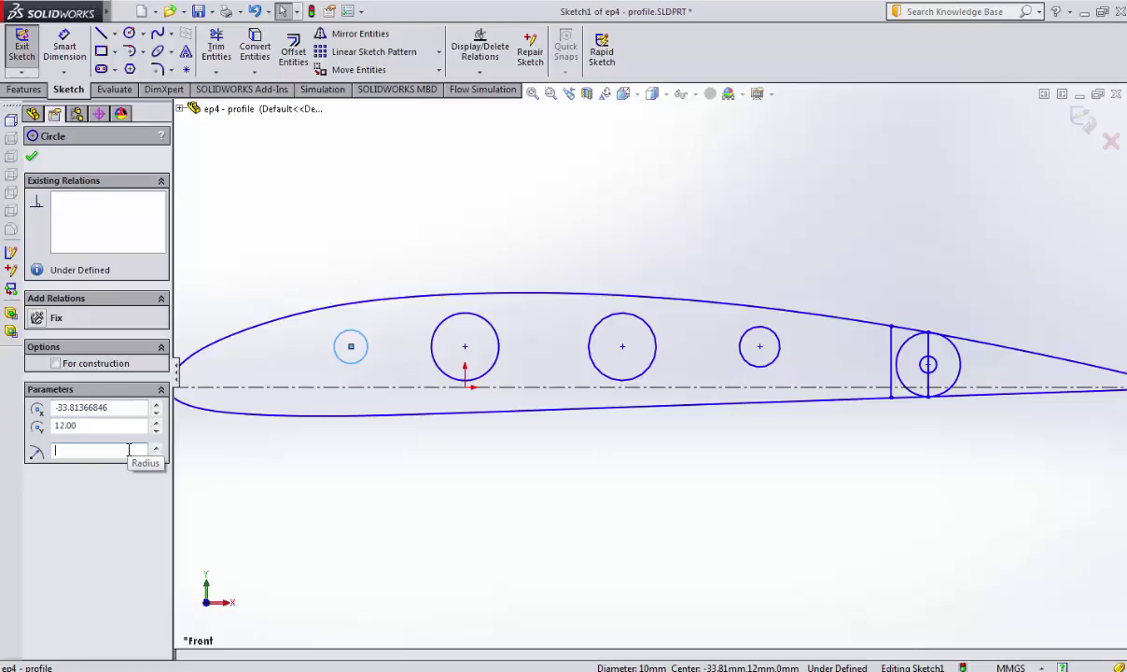
{"action": "type", "text": "0"}
{"action": "key", "text": "Return"}
{"action": "key", "text": "Escape"}
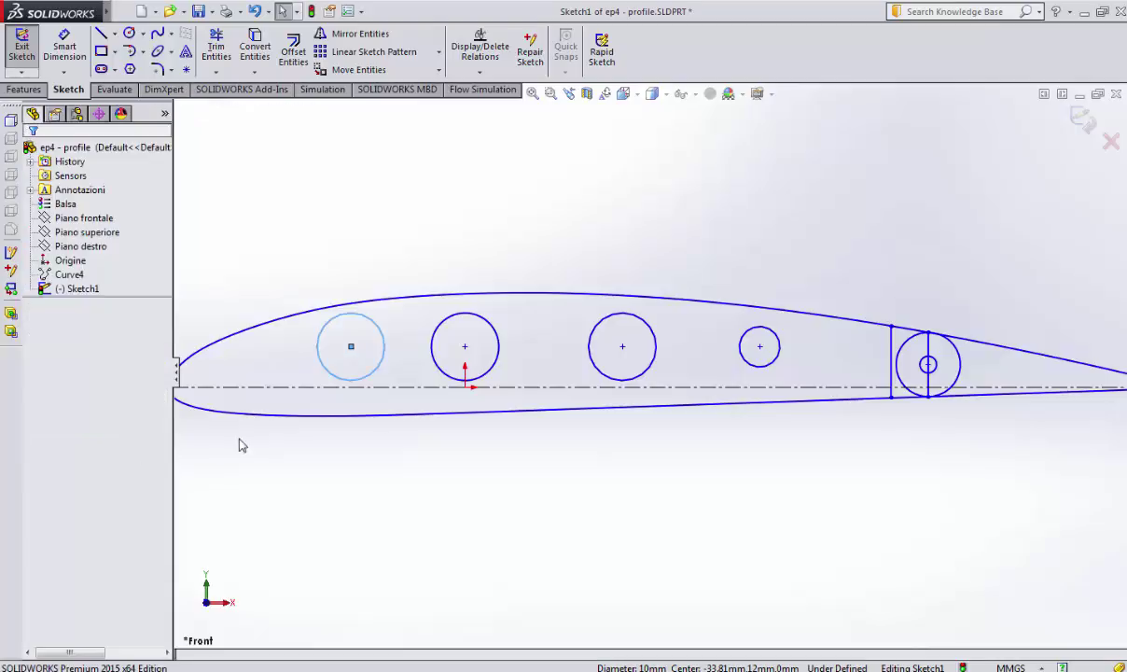
Space the centres of the two front holes 35 mm apart with a dimension, and delete that dimension.
{"action": "left_click", "coordinate": [64, 46]}
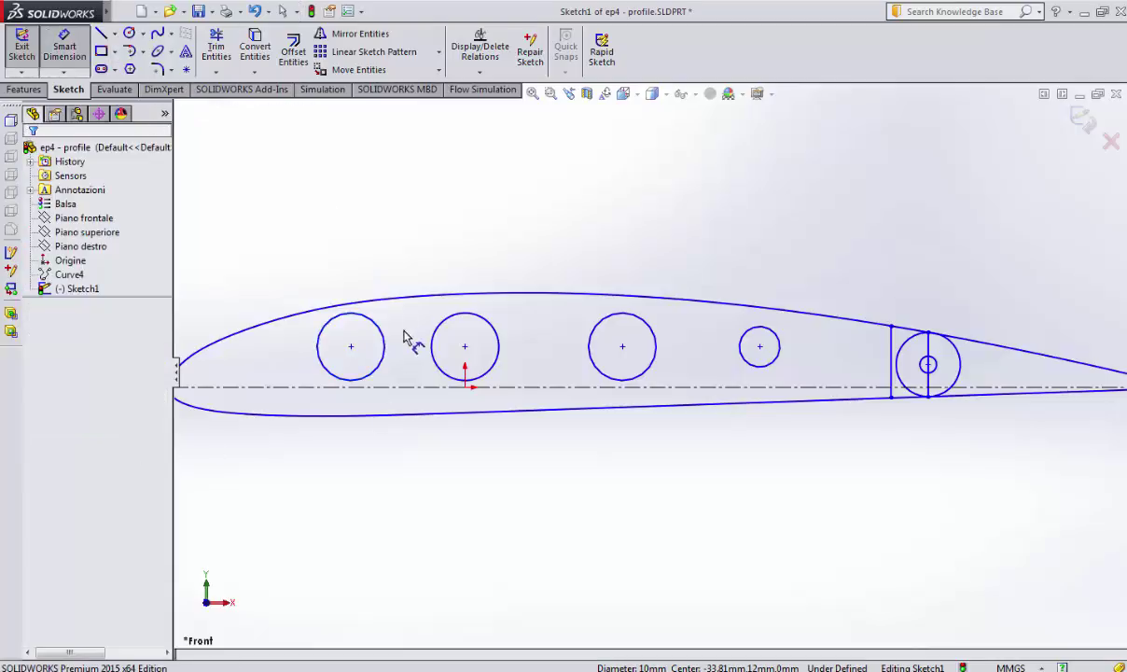
{"action": "left_click", "coordinate": [351, 347]}
{"action": "left_click", "coordinate": [465, 346]}
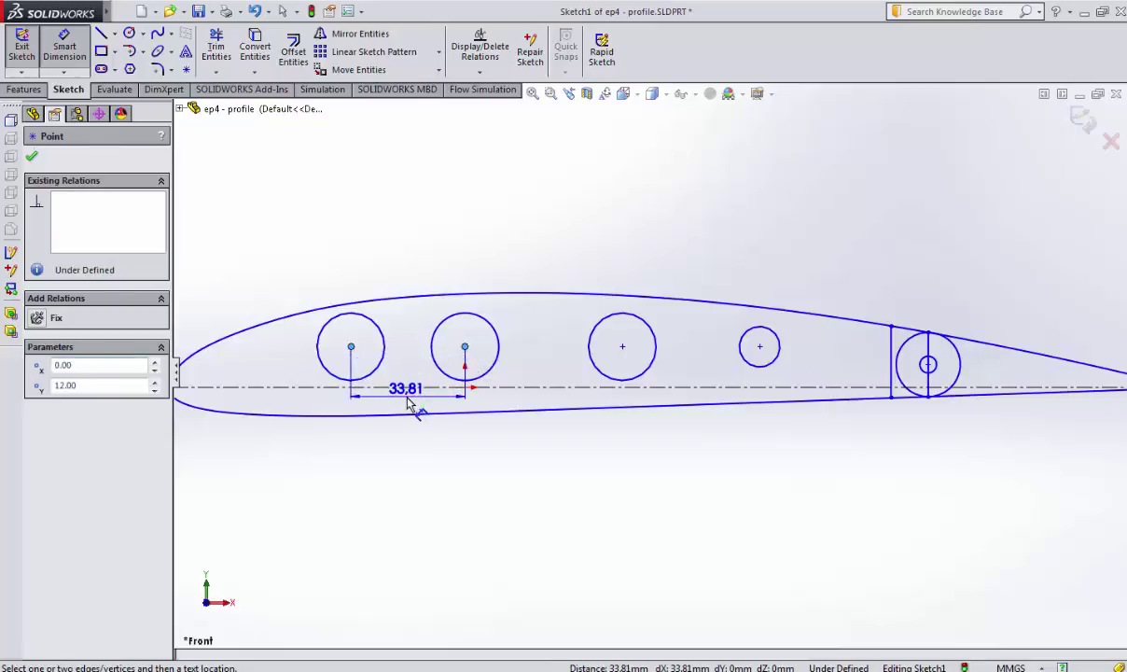
{"action": "left_click", "coordinate": [407, 402]}
{"action": "type", "text": "3"}
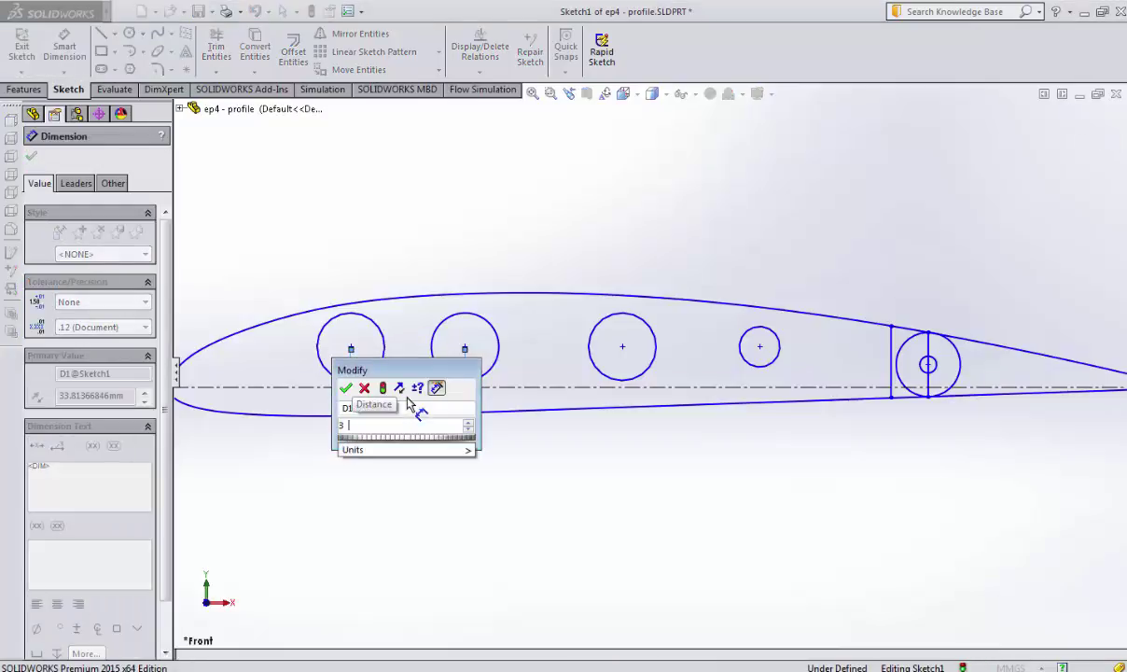
{"action": "type", "text": "5"}
{"action": "key", "text": "Return"}
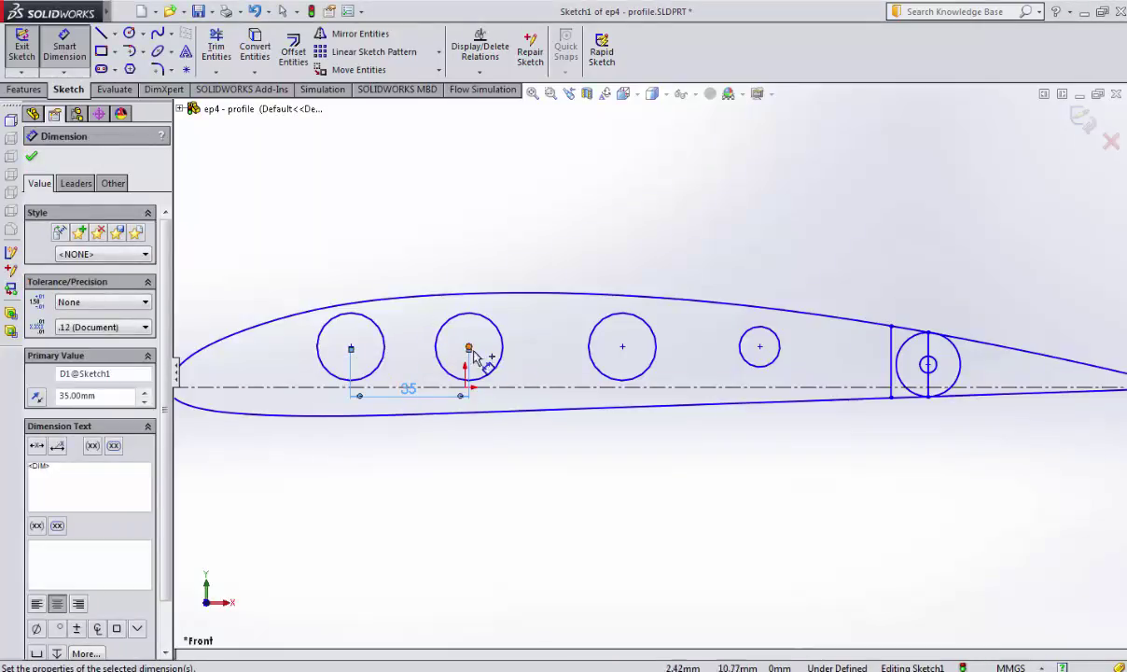
{"action": "key", "text": "Escape"}
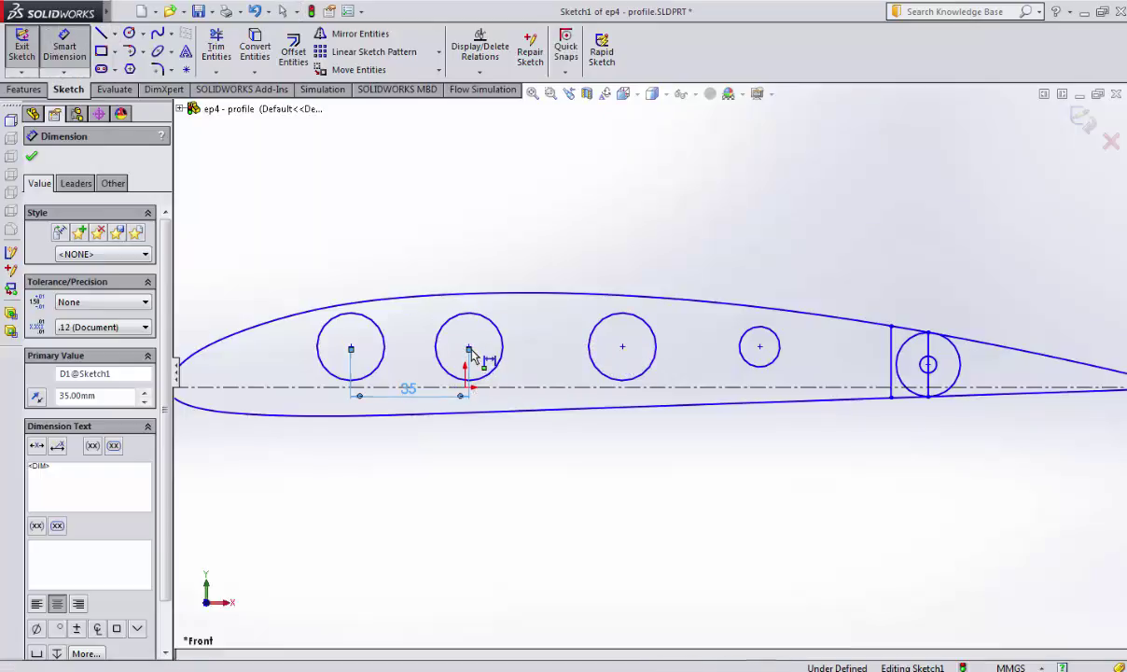
{"action": "key", "text": "Delete"}
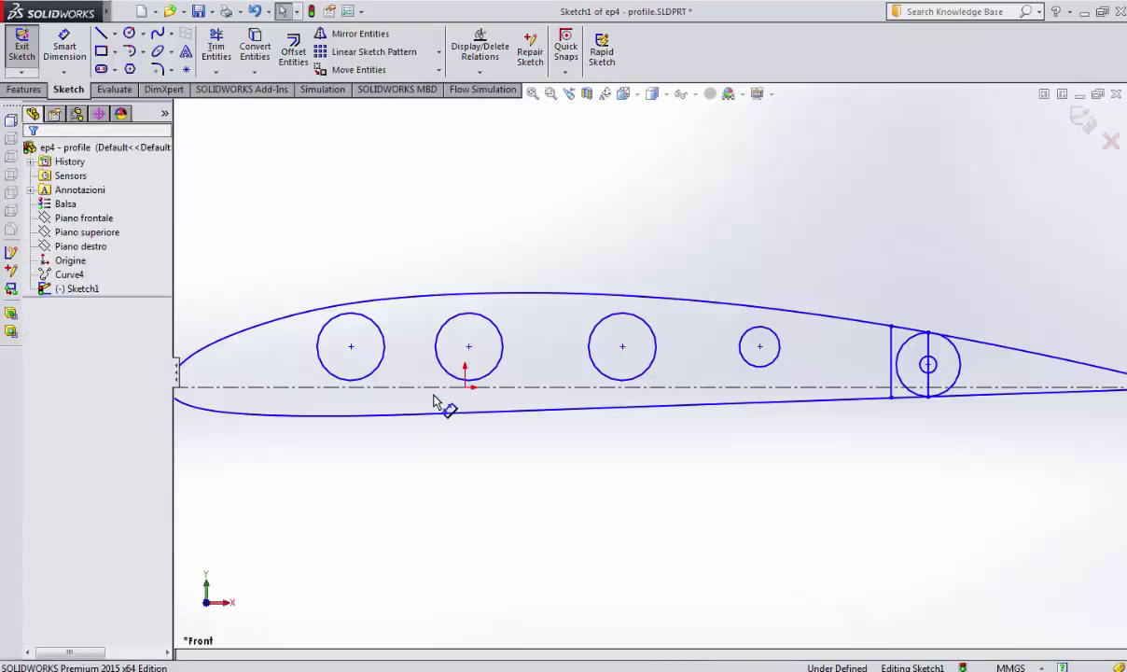
Dimension the centre distance between the second and third holes and set it to 45 mm.
{"action": "left_click", "coordinate": [64, 47]}
{"action": "left_click", "coordinate": [468, 346]}
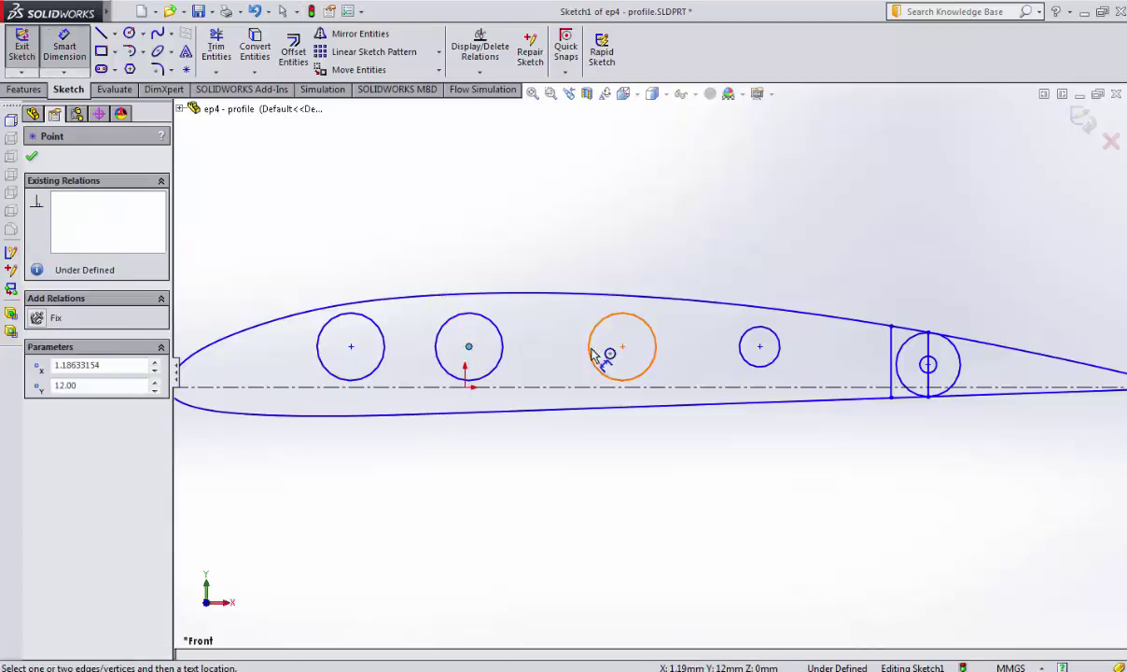
{"action": "left_click", "coordinate": [622, 347]}
{"action": "left_click", "coordinate": [576, 224]}
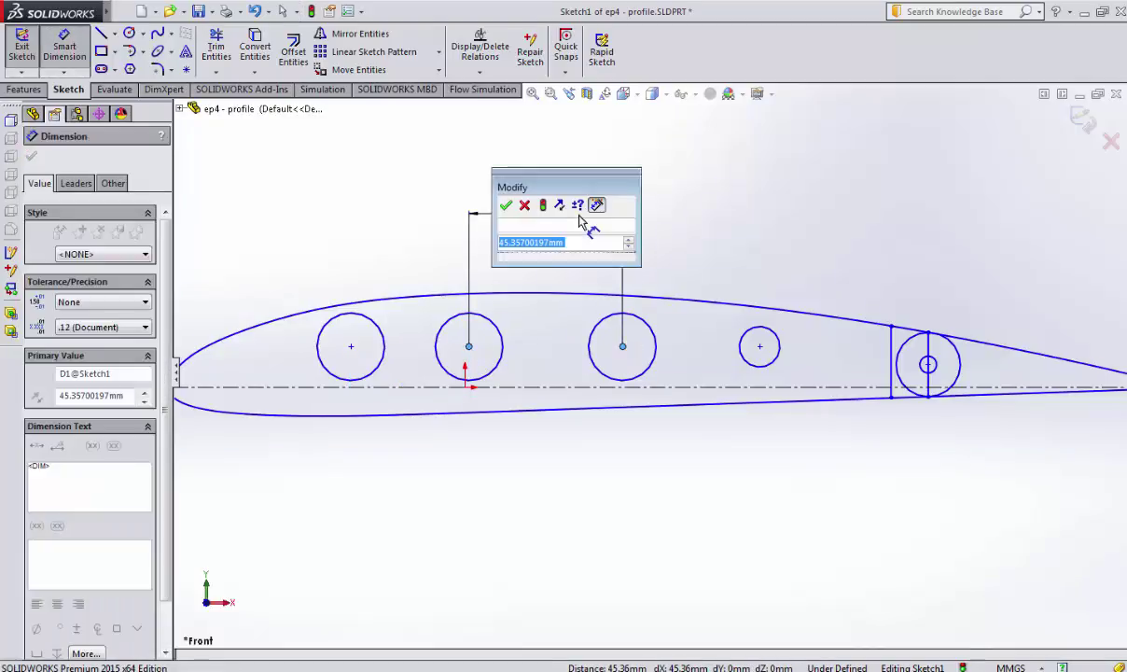
{"action": "type", "text": "45"}
{"action": "key", "text": "Return"}
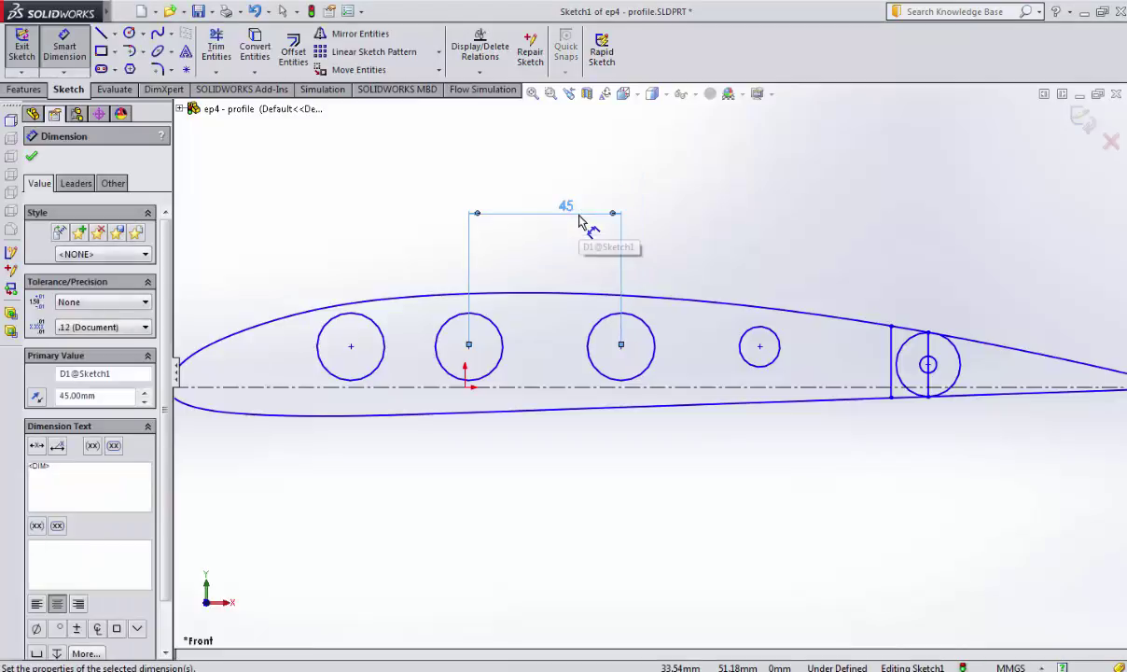
{"action": "key", "text": "Escape"}
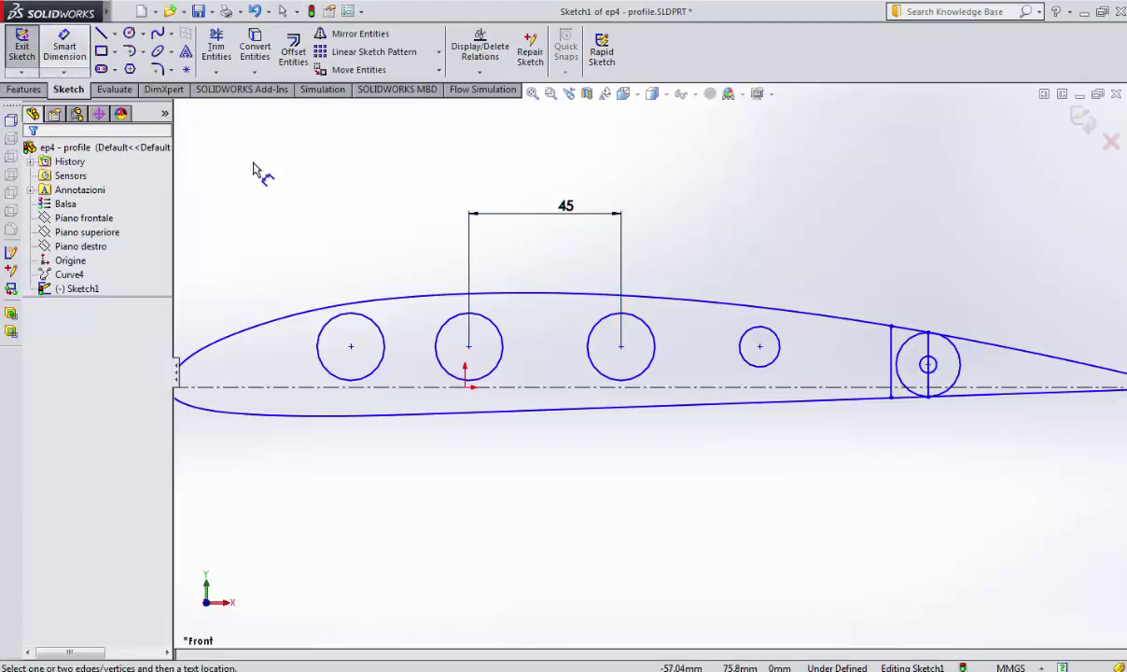
Check the centre distances from the small fourth hole to the third hole and to the hinge tube.
{"action": "left_click", "coordinate": [620, 346]}
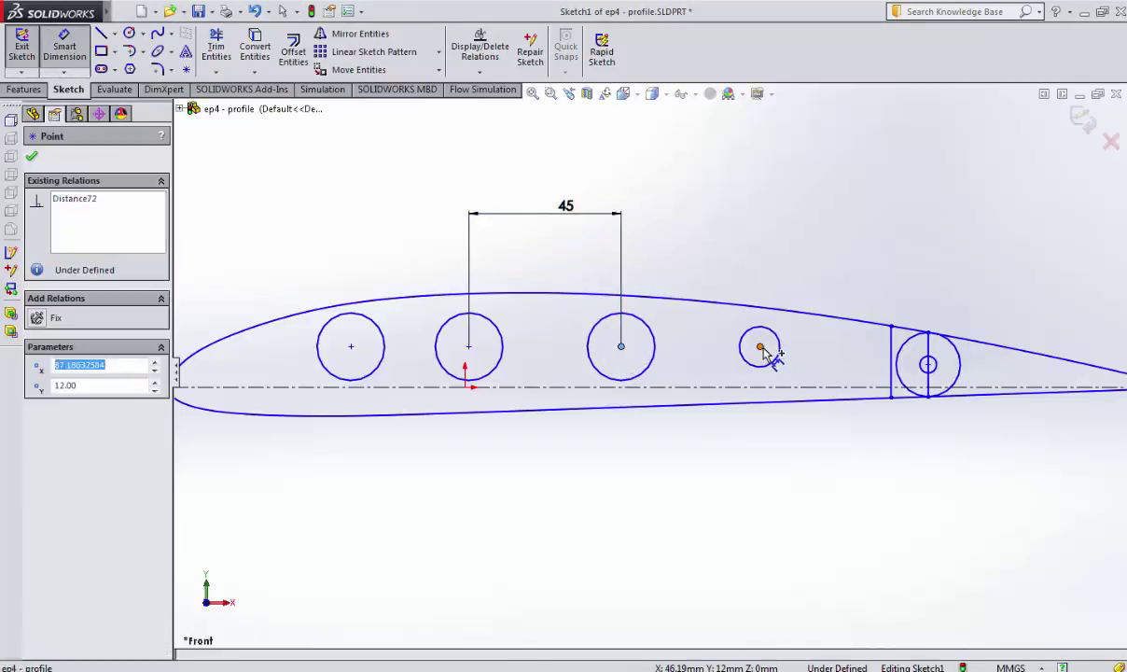
{"action": "left_click", "coordinate": [761, 348]}
{"action": "key", "text": "Escape"}
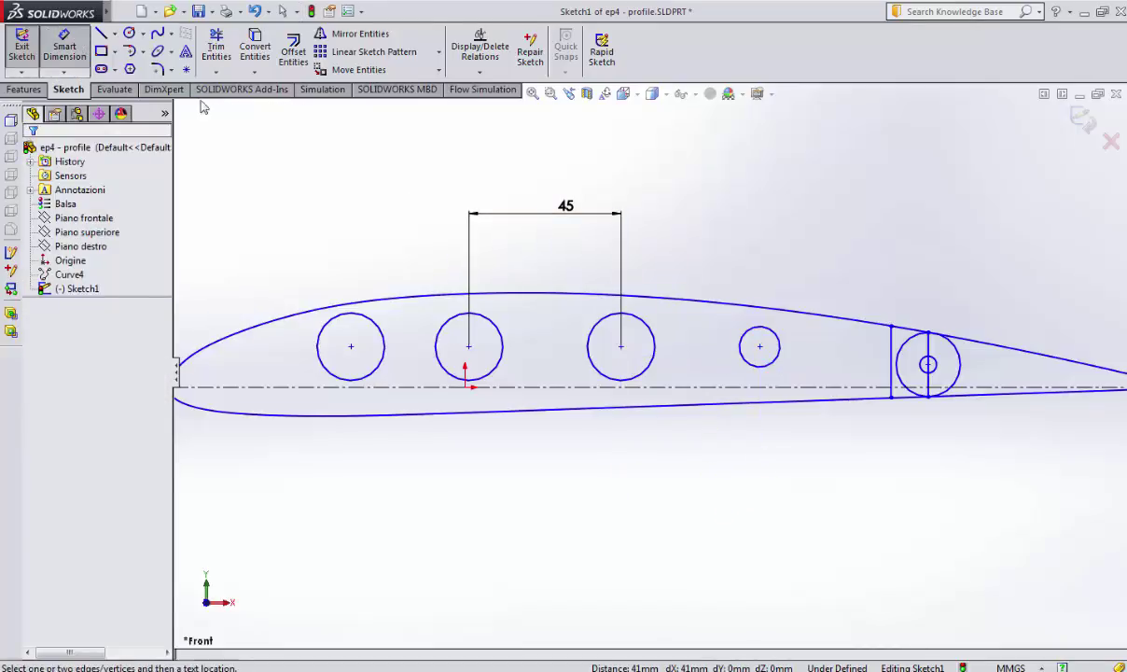
{"action": "left_click", "coordinate": [929, 365]}
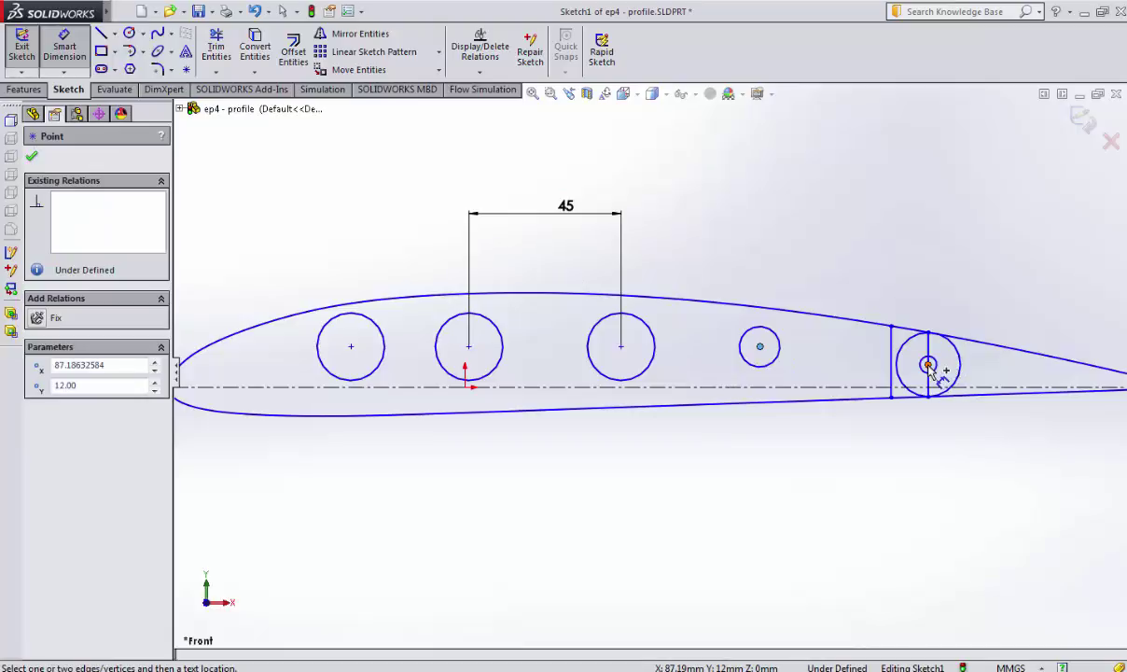
{"action": "left_click", "coordinate": [759, 346]}
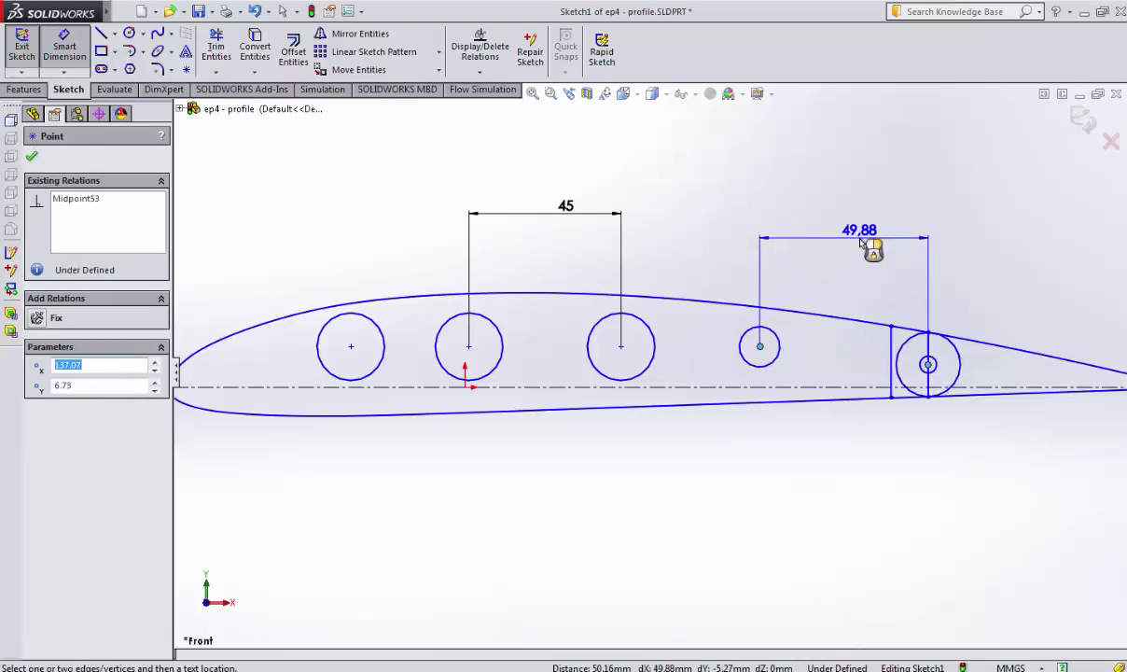
{"action": "key", "text": "Escape"}
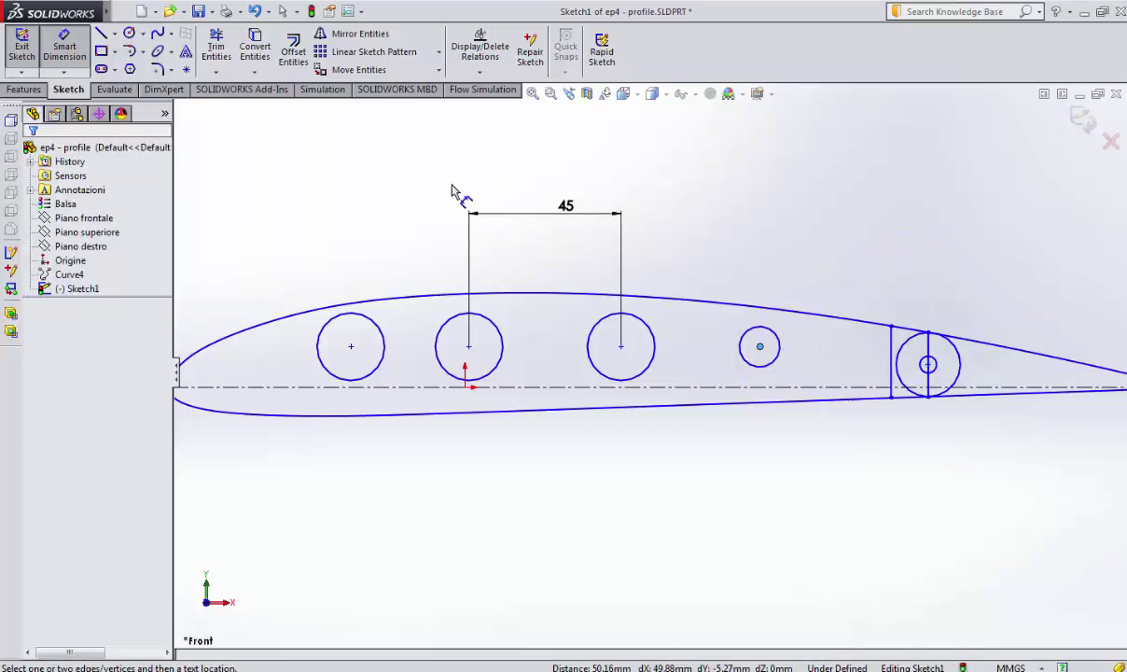
Dimension the centre distance between the third hole and the small fourth hole below the profile, and delete that dimension.
{"action": "left_click", "coordinate": [621, 346]}
{"action": "left_click", "coordinate": [759, 346]}
{"action": "left_click", "coordinate": [727, 482]}
{"action": "left_click", "coordinate": [683, 467]}
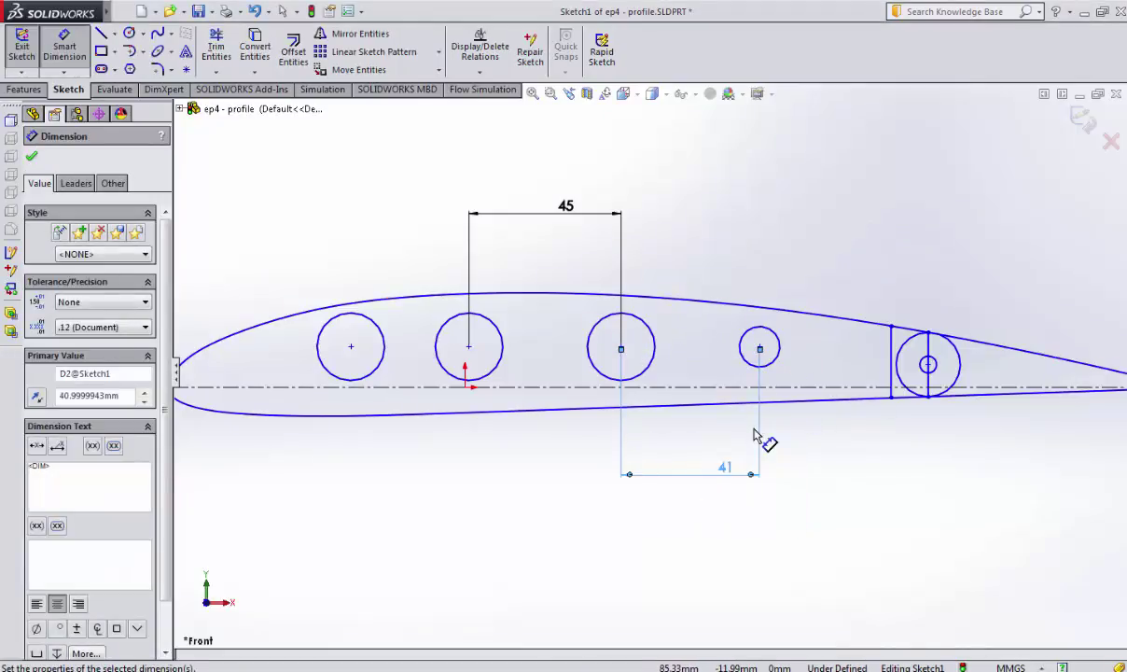
{"action": "key", "text": "Escape"}
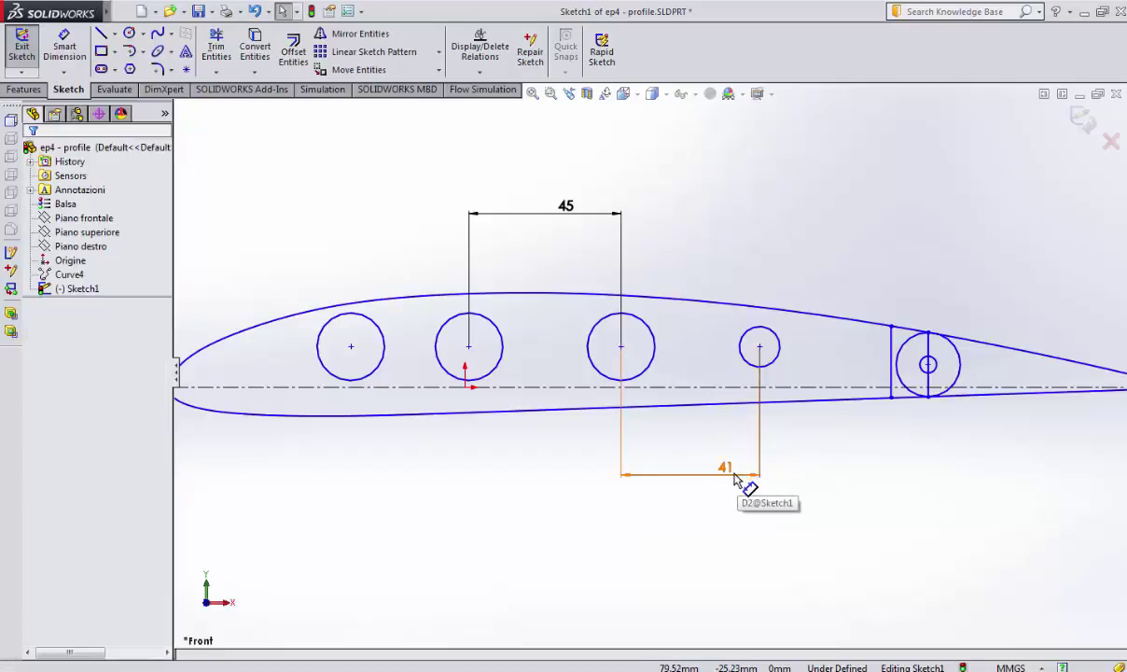
{"action": "left_click", "coordinate": [735, 477]}
{"action": "key", "text": "Delete"}
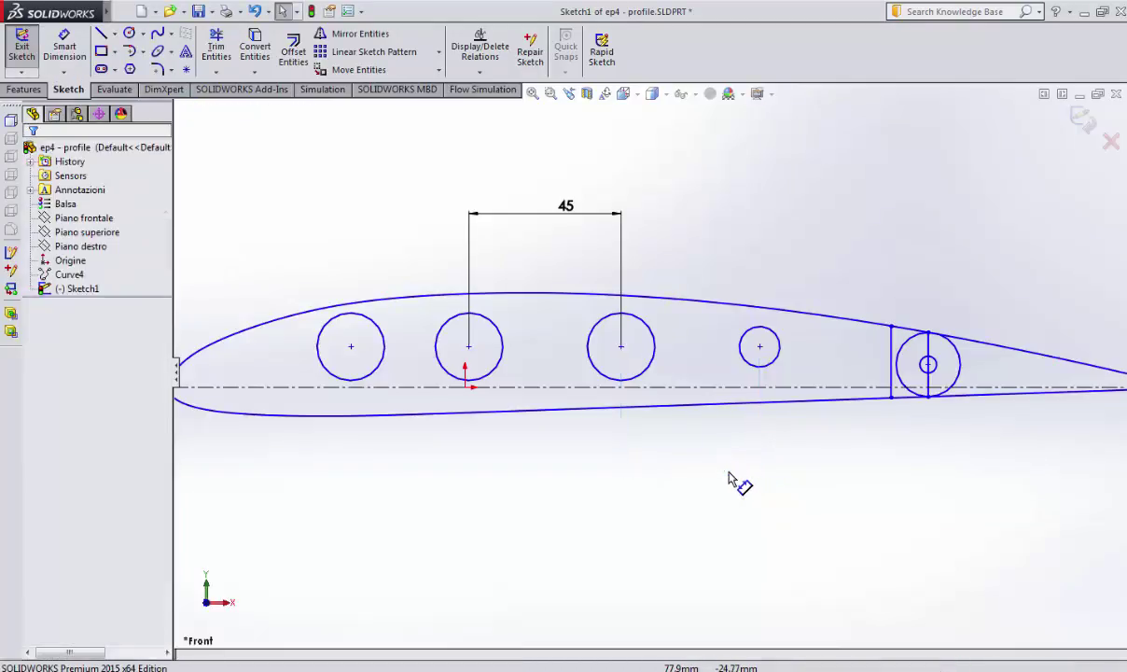
Delete the 45 mm centre-distance dimension and move the second hole about 6 mm toward the third hole.
{"action": "left_click", "coordinate": [566, 207]}
{"action": "key", "text": "Delete"}
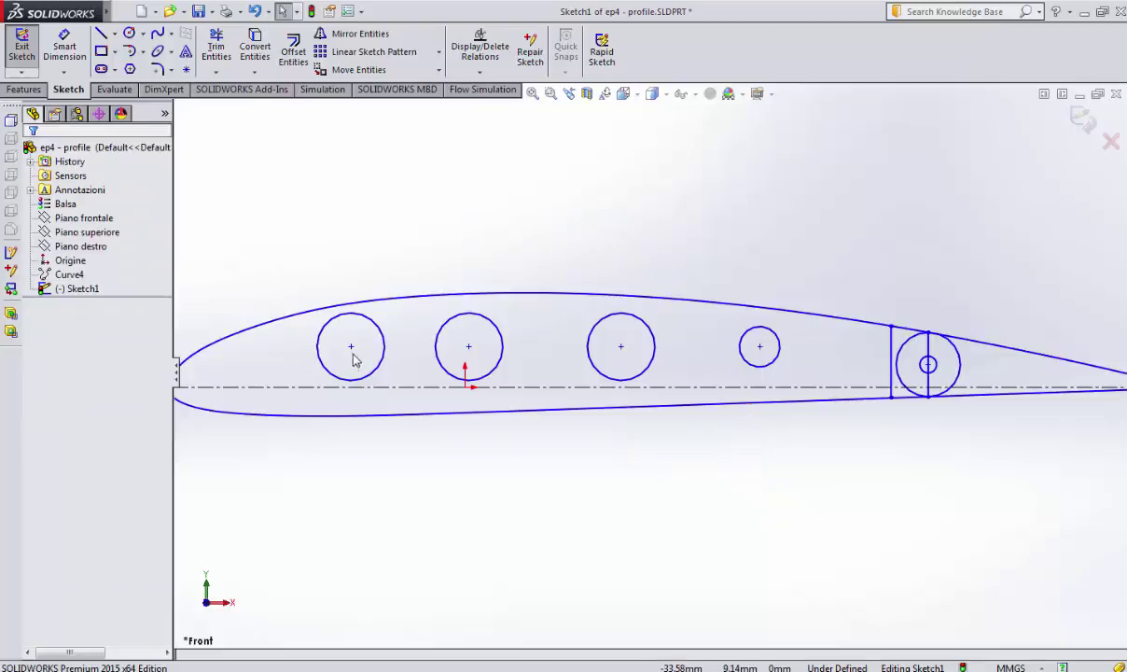
{"action": "left_click", "coordinate": [470, 347]}
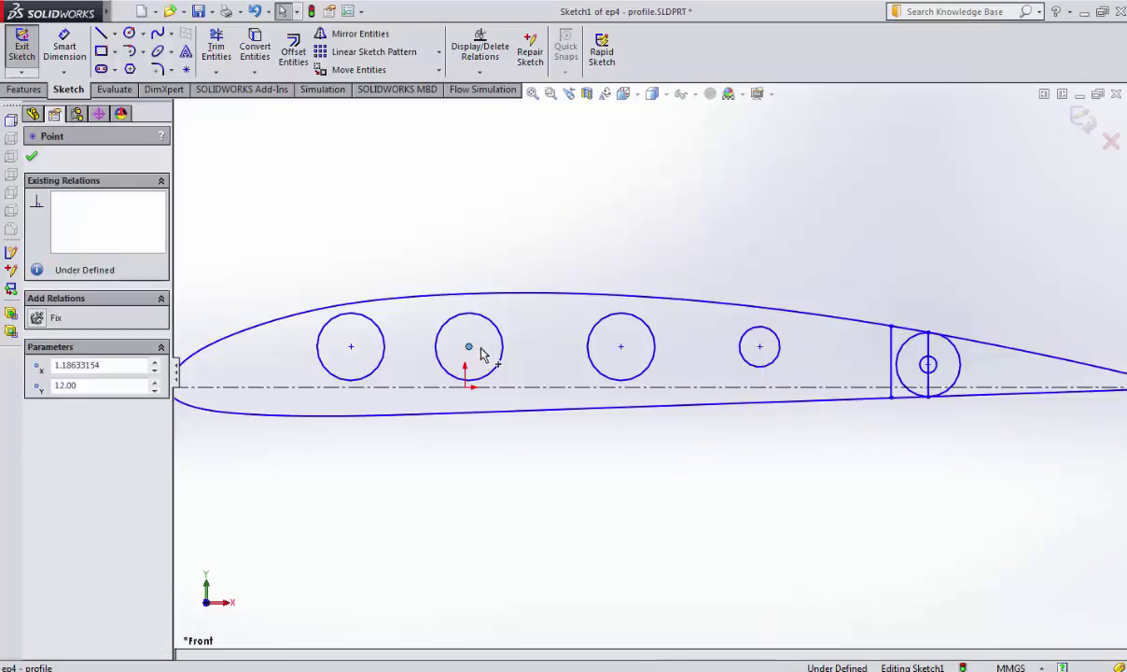
{"action": "left_click_drag", "start_coordinate": [469, 347], "coordinate": [490, 347]}
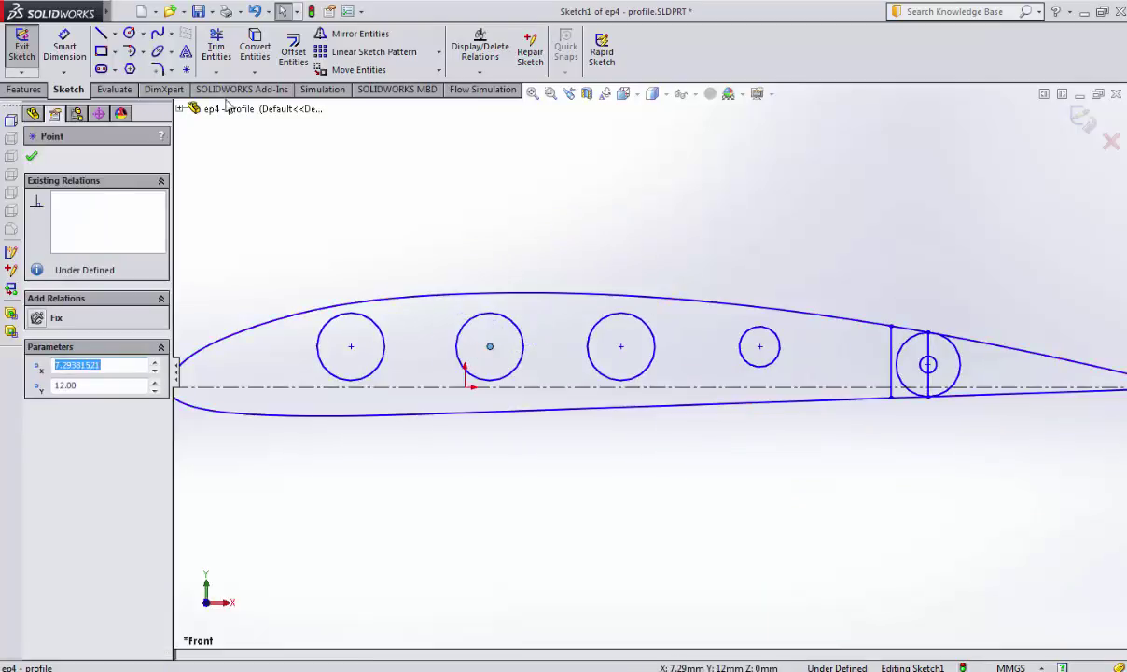
Dimension the centre distance between the first and third holes below the profile and set it to 90 mm.
{"action": "left_click", "coordinate": [64, 48]}
{"action": "left_click", "coordinate": [351, 346]}
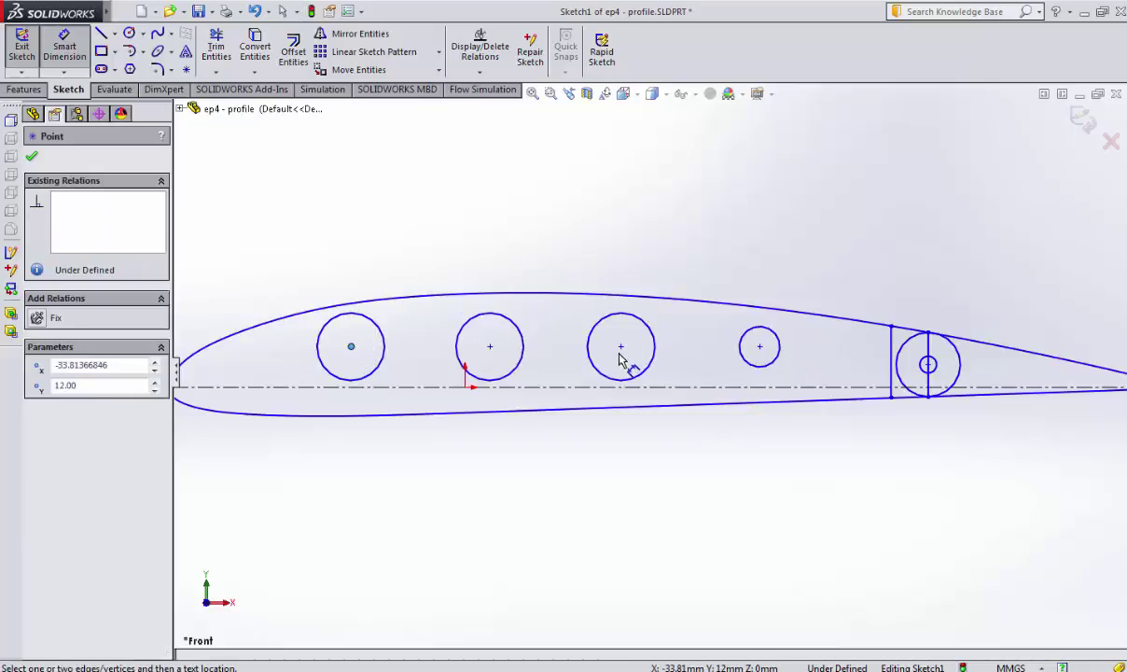
{"action": "left_click", "coordinate": [620, 347]}
{"action": "key", "text": "Escape"}
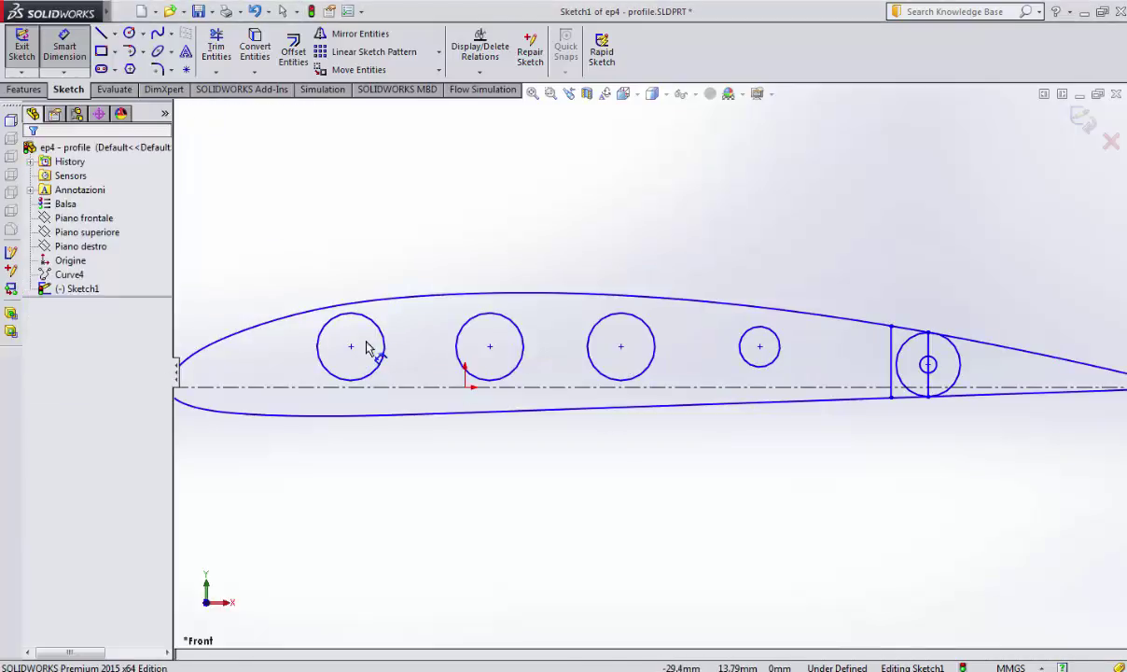
{"action": "left_click", "coordinate": [350, 346]}
{"action": "left_click", "coordinate": [621, 347]}
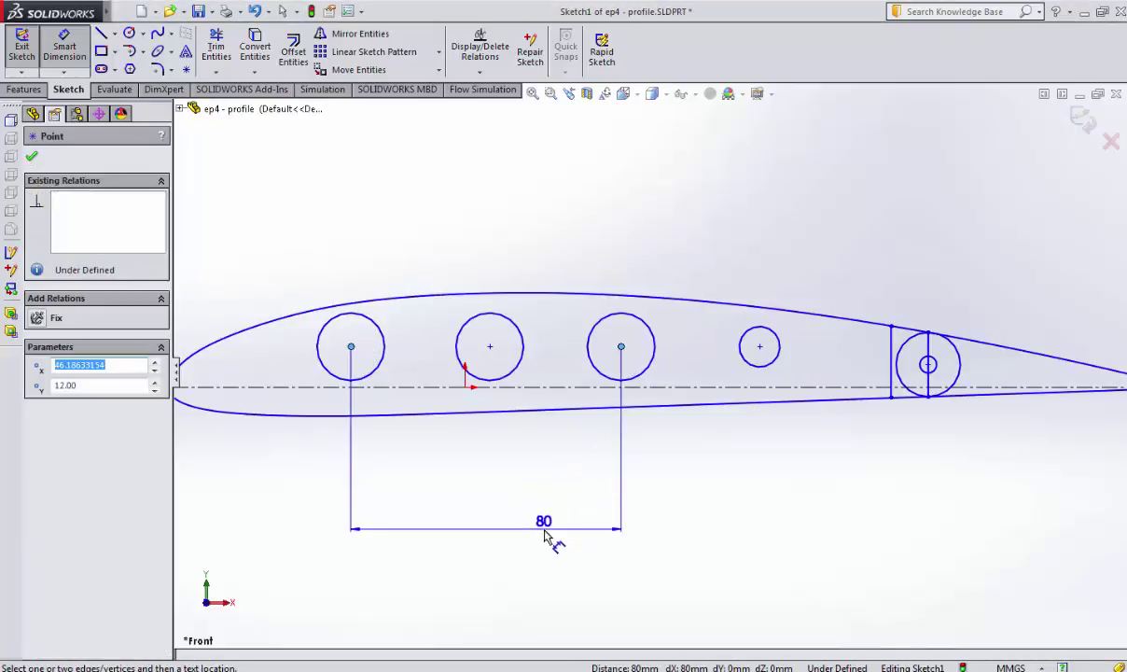
{"action": "left_click", "coordinate": [546, 537]}
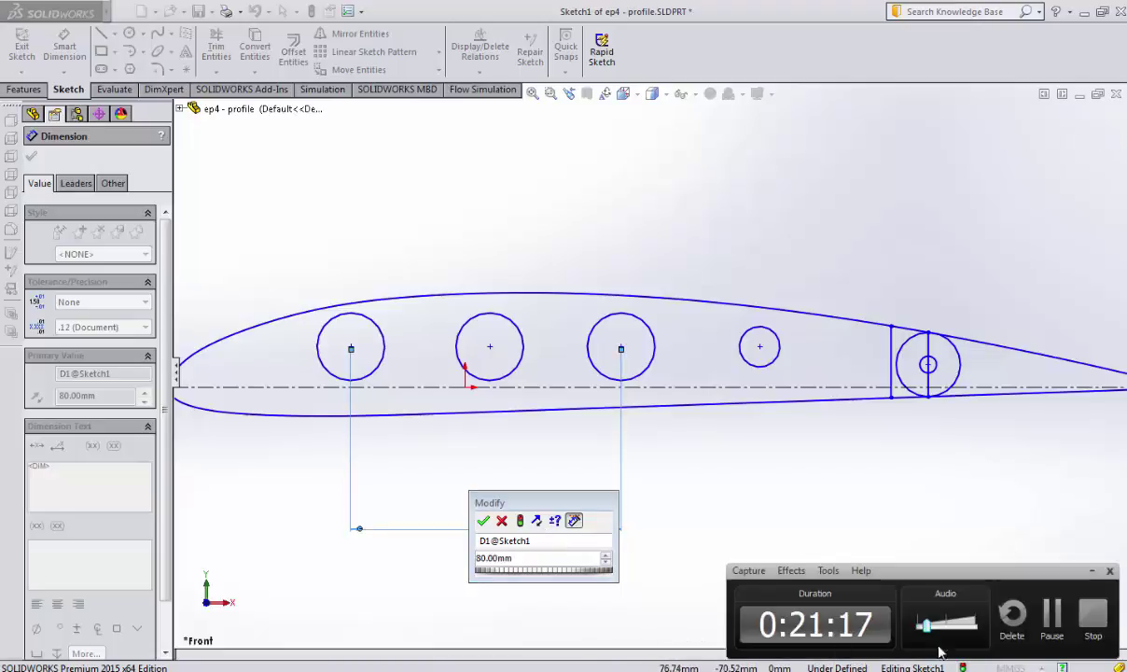
{"action": "left_click", "coordinate": [1053, 625]}
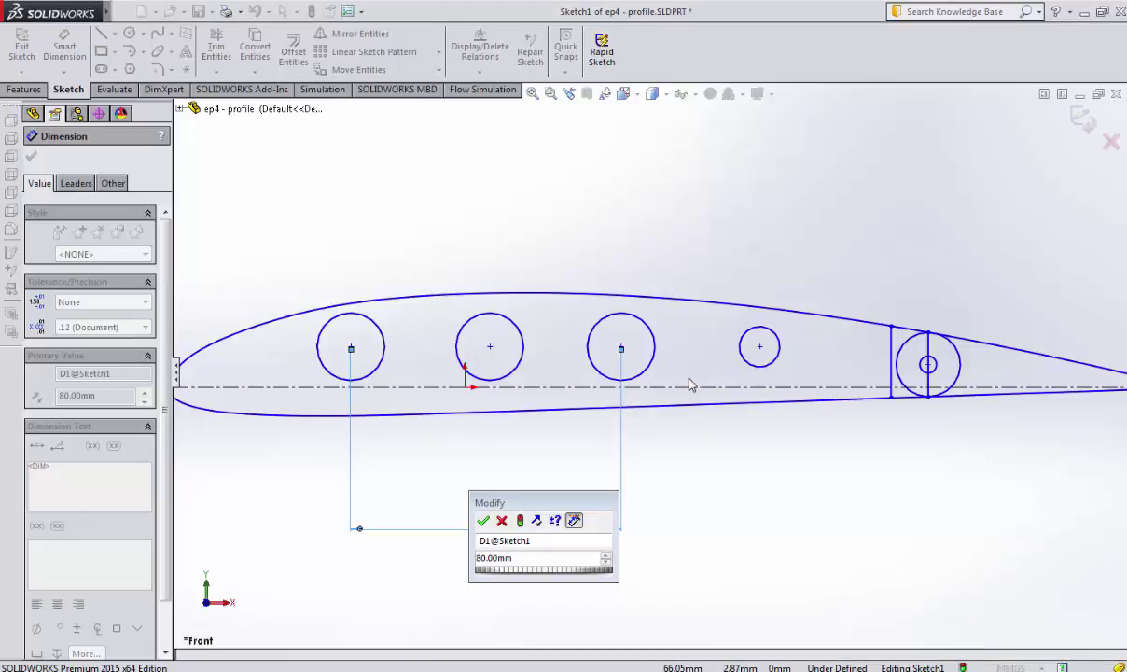
{"action": "left_click", "coordinate": [520, 558]}
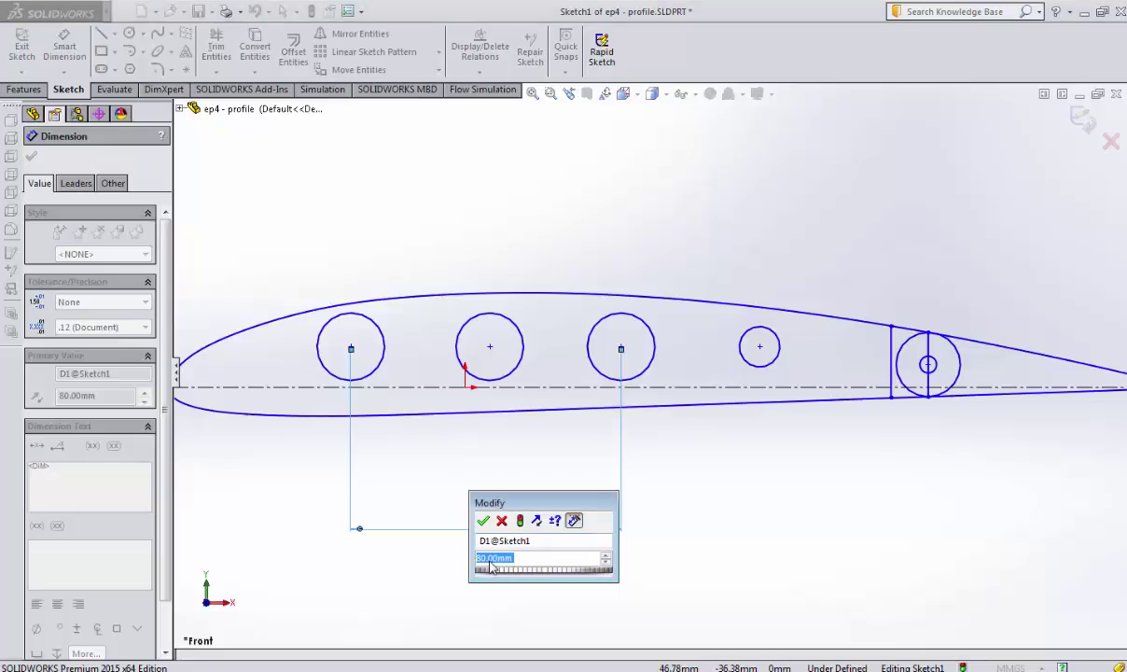
{"action": "type", "text": "90"}
{"action": "key", "text": "Return"}
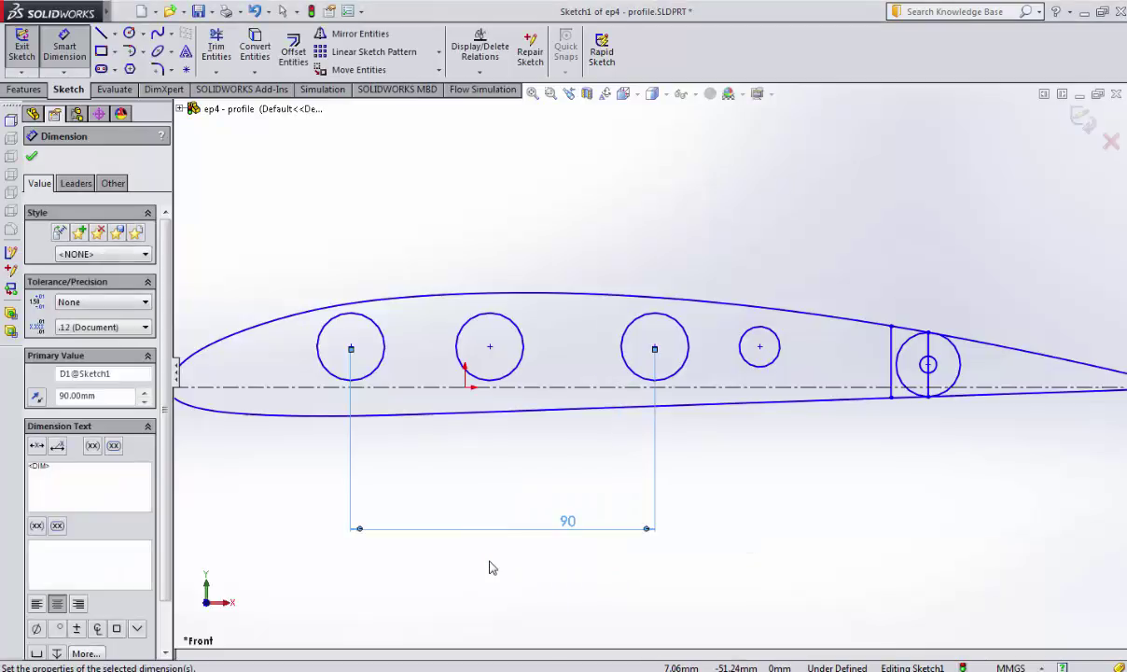
{"action": "key", "text": "Escape"}
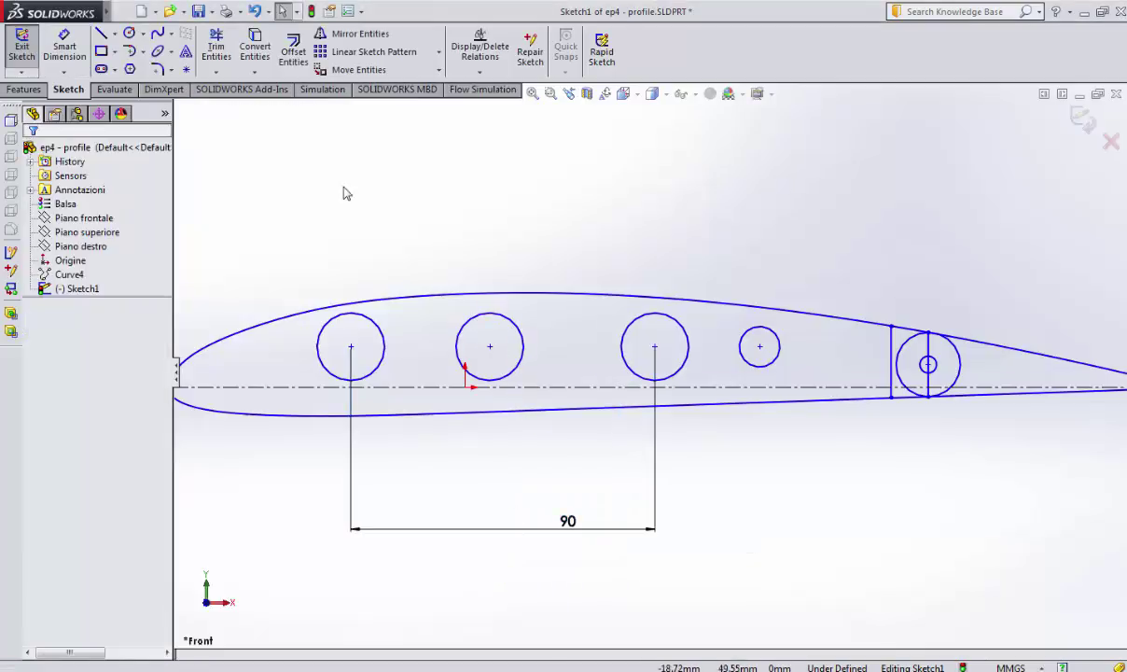
Dimension the centre distance between the first and second holes above the profile and set it to 45 mm.
{"action": "left_click", "coordinate": [64, 47]}
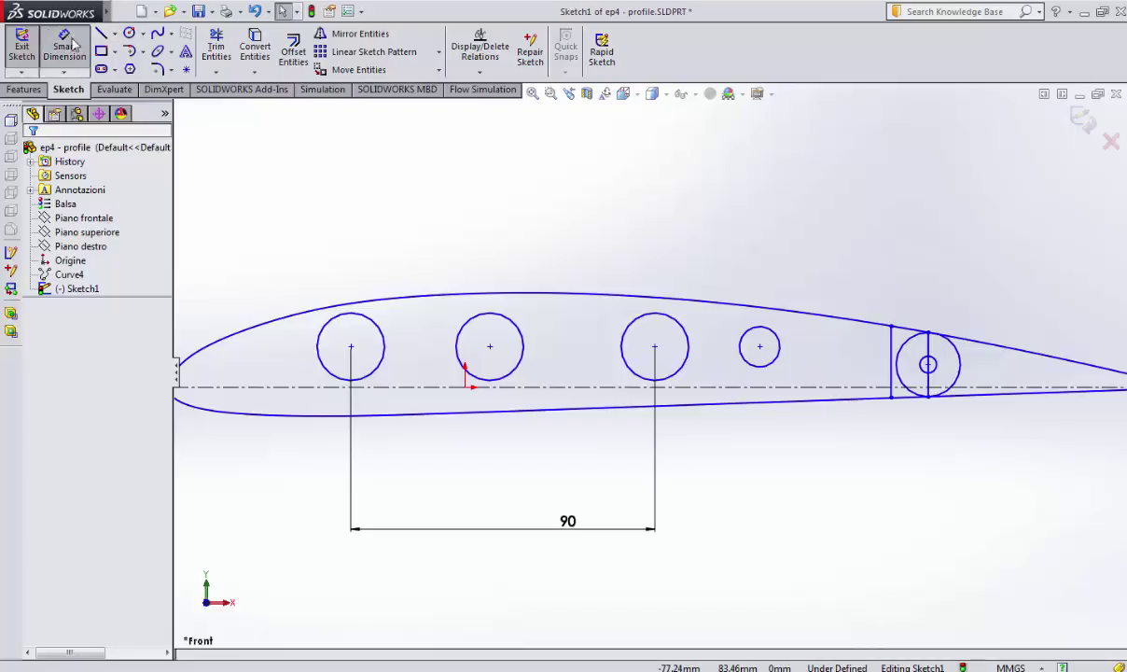
{"action": "left_click", "coordinate": [489, 346]}
{"action": "left_click", "coordinate": [353, 347]}
{"action": "left_click", "coordinate": [417, 236]}
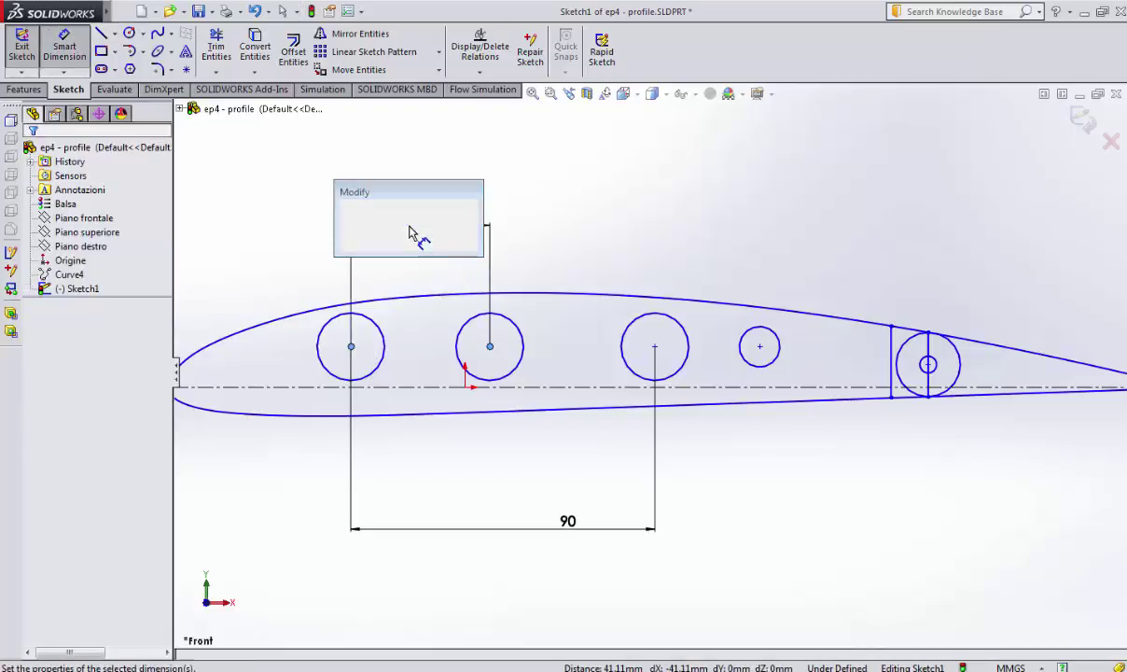
{"action": "type", "text": "30"}
{"action": "key", "text": "Return"}
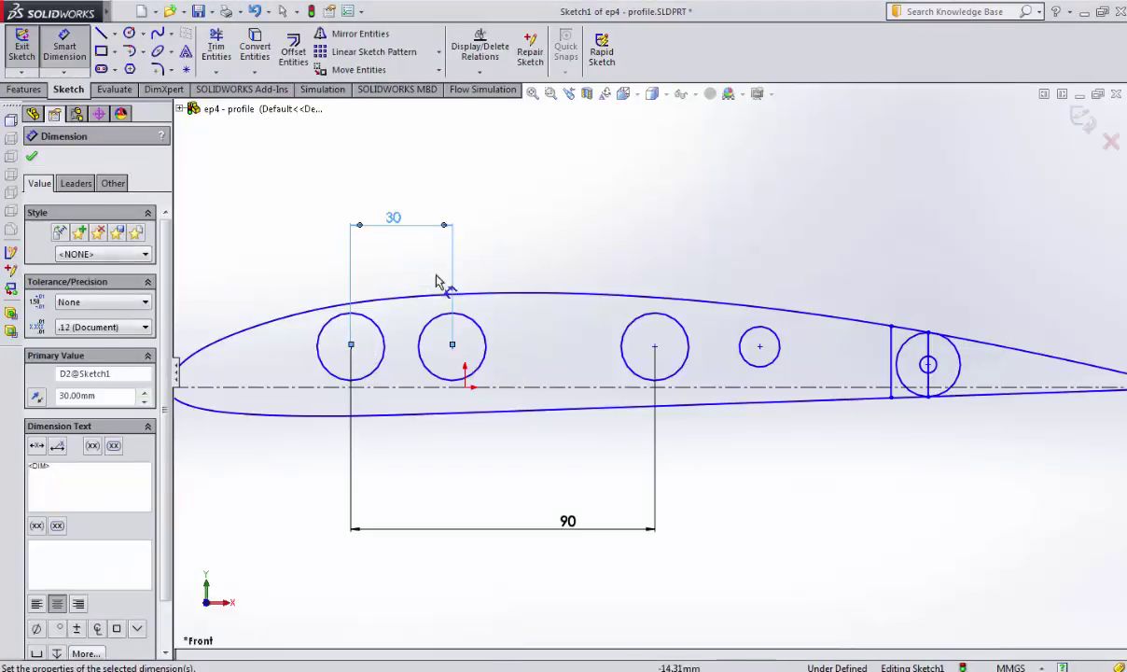
{"action": "double_click", "coordinate": [398, 223]}
{"action": "type", "text": "45"}
{"action": "key", "text": "Return"}
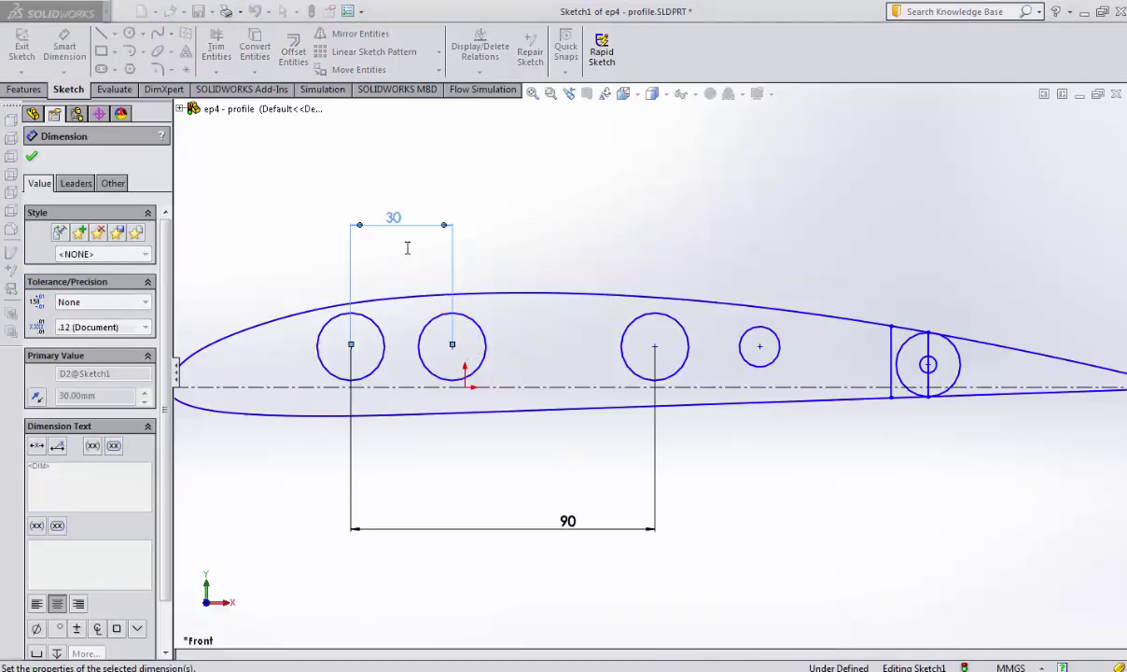
Check the centre distance between the second and third holes.
{"action": "left_click", "coordinate": [502, 346]}
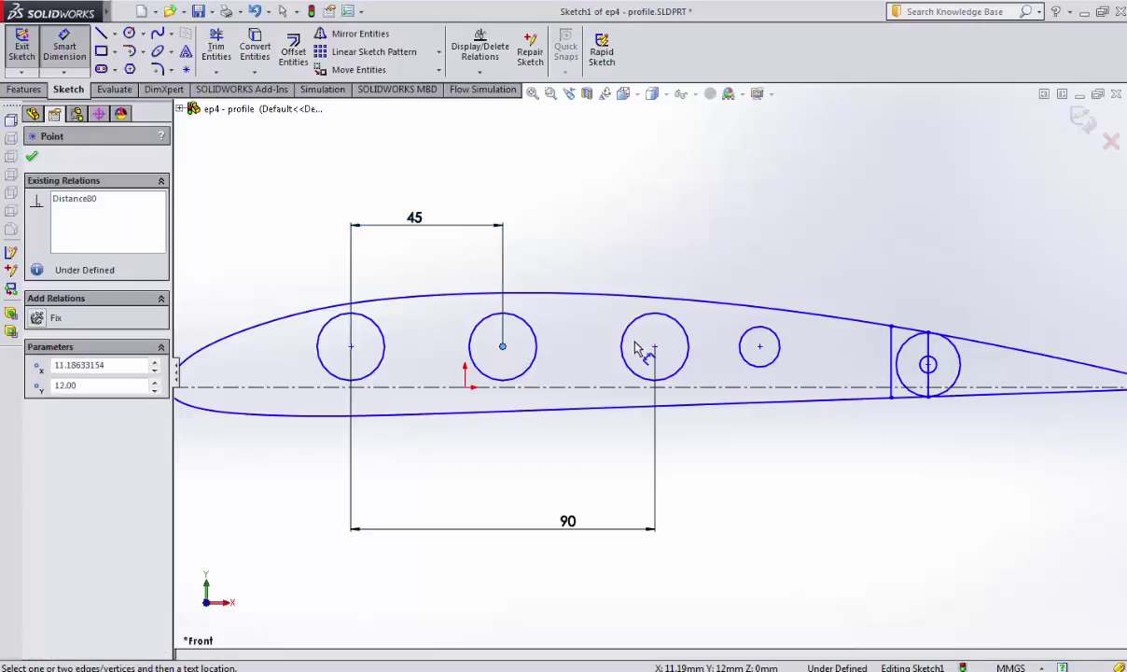
{"action": "left_click", "coordinate": [656, 350]}
{"action": "key", "text": "Escape"}
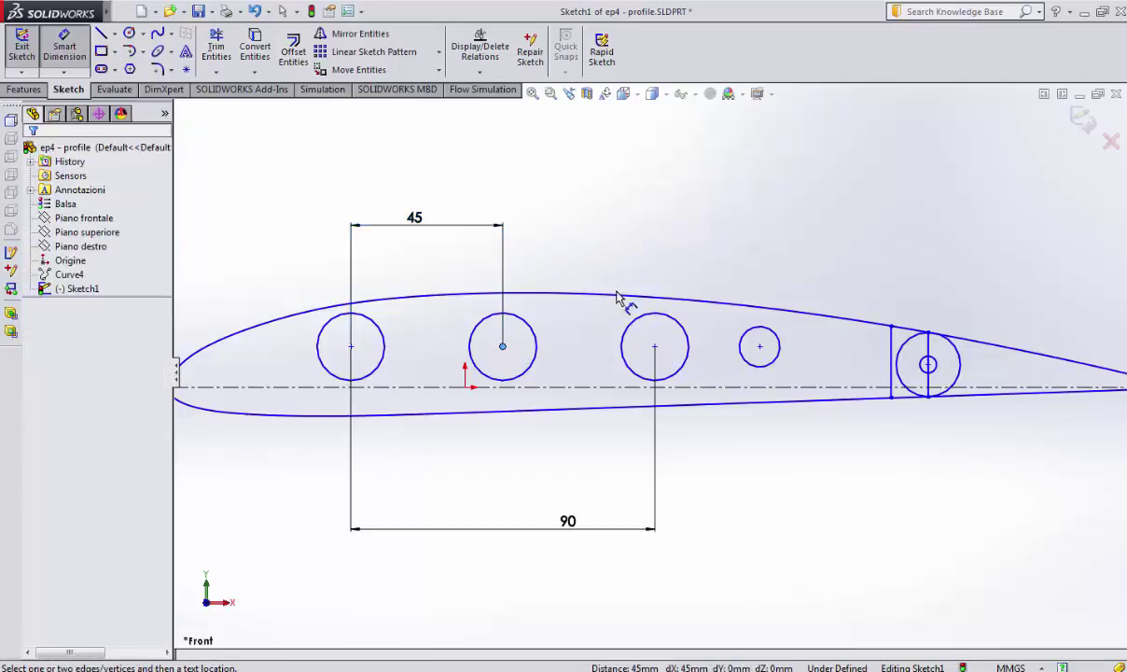
Delete the 90 mm and 45 mm centre-distance dimensions from the sketch.
{"action": "left_click", "coordinate": [577, 532]}
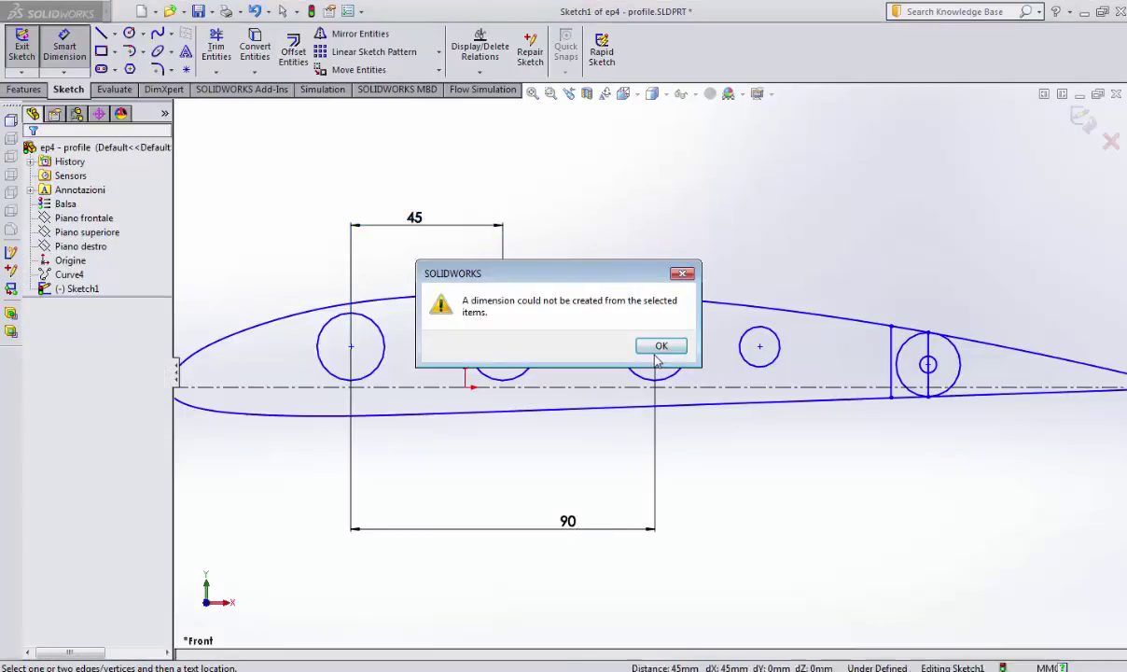
{"action": "key", "text": "Return"}
{"action": "left_click", "coordinate": [579, 530]}
{"action": "key", "text": "Delete"}
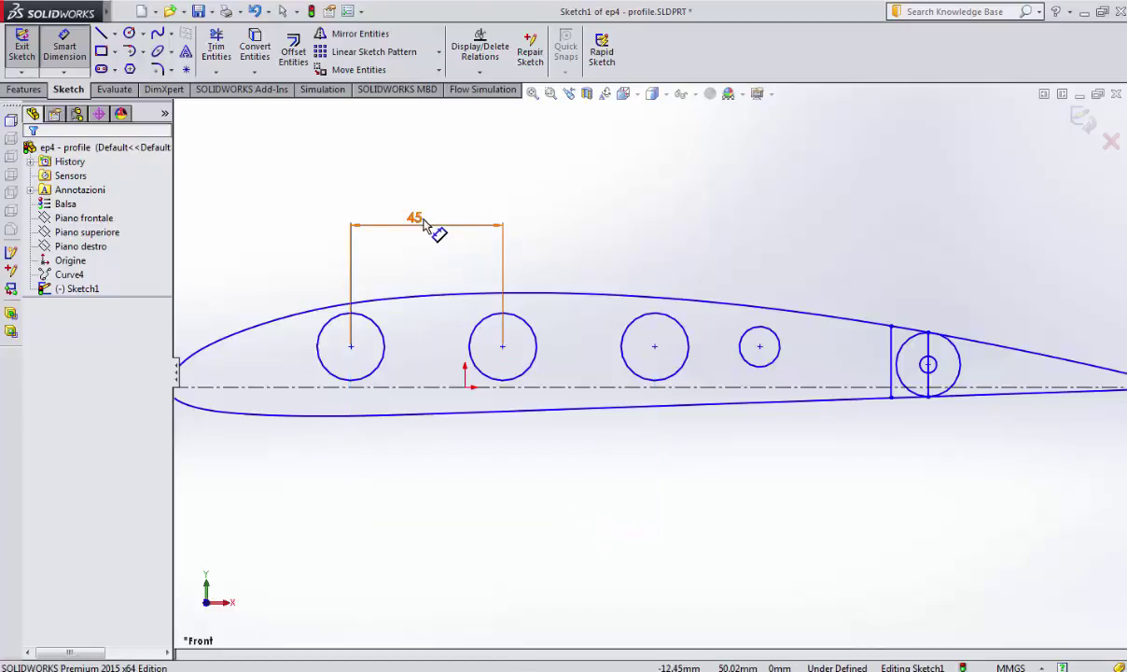
{"action": "key", "text": "Escape"}
Check the centre distance between the third hole and the small fourth hole.
{"action": "left_click", "coordinate": [655, 347]}
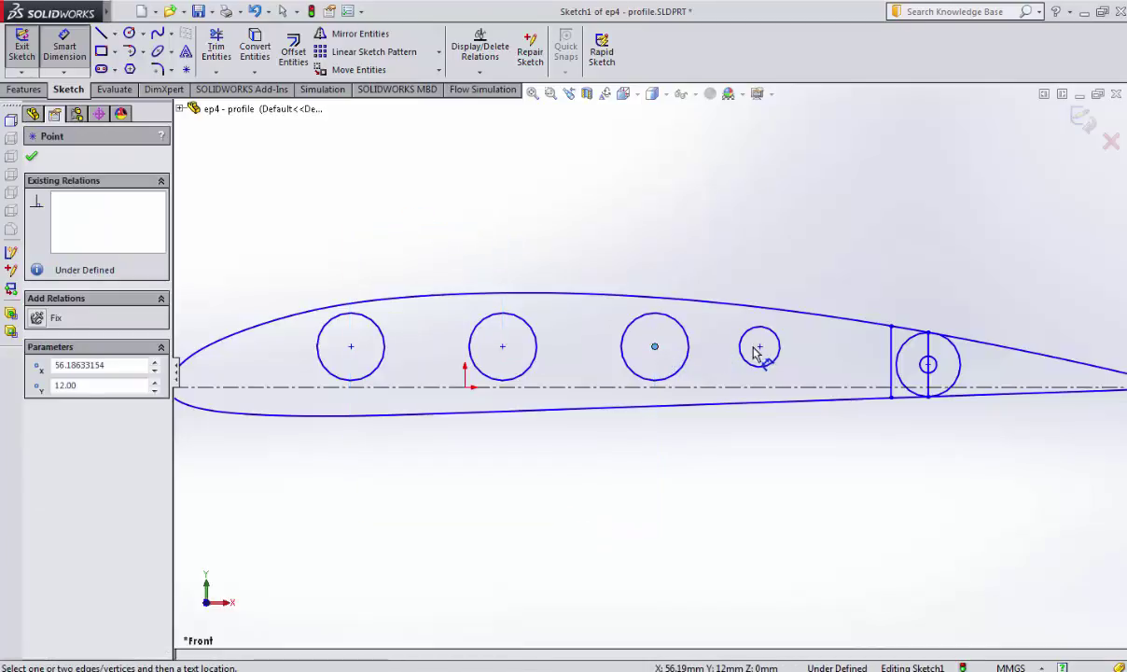
{"action": "left_click", "coordinate": [760, 346]}
{"action": "key", "text": "Escape"}
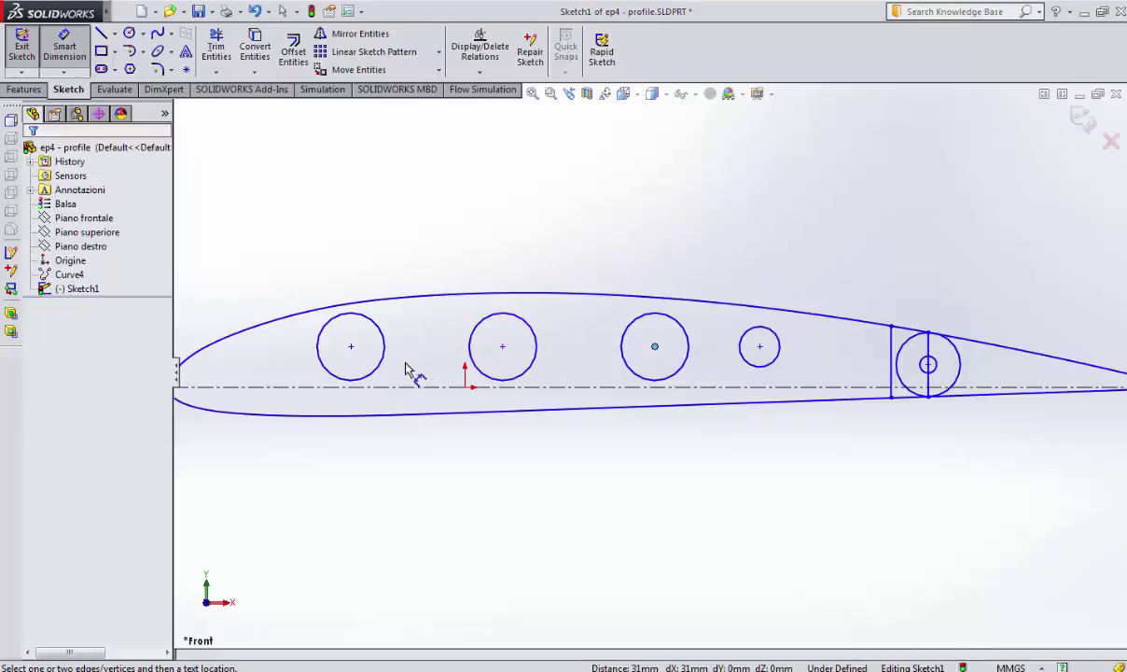
{"action": "left_click", "coordinate": [353, 349]}
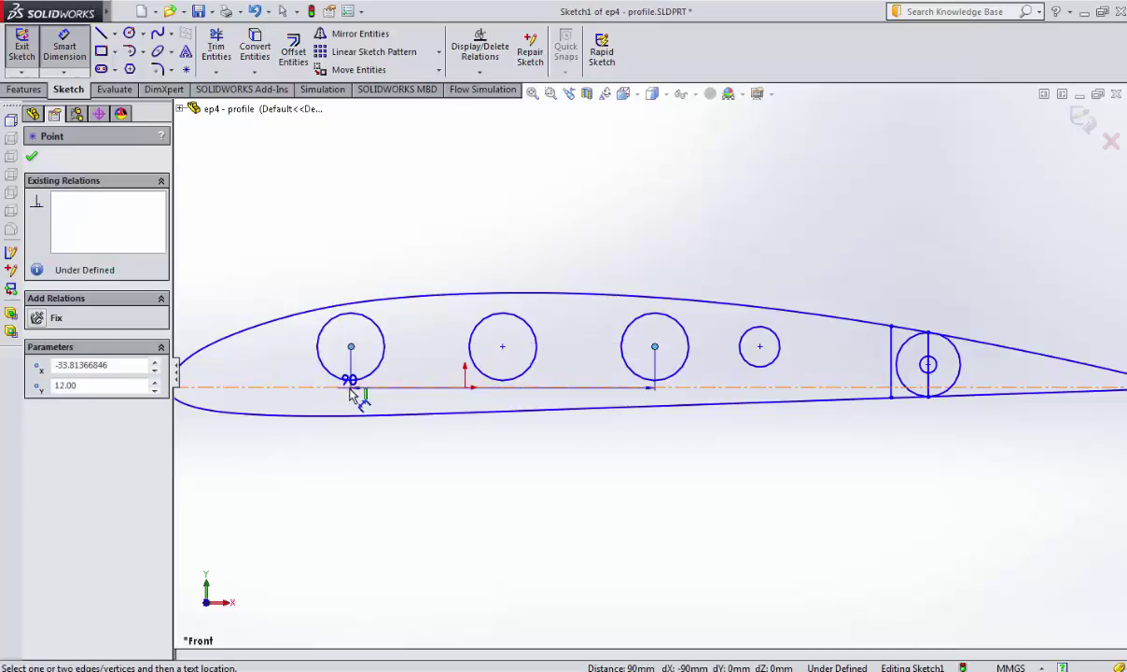
{"action": "left_click", "coordinate": [352, 382]}
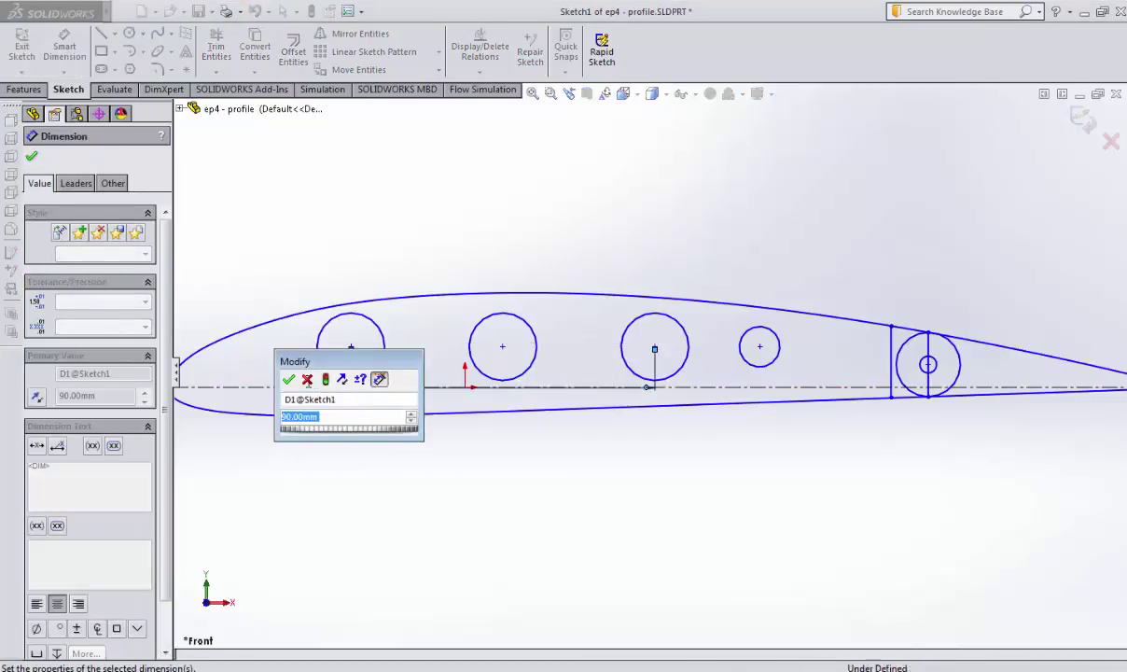
{"action": "key", "text": "Return"}
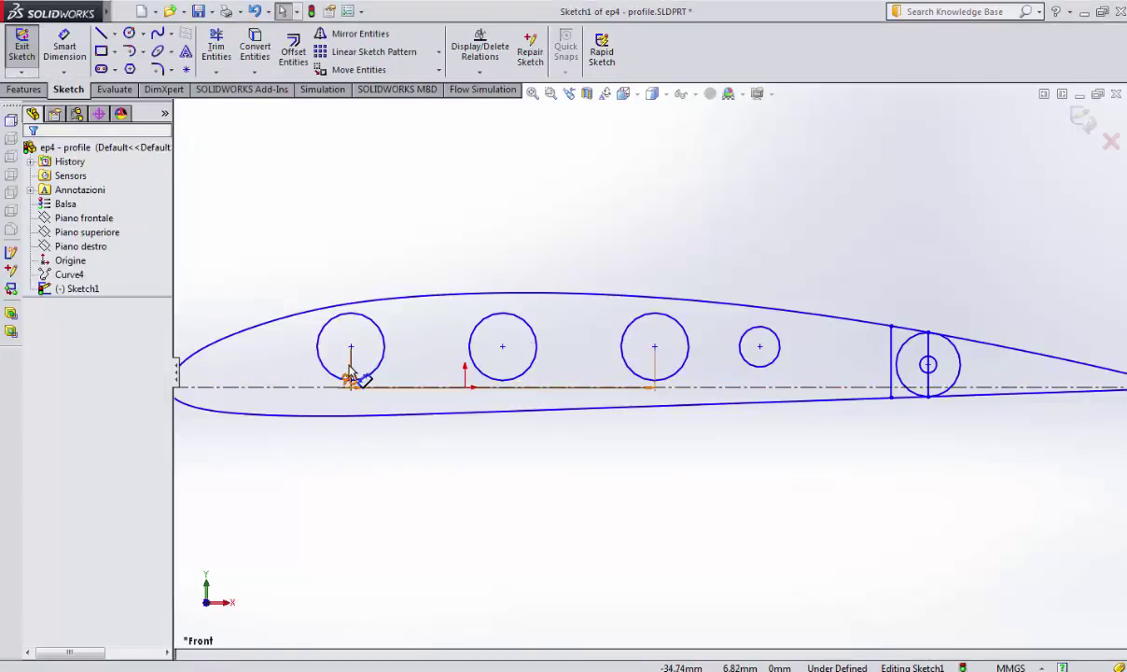
{"action": "left_click", "coordinate": [353, 371]}
{"action": "key", "text": "Delete"}
Dimension the height of the first hole's centre above the horizontal centreline and set it to 8 mm.
{"action": "scroll", "coordinate": [392, 374], "scroll_direction": "down", "scroll_amount": 3}
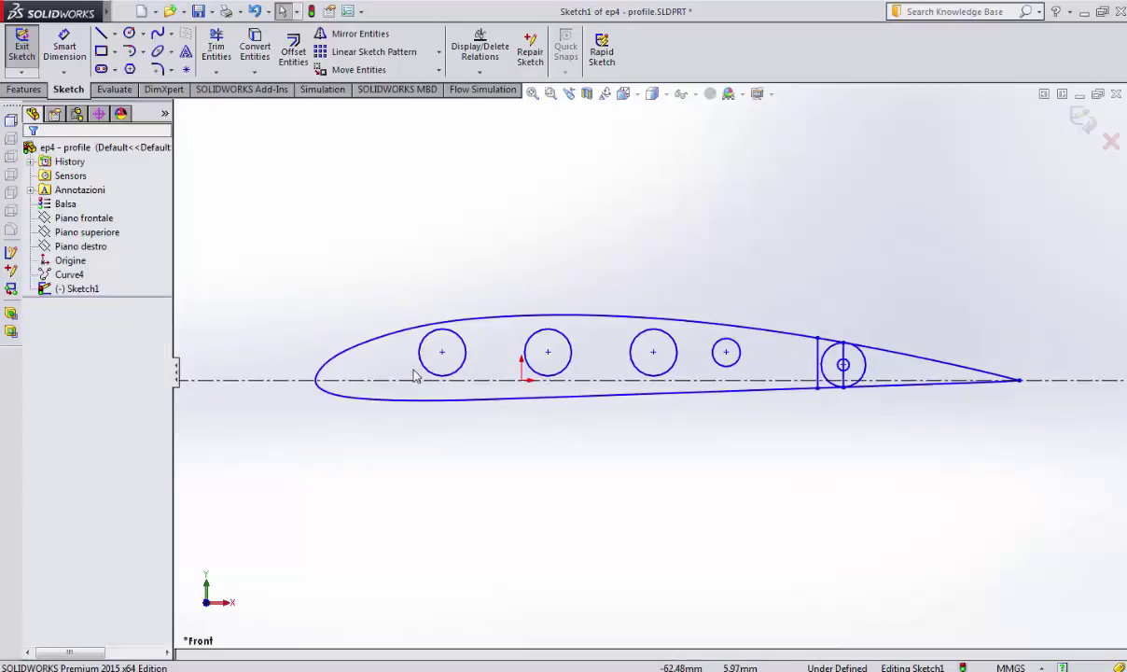
{"action": "scroll", "coordinate": [513, 354], "scroll_direction": "up", "scroll_amount": 6}
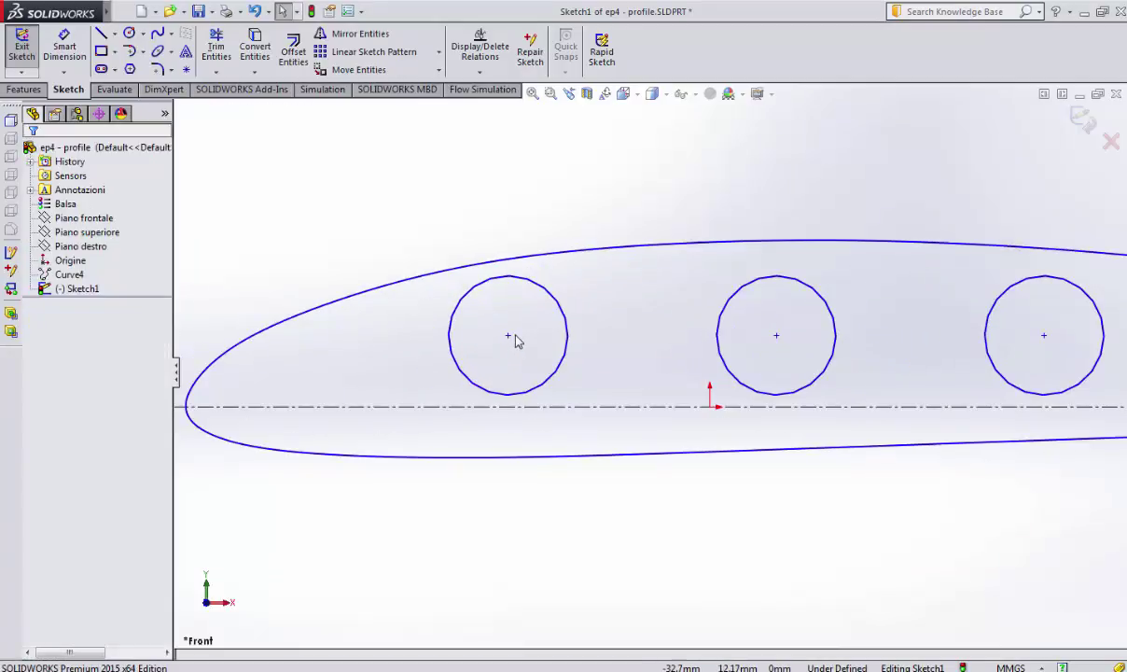
{"action": "left_click", "coordinate": [64, 46]}
{"action": "left_click", "coordinate": [508, 337]}
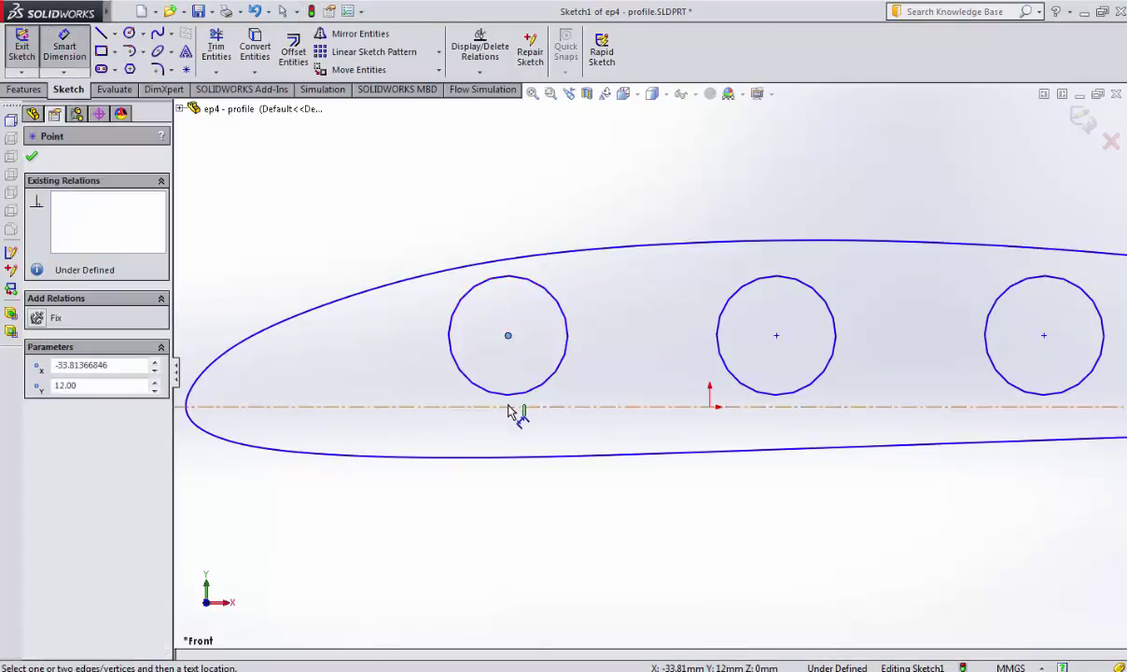
{"action": "left_click", "coordinate": [517, 408]}
{"action": "left_click", "coordinate": [430, 386]}
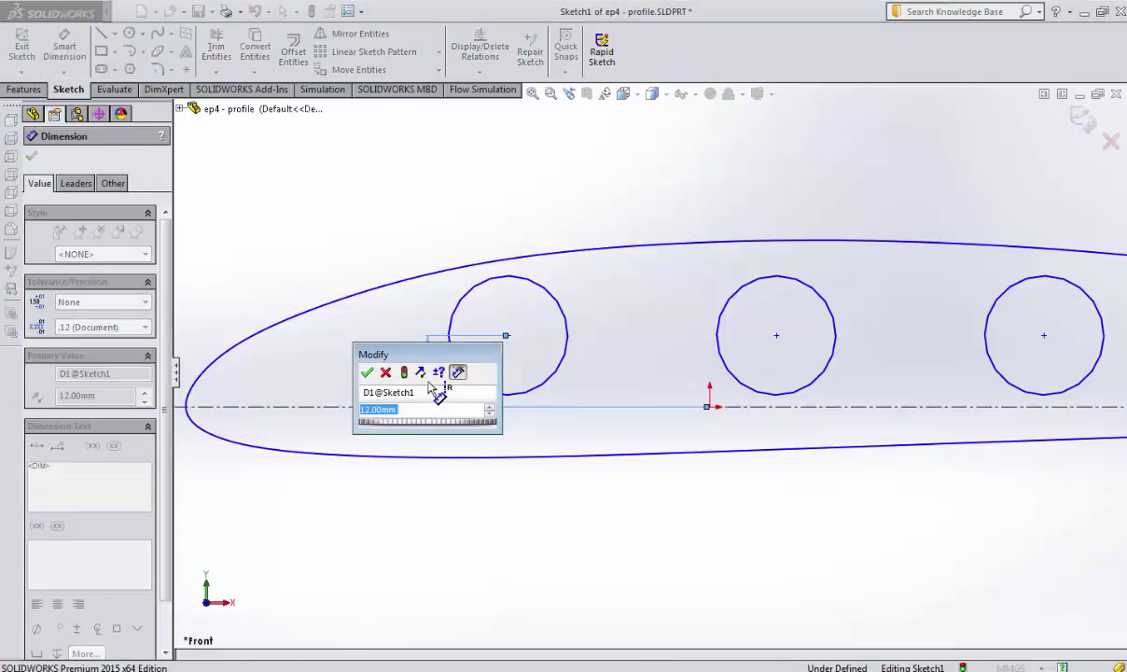
{"action": "type", "text": "8"}
{"action": "key", "text": "Return"}
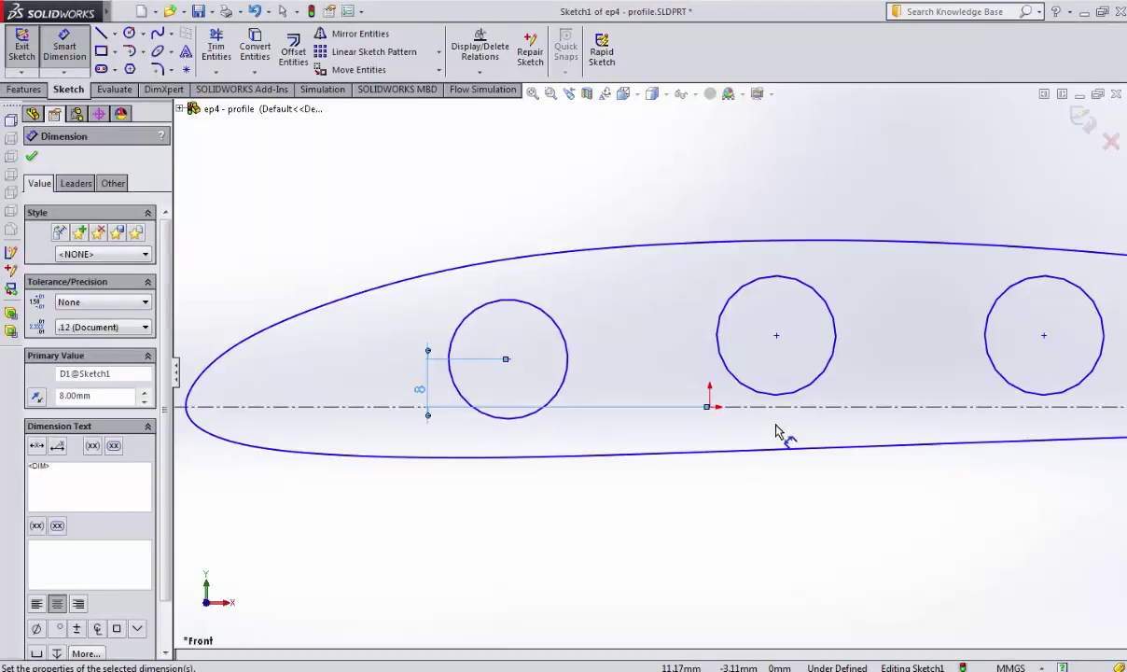
{"action": "key", "text": "Escape"}
Delete the 8 mm height dimension of the first hole.
{"action": "scroll", "coordinate": [698, 400], "scroll_direction": "down", "scroll_amount": 3}
{"action": "scroll", "coordinate": [703, 400], "scroll_direction": "up", "scroll_amount": 3}
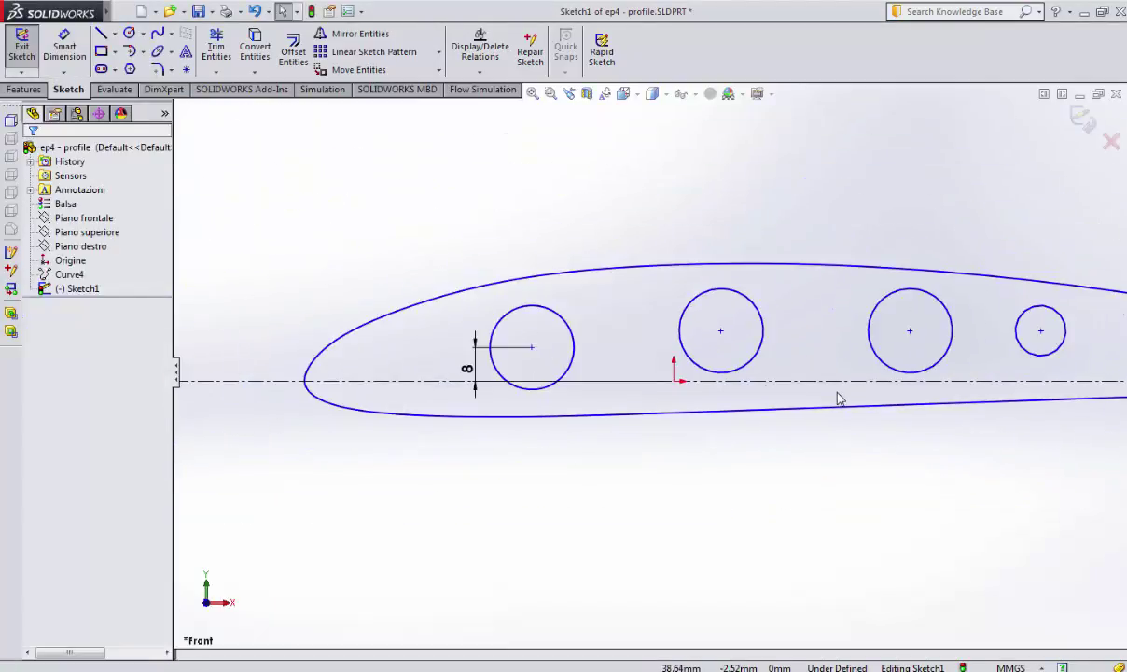
{"action": "left_click", "coordinate": [472, 371]}
{"action": "key", "text": "Delete"}
Sketch a circle about 4.7 mm in diameter near the leading edge, tangent to the horizontal centreline.
{"action": "left_click", "coordinate": [131, 33]}
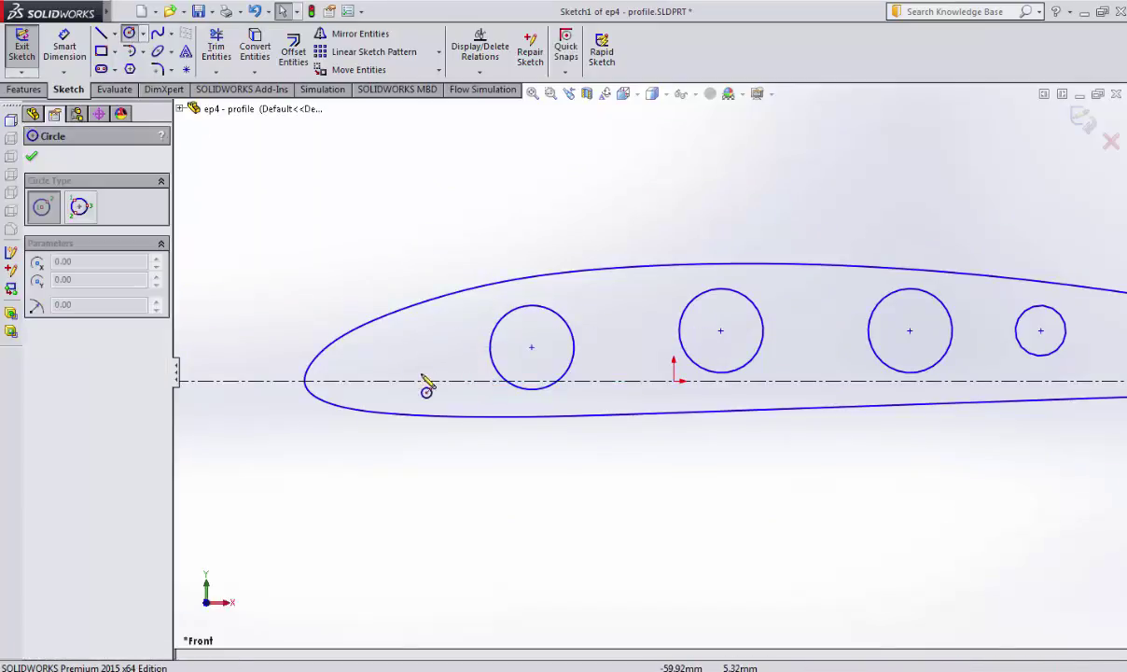
{"action": "left_click", "coordinate": [370, 370]}
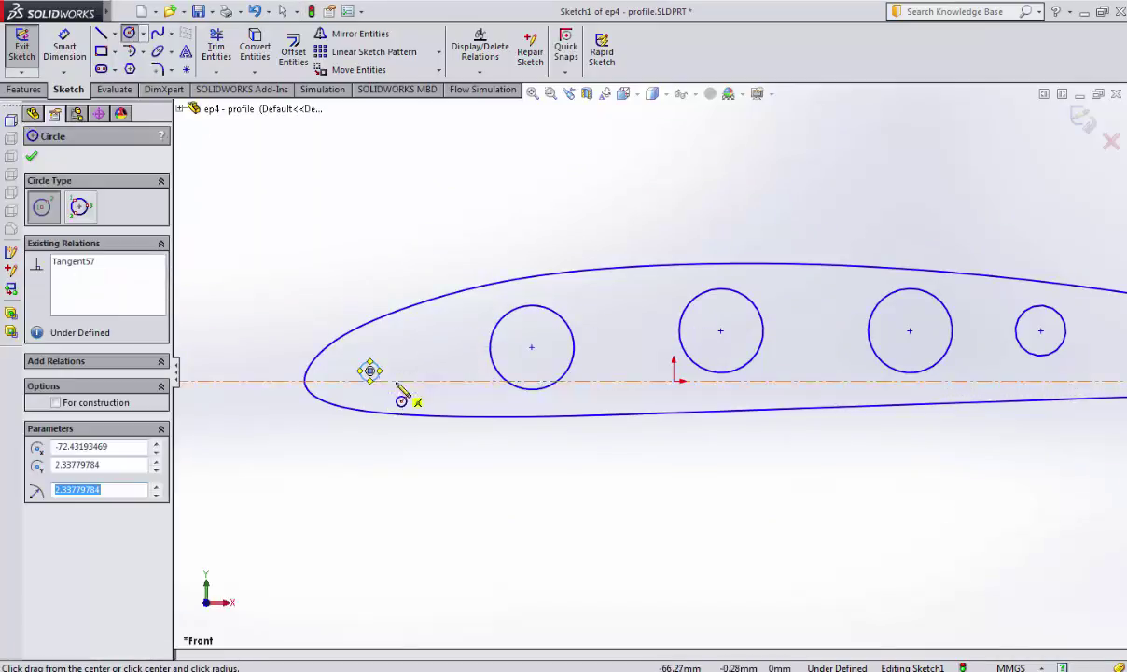
{"action": "key", "text": "Escape"}
{"action": "left_click", "coordinate": [378, 377]}
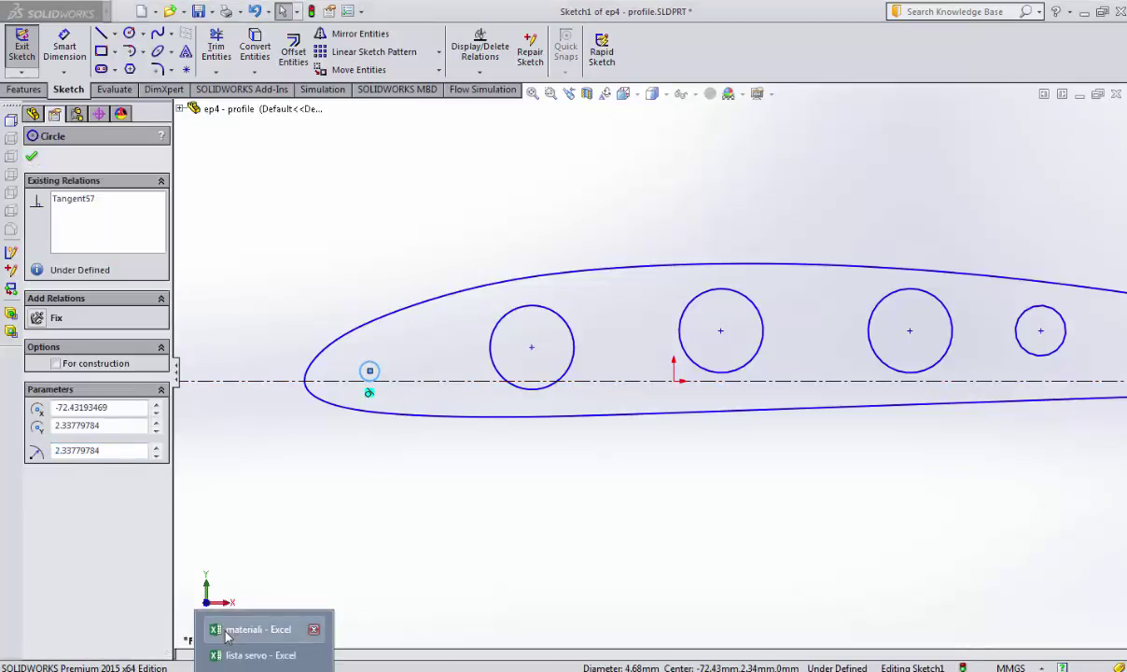
Switch to the materiali workbook in Excel and review the tube sizes on the Carbonio sheet and the metal stock on the Metalli sheet.
{"action": "left_click", "coordinate": [224, 592]}
{"action": "scroll", "coordinate": [172, 471], "scroll_direction": "up", "scroll_amount": 6}
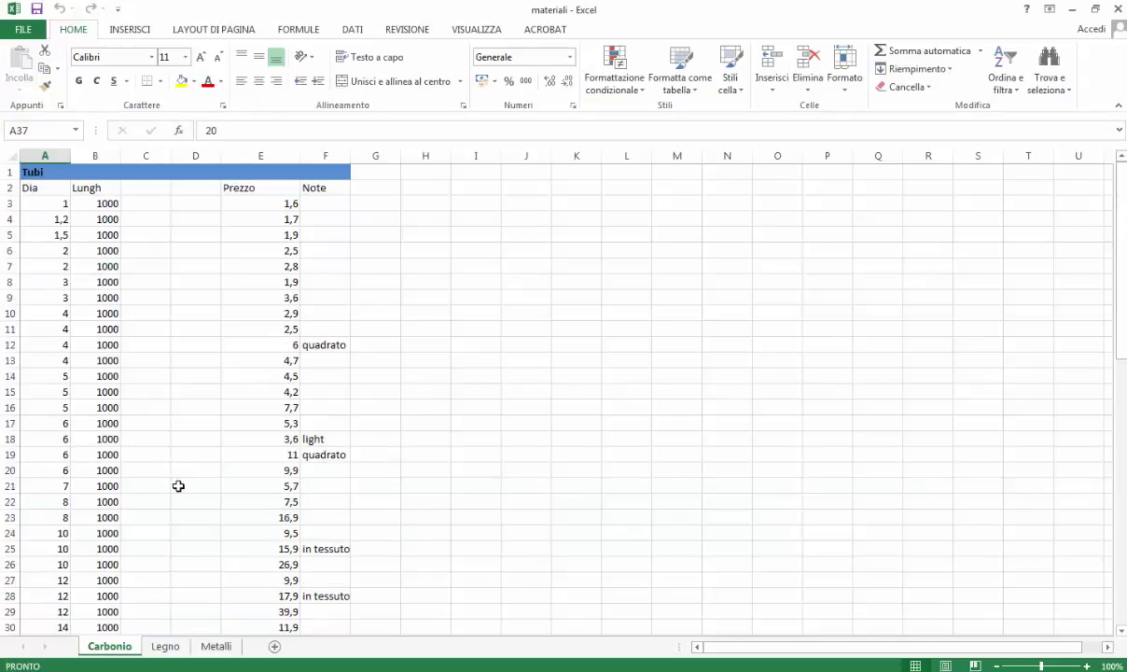
{"action": "scroll", "coordinate": [154, 522], "scroll_direction": "down", "scroll_amount": 4}
{"action": "left_click", "coordinate": [236, 649]}
{"action": "scroll", "coordinate": [191, 466], "scroll_direction": "up", "scroll_amount": 6}
{"action": "scroll", "coordinate": [178, 495], "scroll_direction": "down", "scroll_amount": 3}
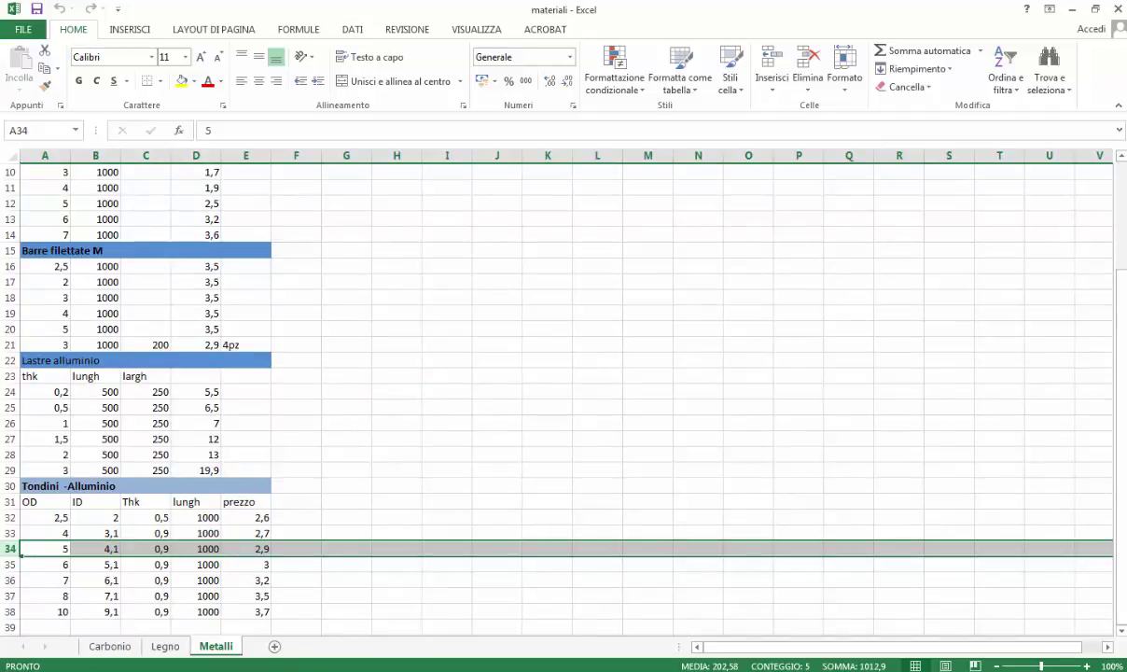
Switch back to SOLIDWORKS and set the leading-edge circle's radius to 4 mm.
{"action": "key", "text": "alt+Tab"}
{"action": "double_click", "coordinate": [134, 450]}
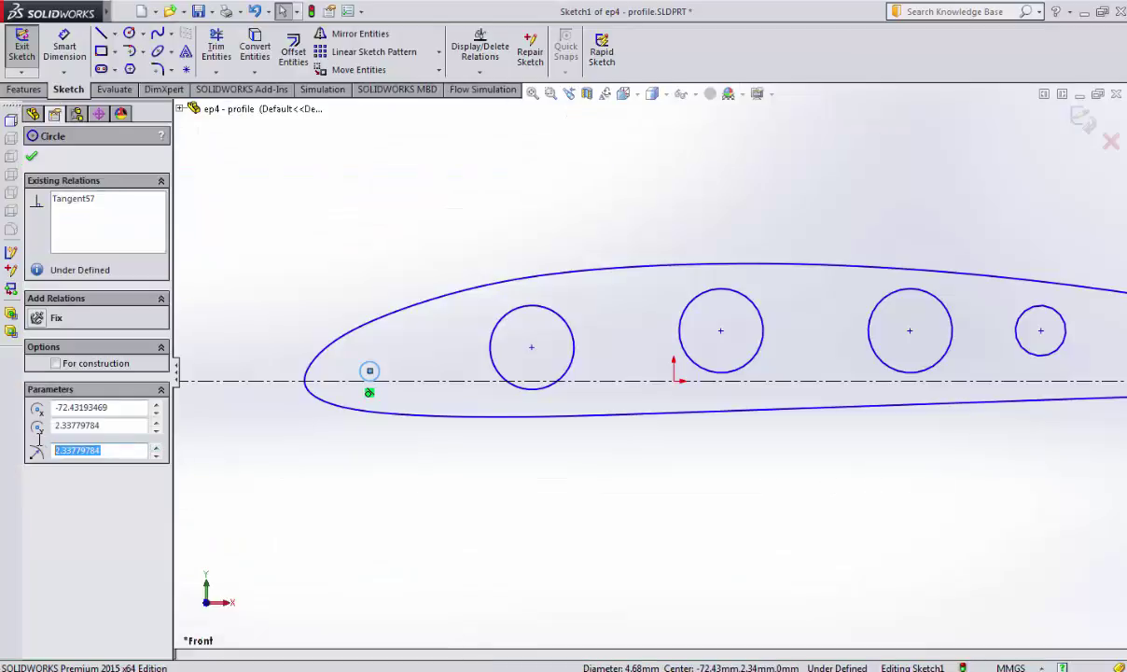
{"action": "type", "text": "4"}
{"action": "key", "text": "Return"}
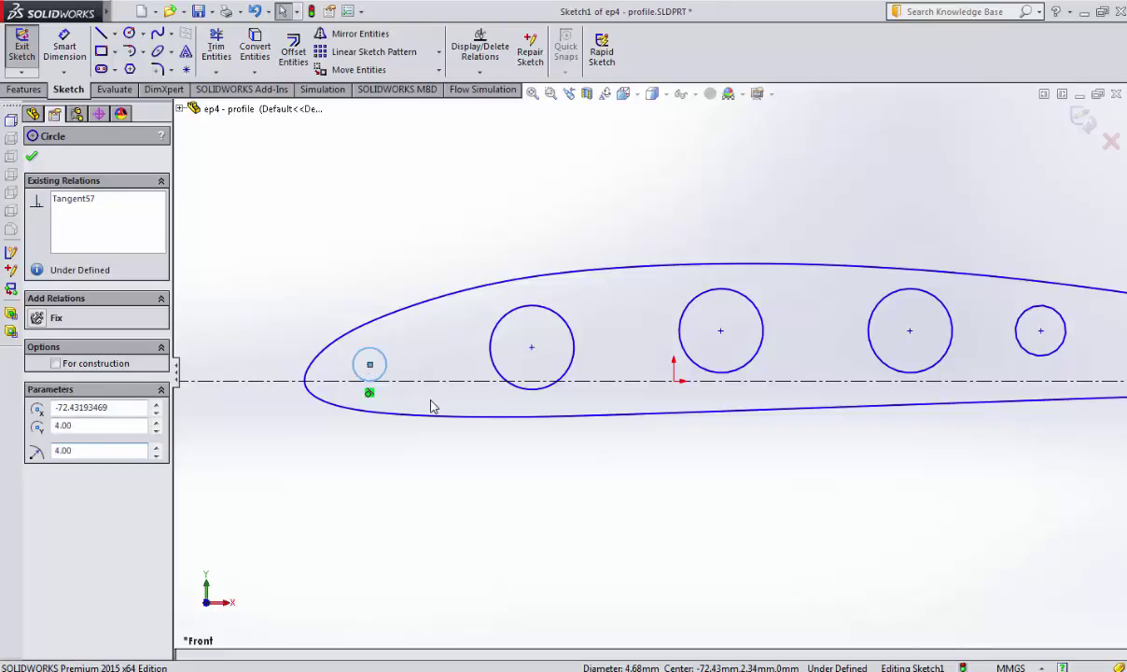
{"action": "key", "text": "Escape"}
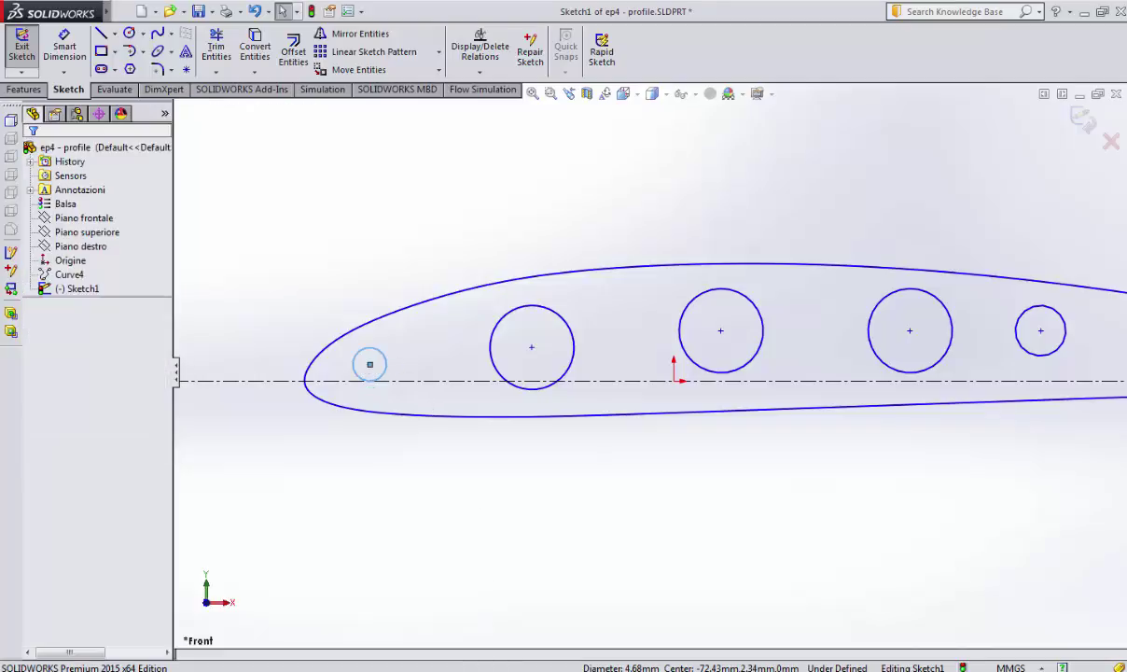
Recheck the aluminium tube table in the materiali workbook, and set the leading-edge circle's radius to 2.5 mm in SOLIDWORKS.
{"action": "key", "text": "alt+Tab"}
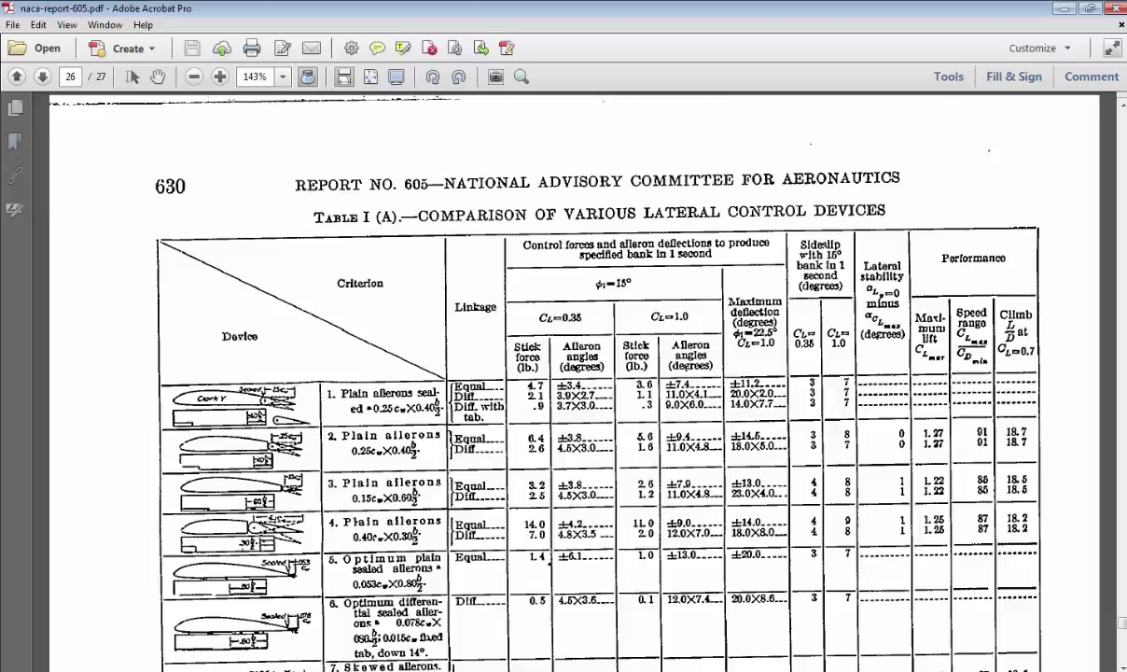
{"action": "left_click", "coordinate": [272, 643]}
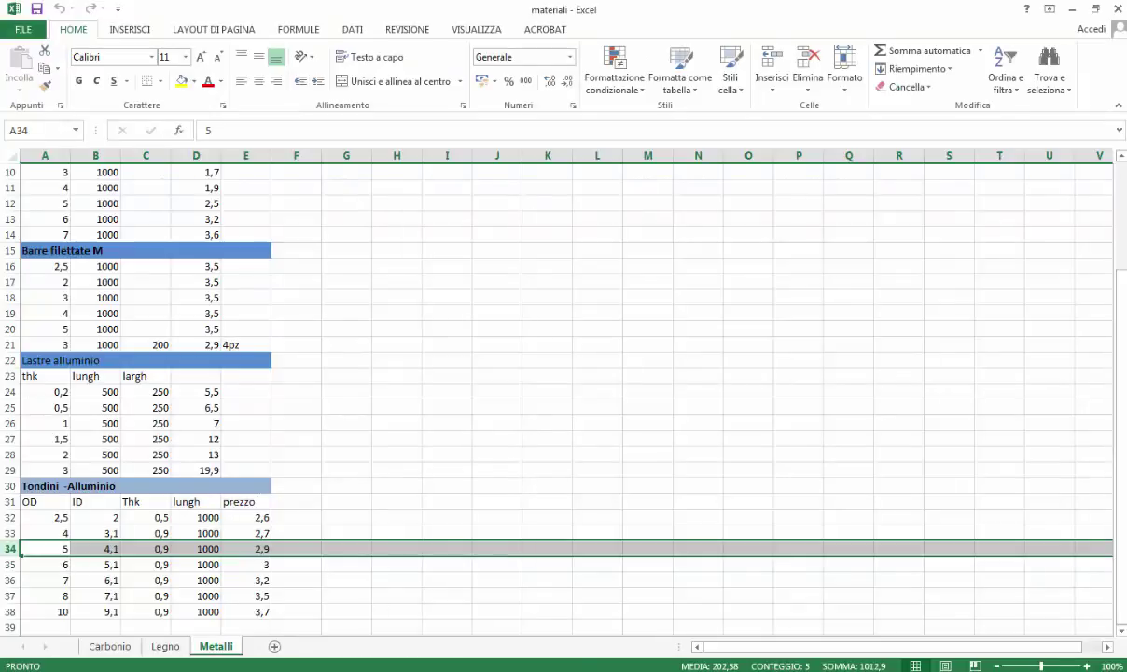
{"action": "key", "text": "alt+Tab"}
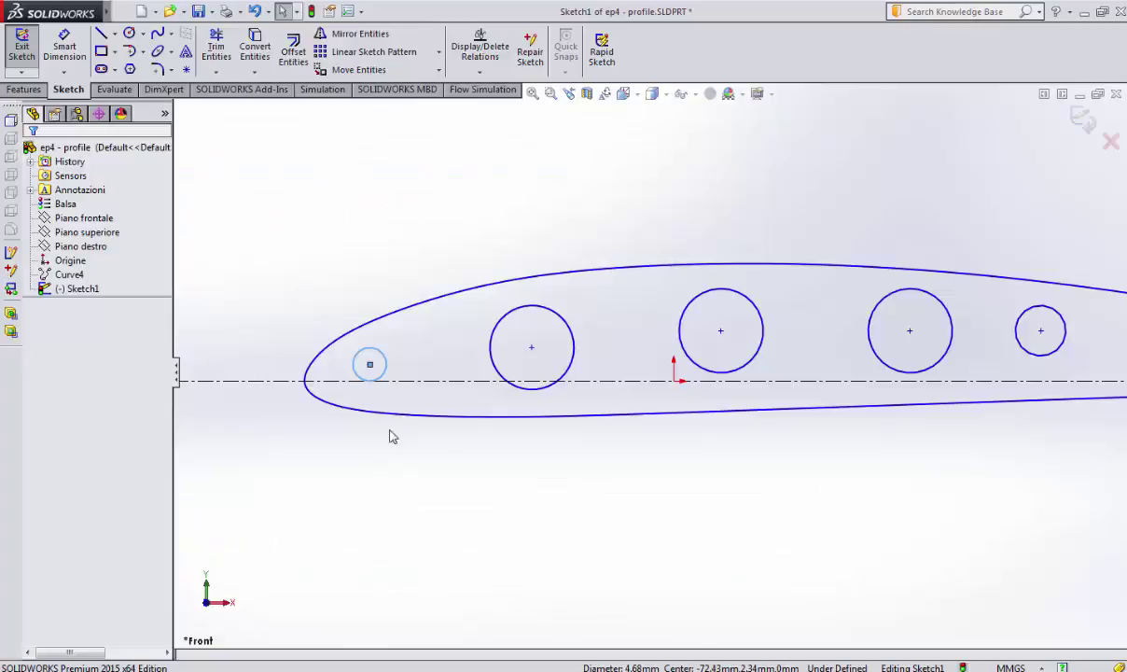
{"action": "left_click", "coordinate": [384, 369]}
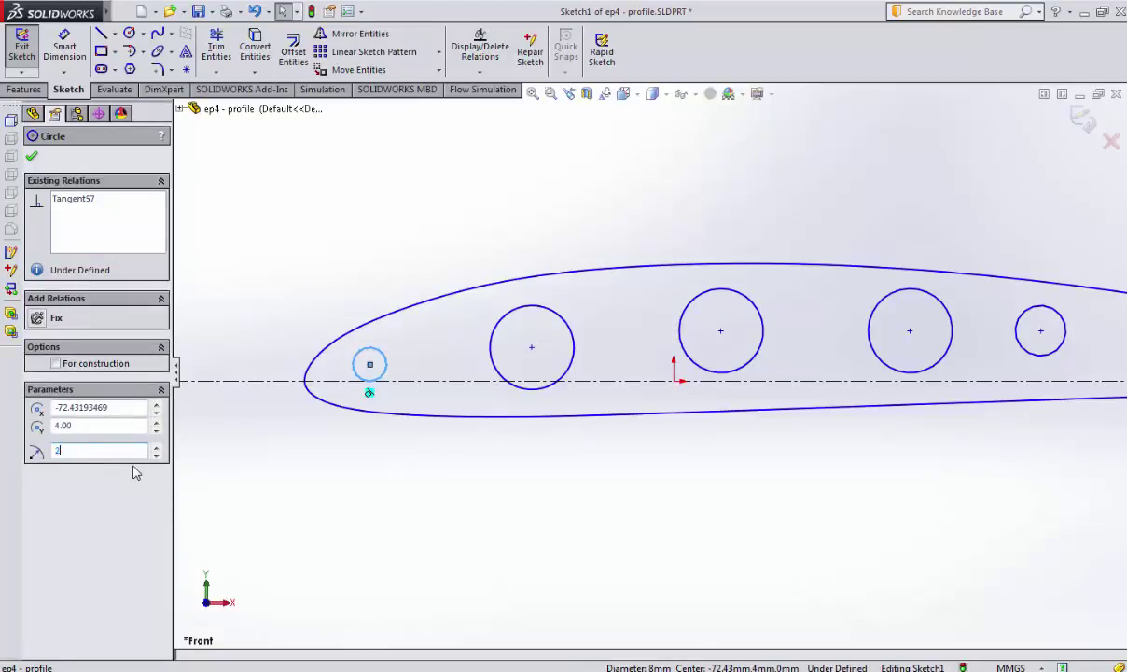
{"action": "key", "text": "Return"}
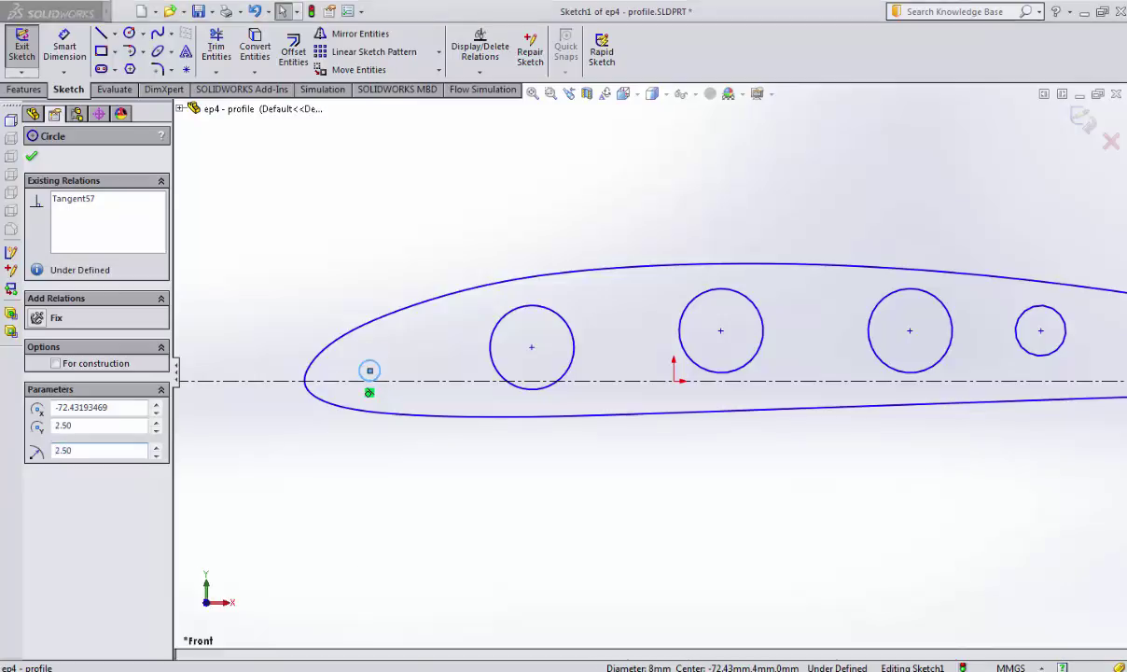
Switch to the materiali workbook in Excel and check the 7 and 8 mm outer-diameter aluminium tubes on the Metalli sheet.
{"action": "key", "text": "alt+Tab"}
{"action": "key", "text": "alt+Tab"}
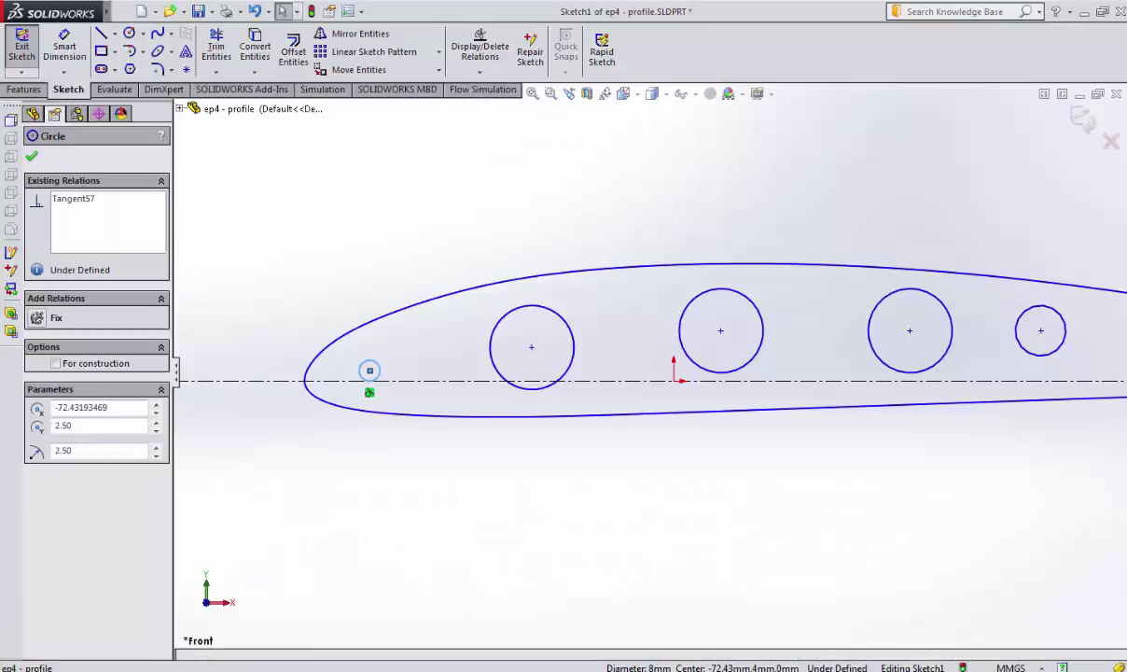
{"action": "left_click", "coordinate": [259, 640]}
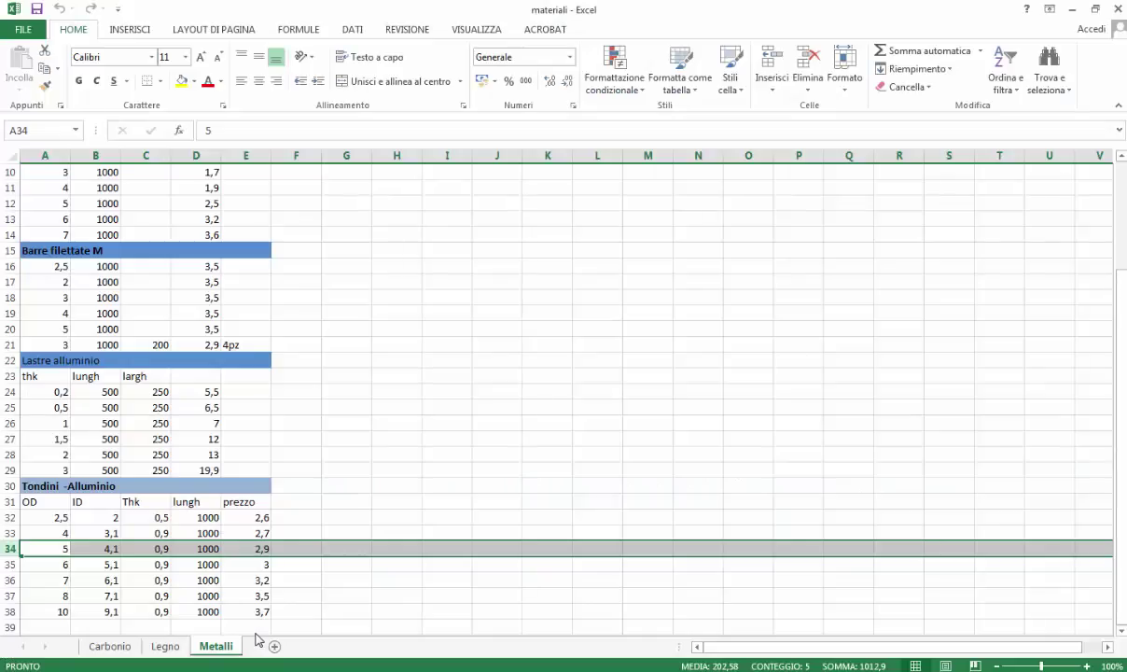
{"action": "left_click", "coordinate": [63, 582]}
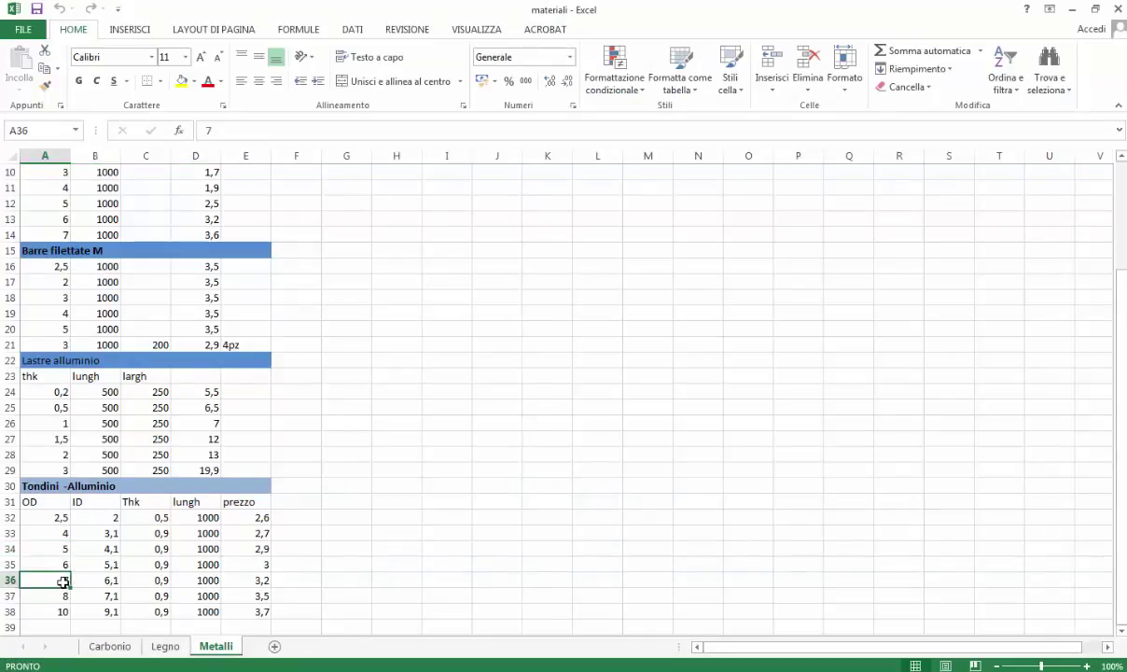
{"action": "left_click", "coordinate": [65, 599]}
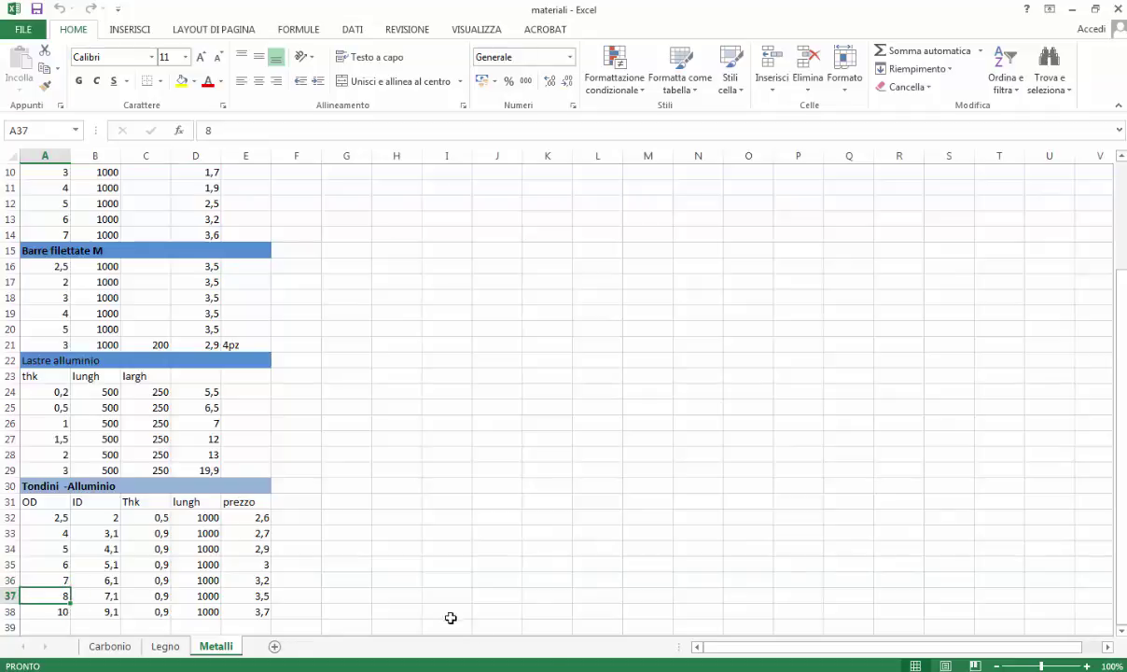
Return to SOLIDWORKS and set the leading-edge circle's radius to 5 mm.
{"action": "mouse_move", "coordinate": [605, 665]}
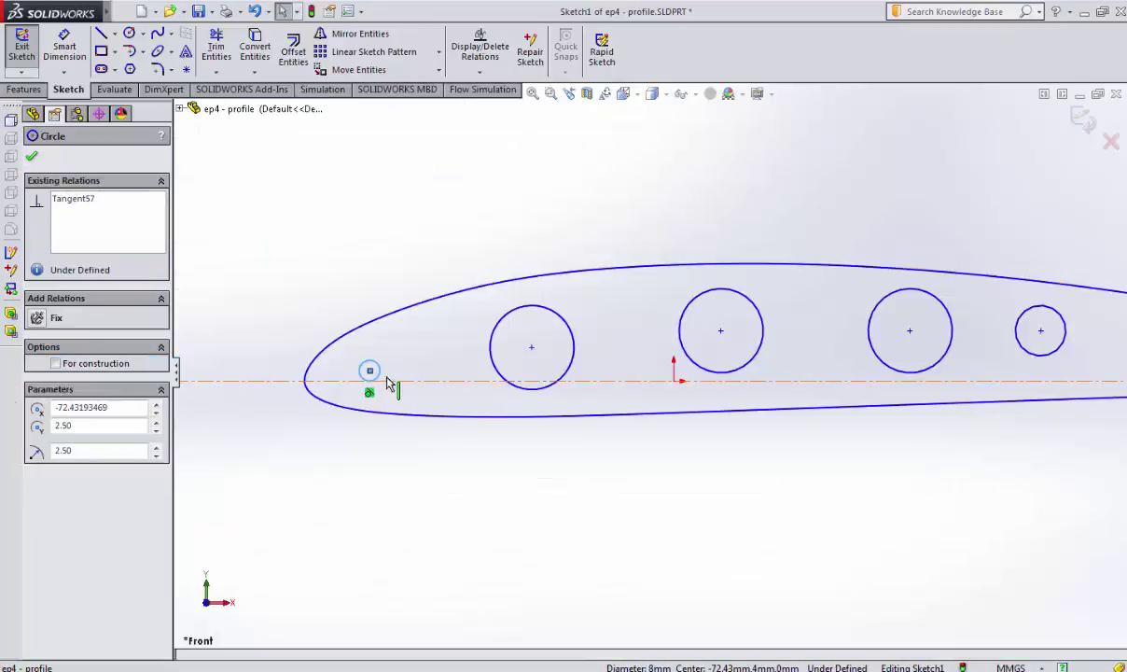
{"action": "left_click", "coordinate": [377, 375]}
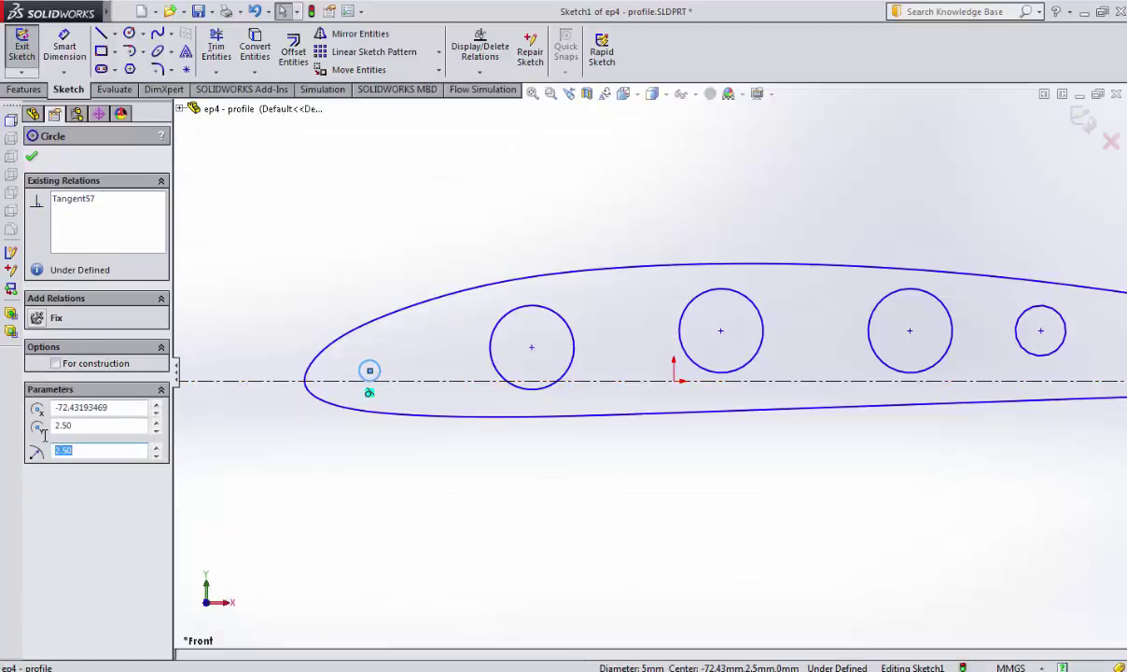
{"action": "type", "text": "5"}
{"action": "key", "text": "Return"}
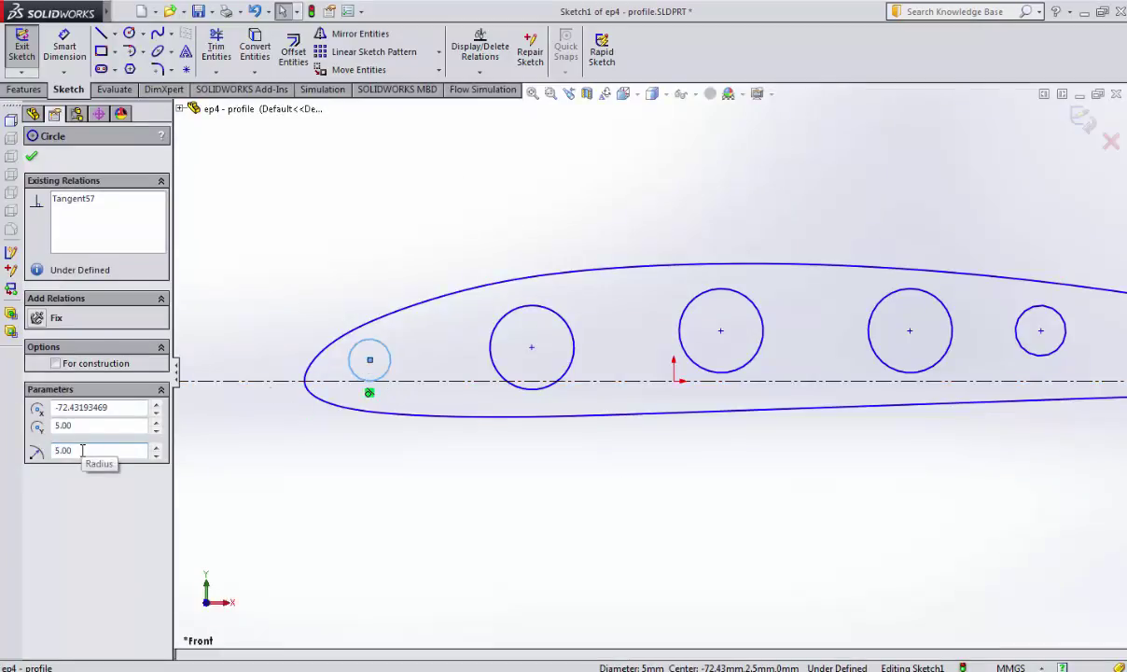
{"action": "key", "text": "Escape"}
Dimension the height of the leading-edge circle's centre above the horizontal centreline.
{"action": "left_click", "coordinate": [370, 363]}
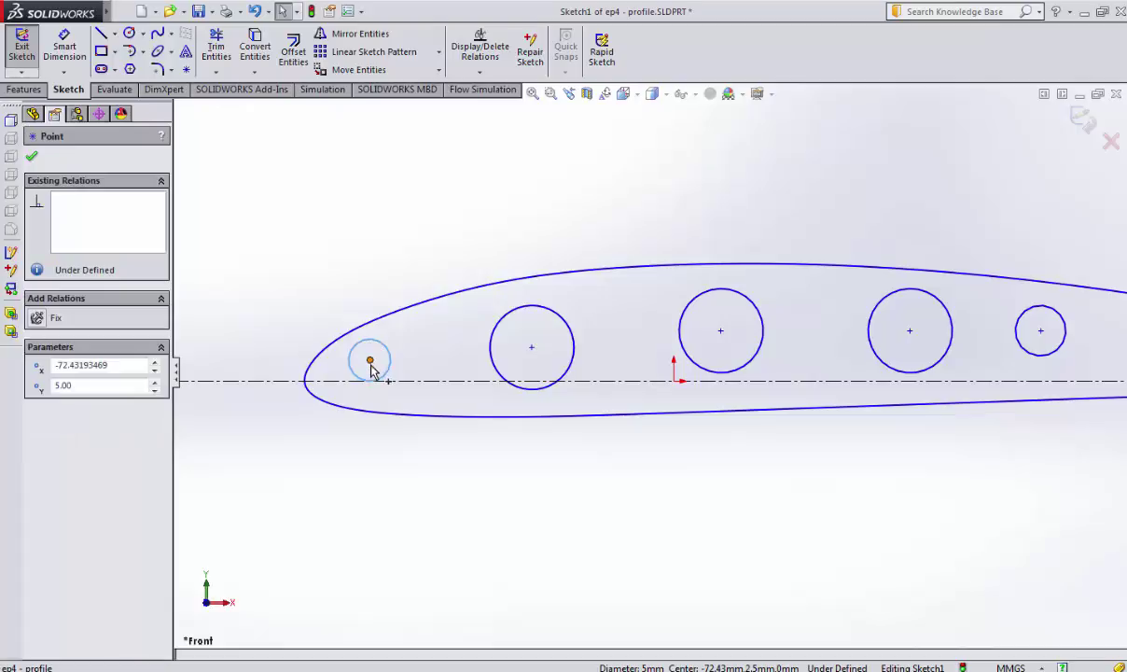
{"action": "left_click_drag", "start_coordinate": [371, 360], "coordinate": [368, 376]}
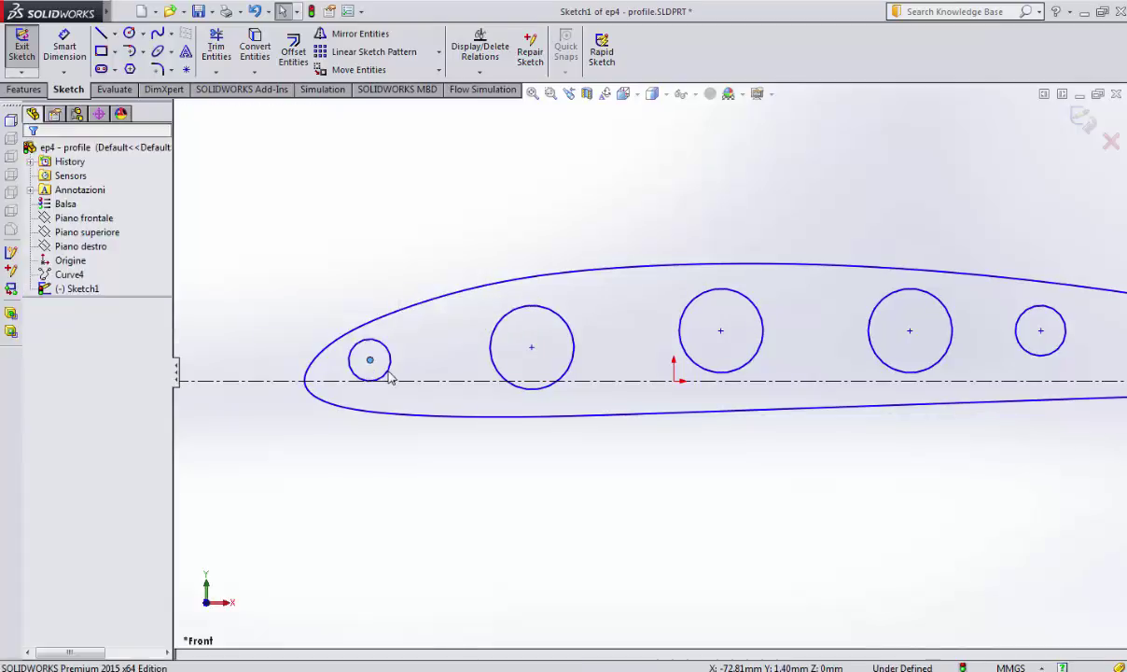
{"action": "left_click", "coordinate": [369, 359]}
{"action": "key", "text": "d"}
{"action": "left_click", "coordinate": [370, 360]}
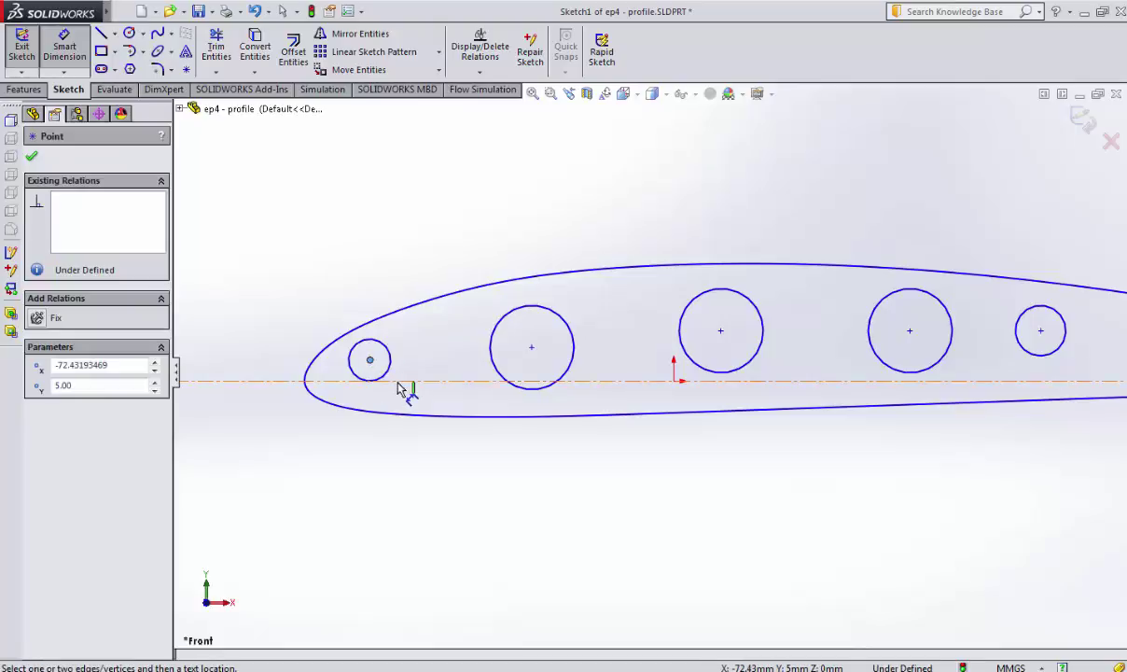
{"action": "left_click", "coordinate": [414, 379]}
{"action": "left_click", "coordinate": [432, 364]}
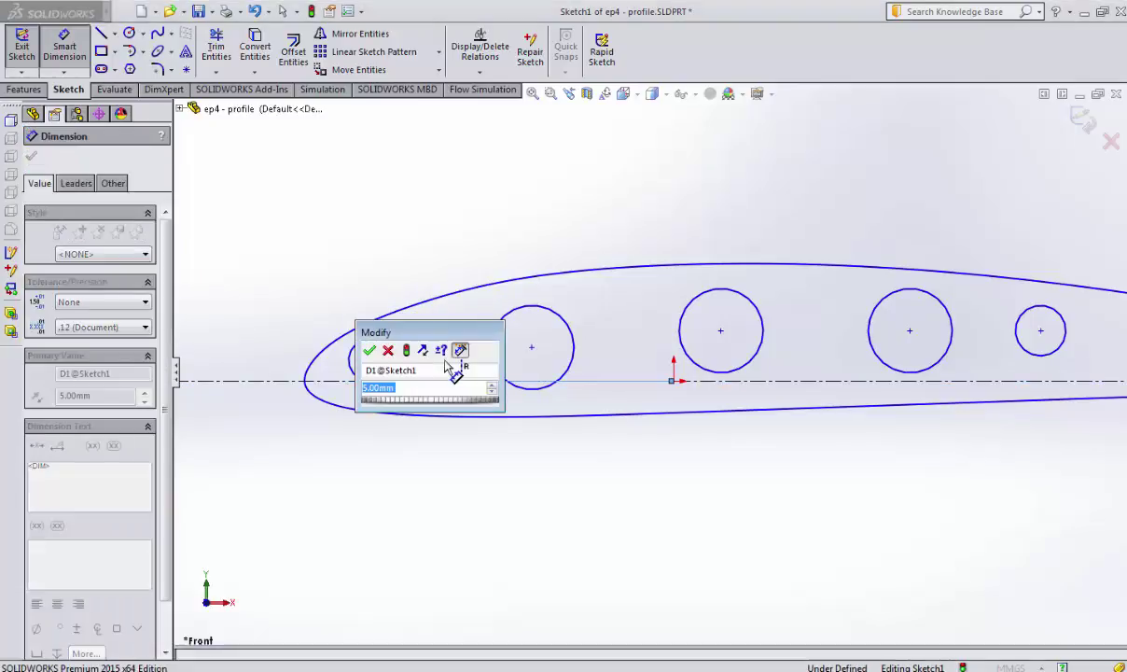
Try a height of 1 mm for the leading-edge circle's centre and undo that value change.
{"action": "type", "text": "1"}
{"action": "key", "text": "Return"}
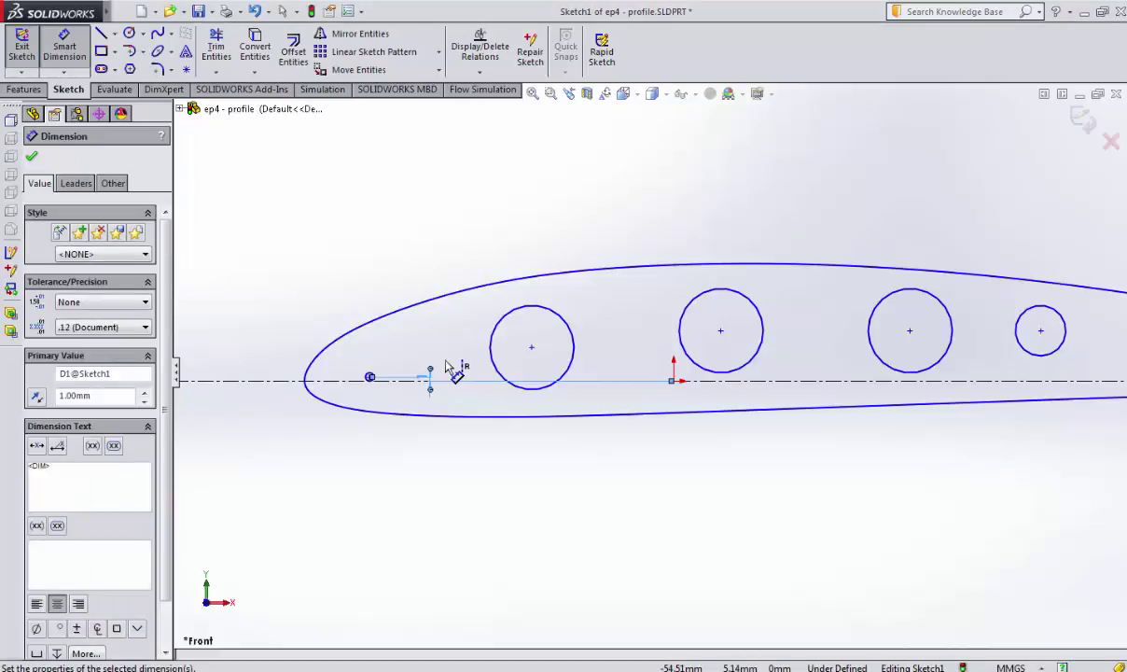
{"action": "key", "text": "ctrl+z"}
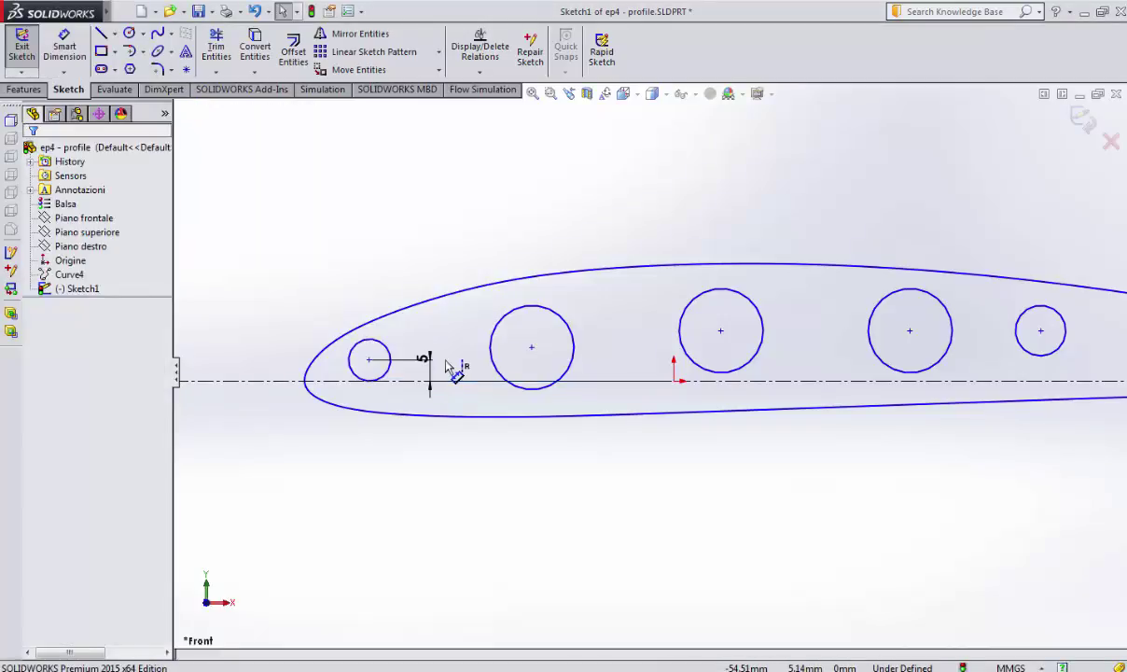
Trim away the part of the horizontal centreline that extends ahead of the profile's leading edge.
{"action": "left_click", "coordinate": [453, 383]}
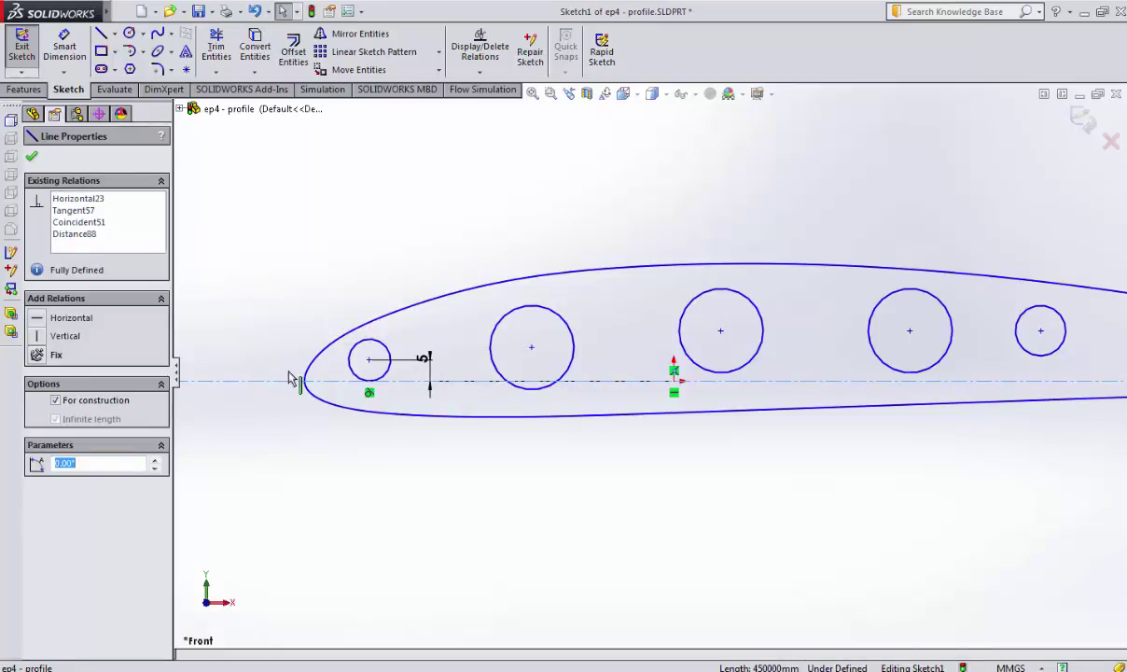
{"action": "left_click", "coordinate": [216, 46]}
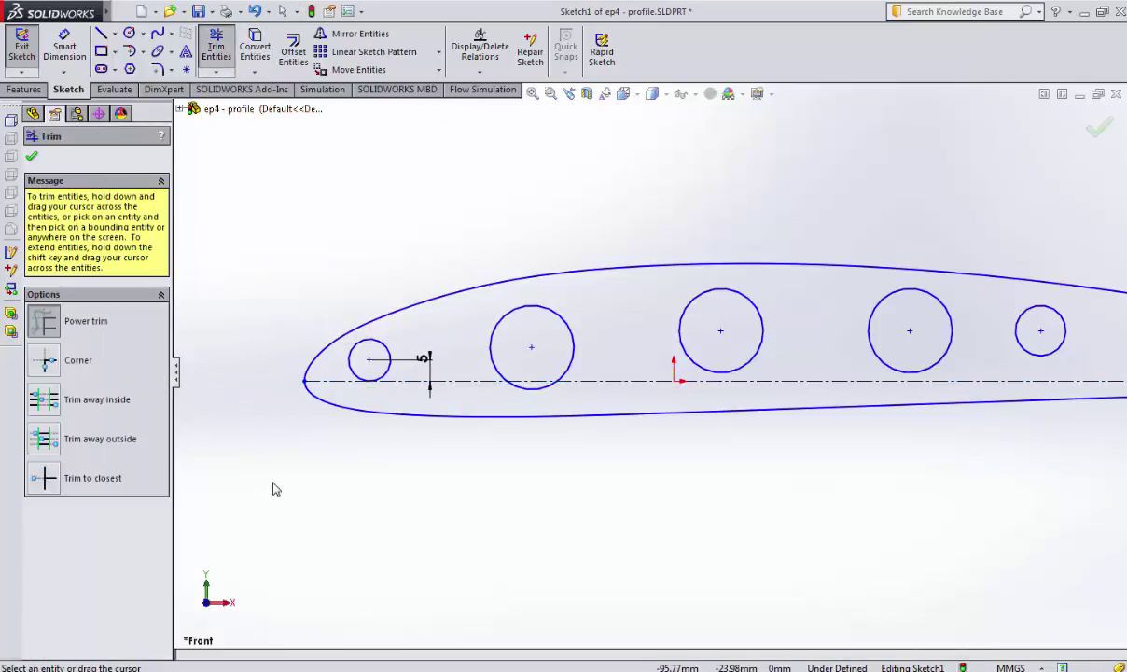
{"action": "key", "text": "Escape"}
{"action": "scroll", "coordinate": [411, 424], "scroll_direction": "down", "scroll_amount": 3}
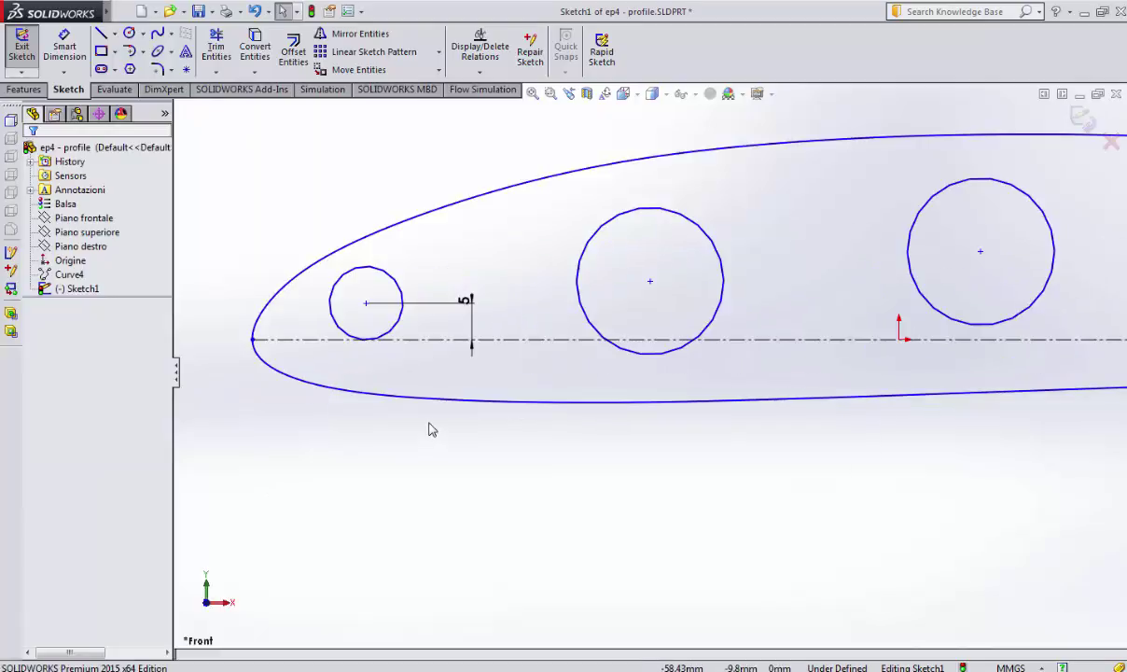
Delete the tangent relation between the leading-edge circle and the horizontal centreline.
{"action": "left_click", "coordinate": [399, 327]}
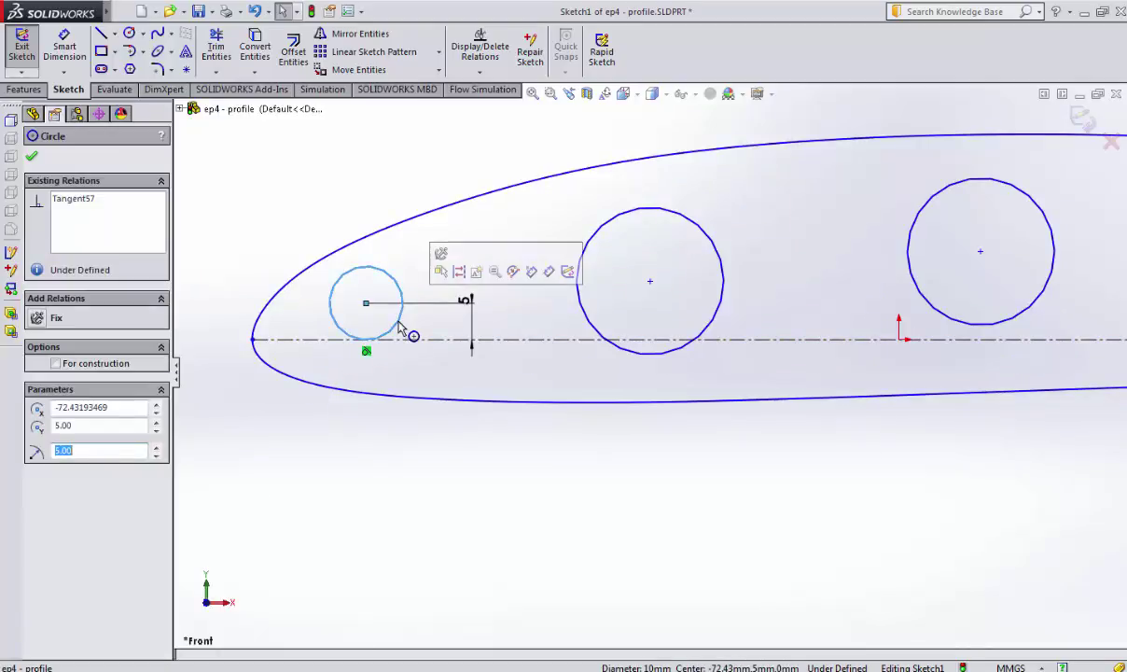
{"action": "left_click", "coordinate": [87, 201]}
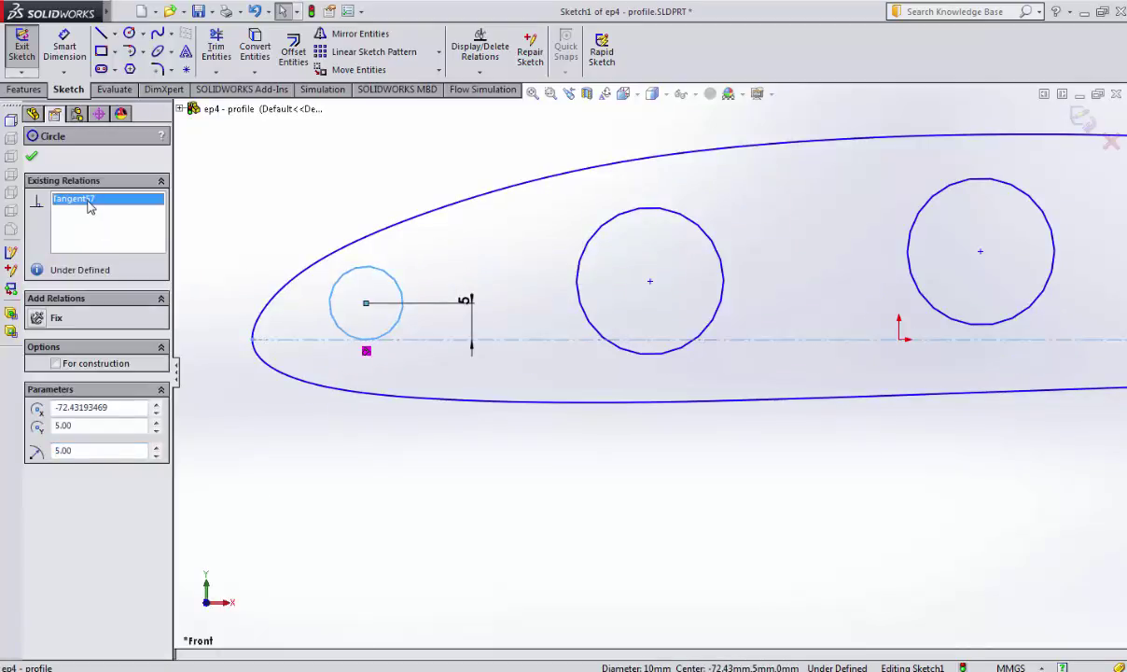
{"action": "key", "text": "Delete"}
{"action": "key", "text": "Escape"}
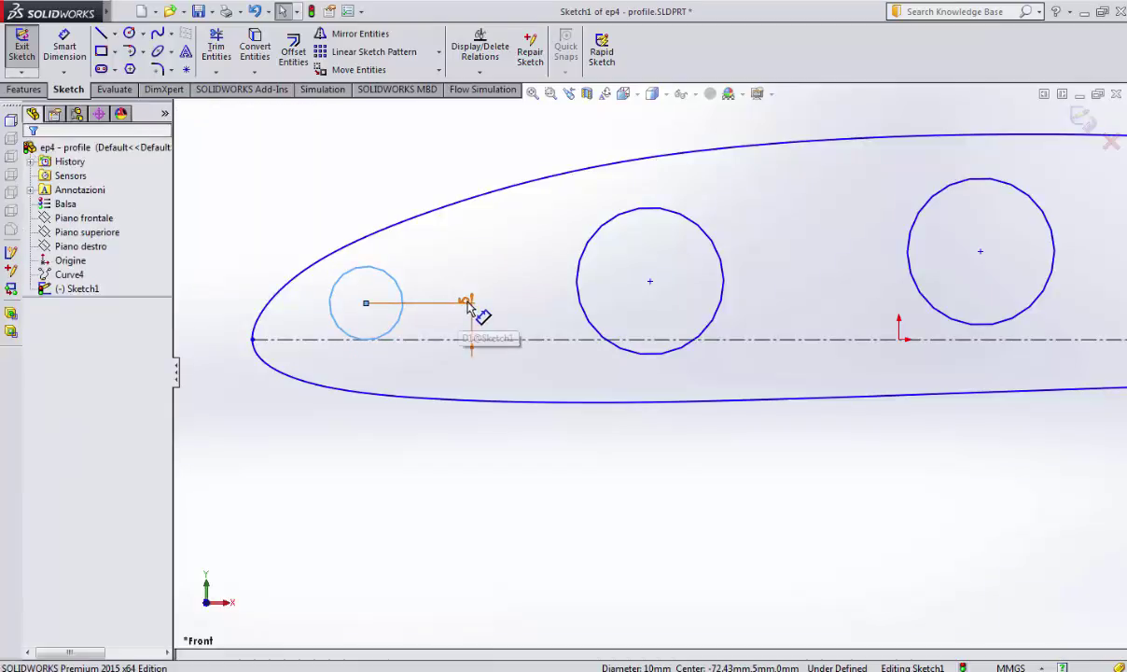
Set the height of the leading-edge circle's centre above the horizontal centreline to 1 mm.
{"action": "left_click", "coordinate": [472, 309]}
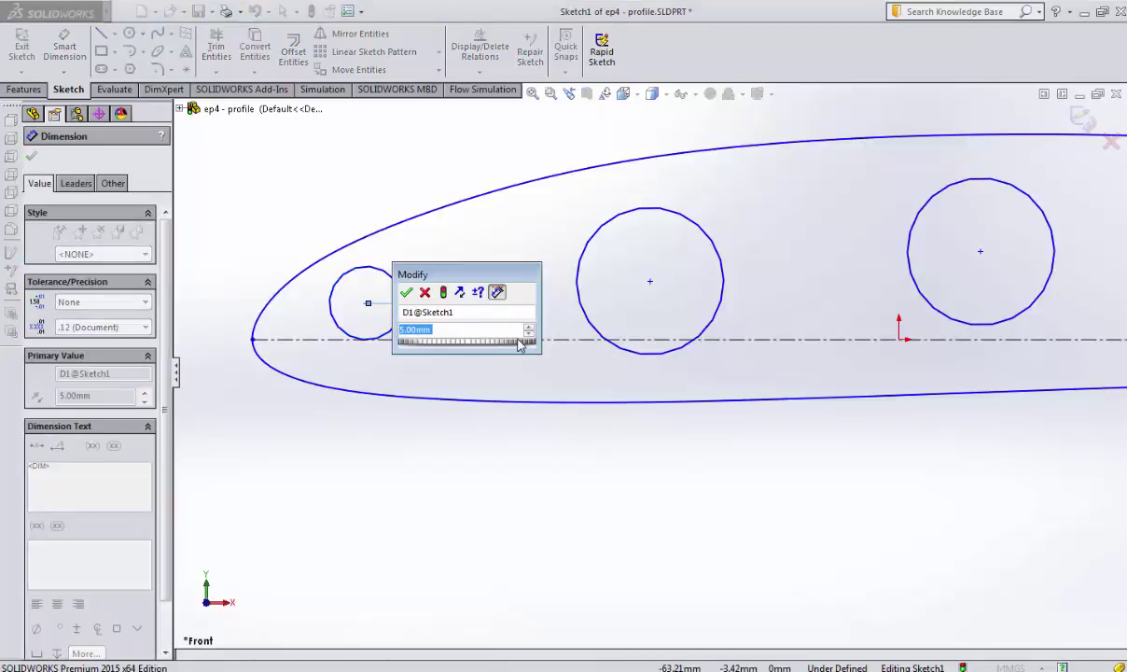
{"action": "type", "text": "1"}
{"action": "key", "text": "Return"}
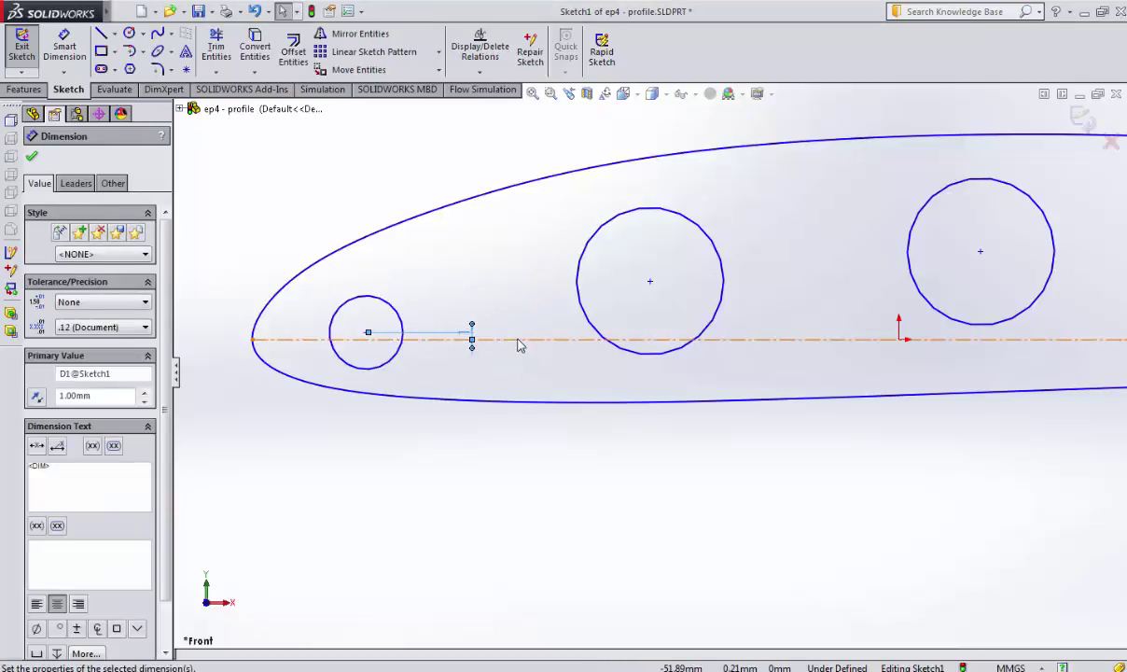
{"action": "left_click", "coordinate": [32, 160]}
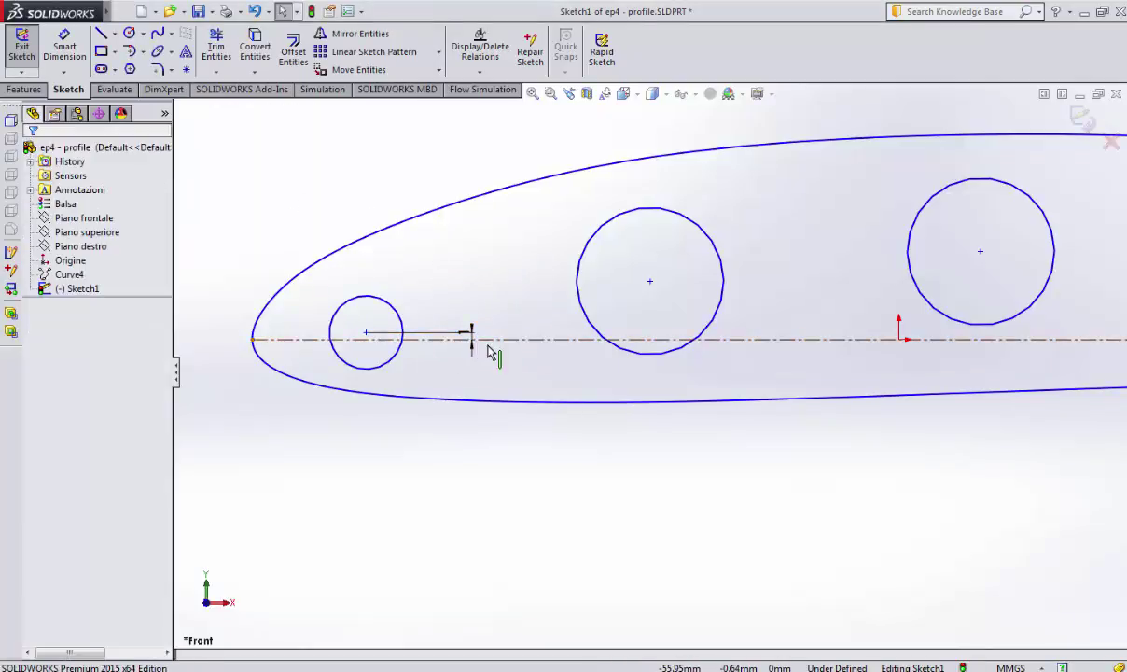
Dimension the height of the smaller fourth lightening hole's centre above the horizontal centreline and set it to 6 mm.
{"action": "scroll", "coordinate": [503, 359], "scroll_direction": "down", "scroll_amount": 2}
{"action": "scroll", "coordinate": [532, 358], "scroll_direction": "up", "scroll_amount": 3}
{"action": "scroll", "coordinate": [733, 384], "scroll_direction": "up", "scroll_amount": 5}
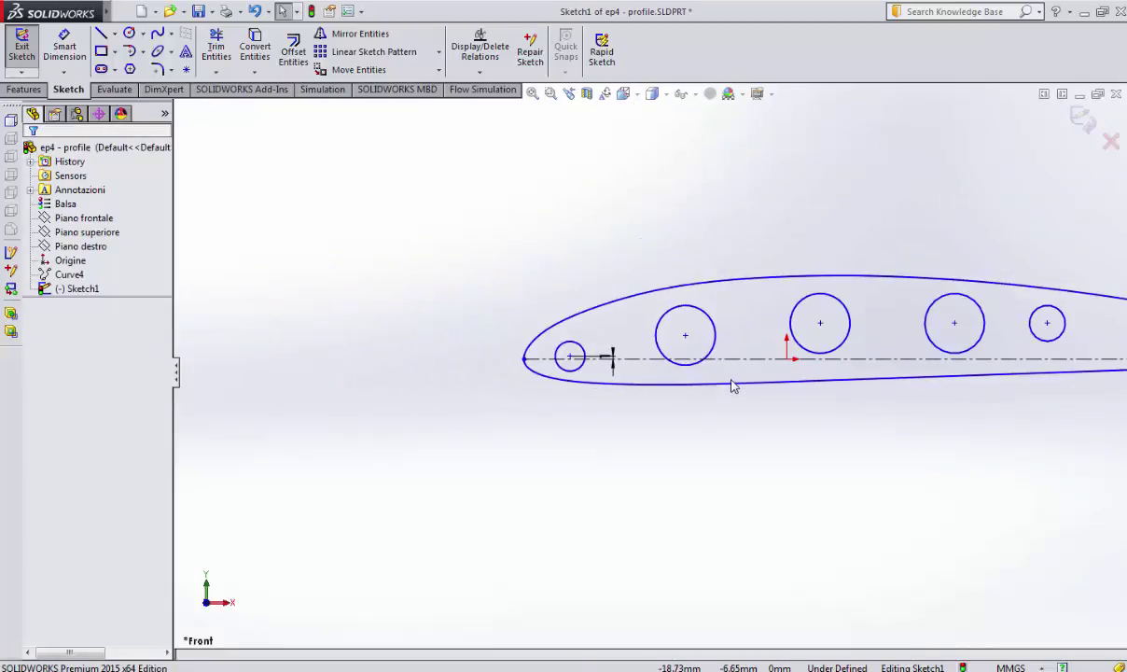
{"action": "scroll", "coordinate": [877, 364], "scroll_direction": "down", "scroll_amount": 3}
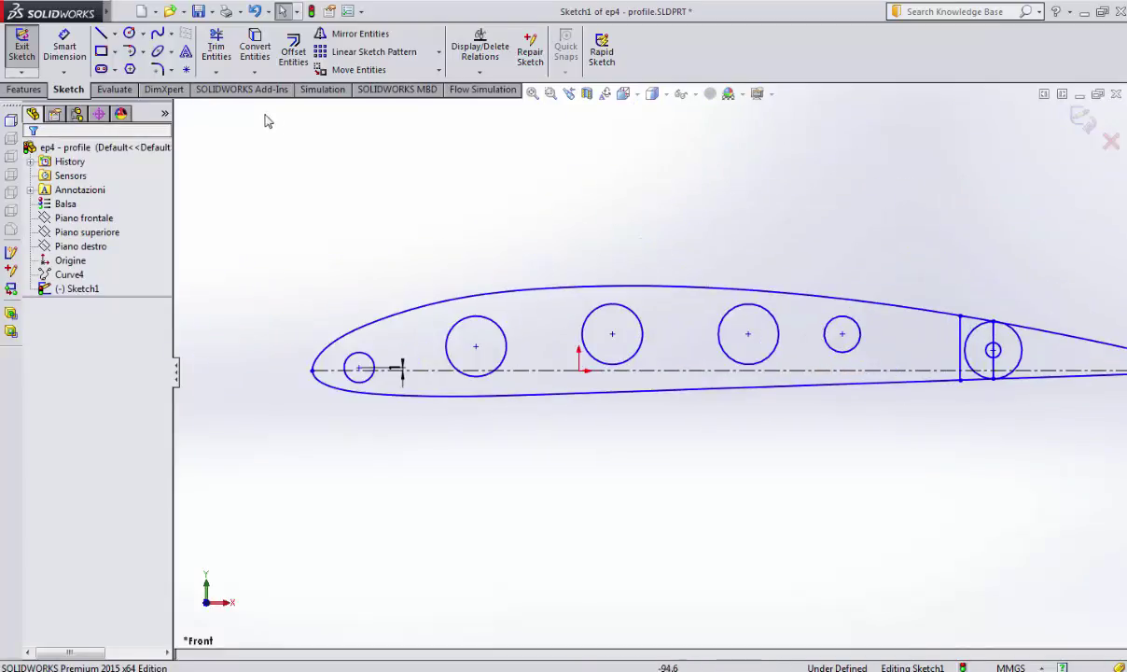
{"action": "left_click", "coordinate": [65, 47]}
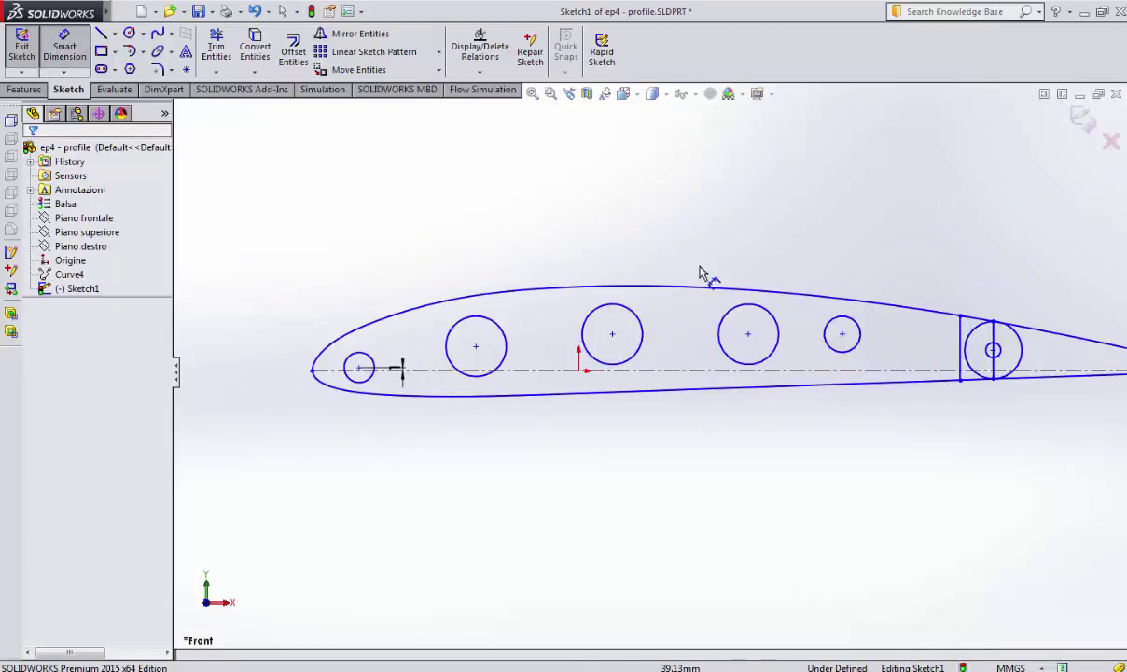
{"action": "left_click", "coordinate": [843, 333]}
{"action": "left_click", "coordinate": [850, 371]}
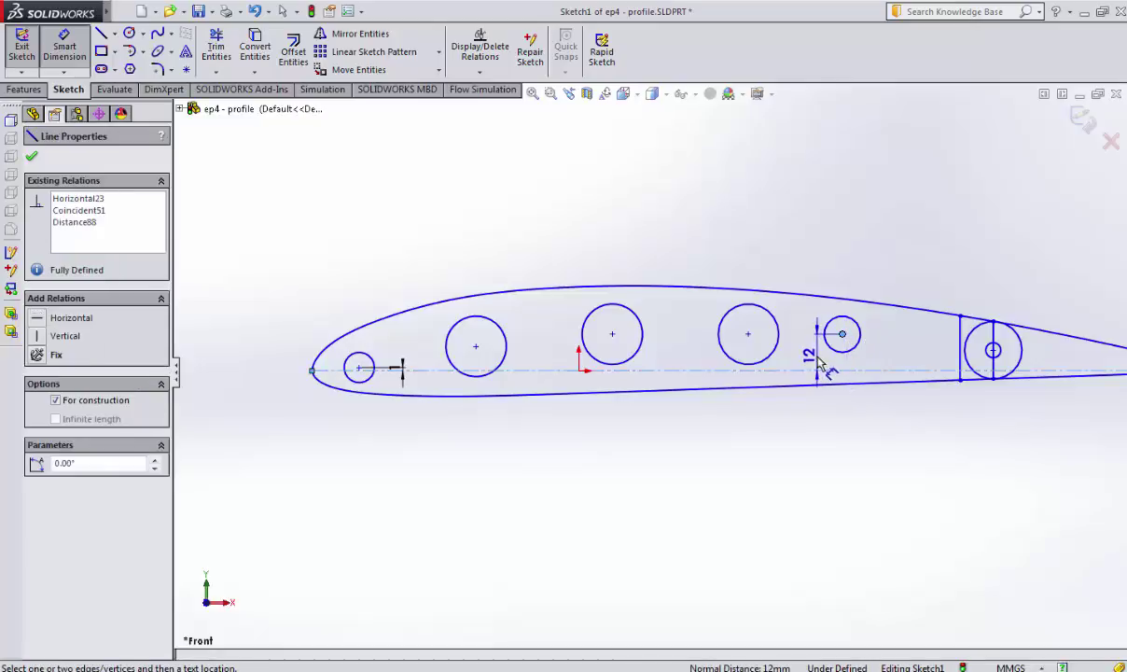
{"action": "left_click", "coordinate": [819, 364]}
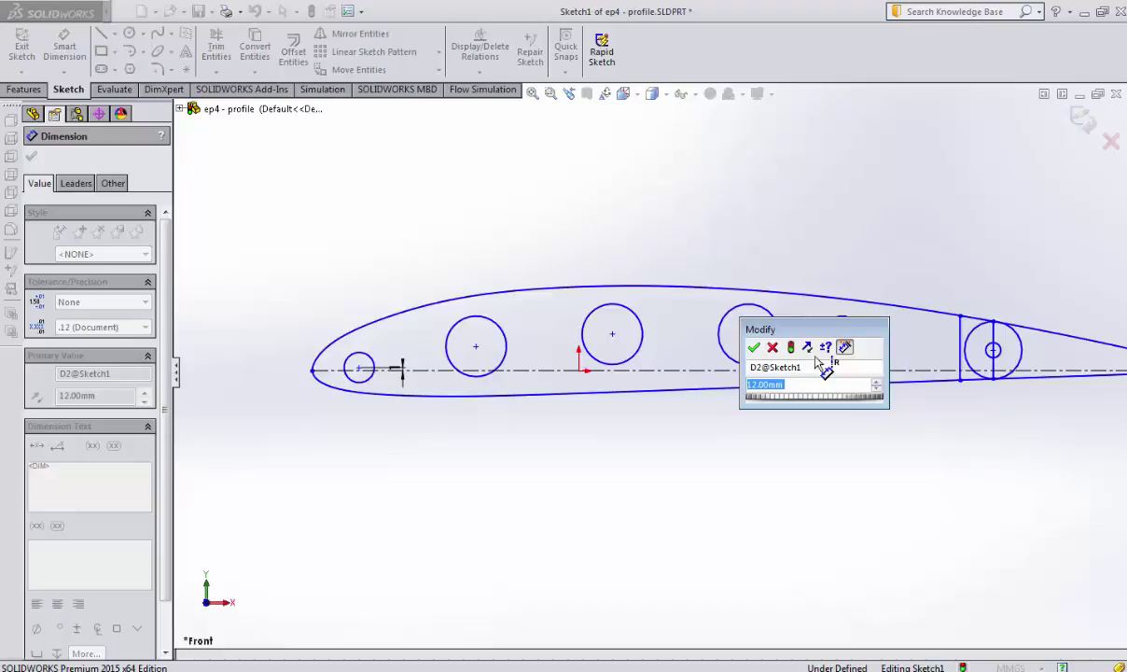
{"action": "type", "text": "6"}
{"action": "key", "text": "Return"}
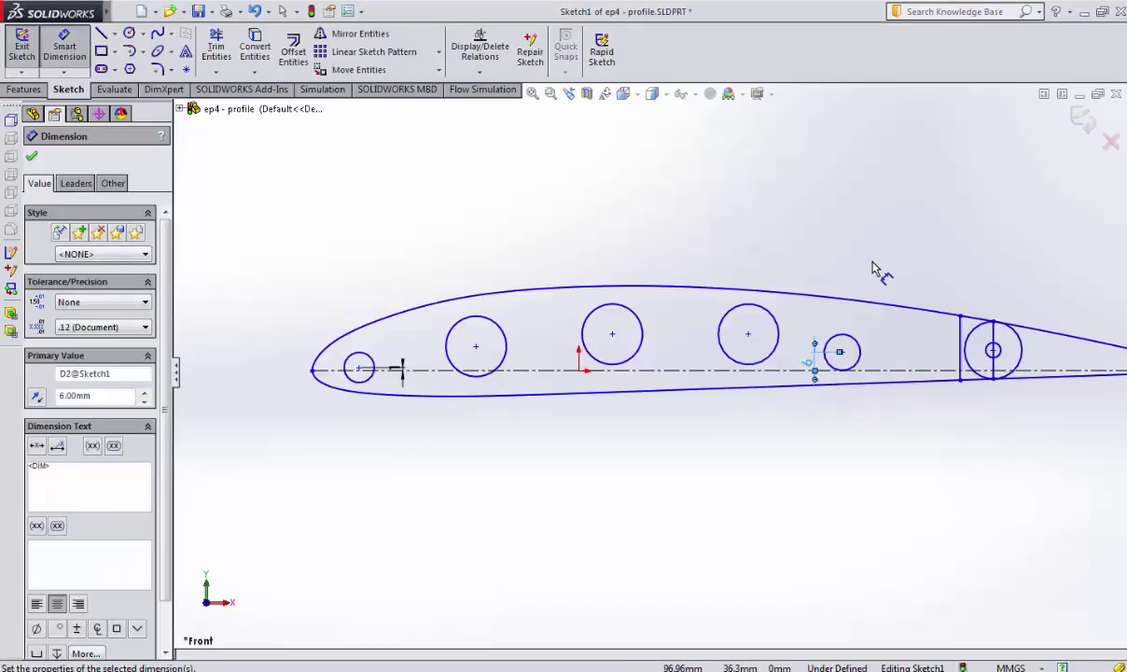
Change the fourth lightening hole's centre height above the horizontal centreline to 8 mm.
{"action": "double_click", "coordinate": [815, 373]}
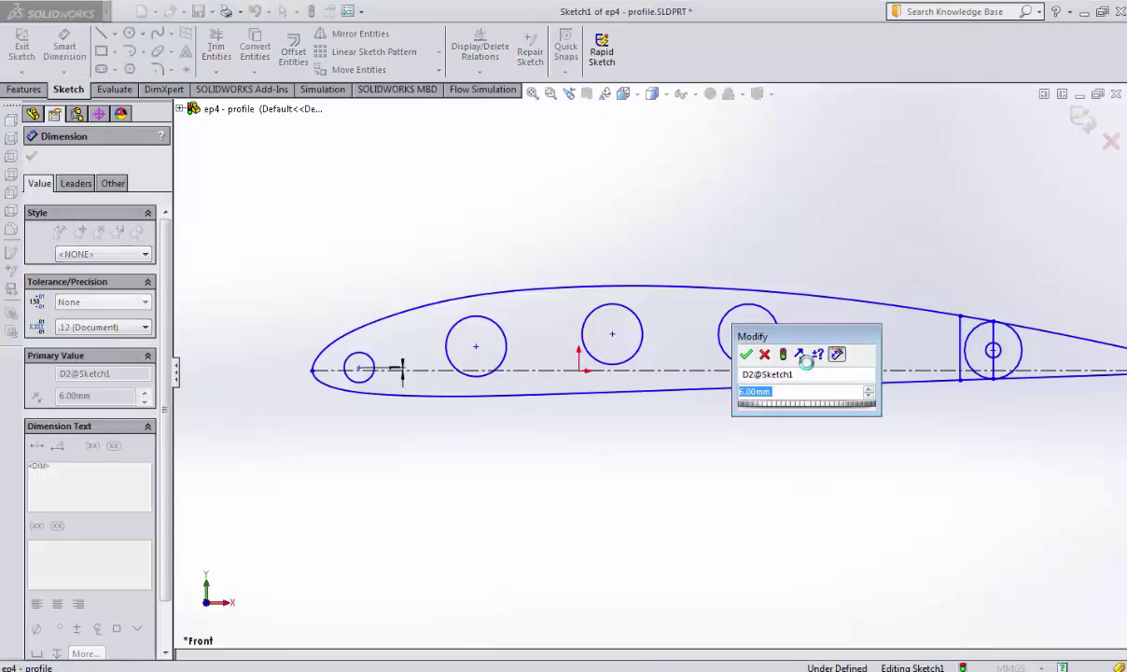
{"action": "type", "text": "8"}
{"action": "key", "text": "Return"}
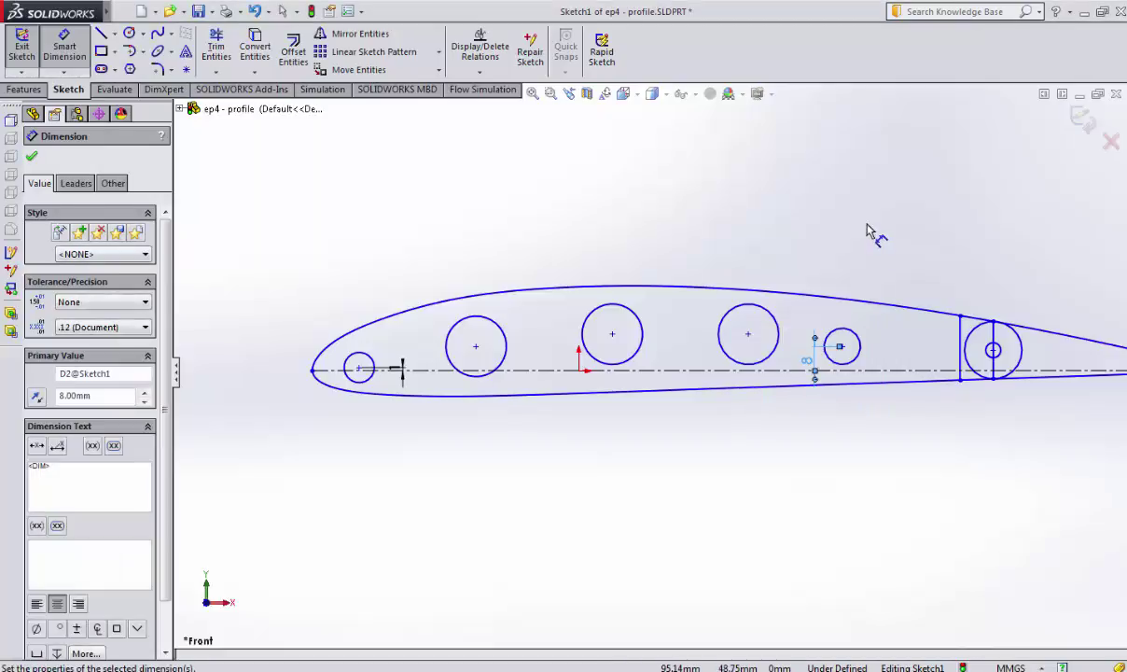